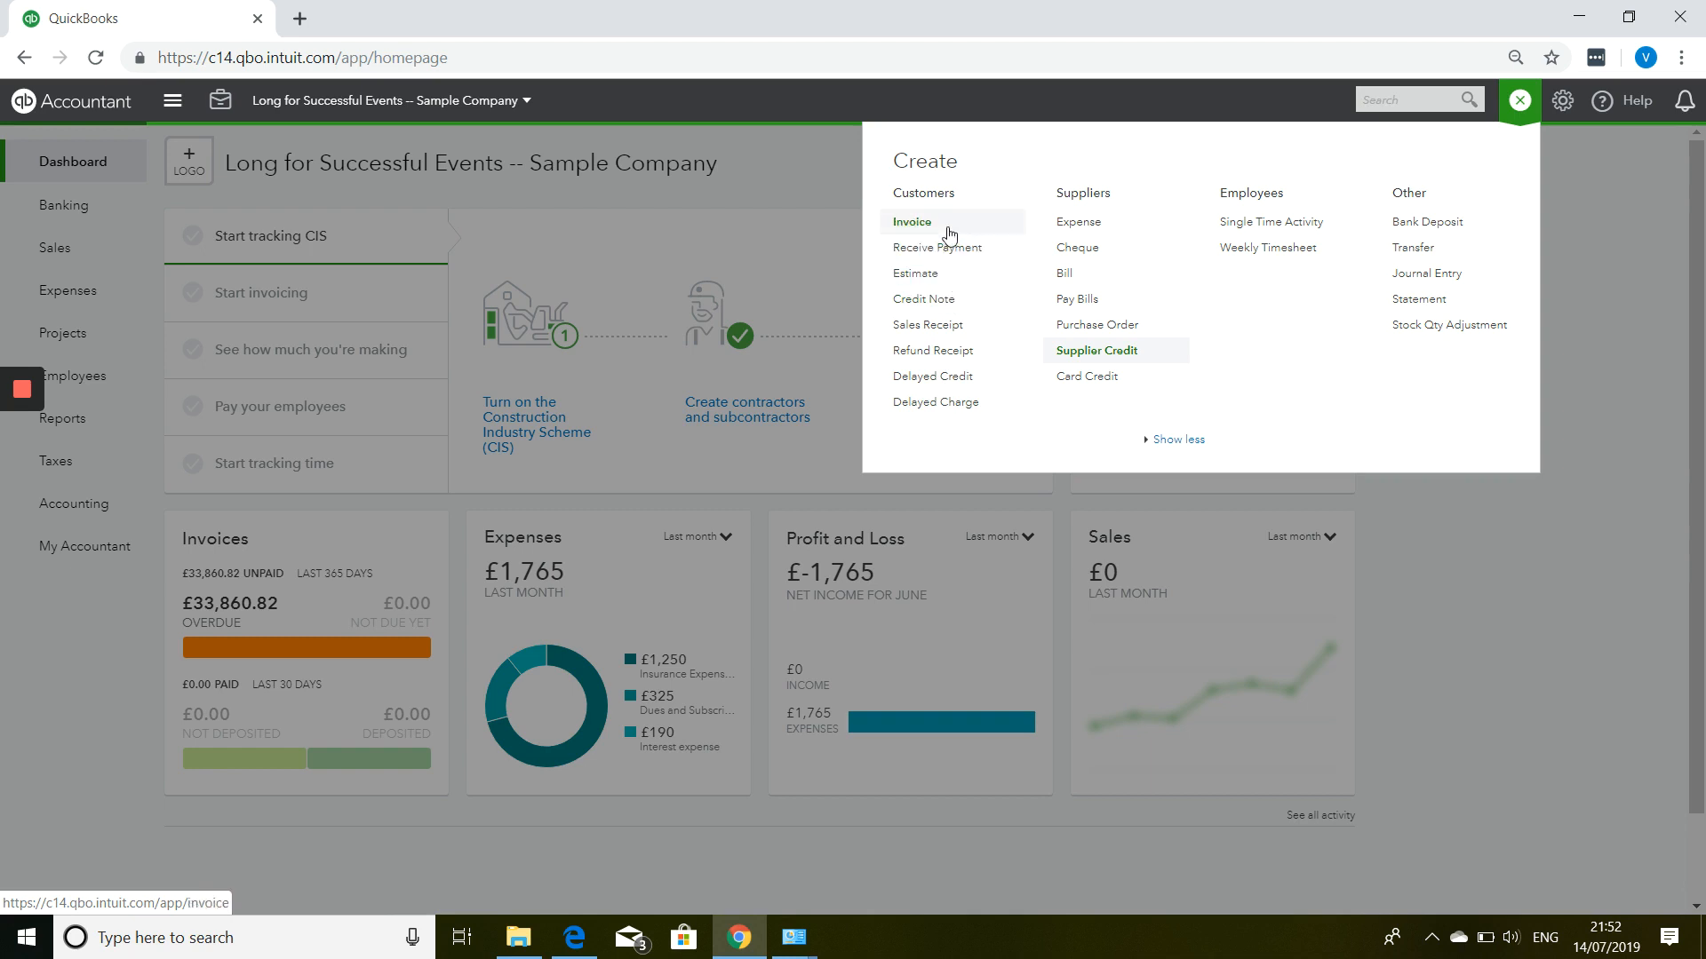
# Start a new blank customer invoice, number 1014.
pyautogui.click(947, 231)
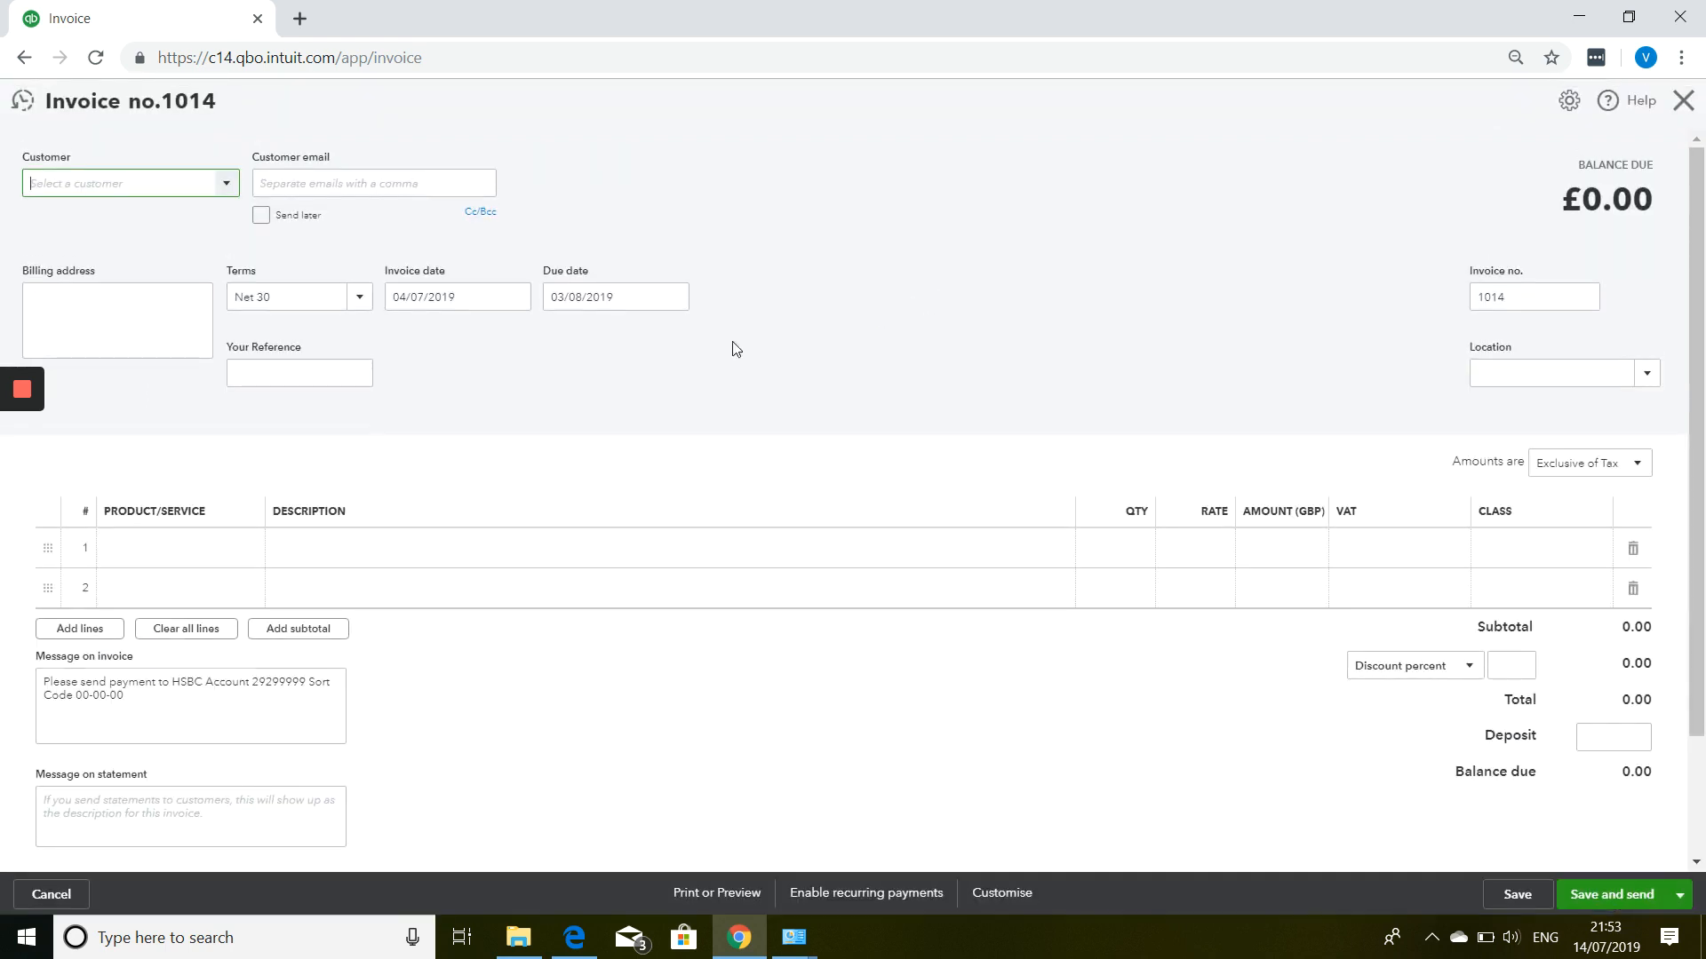
# Choose the customer for invoice 1014, keep Net 30 terms, and check the header fields.
pyautogui.click(228, 186)
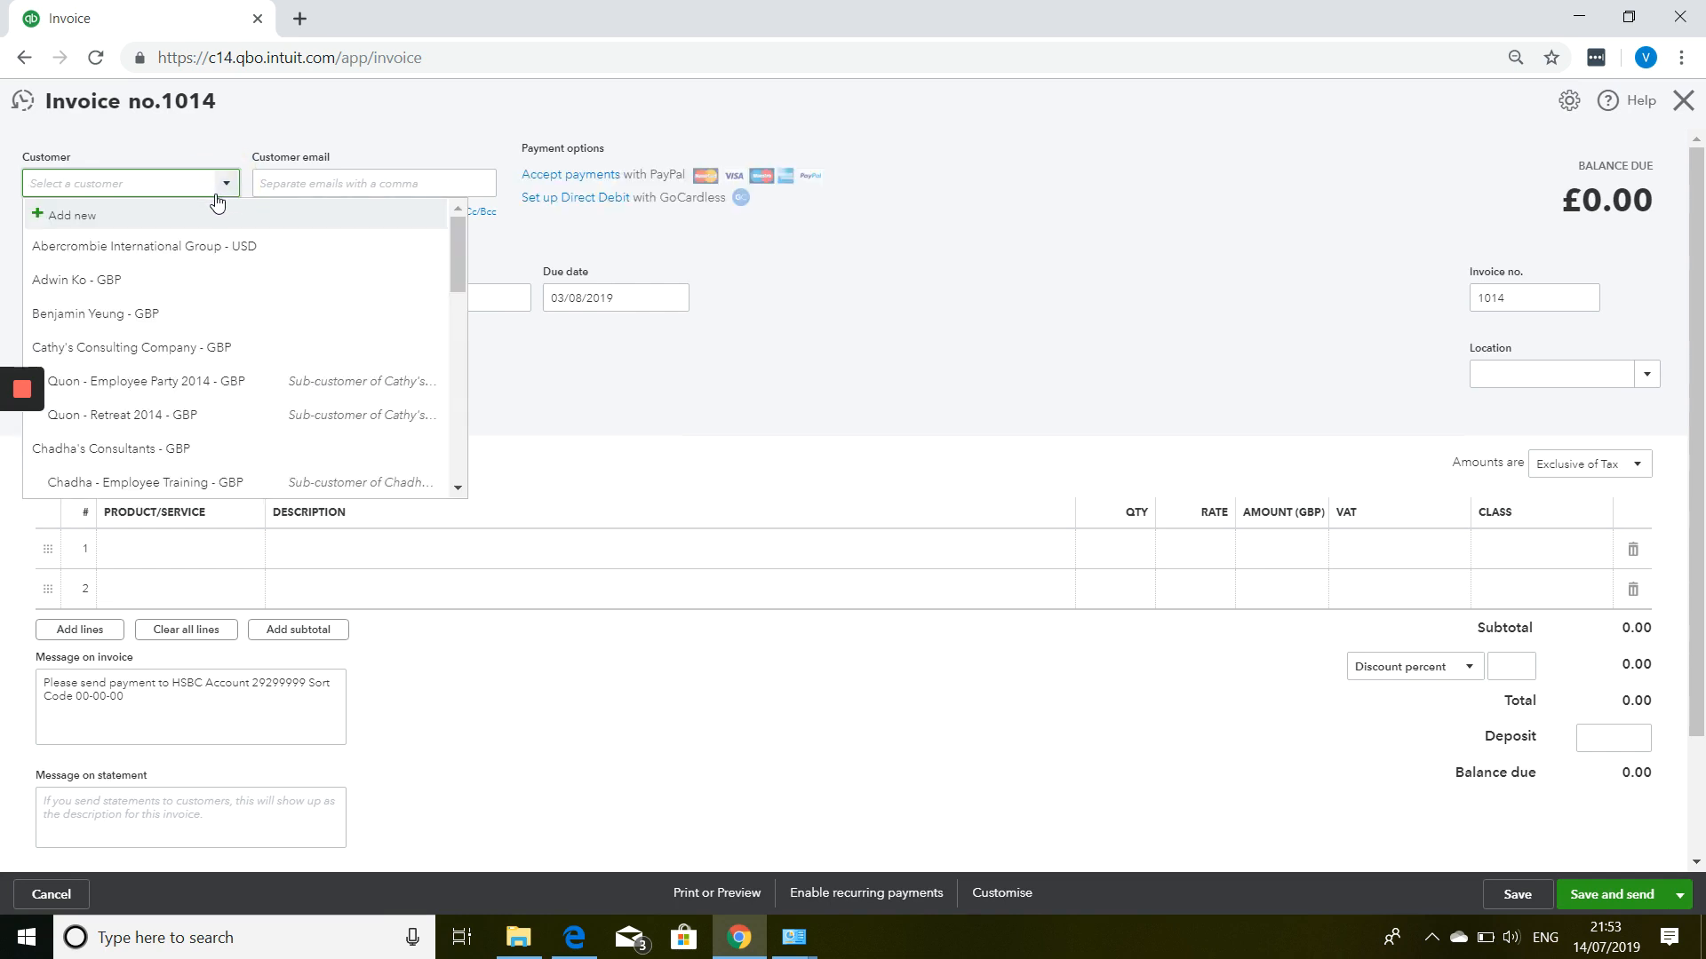
pyautogui.click(107, 291)
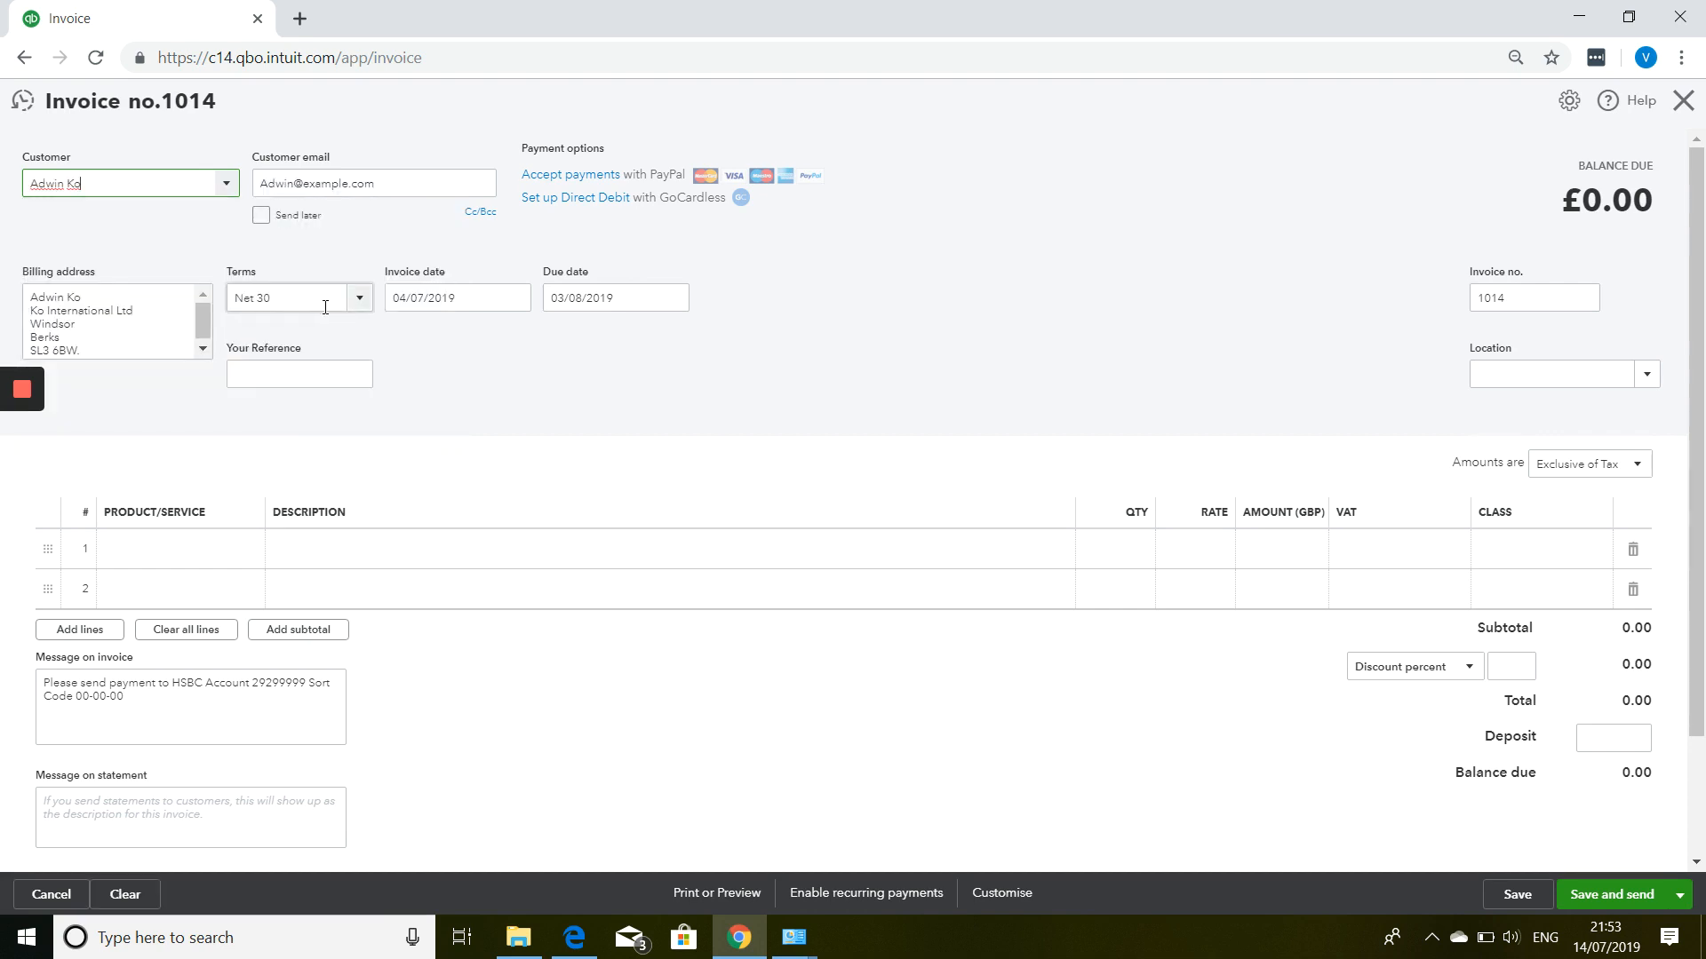
pyautogui.click(359, 300)
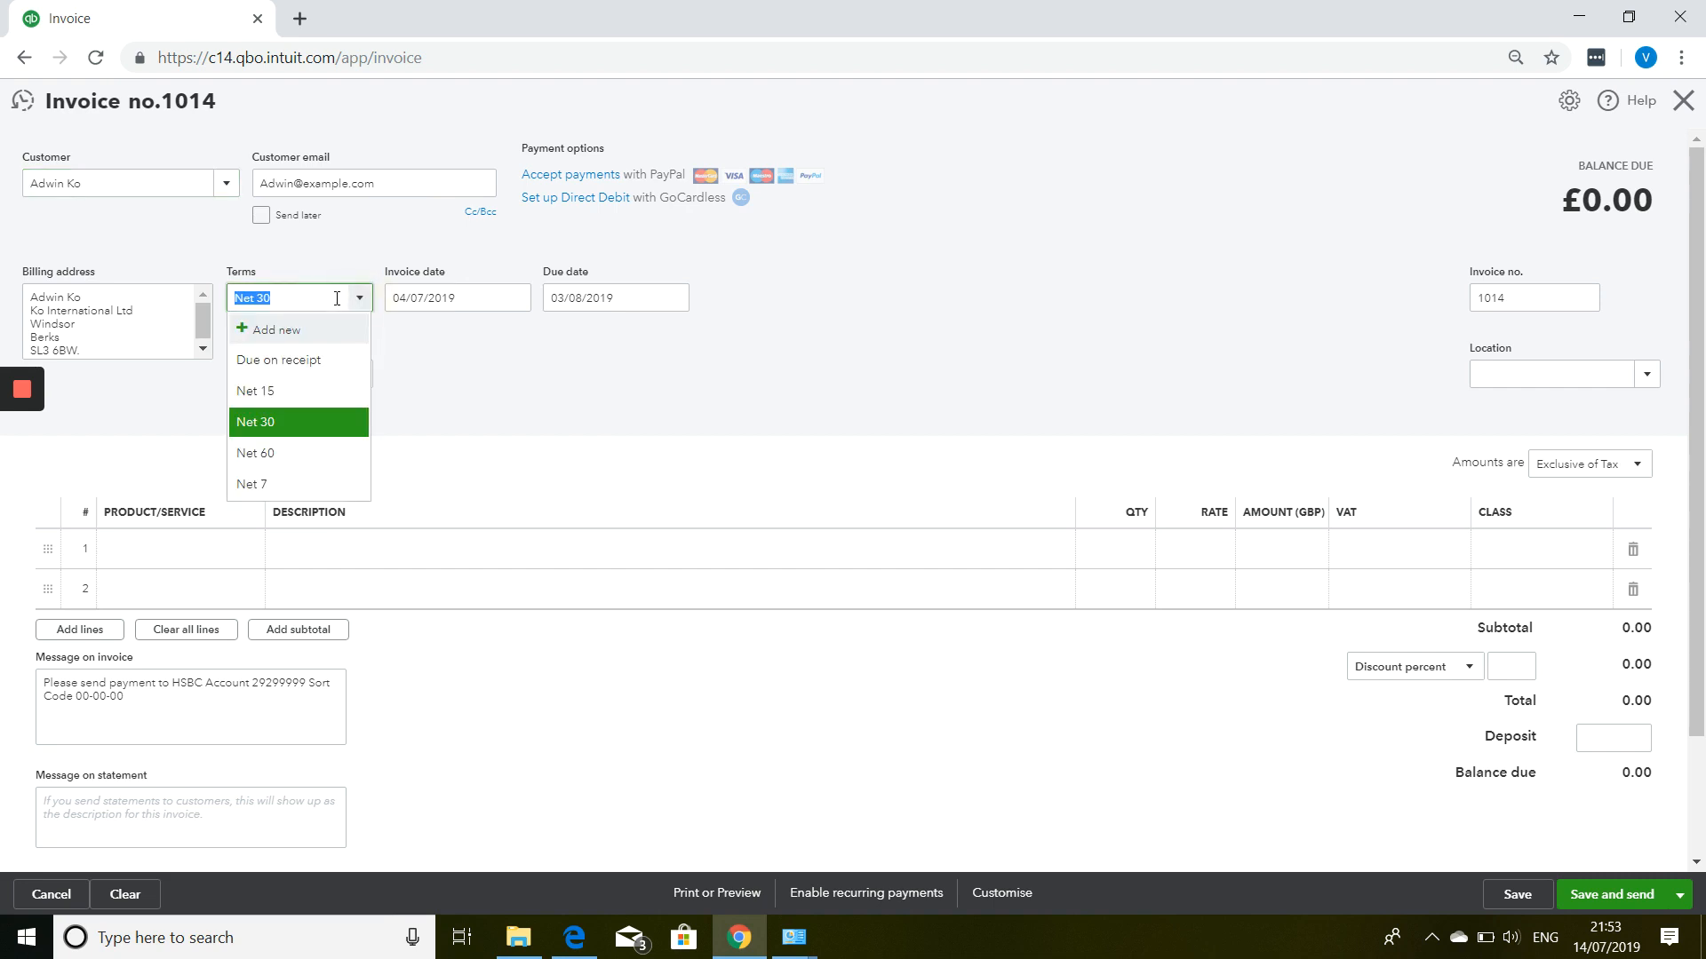
pyautogui.click(485, 302)
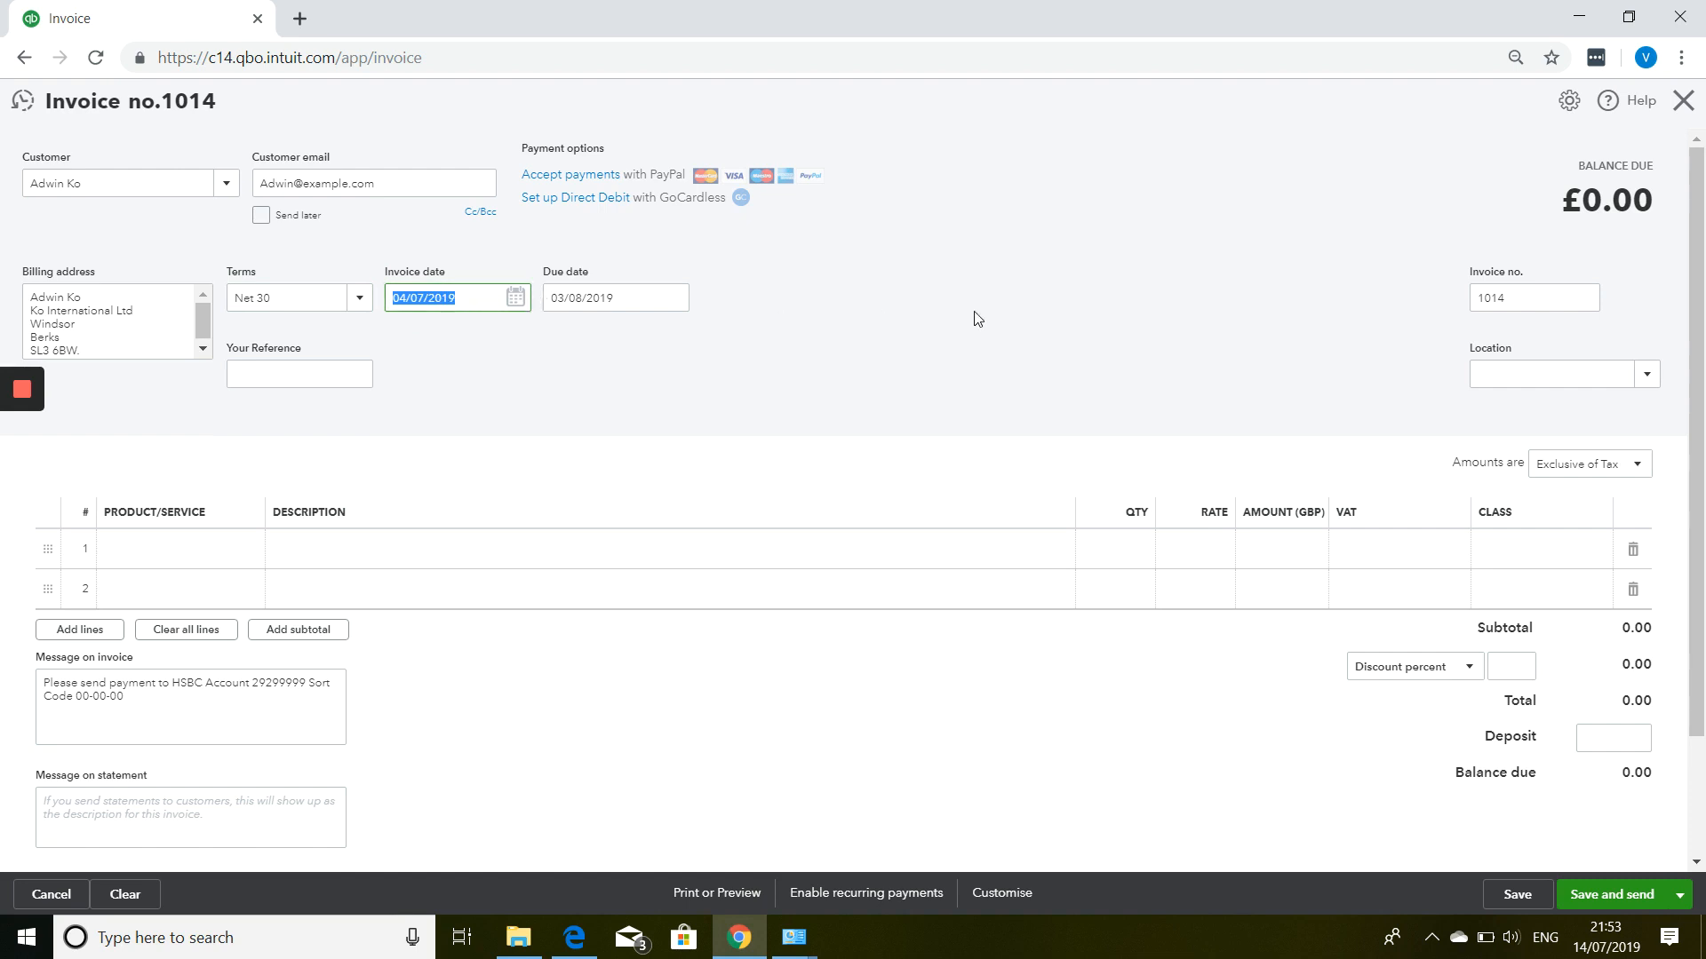
pyautogui.click(1539, 302)
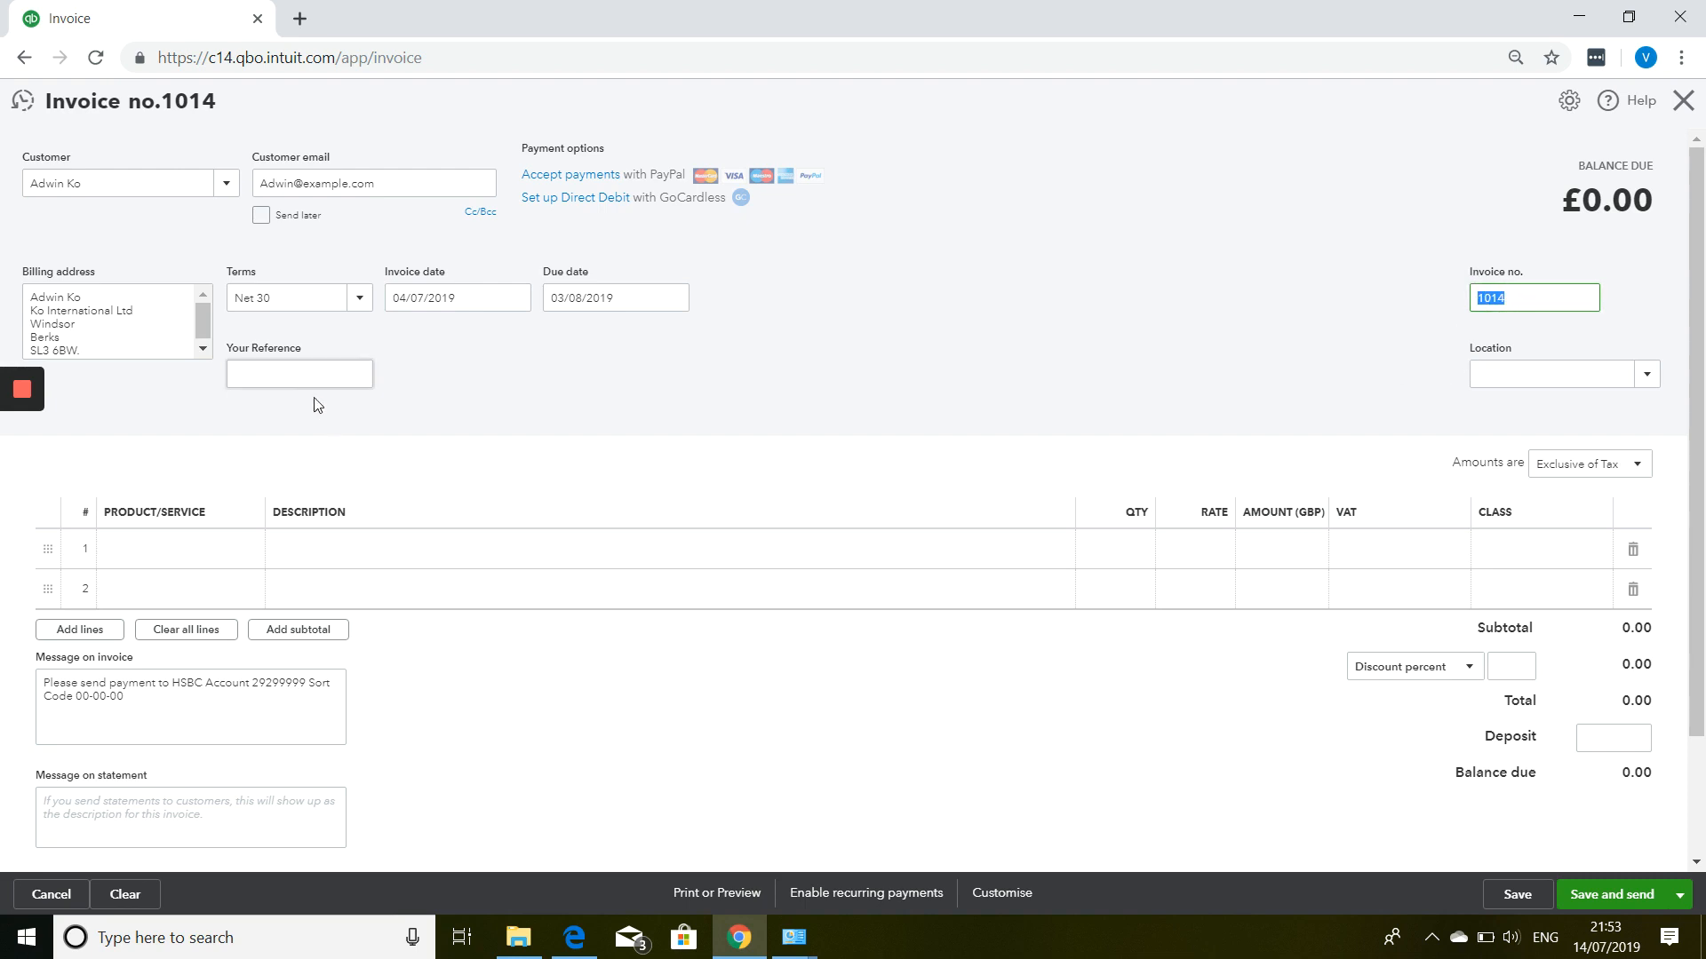
pyautogui.click(296, 379)
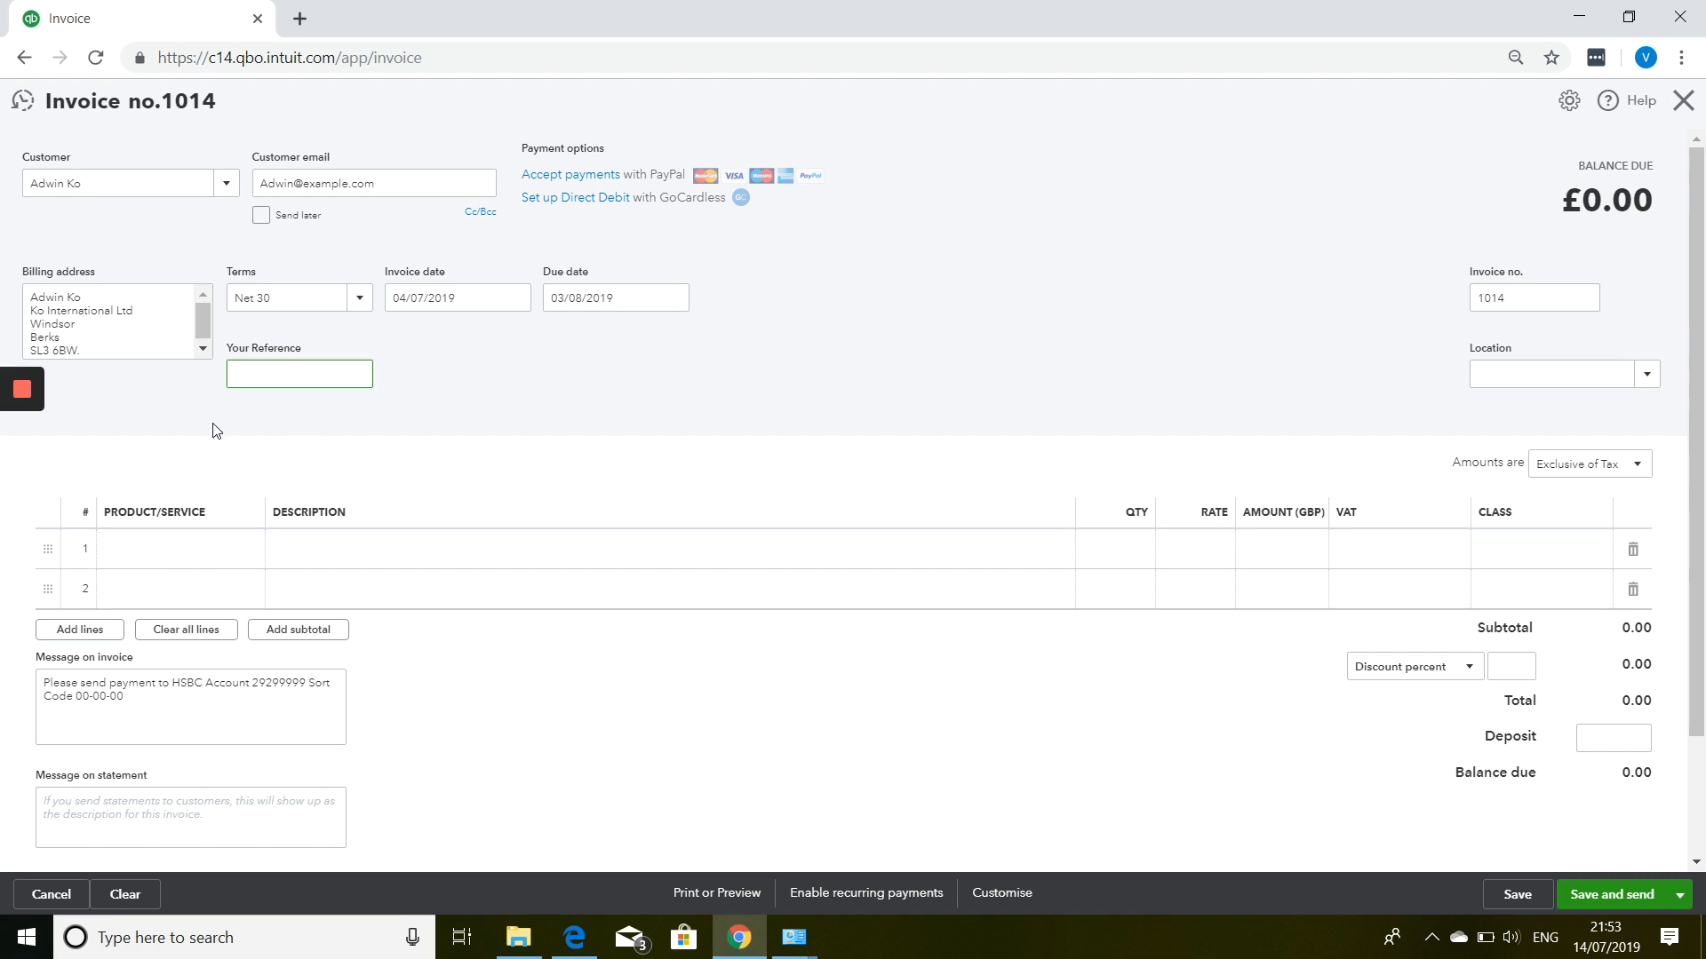
pyautogui.click(198, 558)
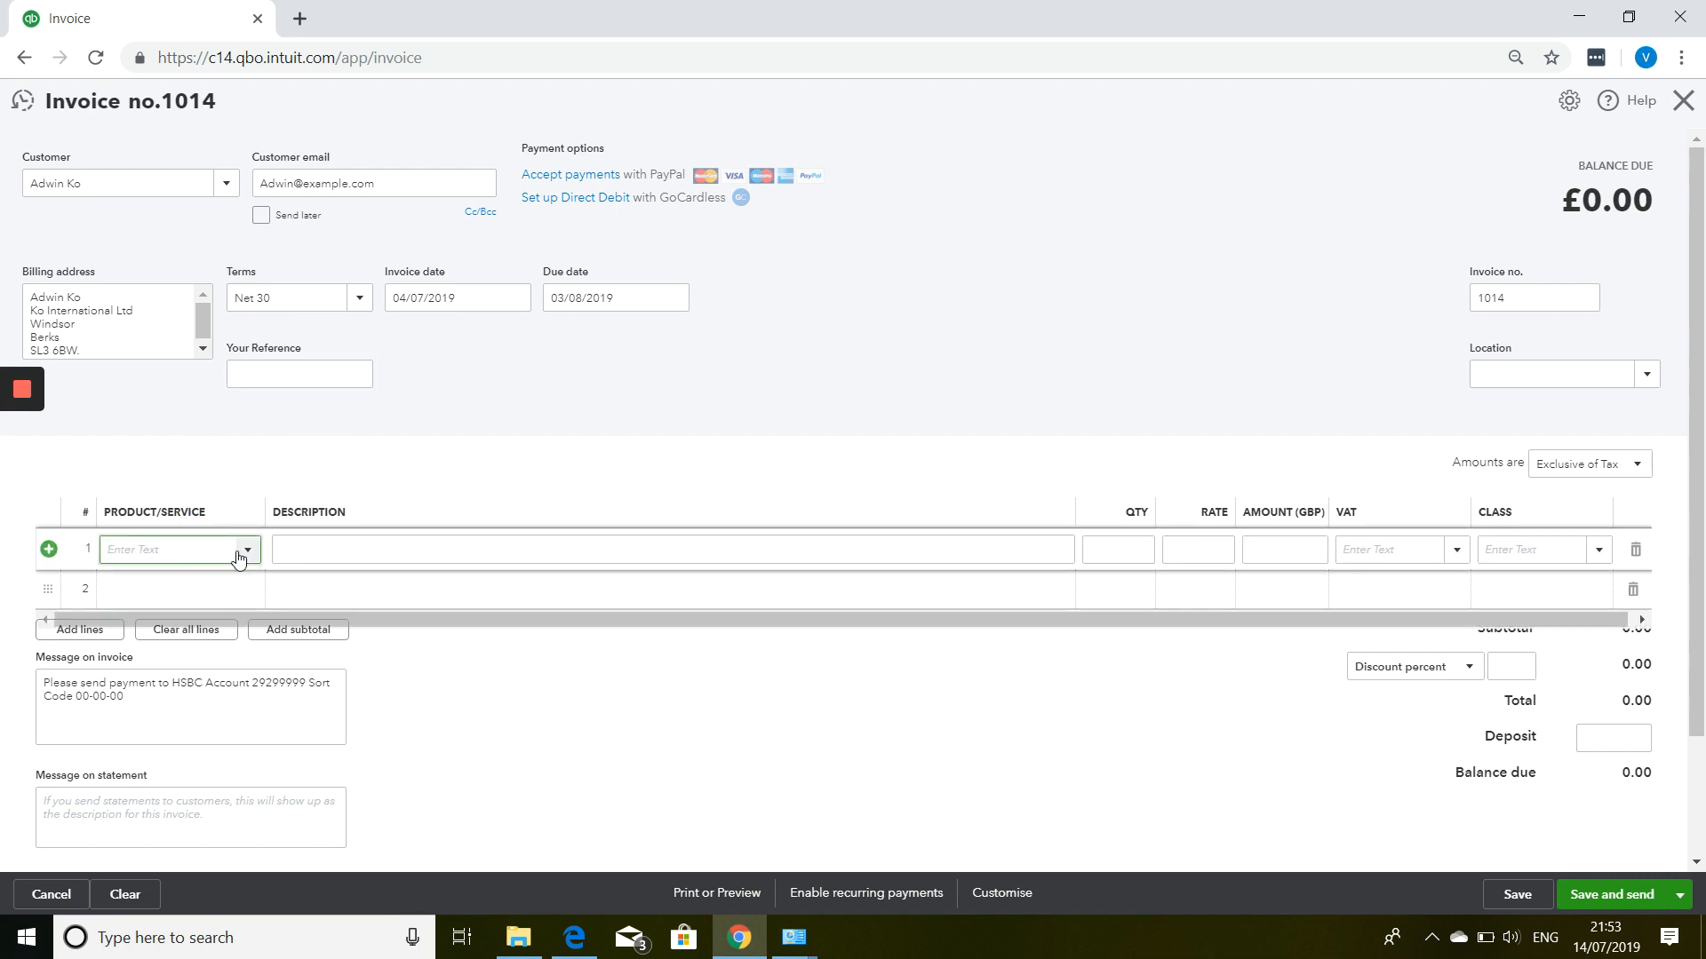
# Add Catering as the first line at a rate of 1000.
pyautogui.click(248, 551)
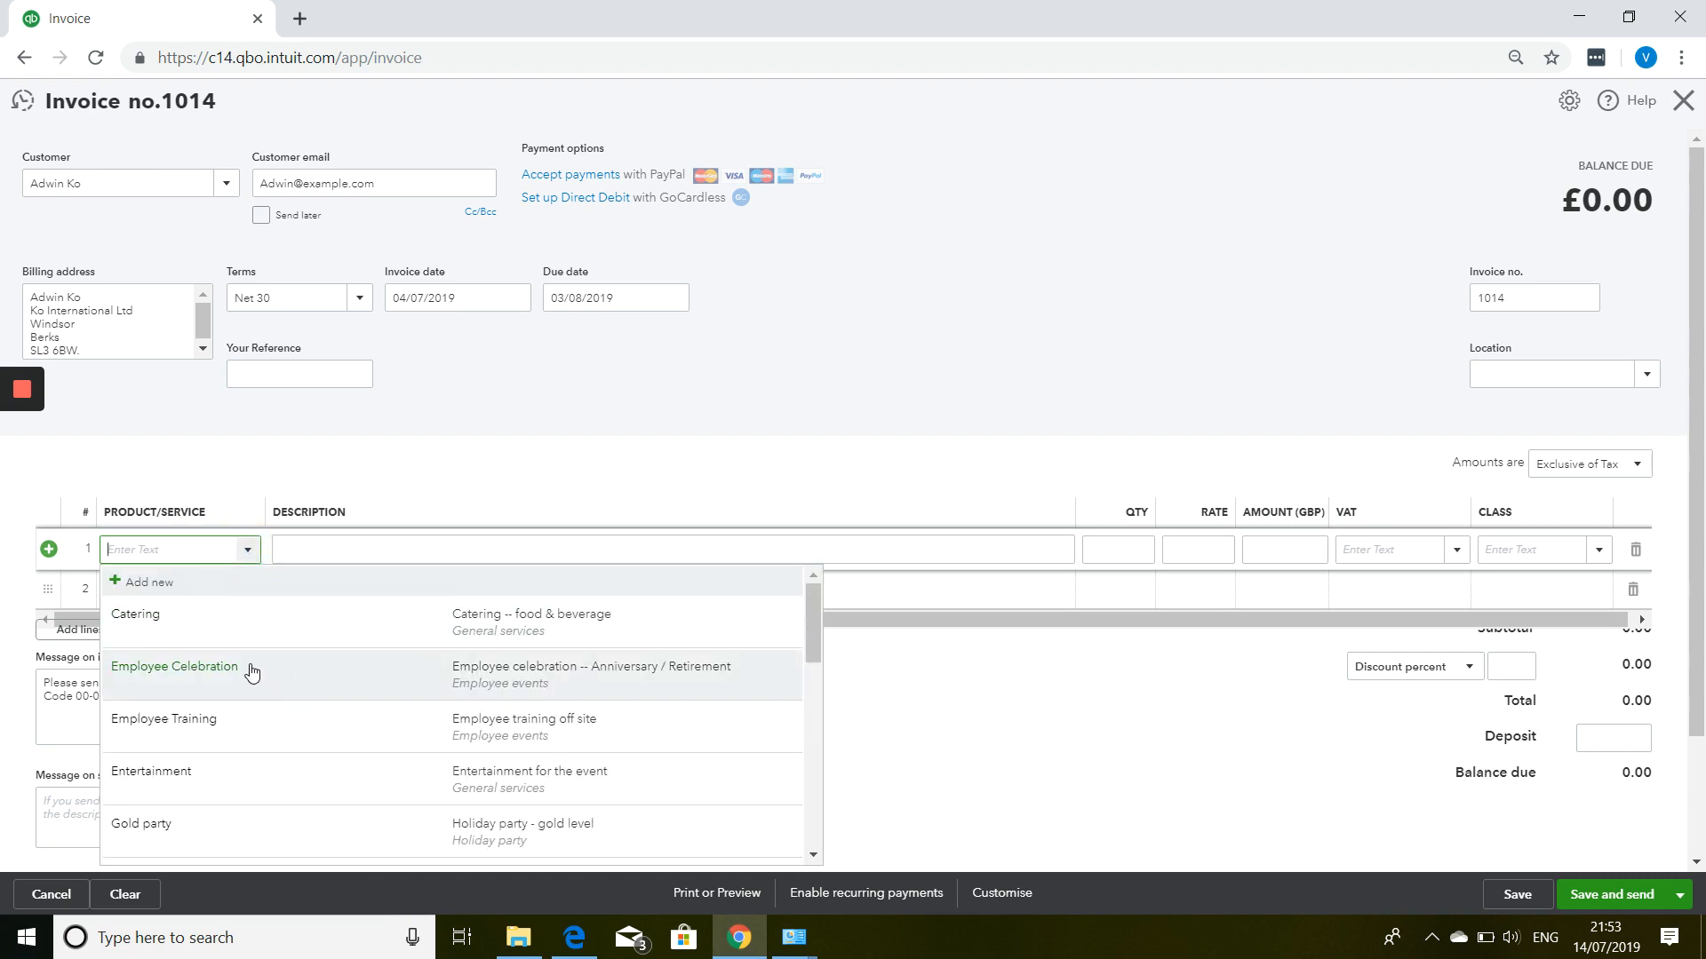
pyautogui.scroll(-1, 255, 664)
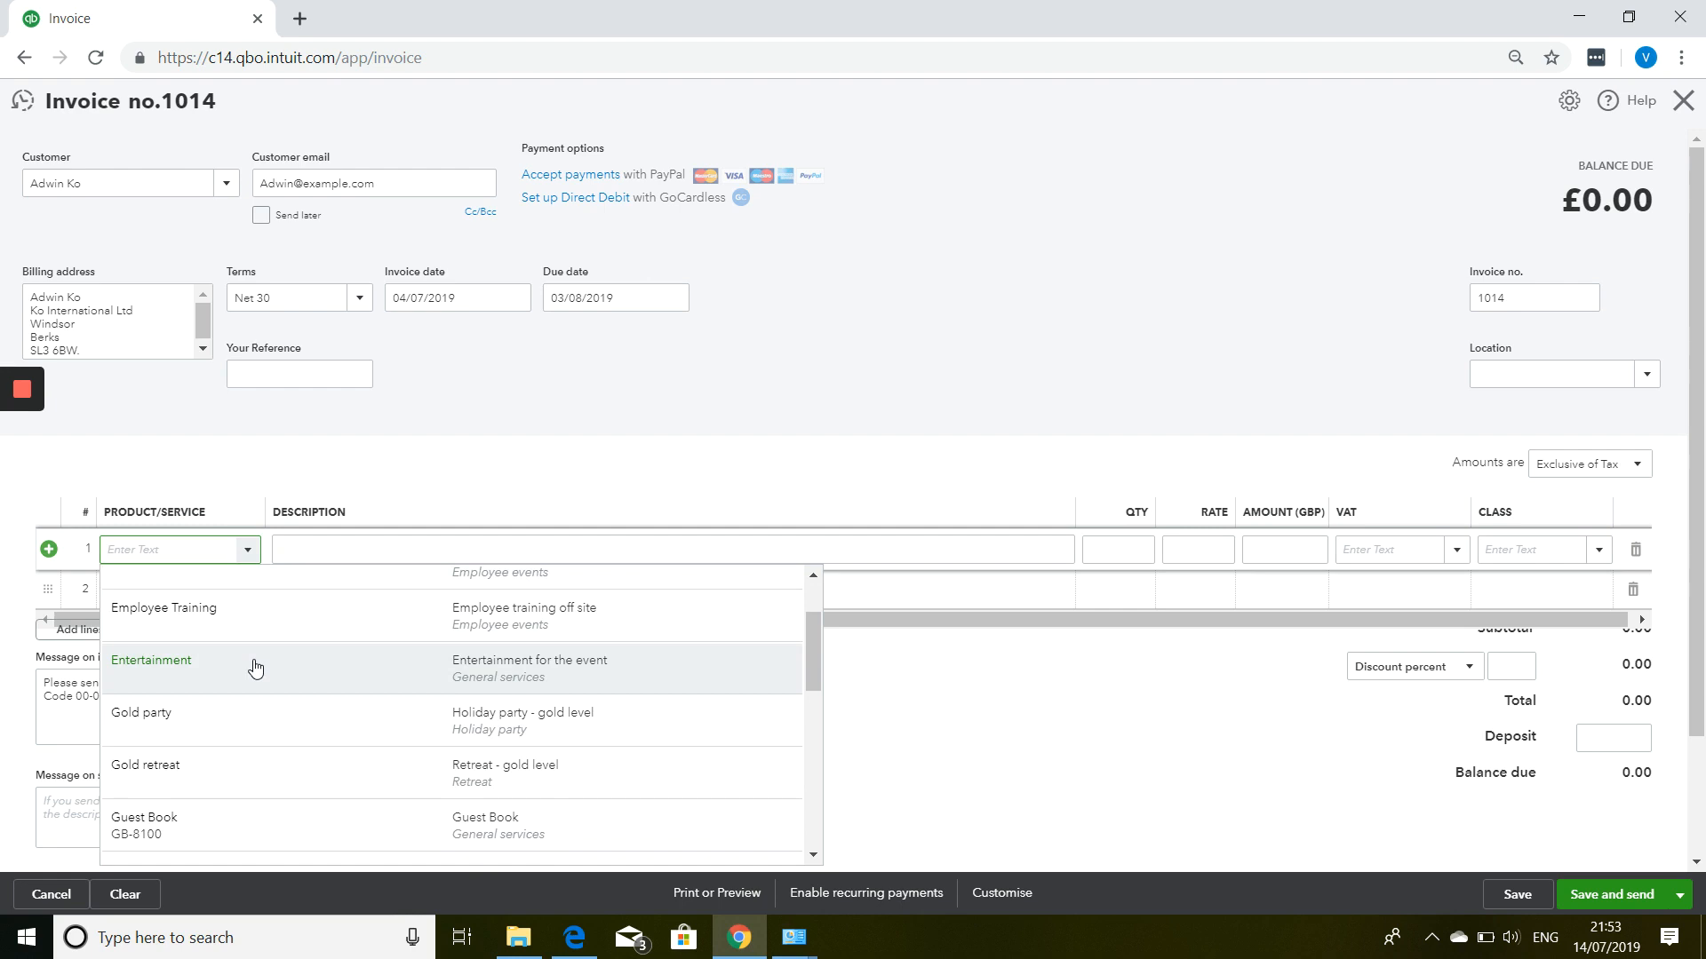
pyautogui.scroll(-4, 255, 666)
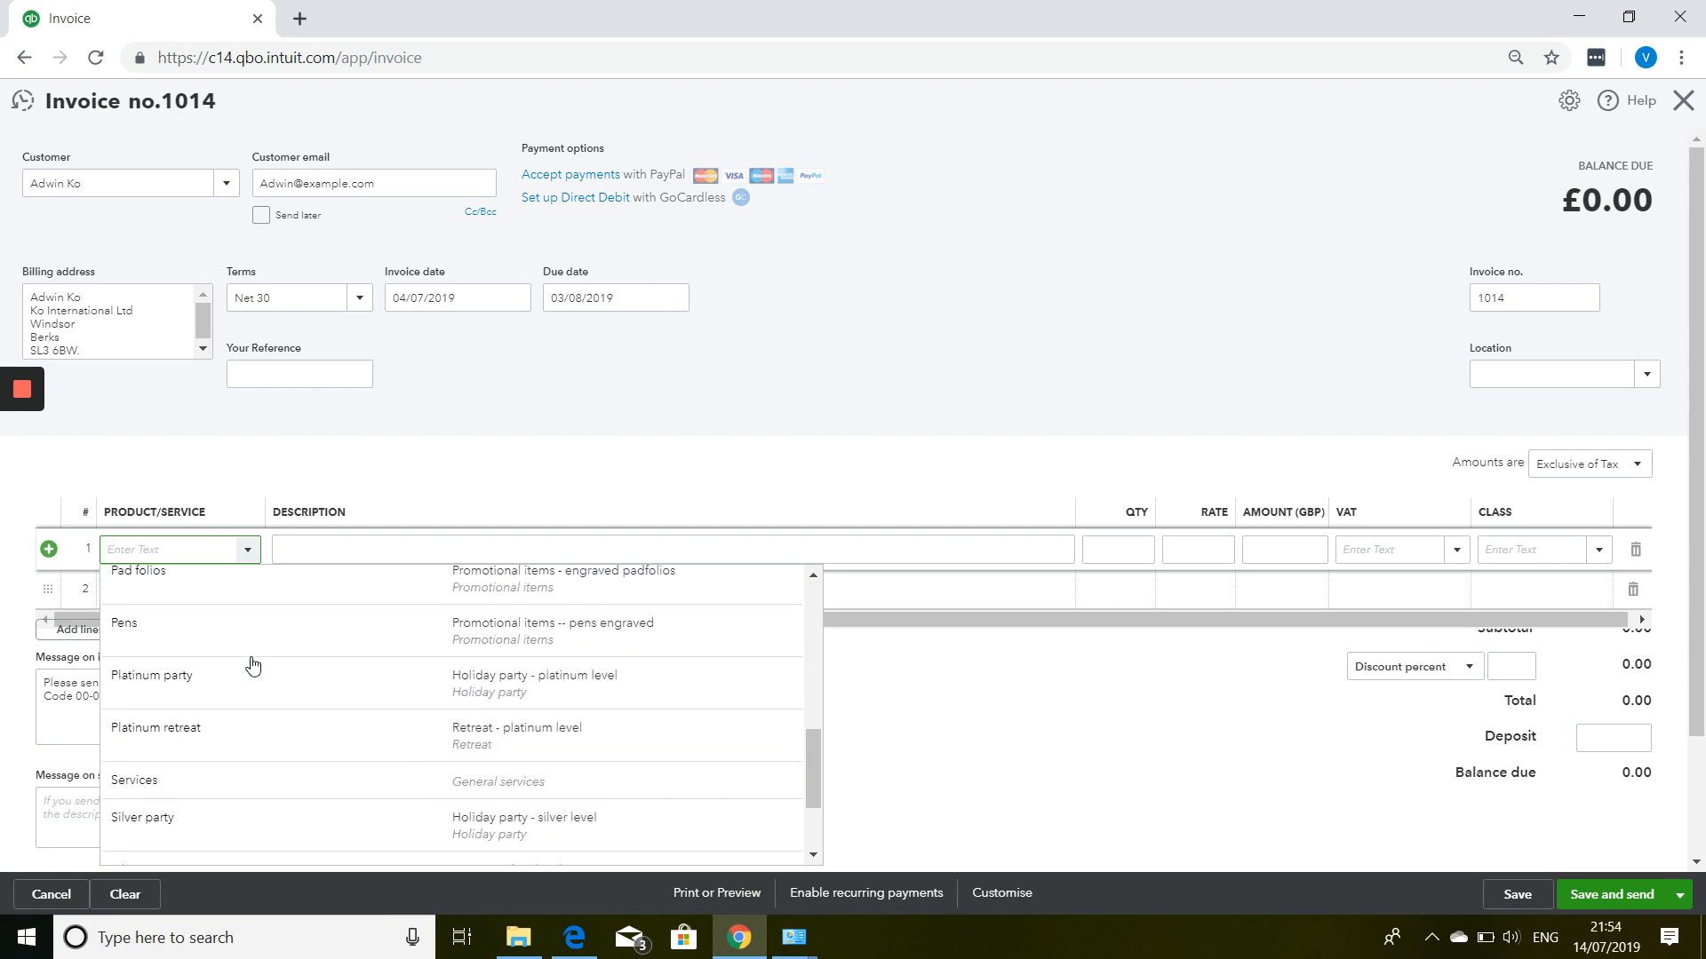
pyautogui.scroll(6, 253, 667)
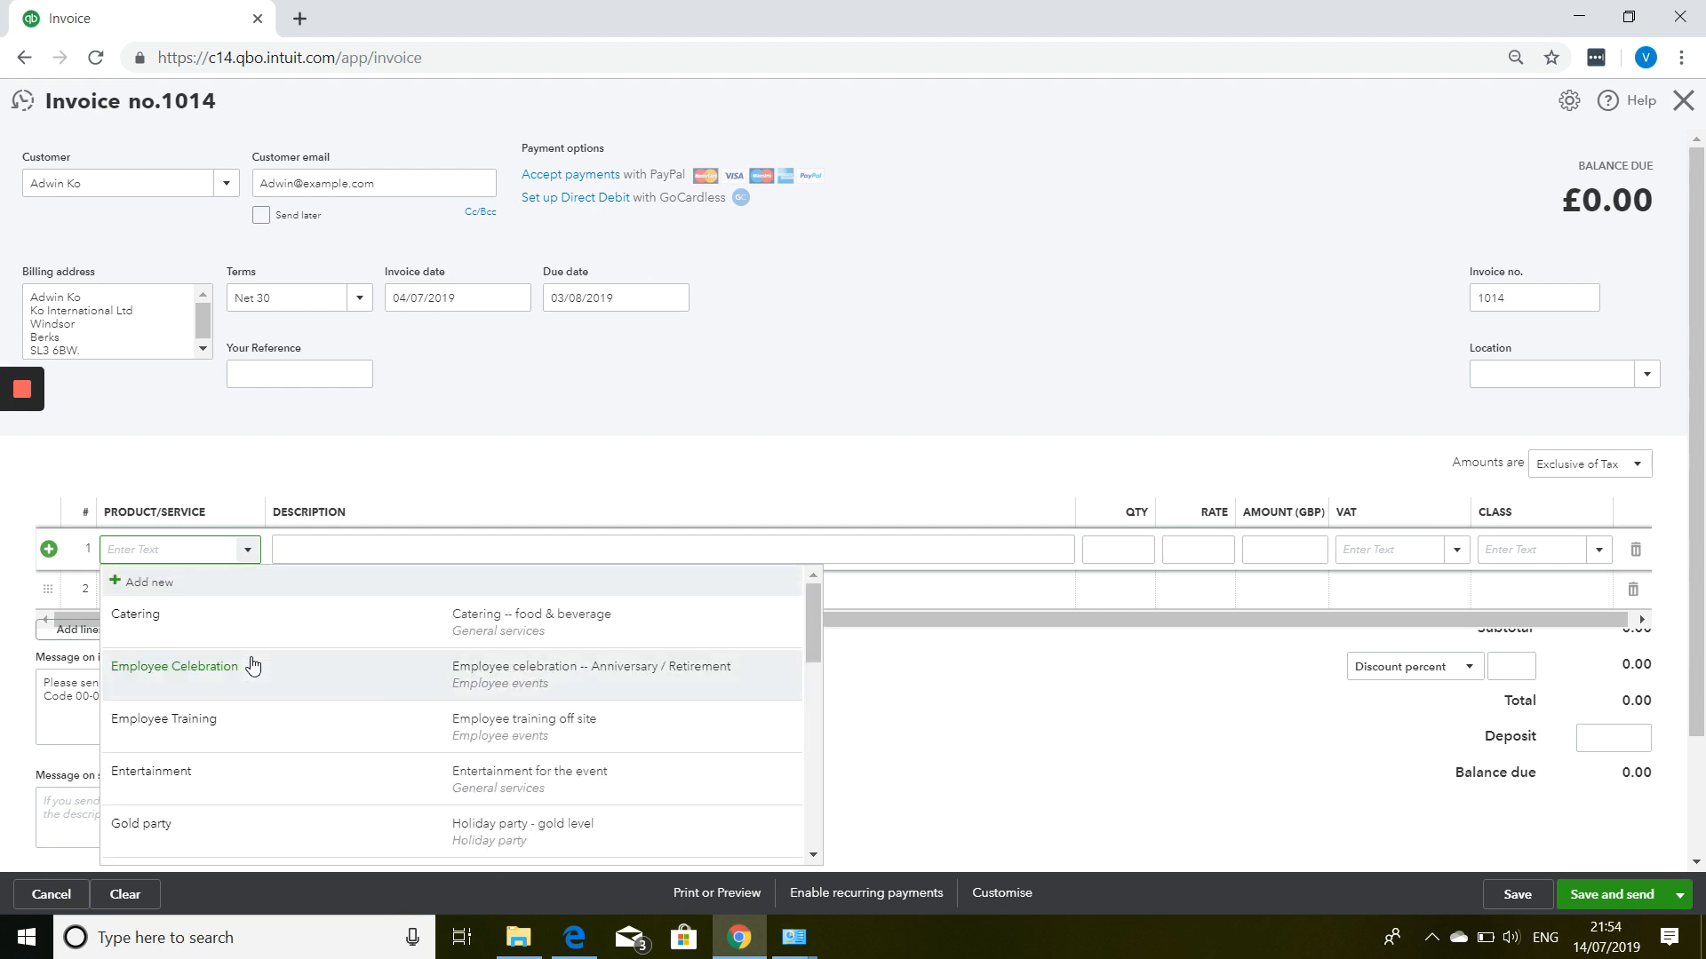
pyautogui.click(312, 623)
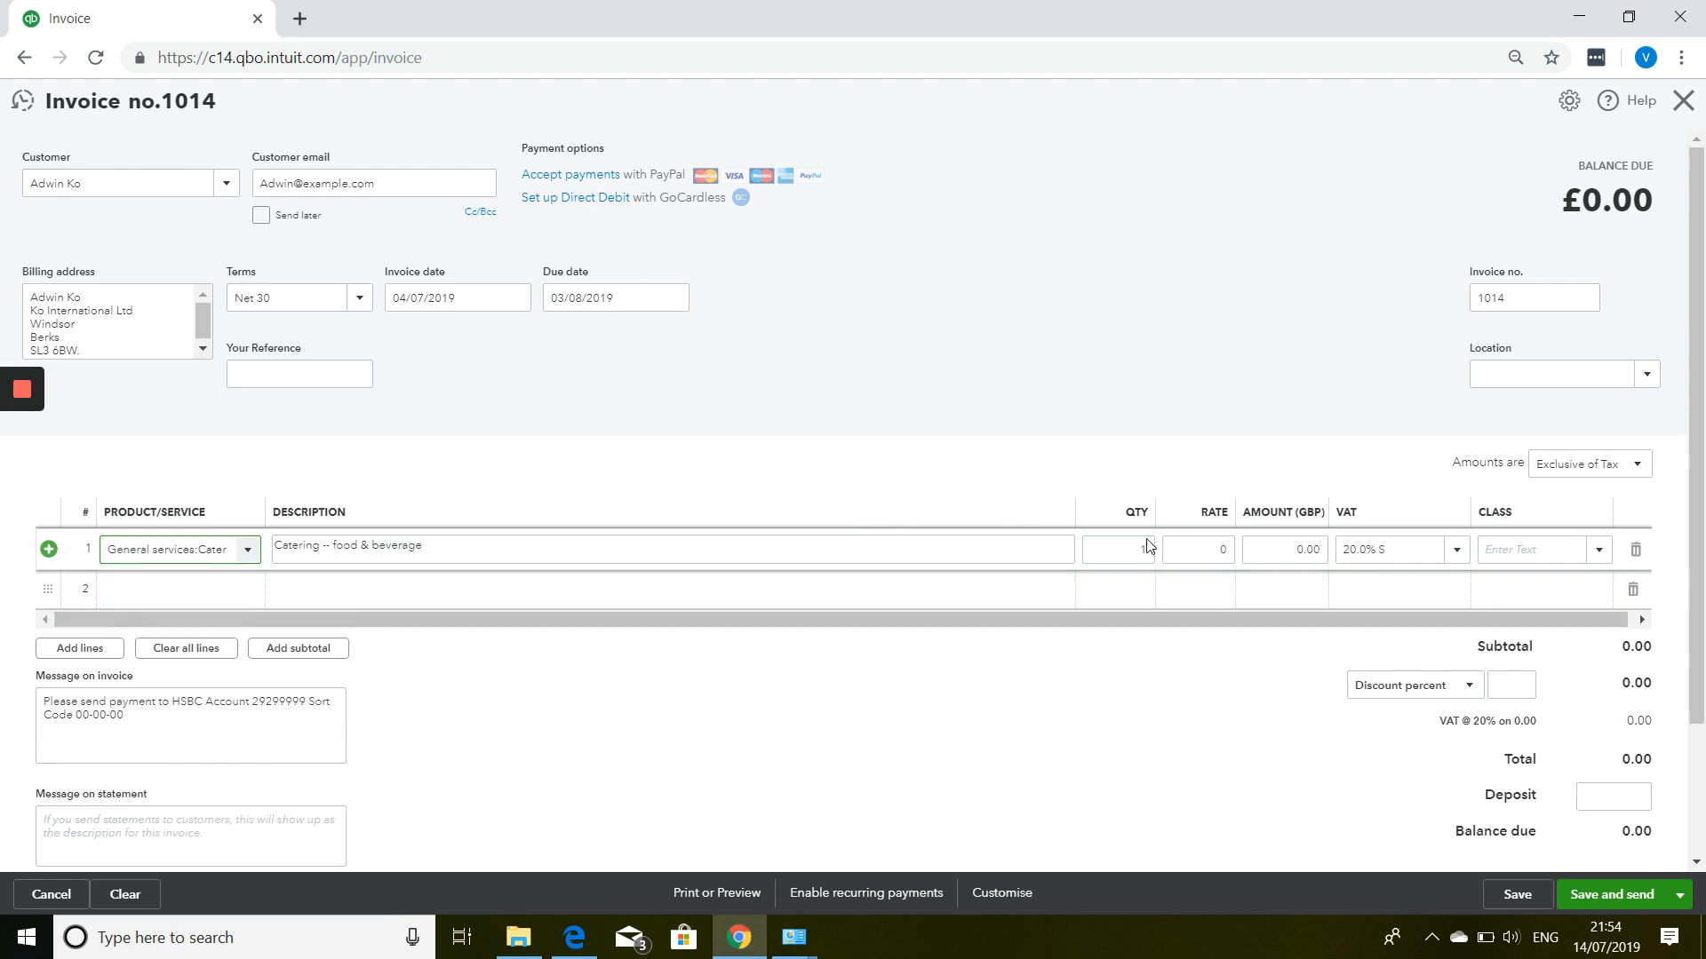
pyautogui.click(1224, 551)
pyautogui.click(1193, 546)
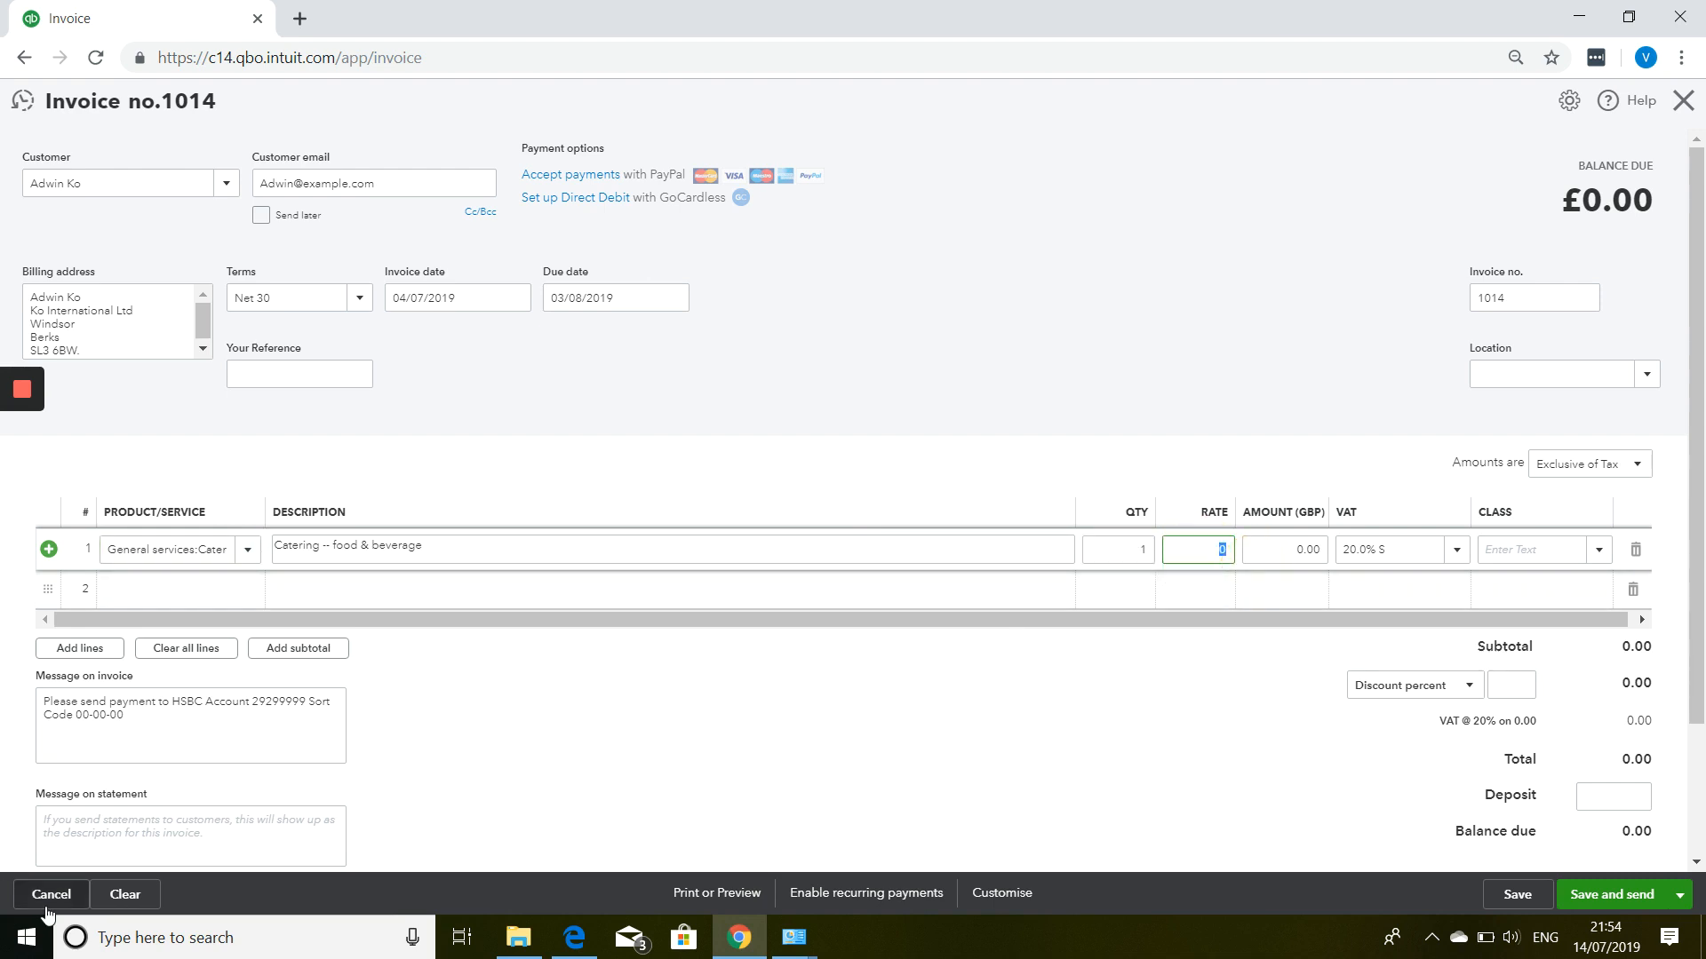
pyautogui.write('1000')
# Add Guest Book as the second line with quantity 5.
pyautogui.click(221, 594)
pyautogui.click(247, 594)
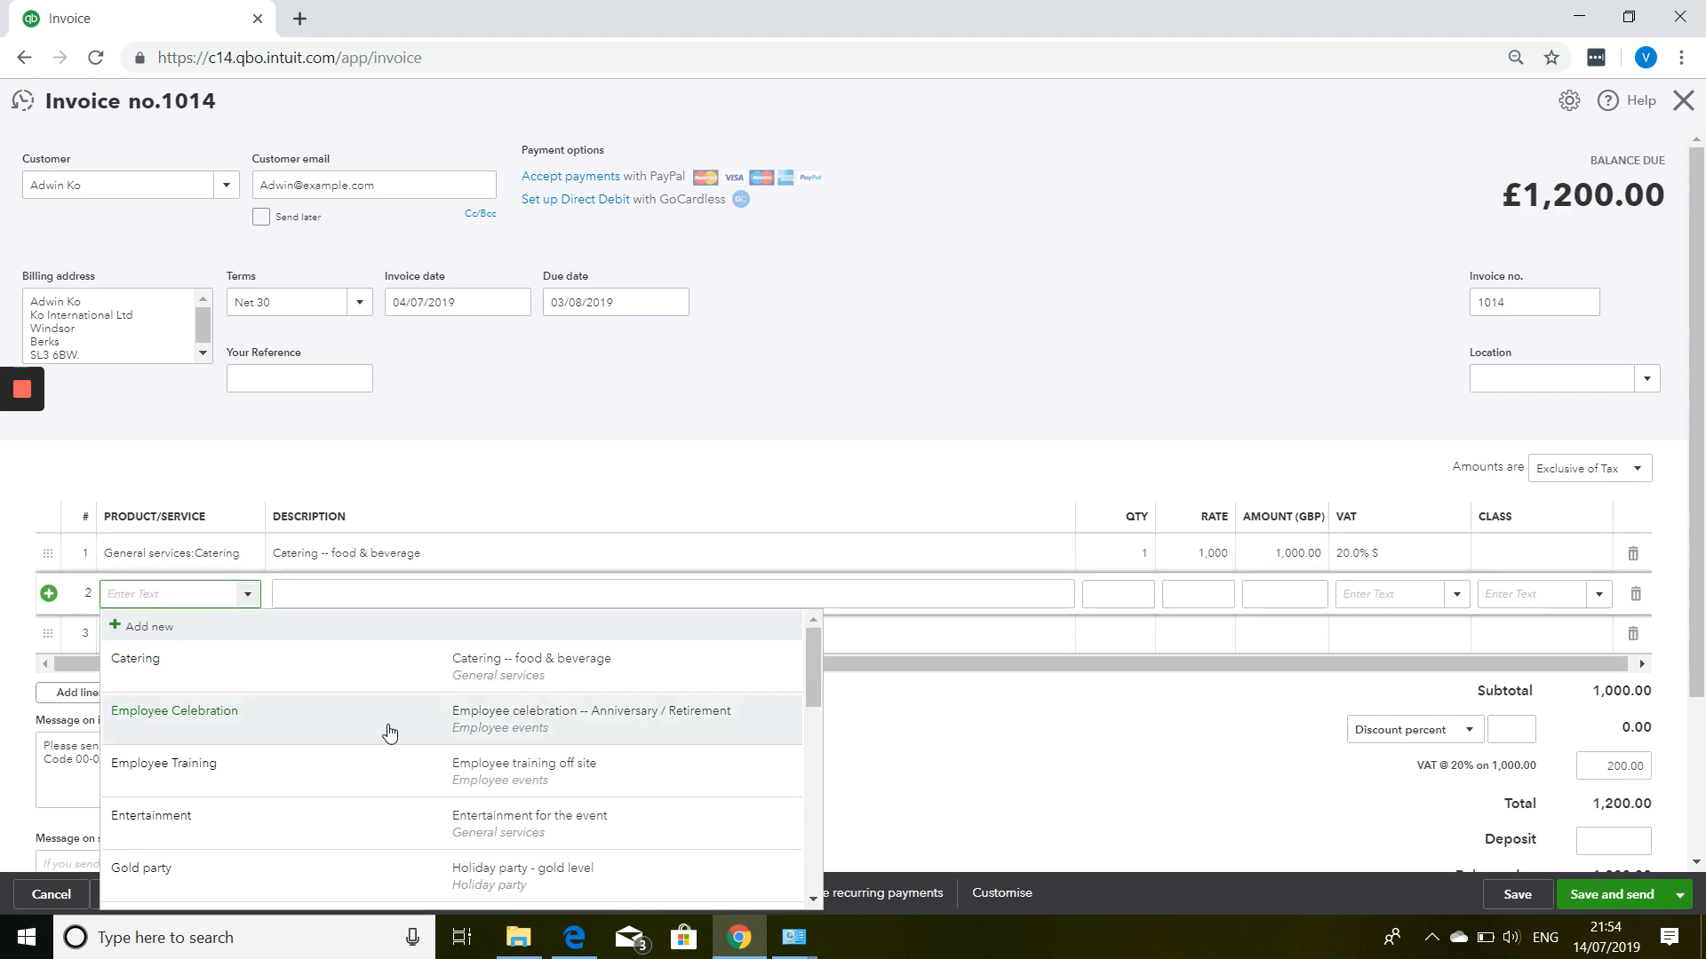
pyautogui.scroll(-3, 380, 731)
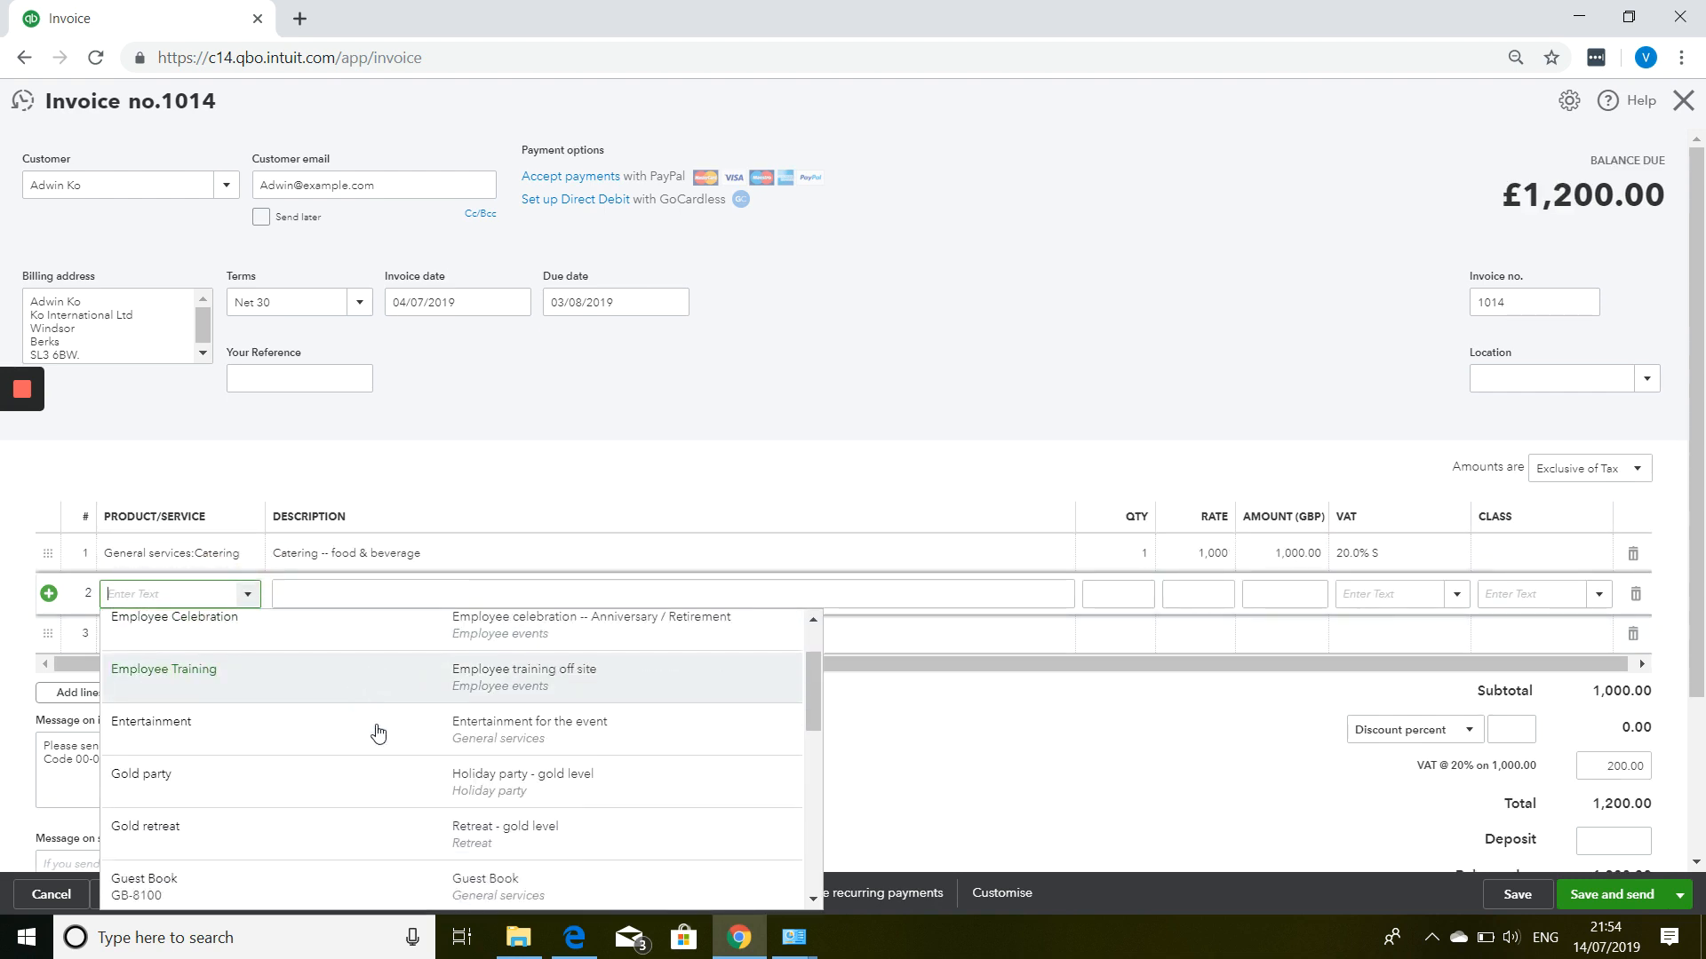
pyautogui.click(306, 777)
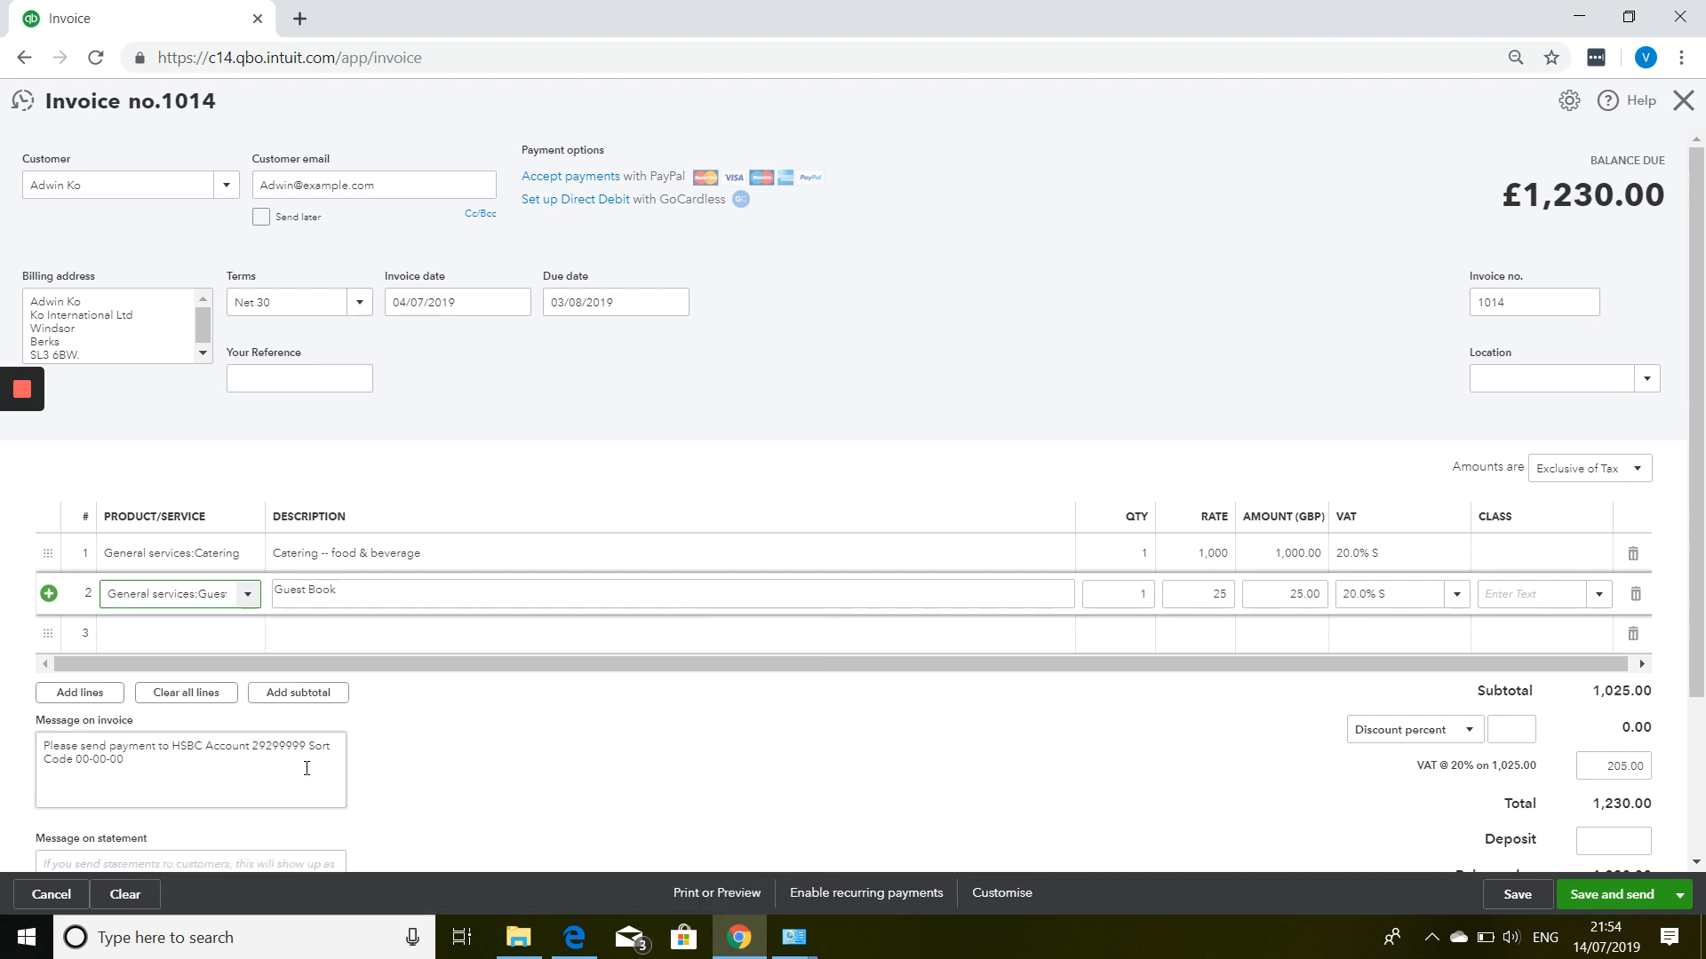
pyautogui.click(1121, 594)
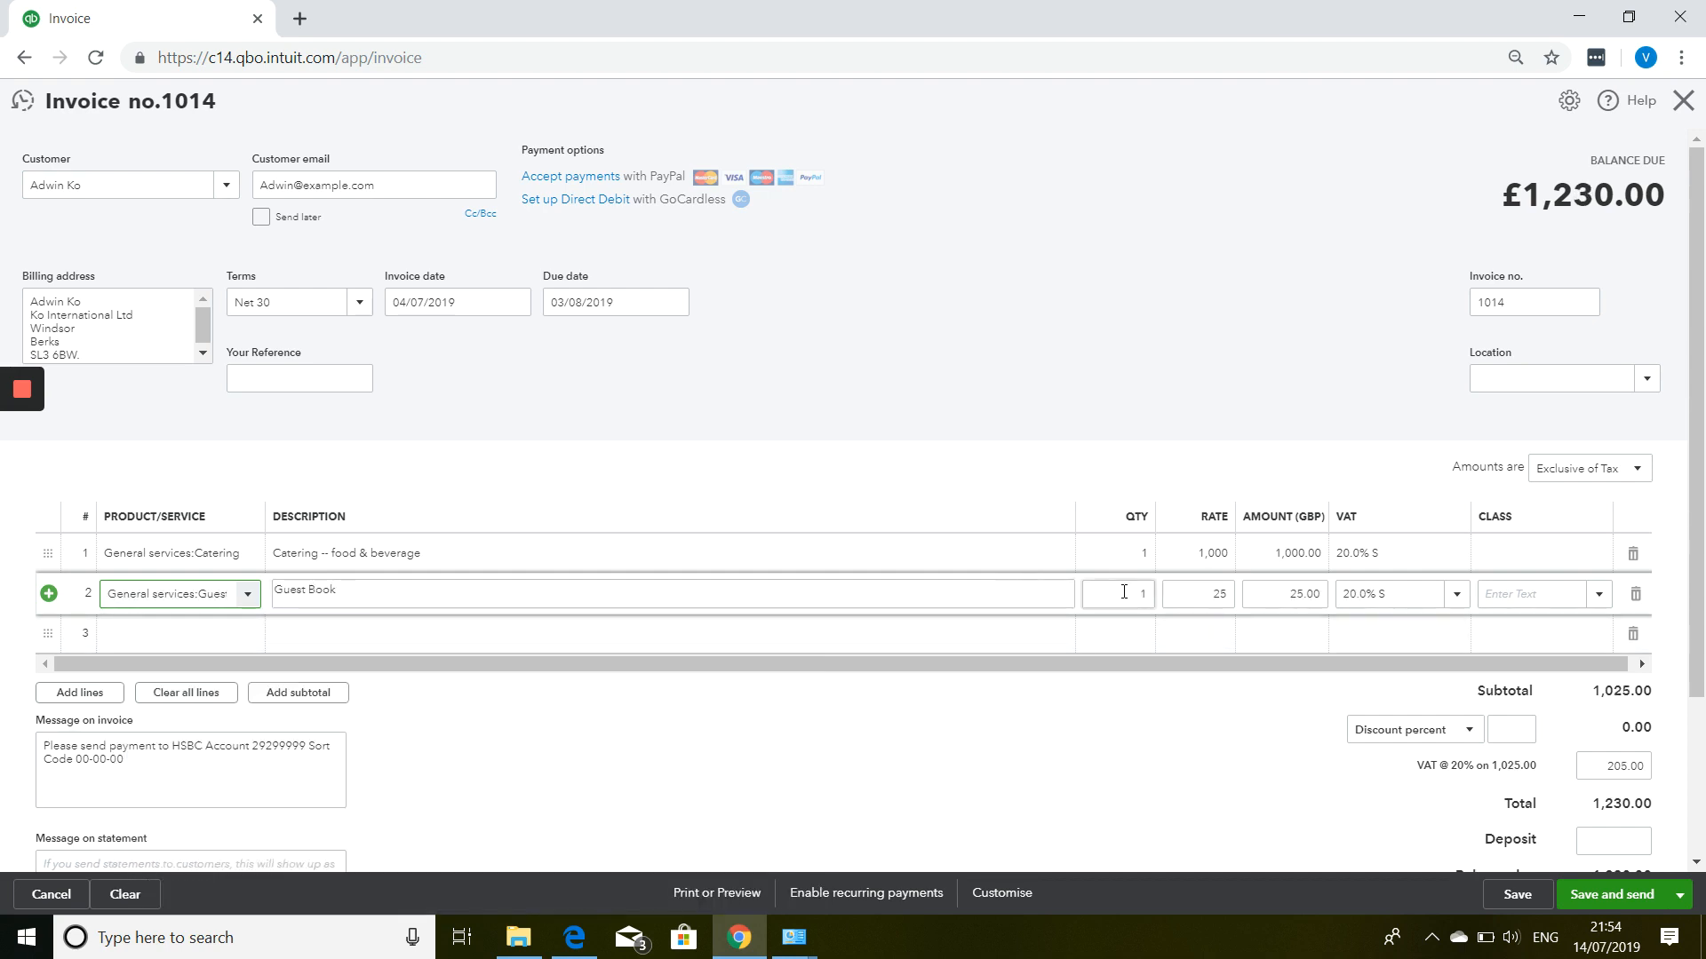
pyautogui.write('5')
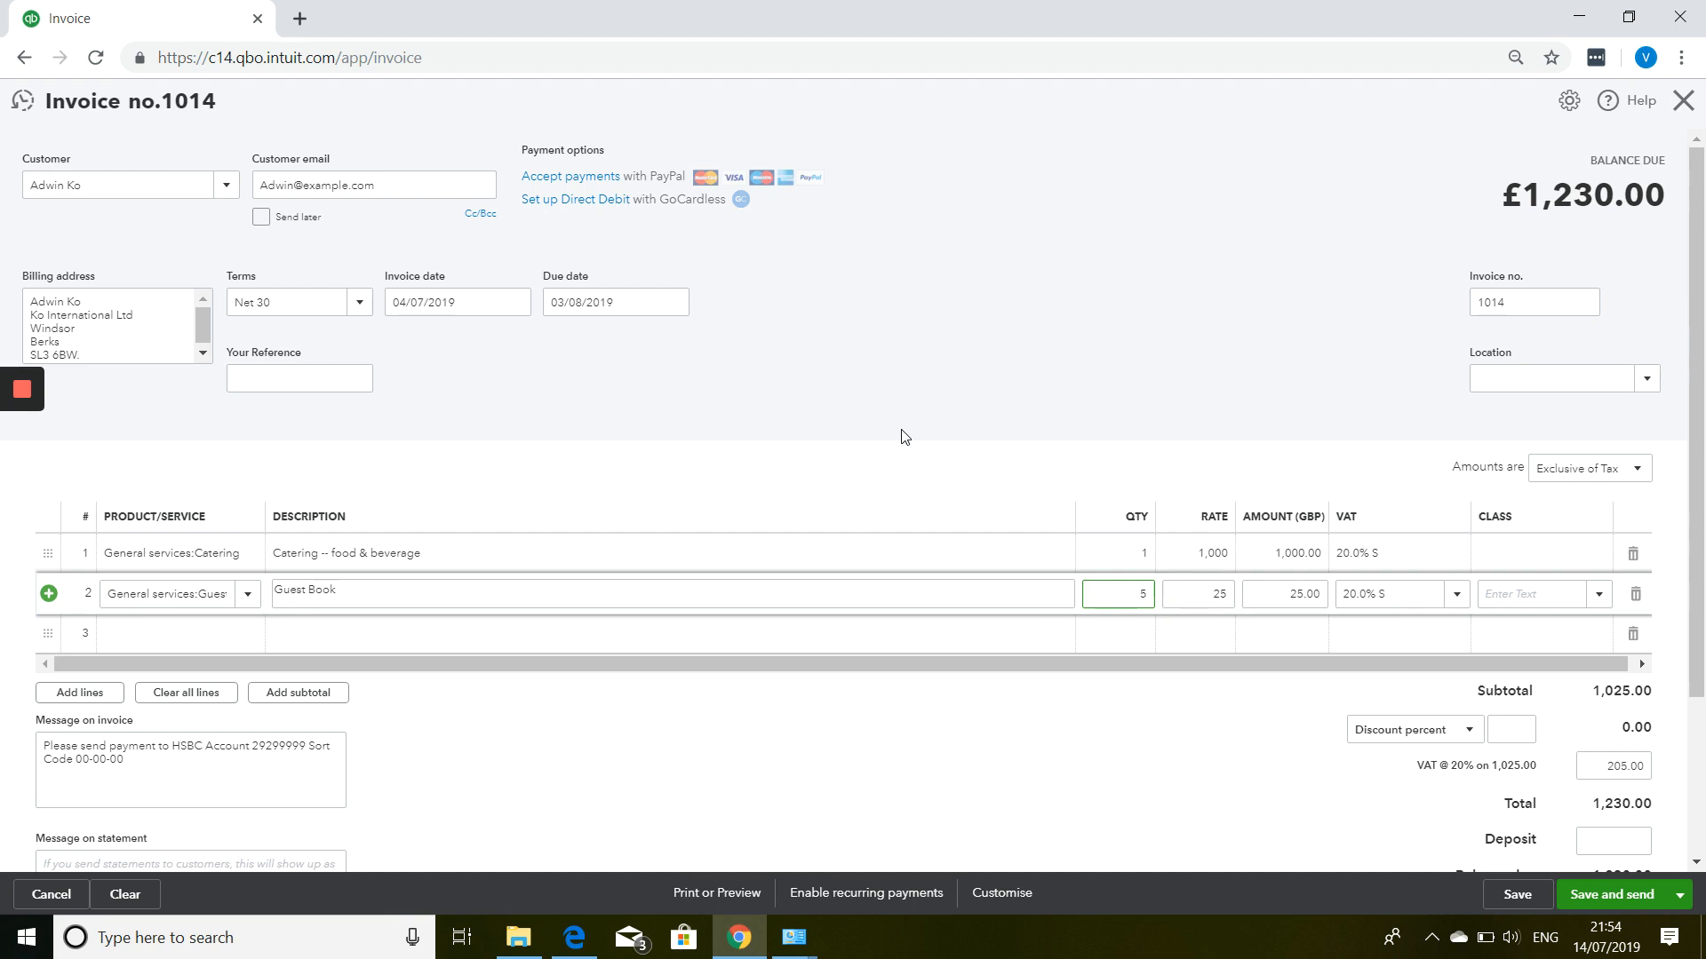
pyautogui.click(903, 431)
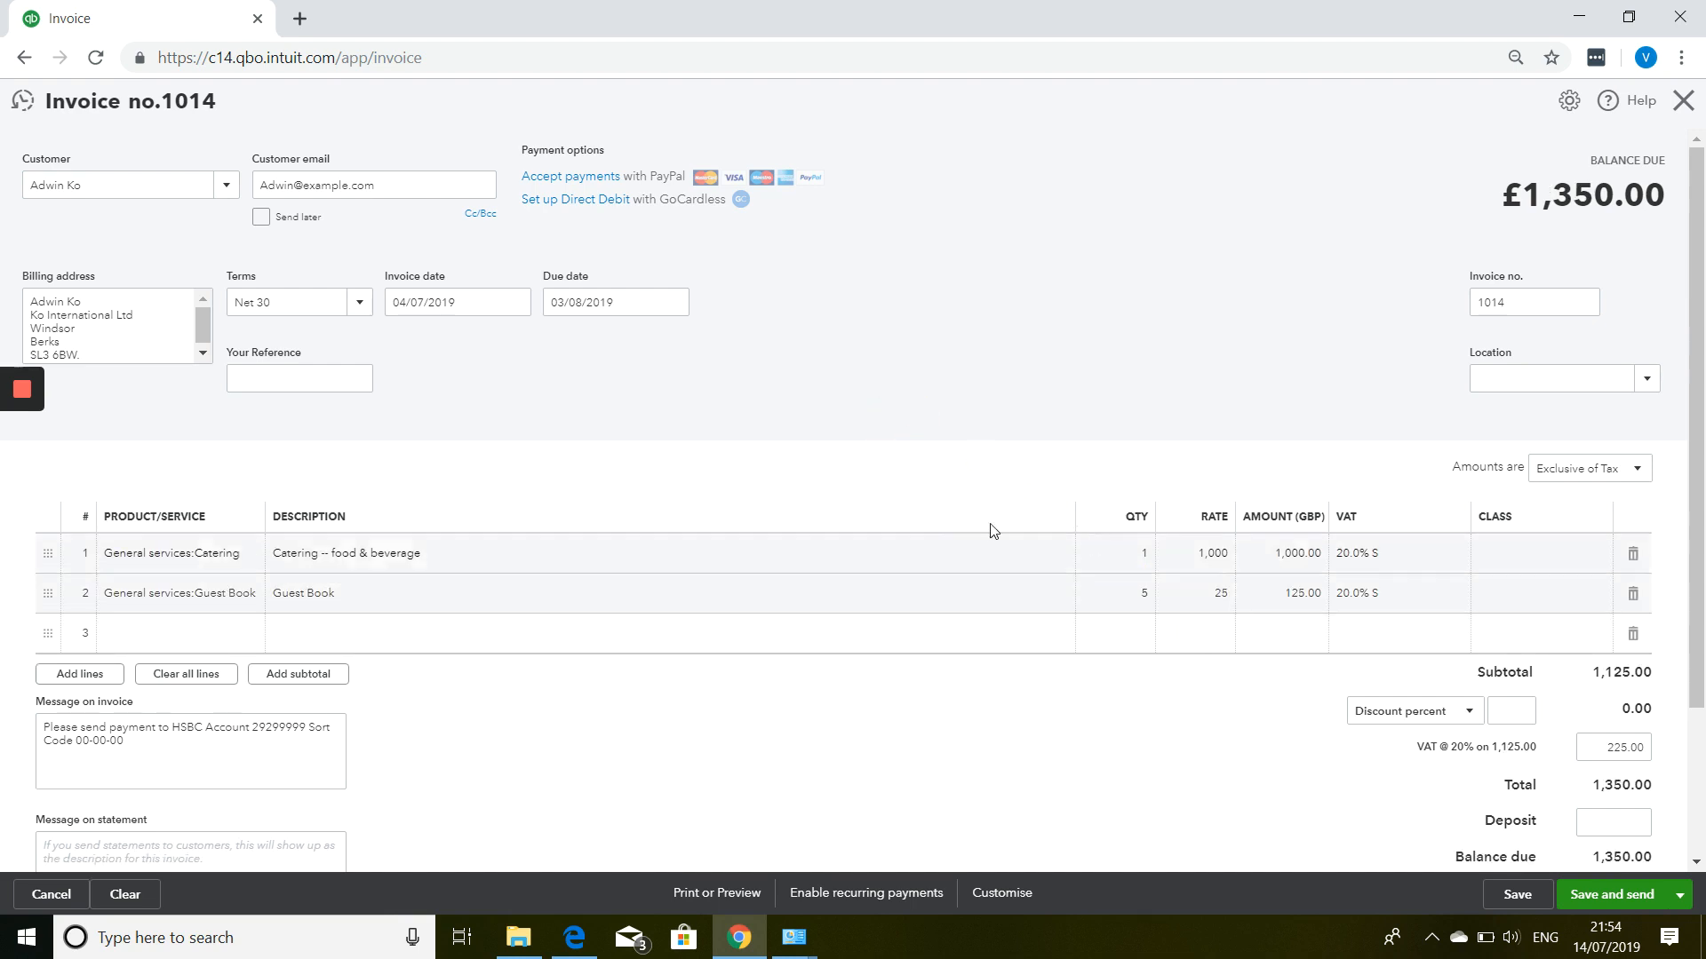
# Add Name Badges as the third line with quantity 100.
pyautogui.click(218, 641)
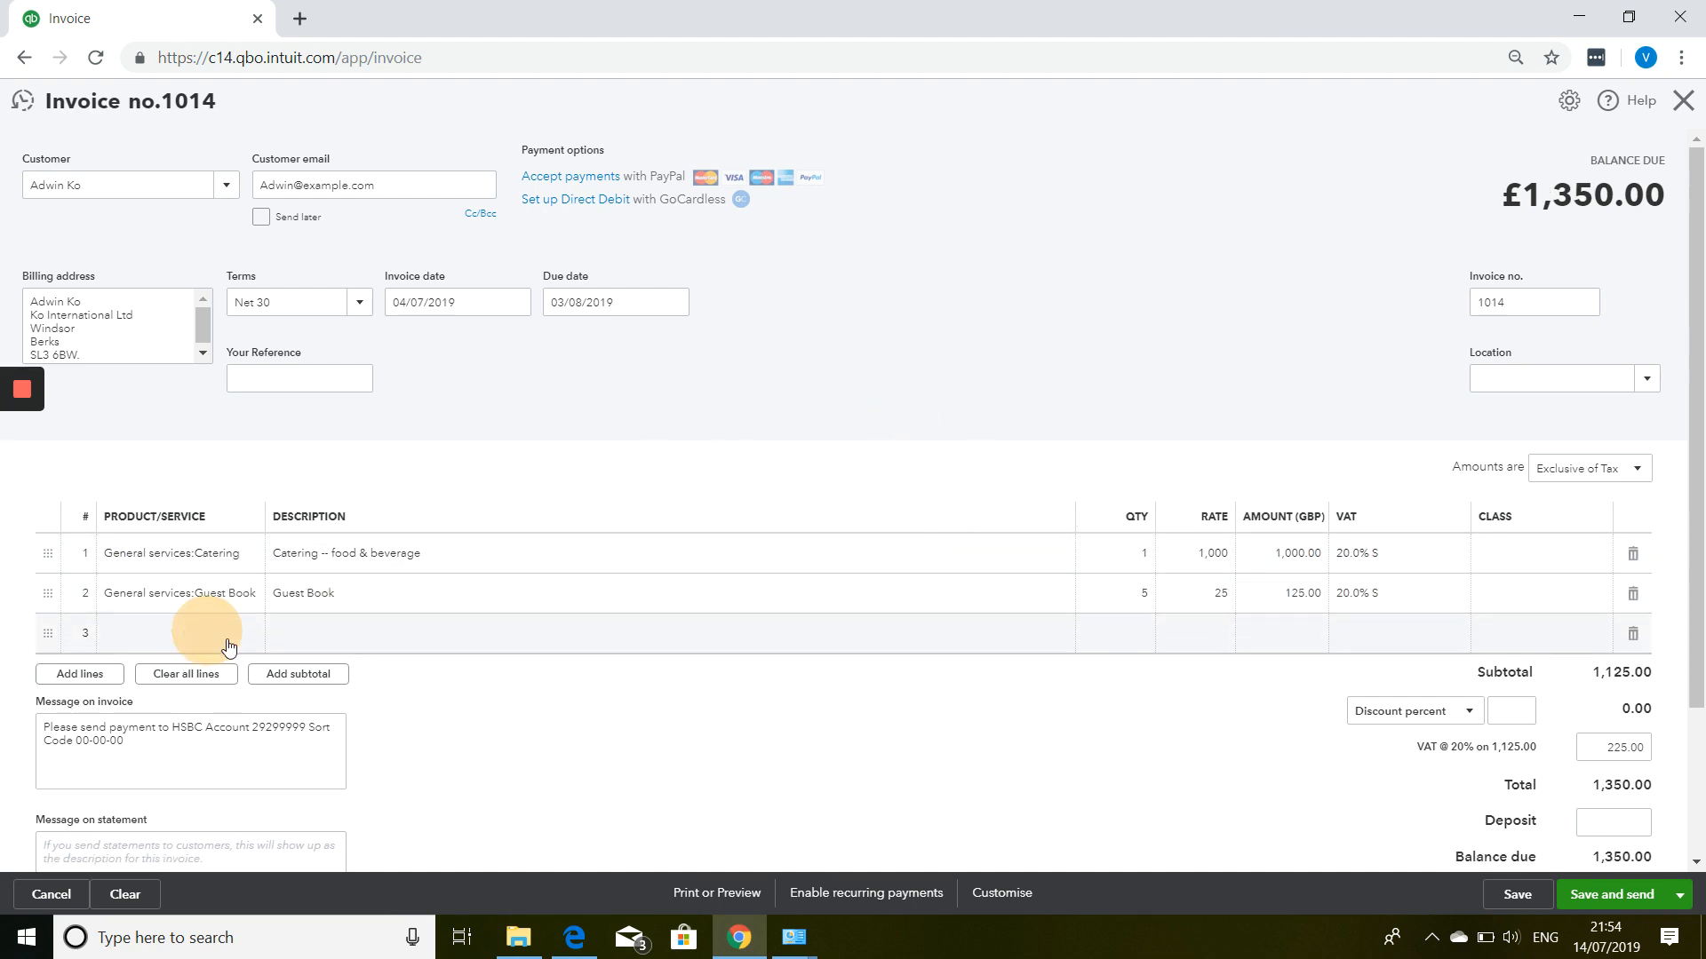
pyautogui.click(249, 635)
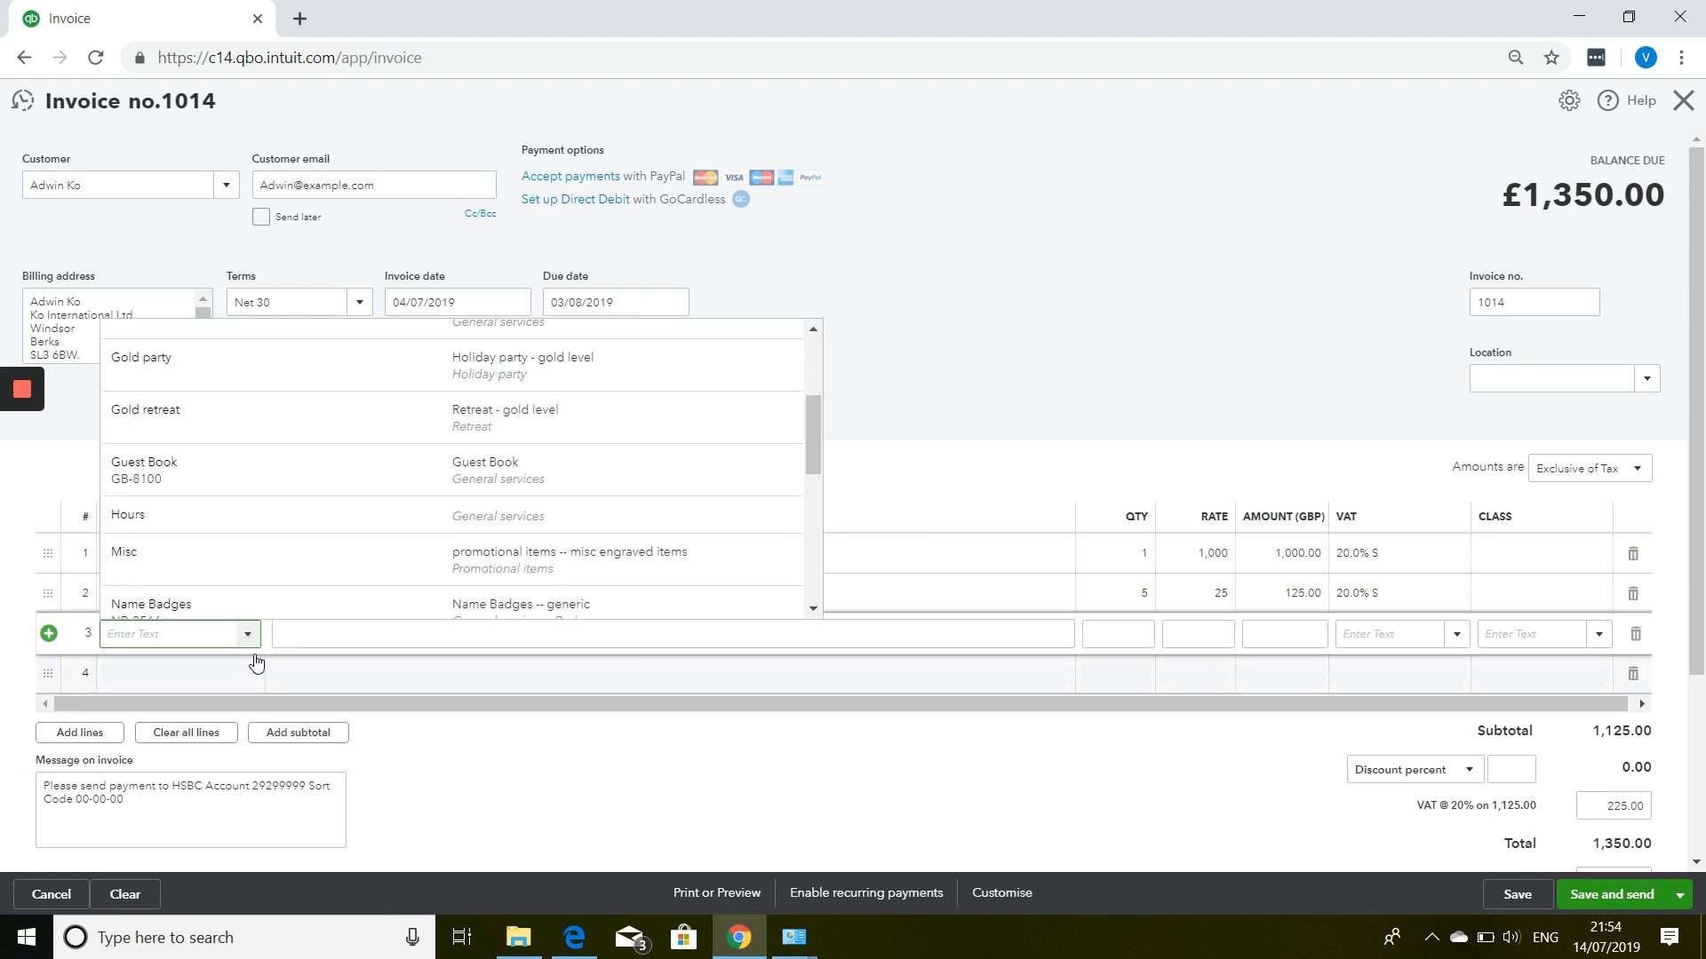
pyautogui.scroll(-1, 307, 515)
pyautogui.click(309, 516)
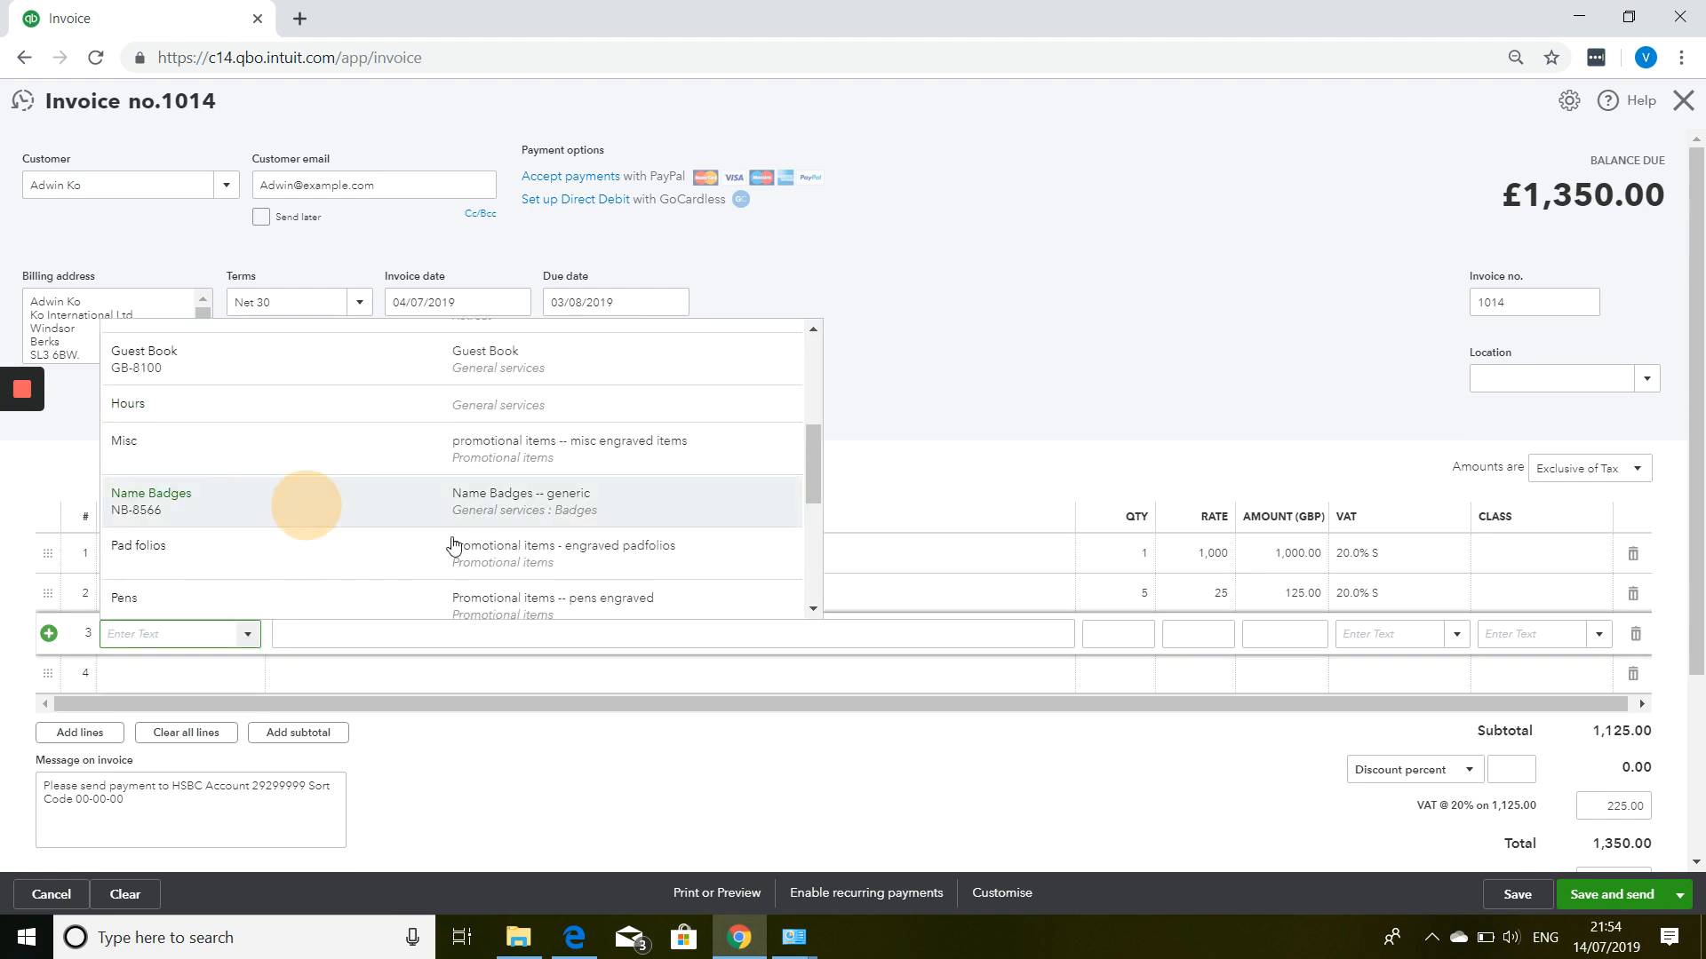
pyautogui.click(1186, 655)
pyautogui.write('100.00')
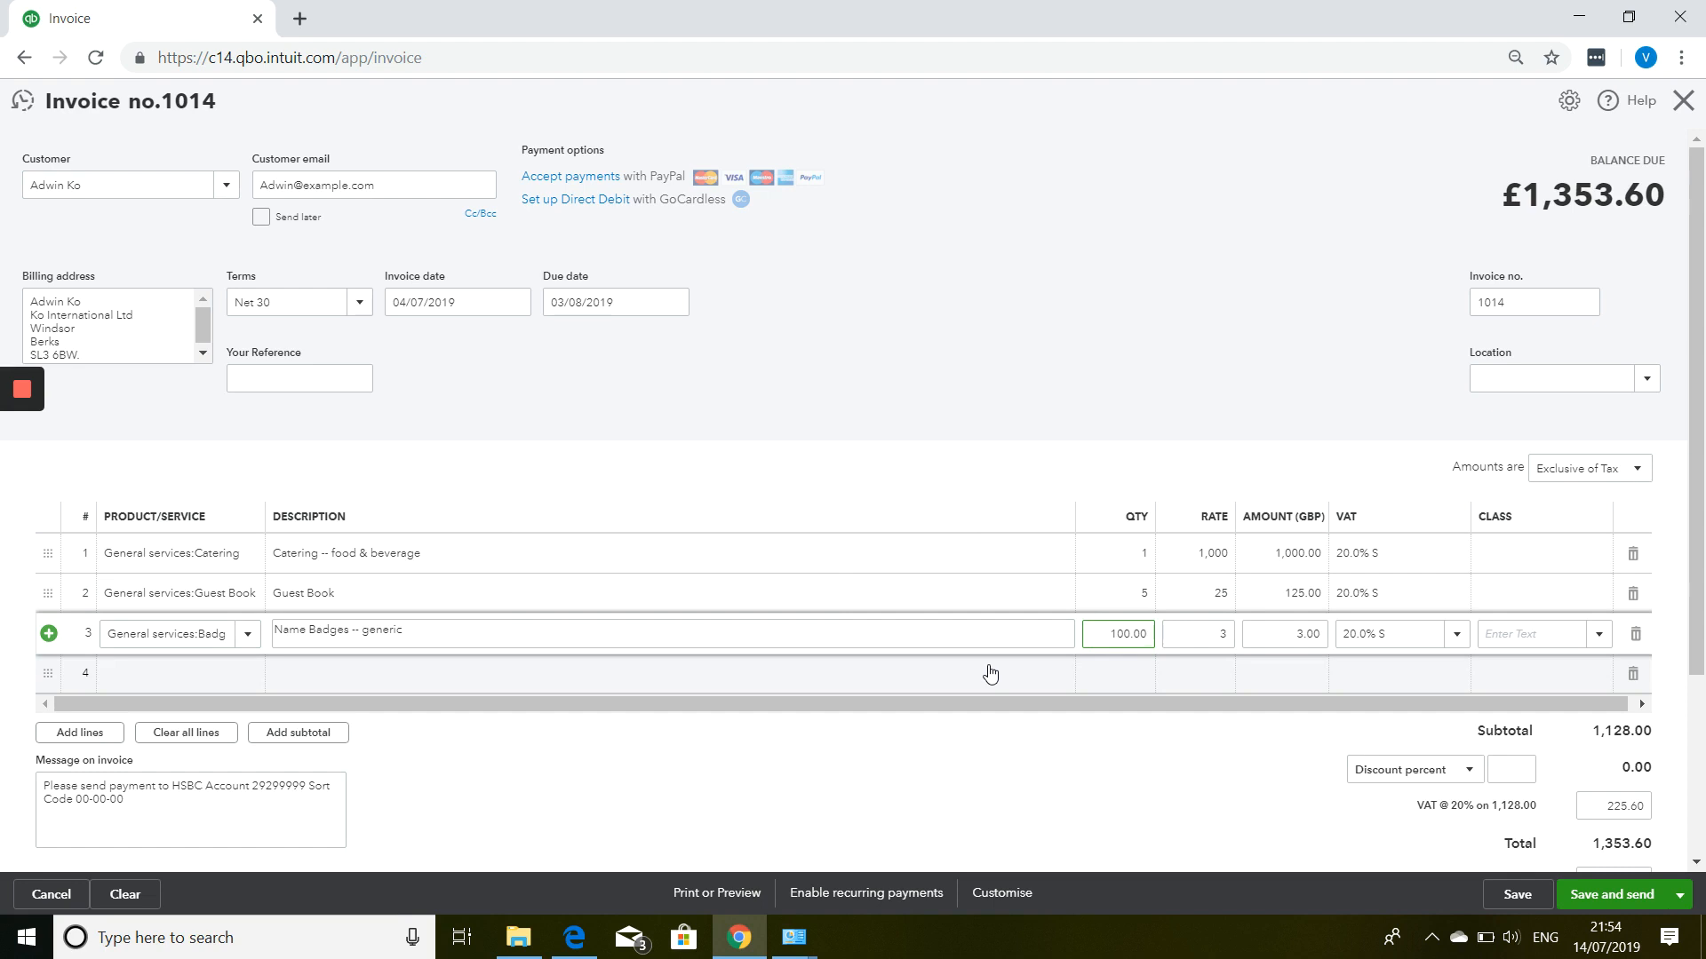
pyautogui.click(1193, 391)
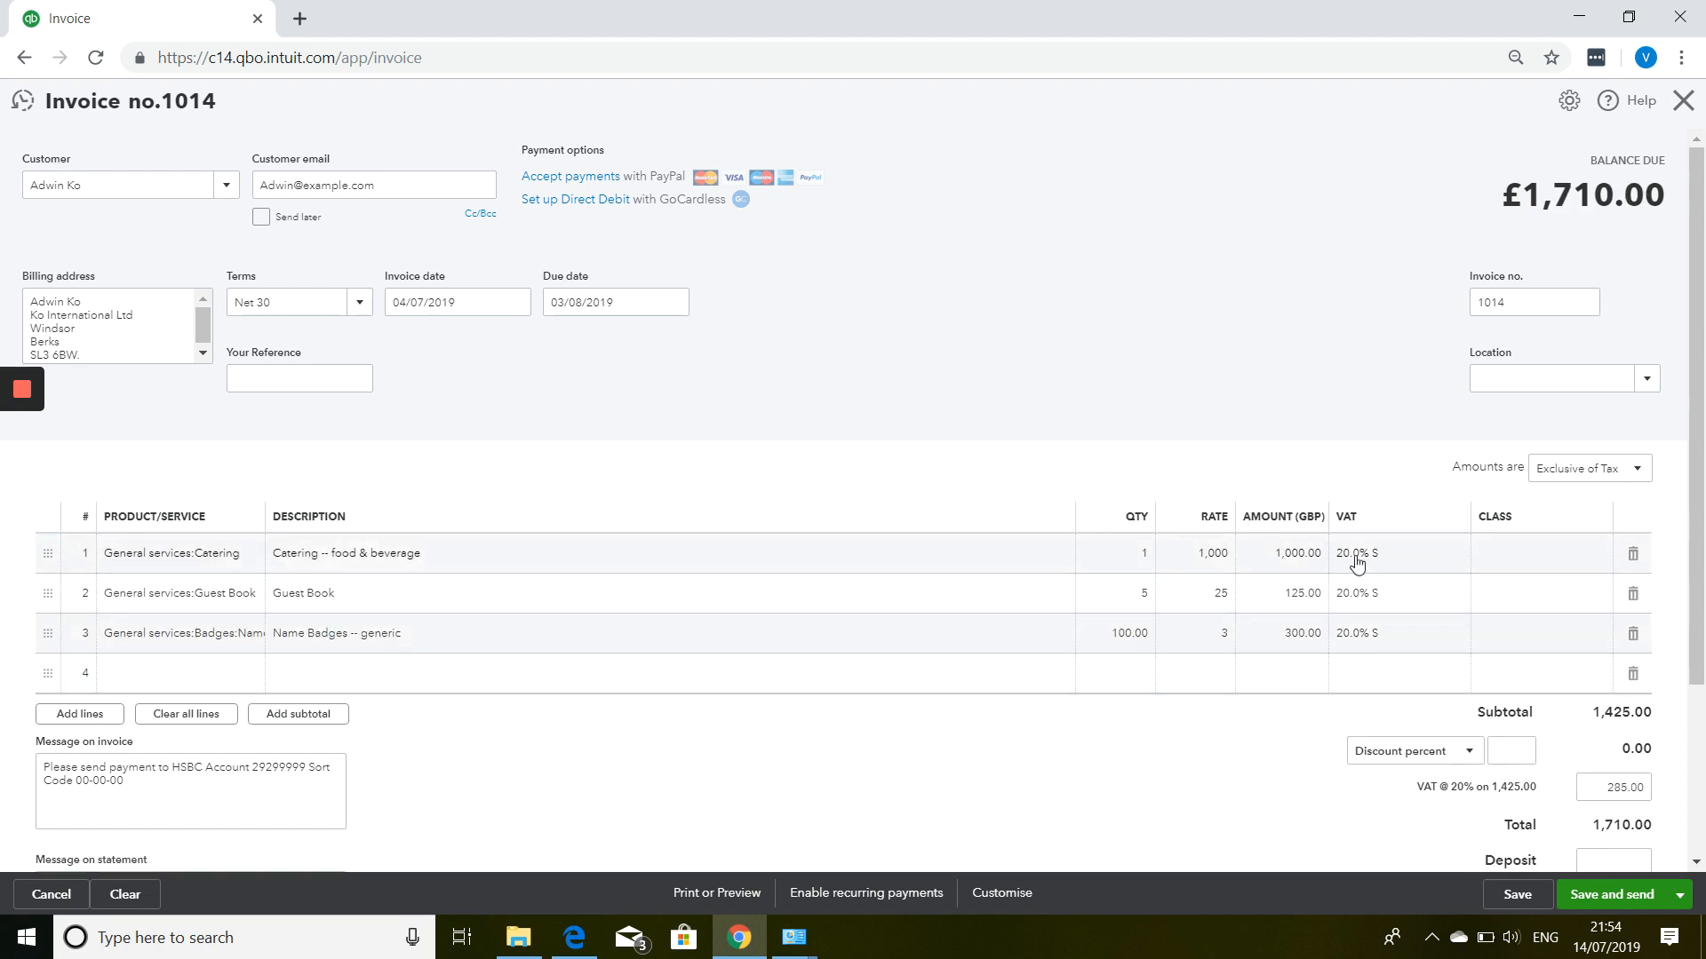
pyautogui.scroll(-3, 1419, 590)
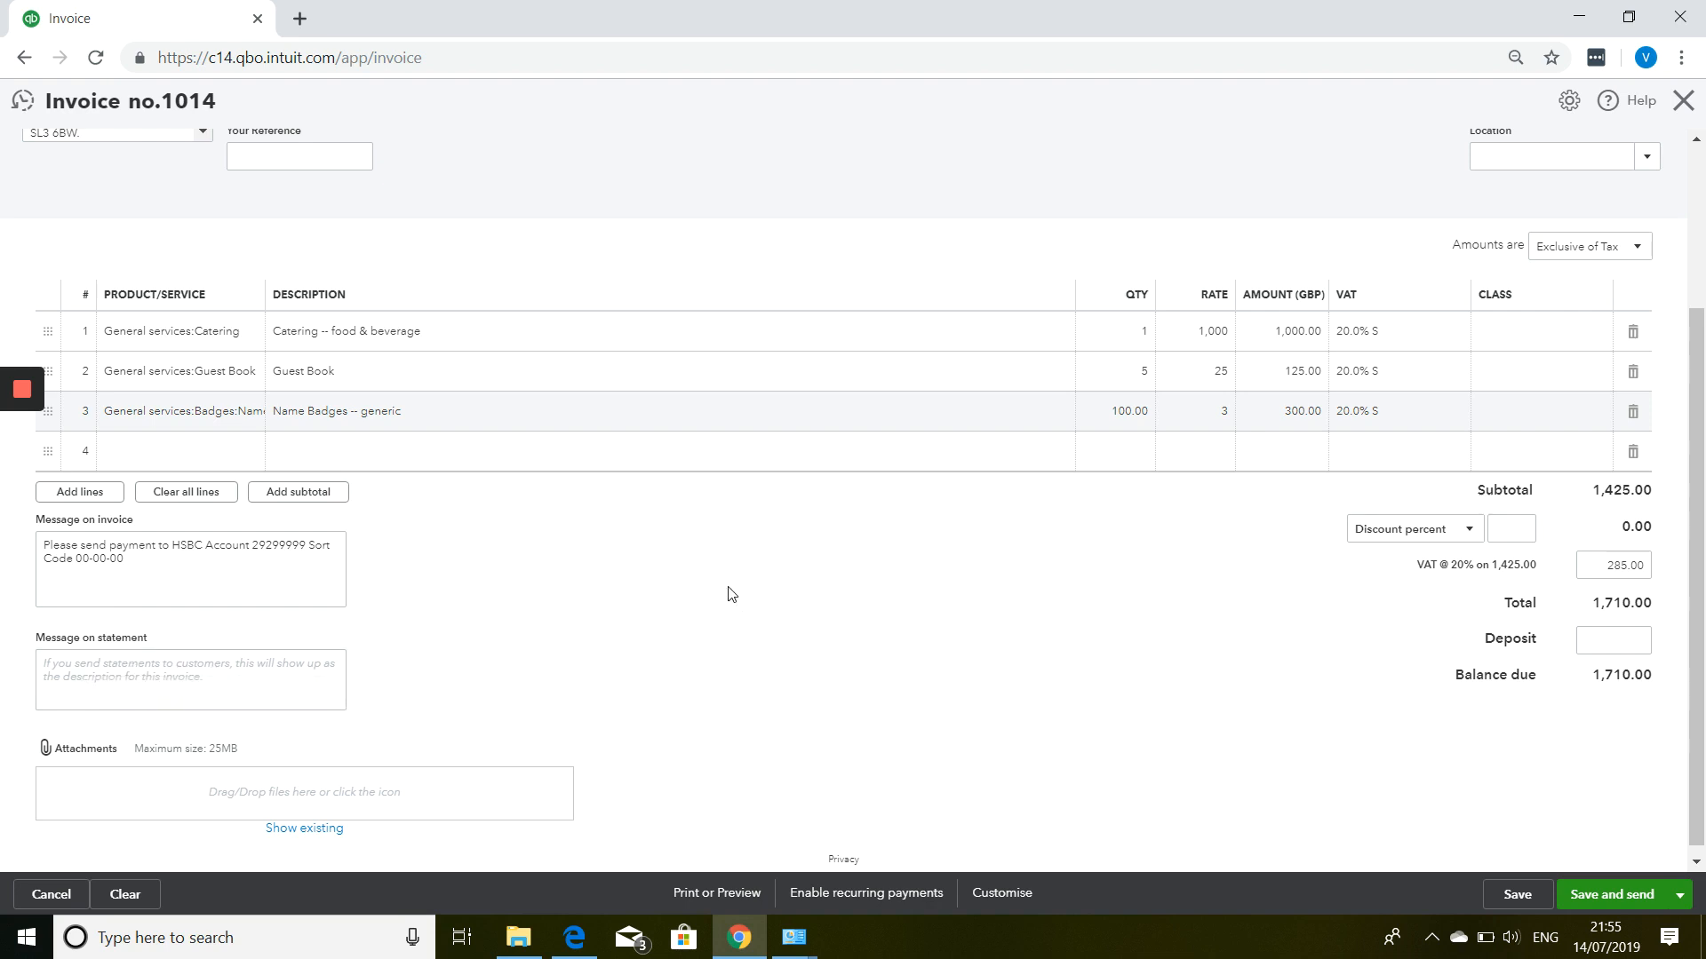
pyautogui.scroll(-1, 707, 599)
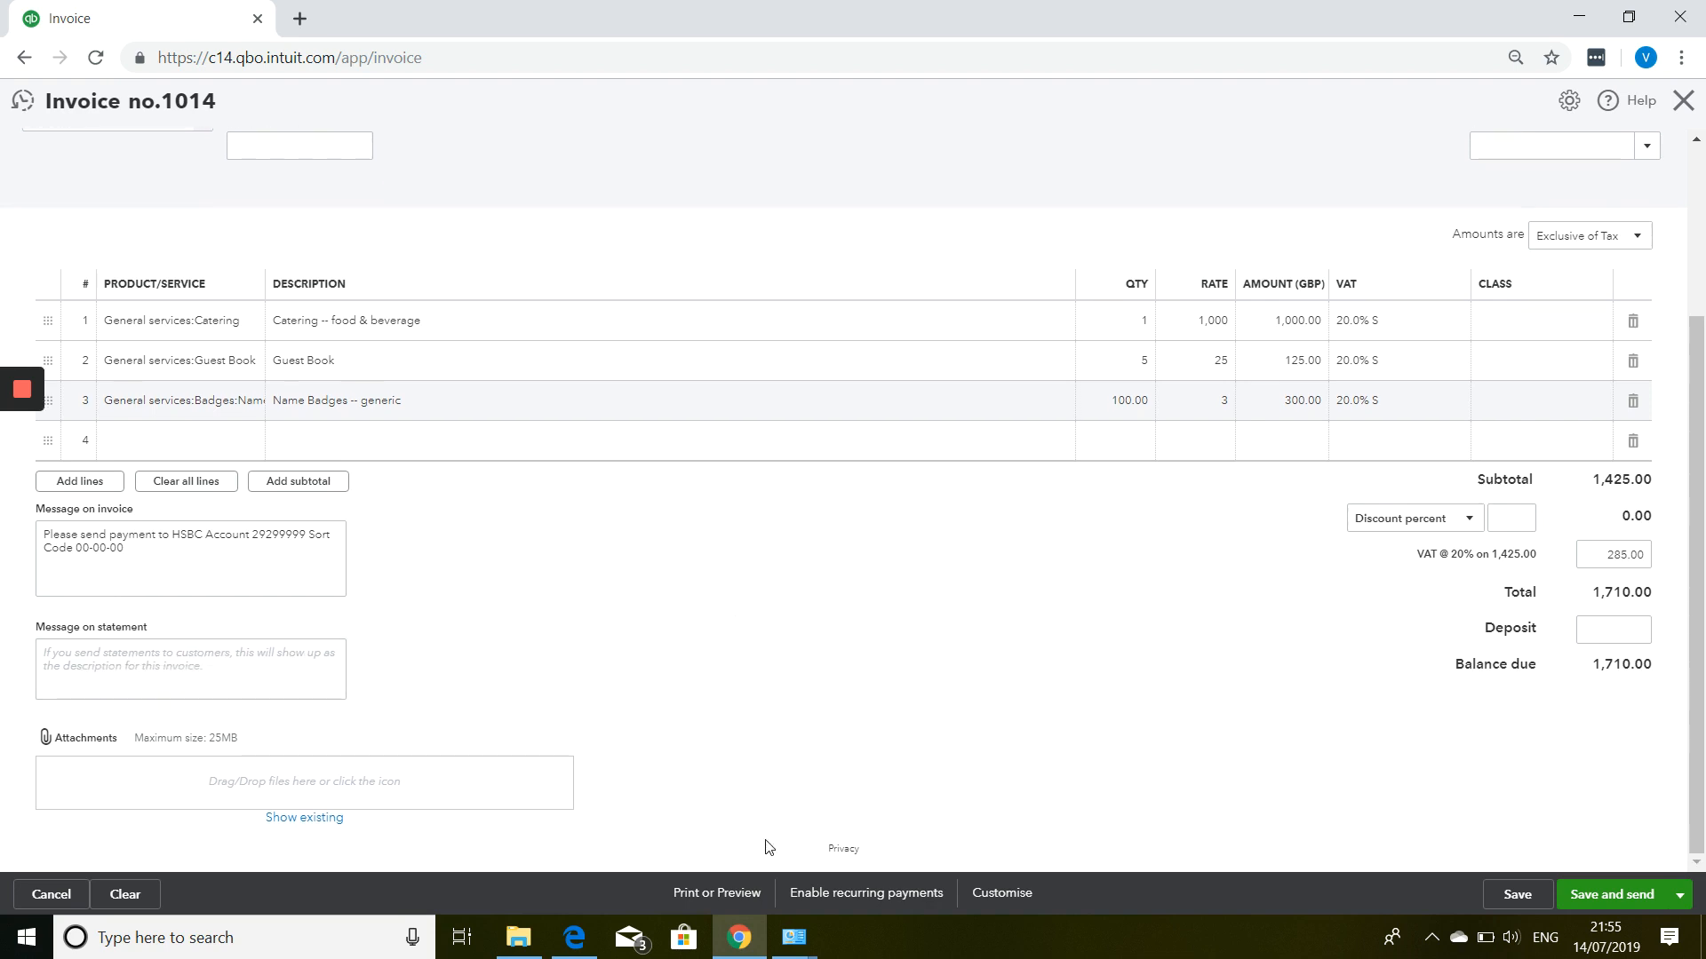
# Preview invoice 1014's PDF down to the VAT summary and GBP 1,710.00 balance due.
pyautogui.click(729, 897)
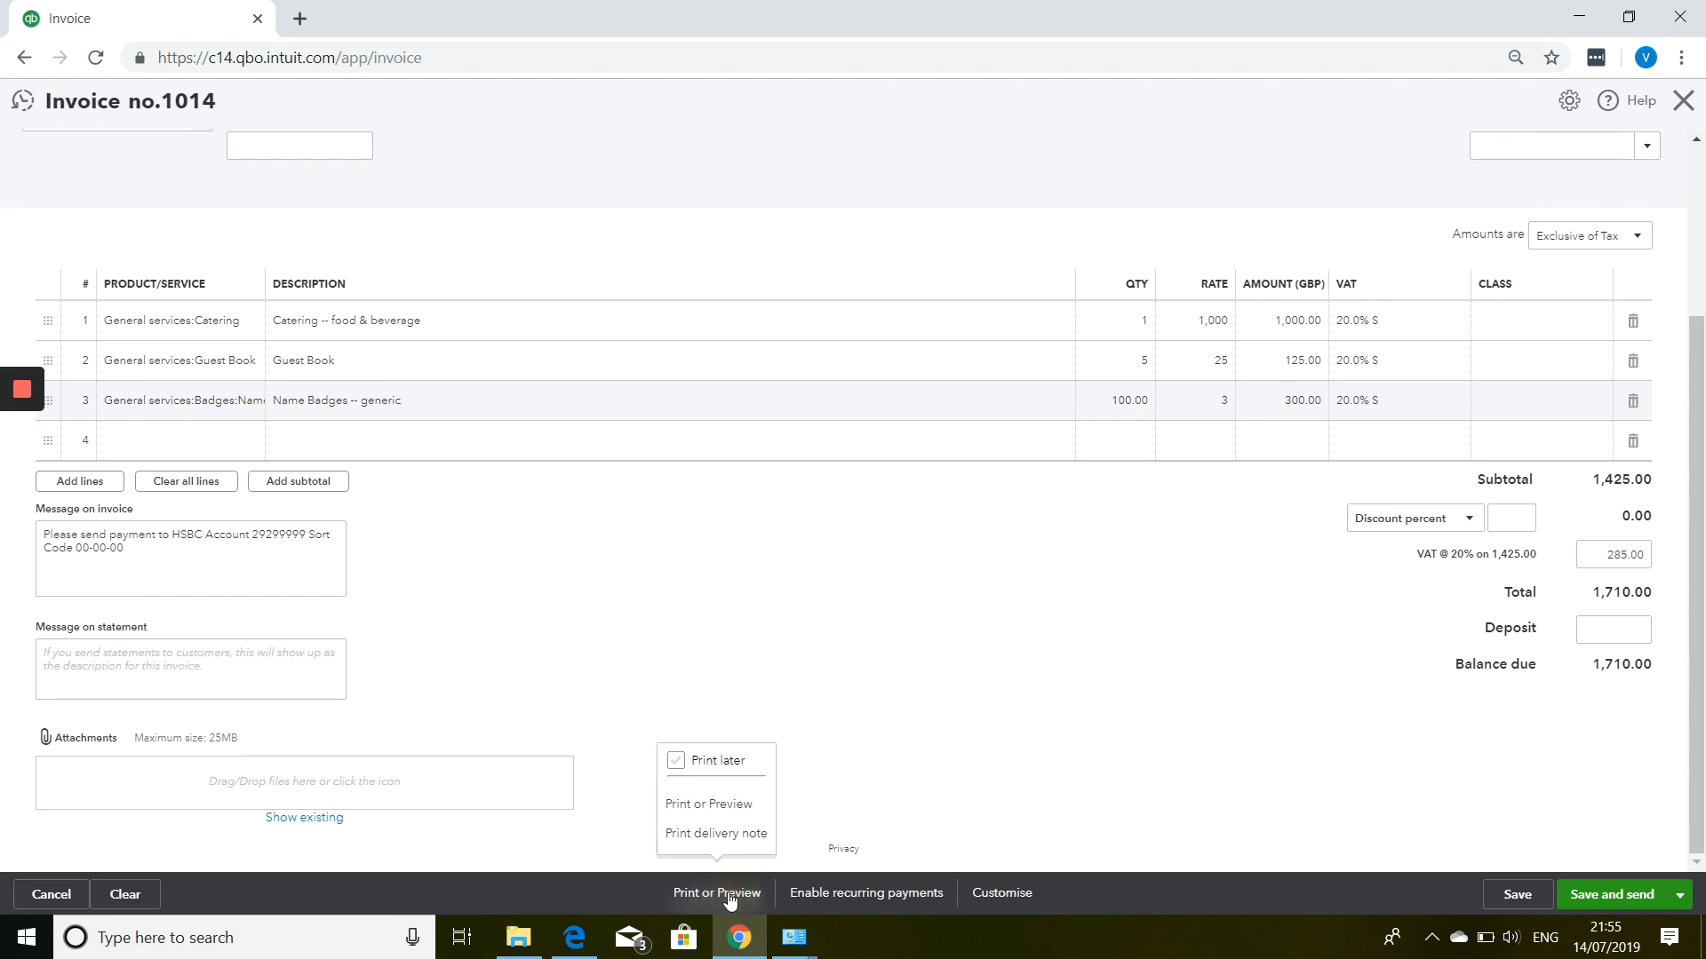
pyautogui.click(715, 804)
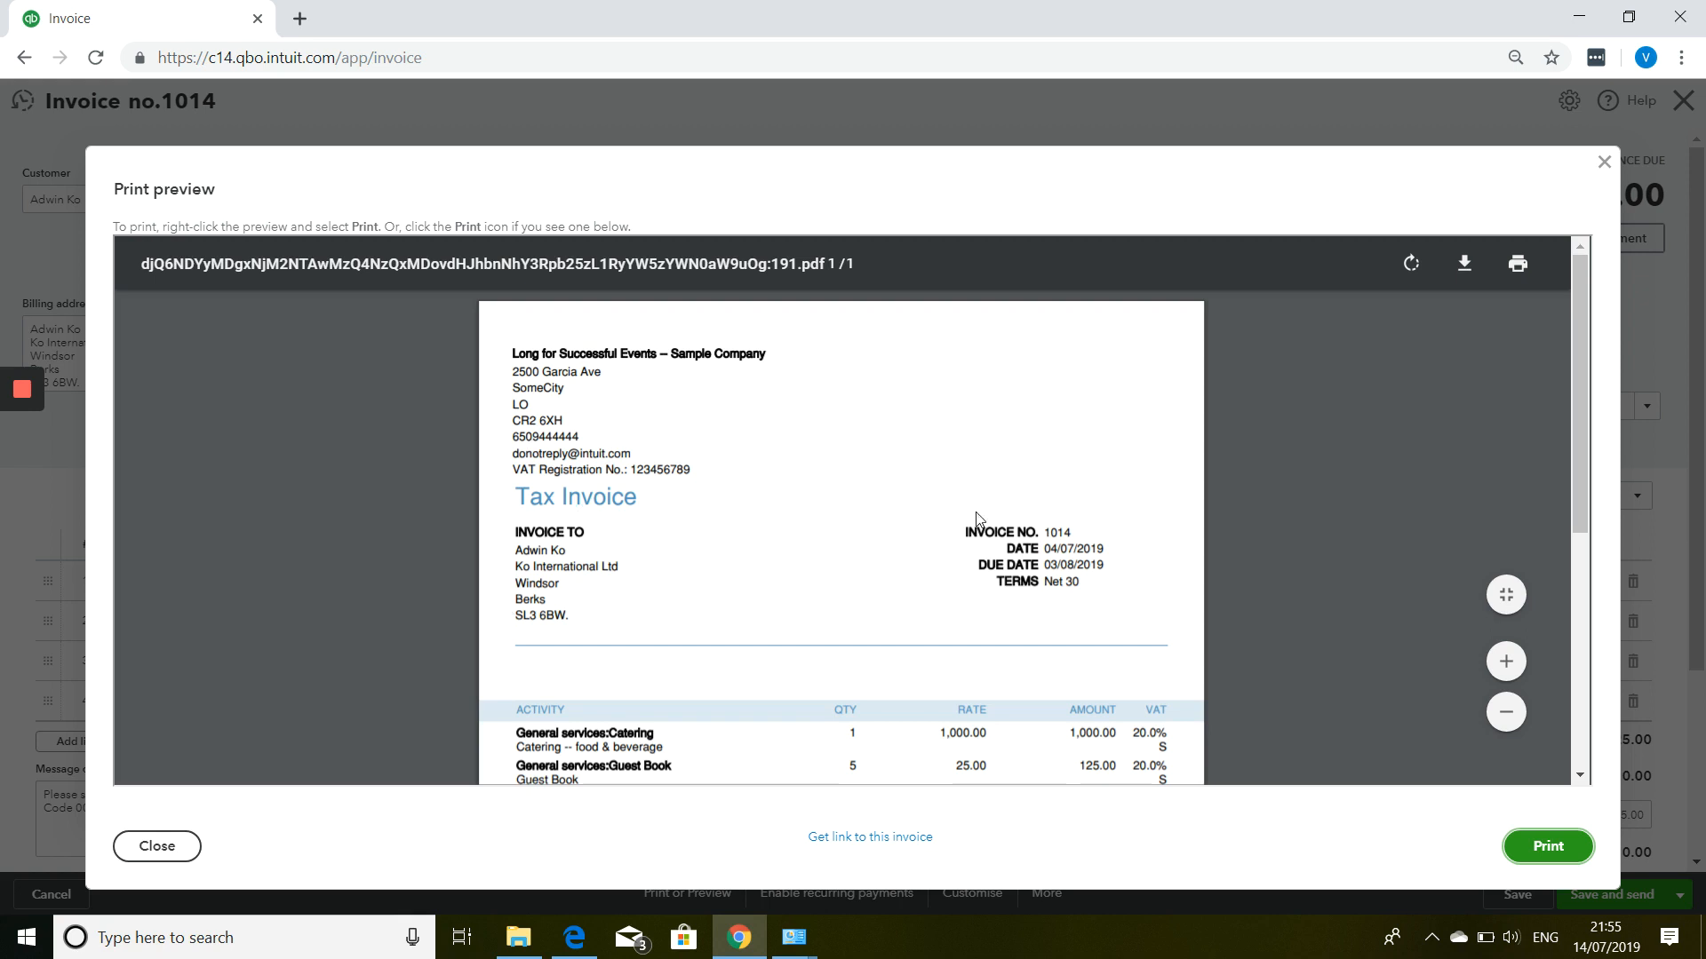
pyautogui.scroll(-3, 935, 499)
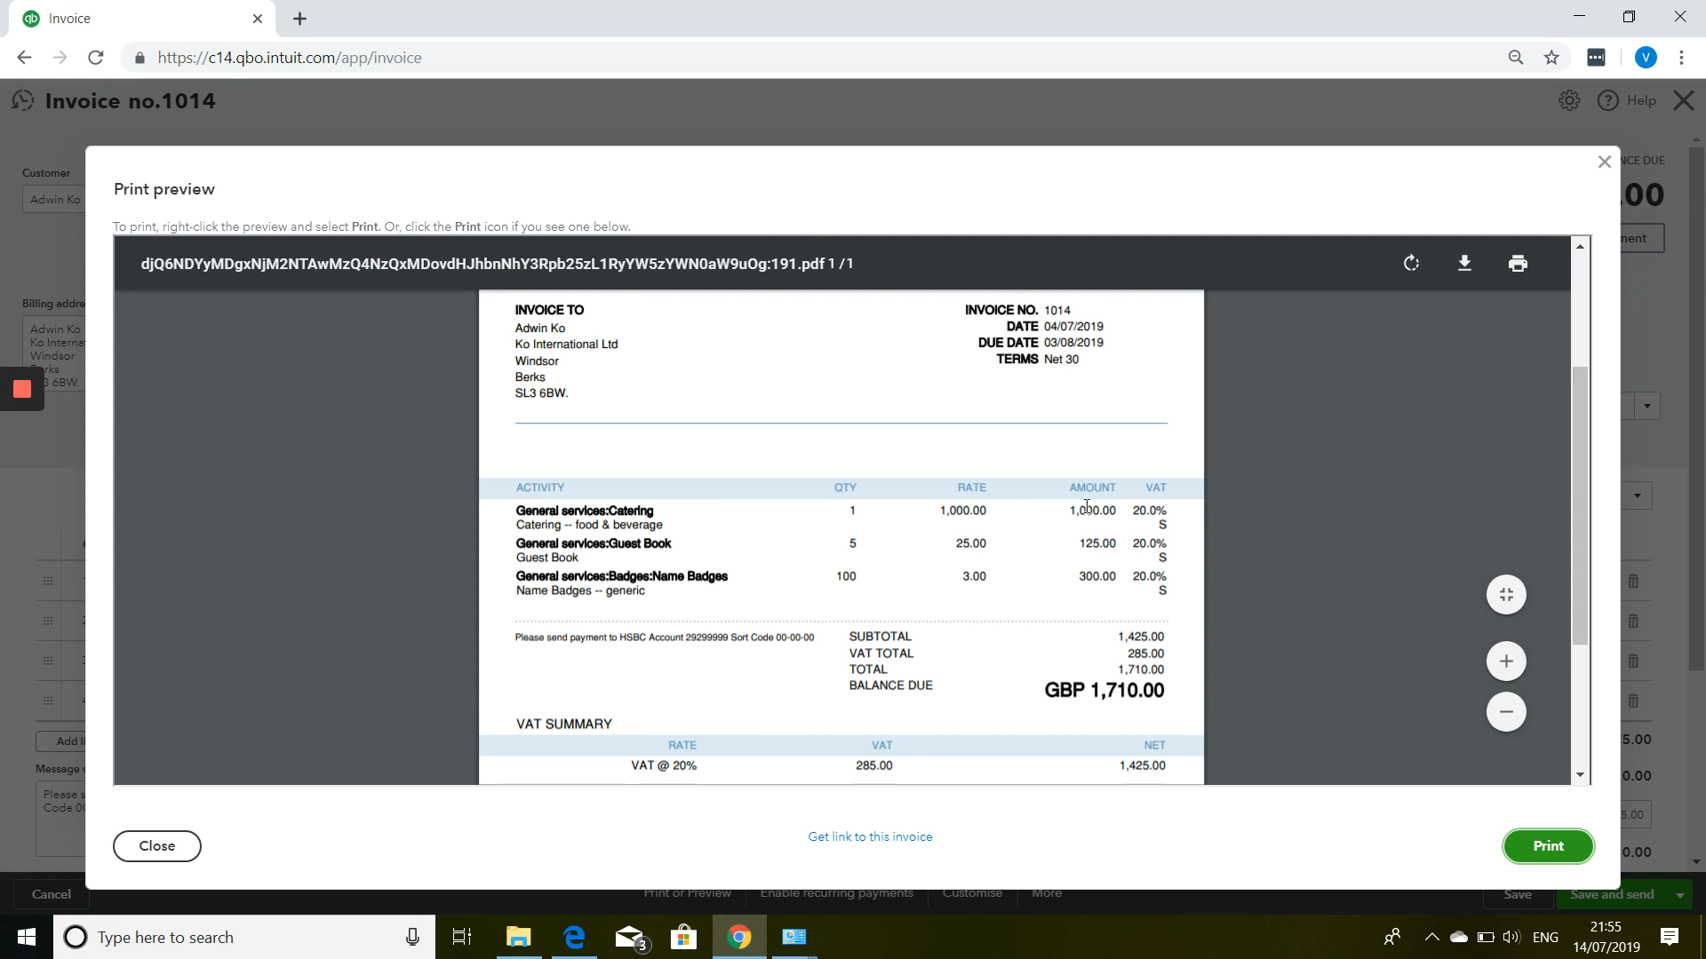
pyautogui.scroll(-1, 1040, 583)
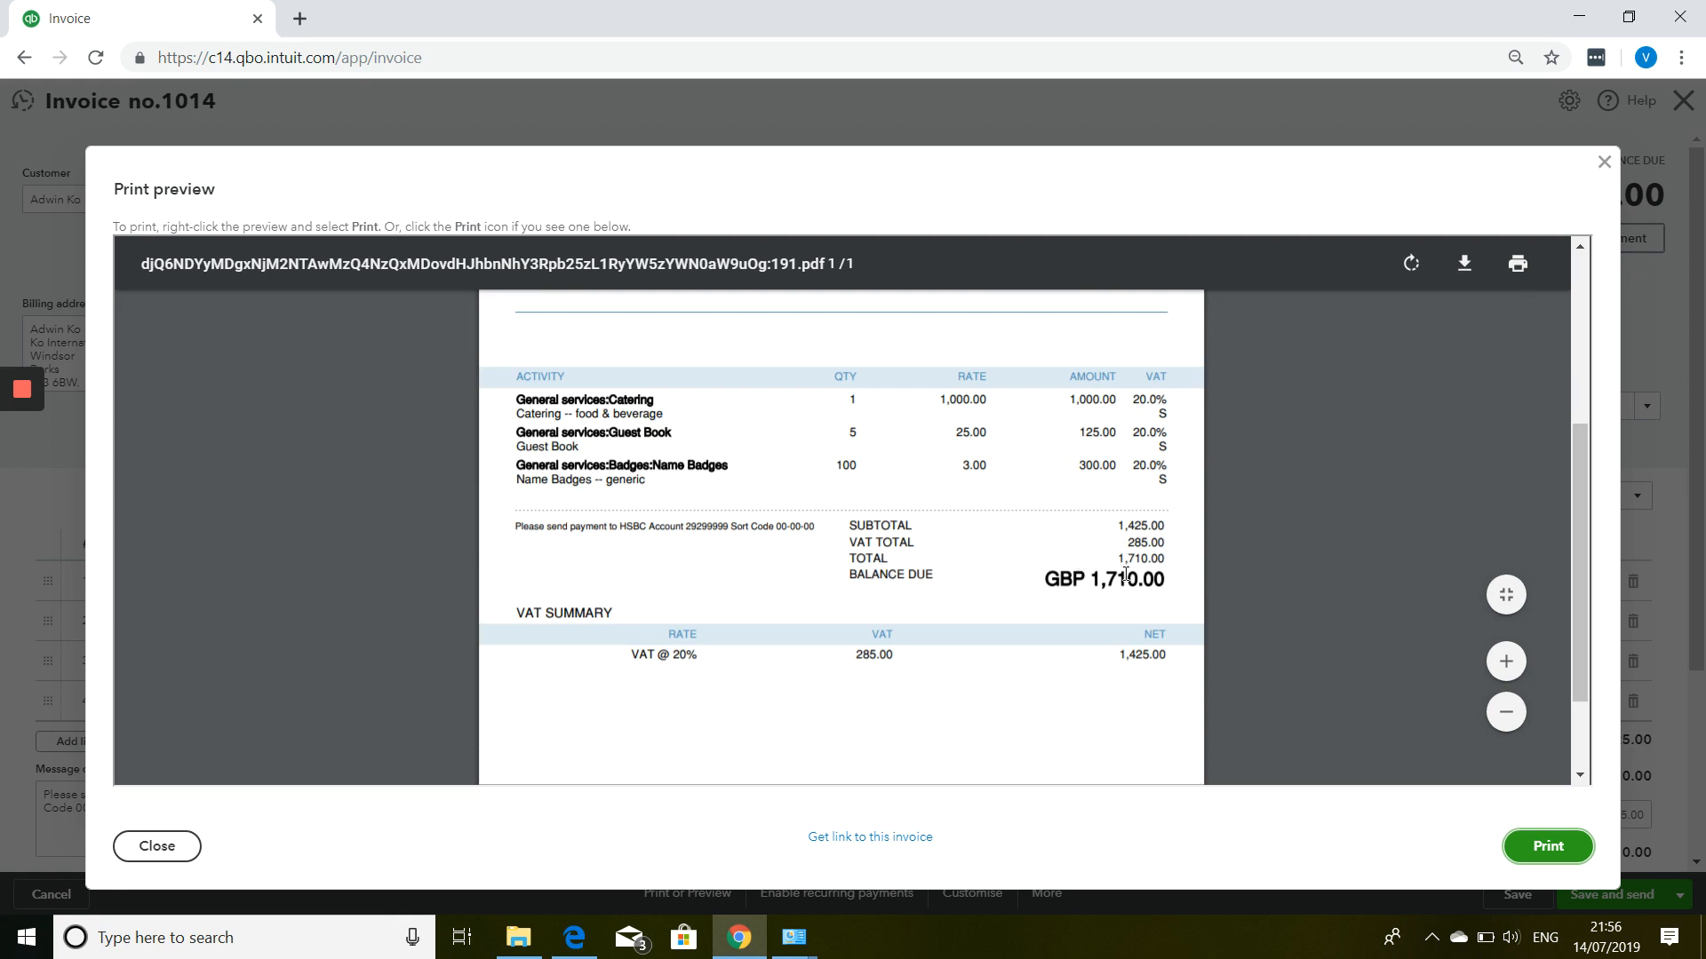
pyautogui.scroll(-1, 1133, 595)
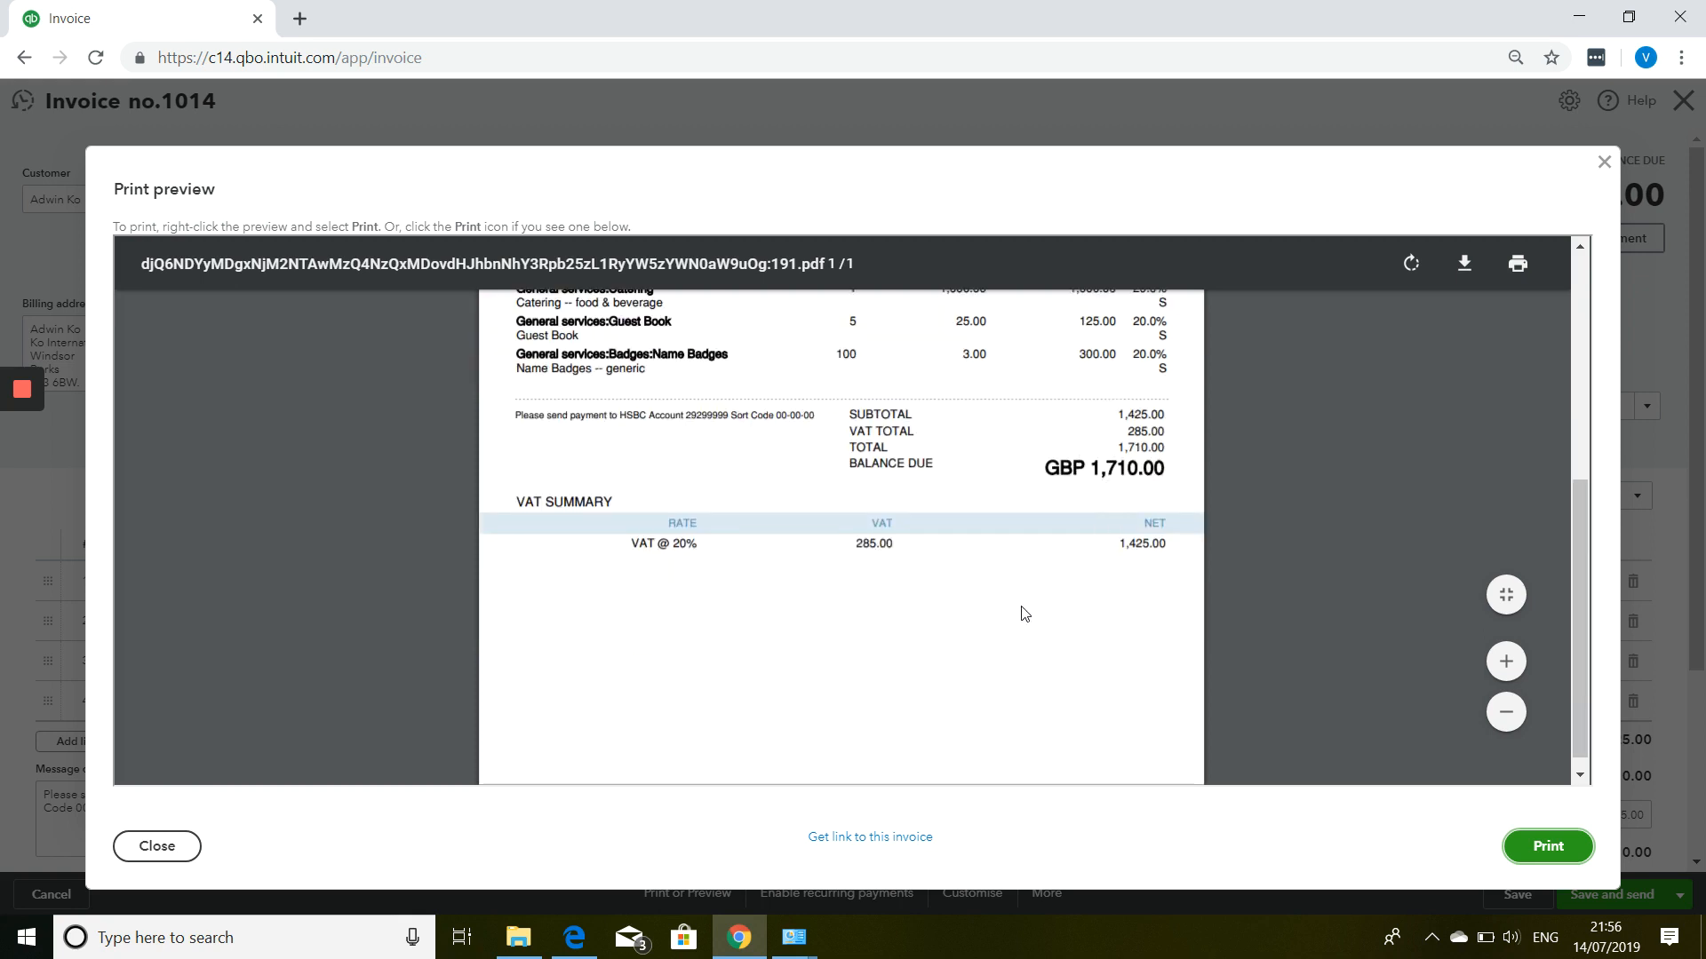
pyautogui.scroll(-1, 902, 556)
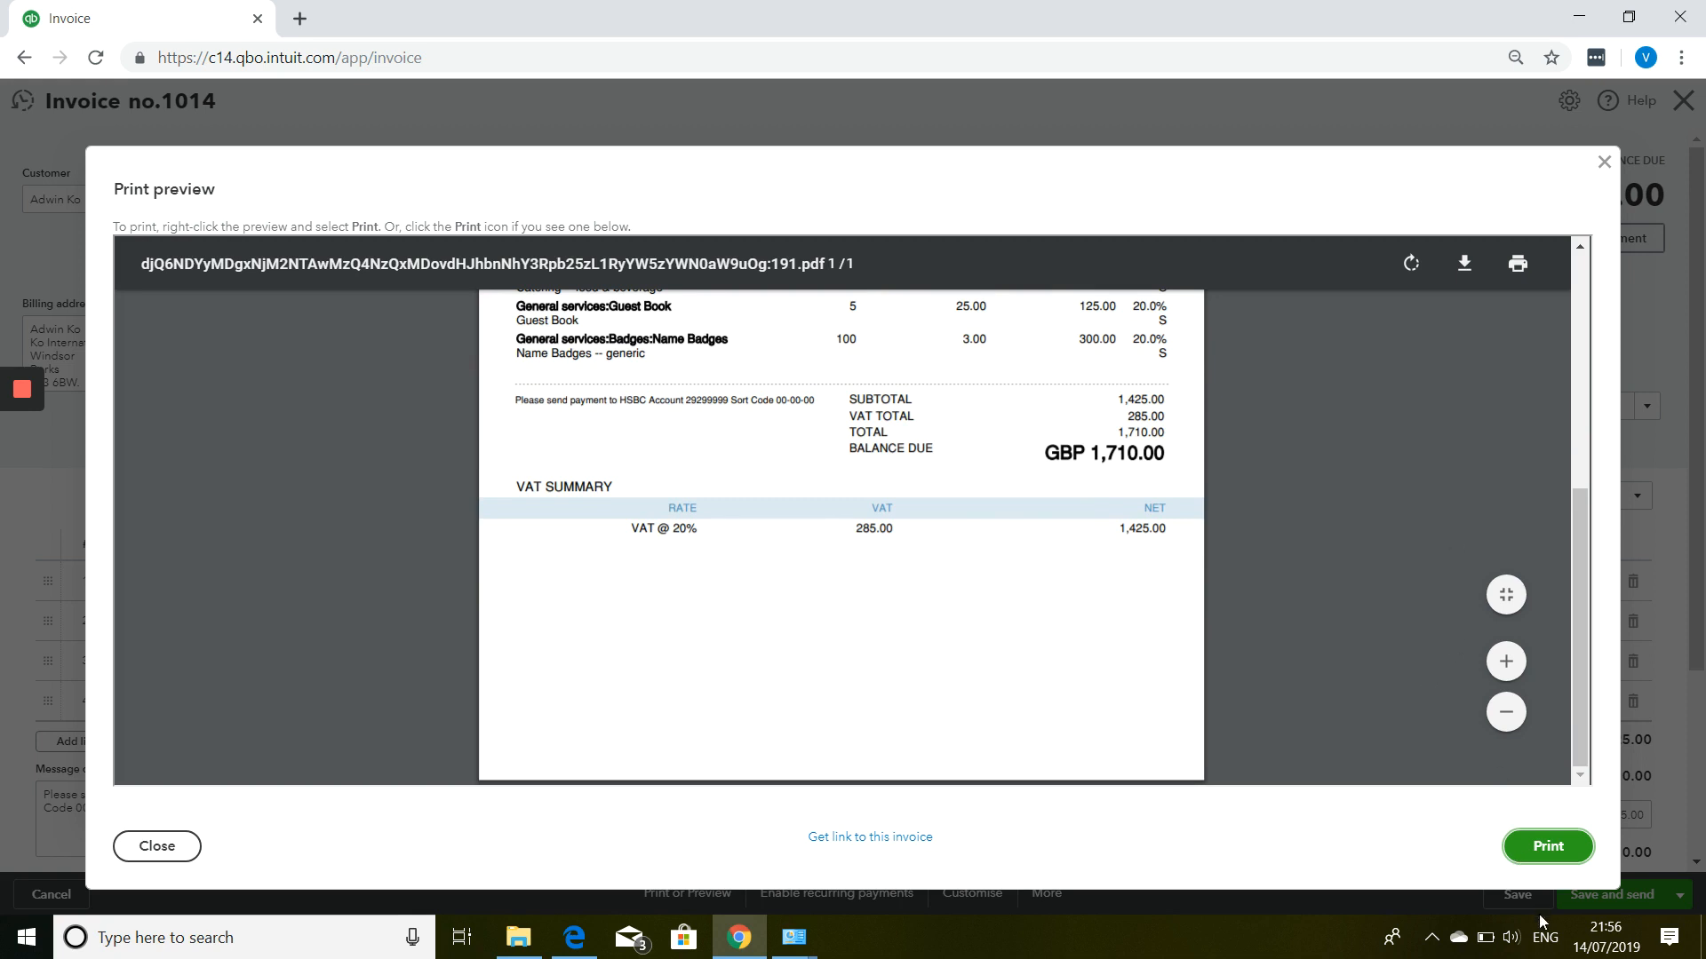
# Save invoice 1014 and review the prefilled email's subject, body and preview.
pyautogui.click(1605, 163)
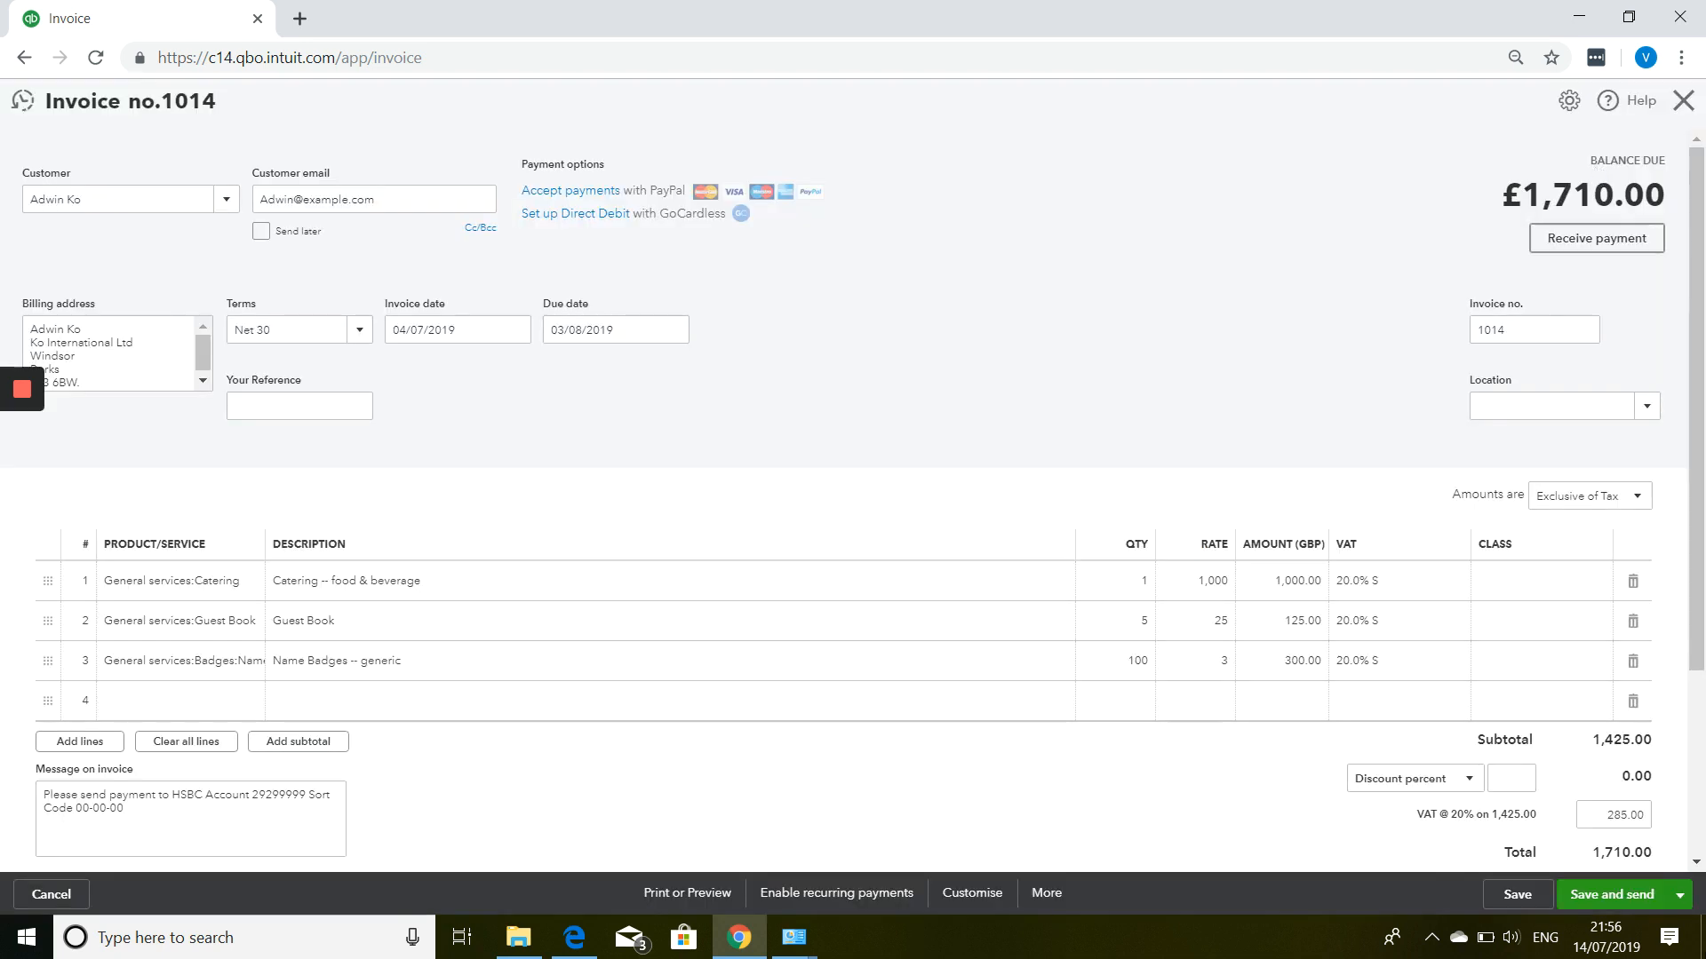
pyautogui.click(1601, 898)
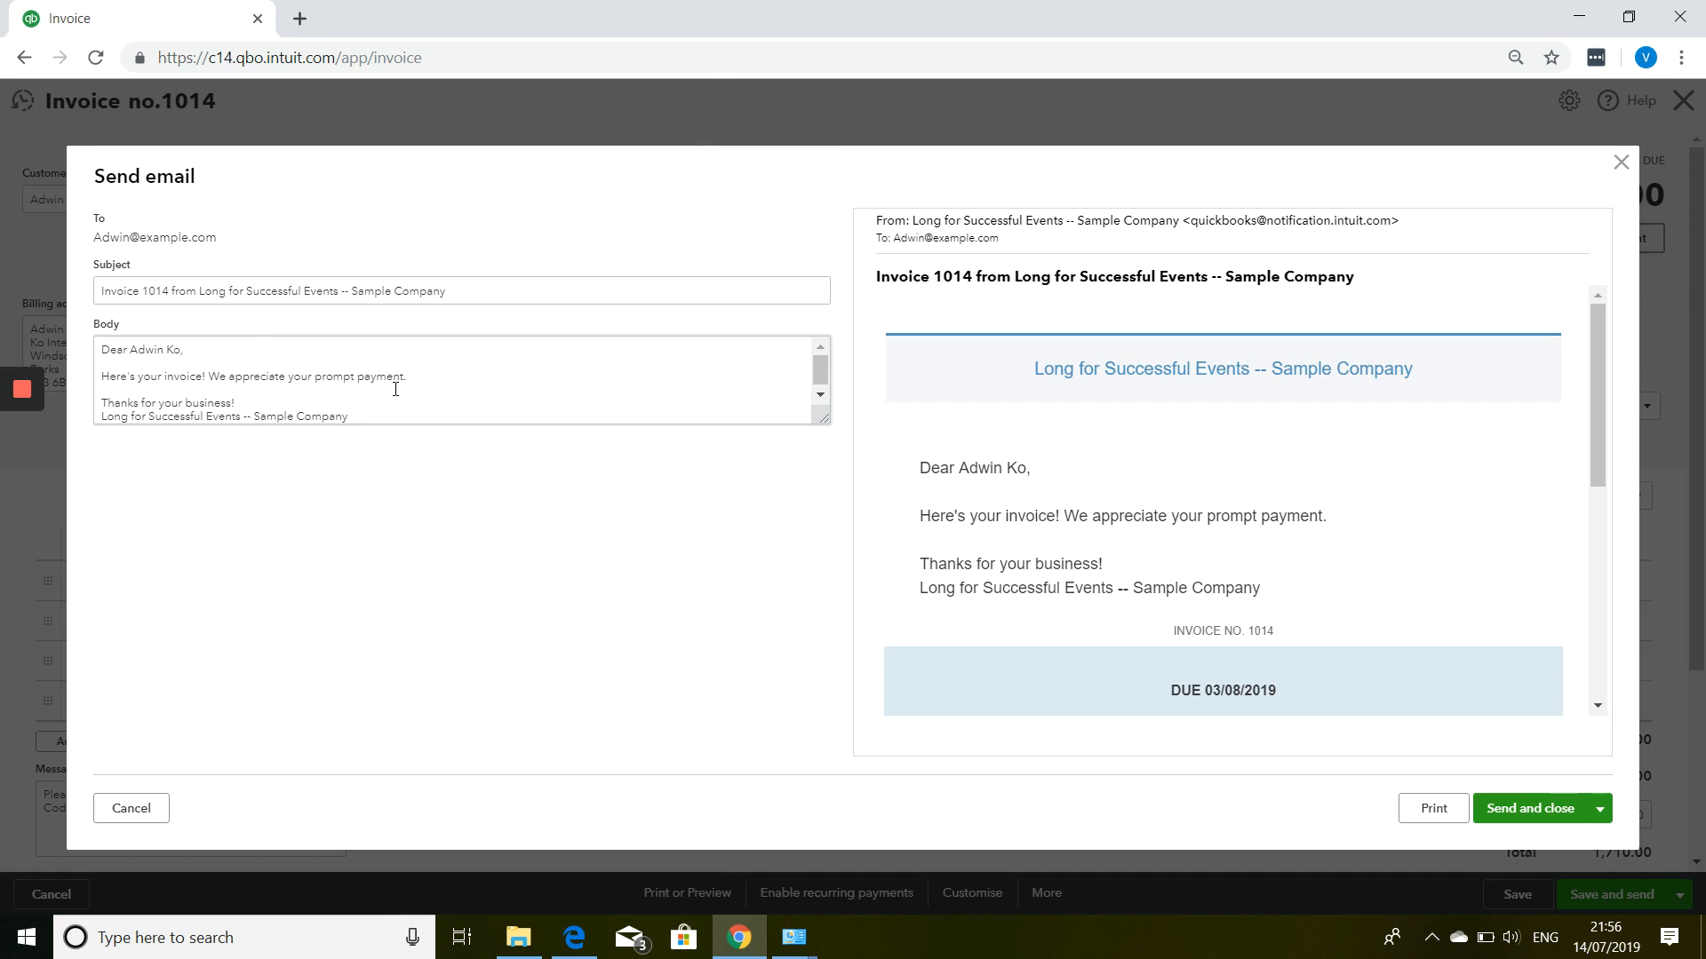
pyautogui.scroll(-4, 1190, 453)
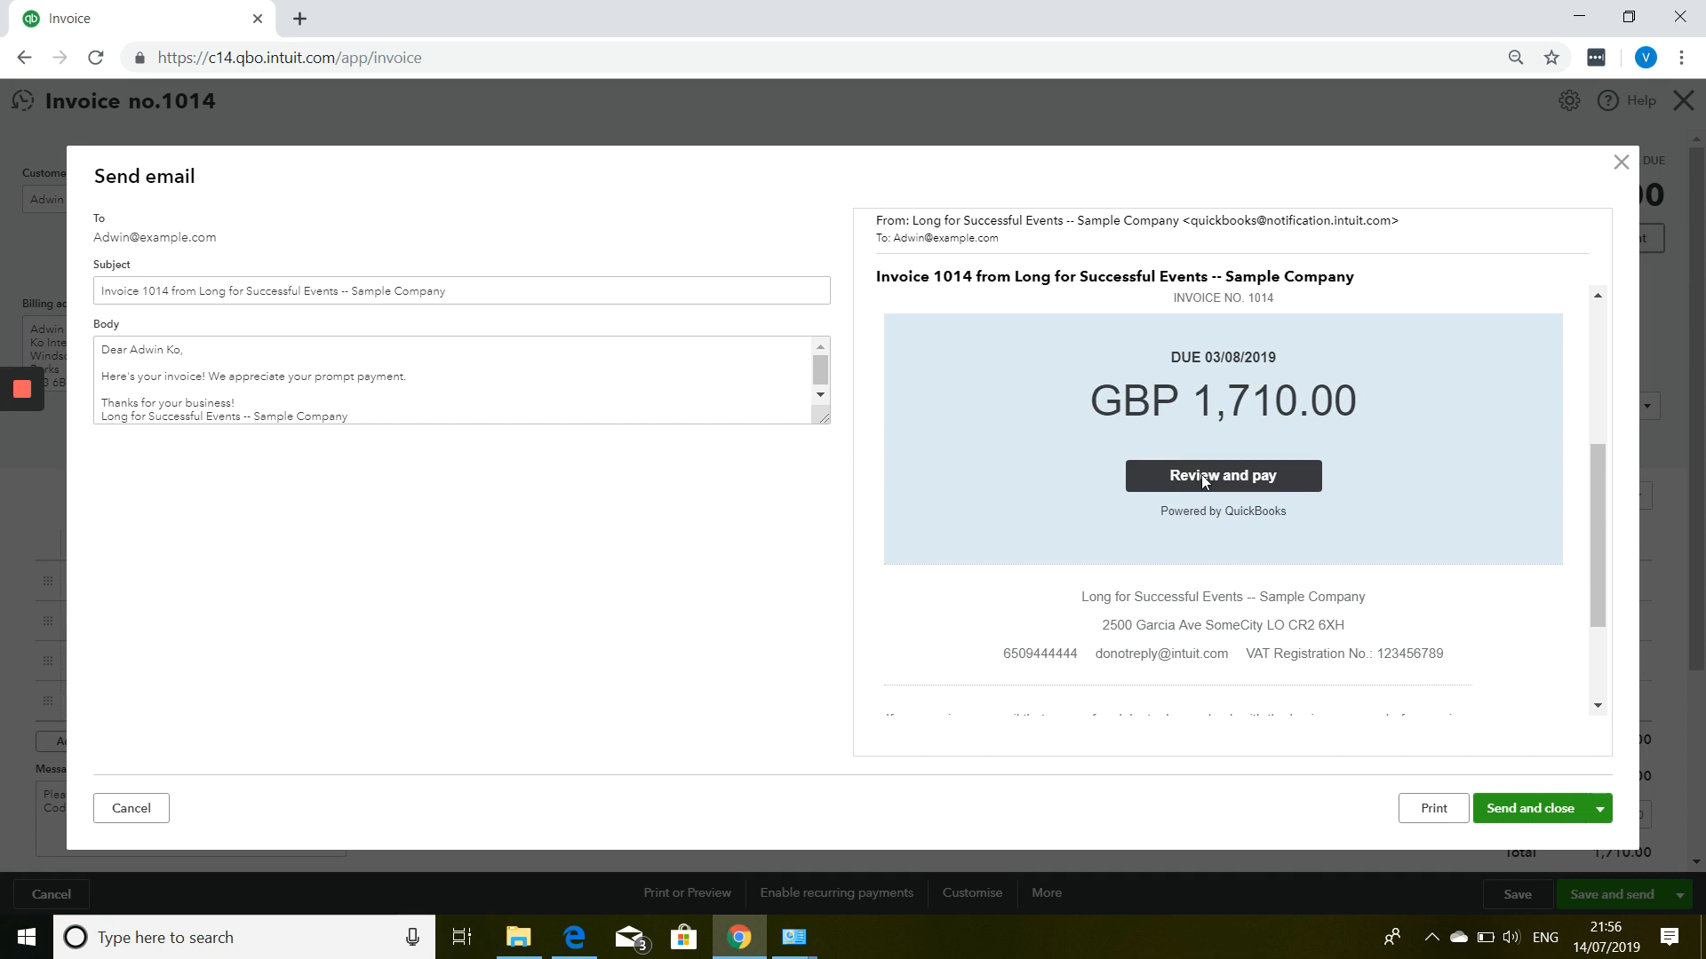
pyautogui.scroll(-2, 1203, 480)
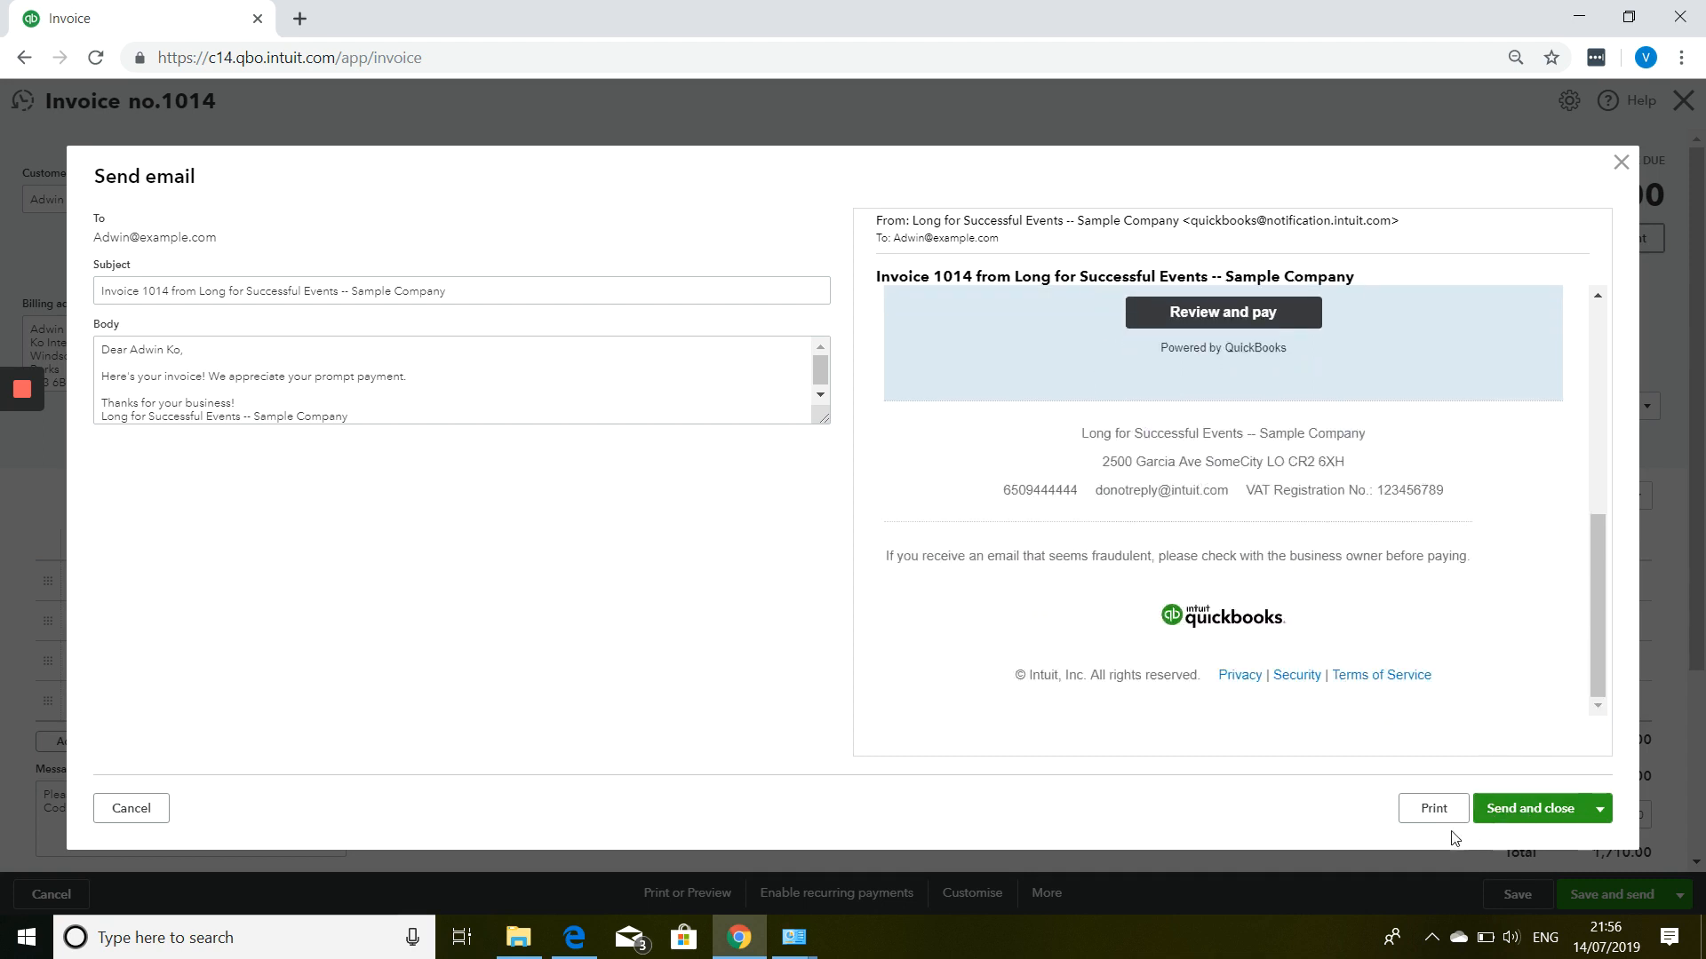
# Discard the email and save and close invoice 1014 without sending it.
pyautogui.click(1620, 163)
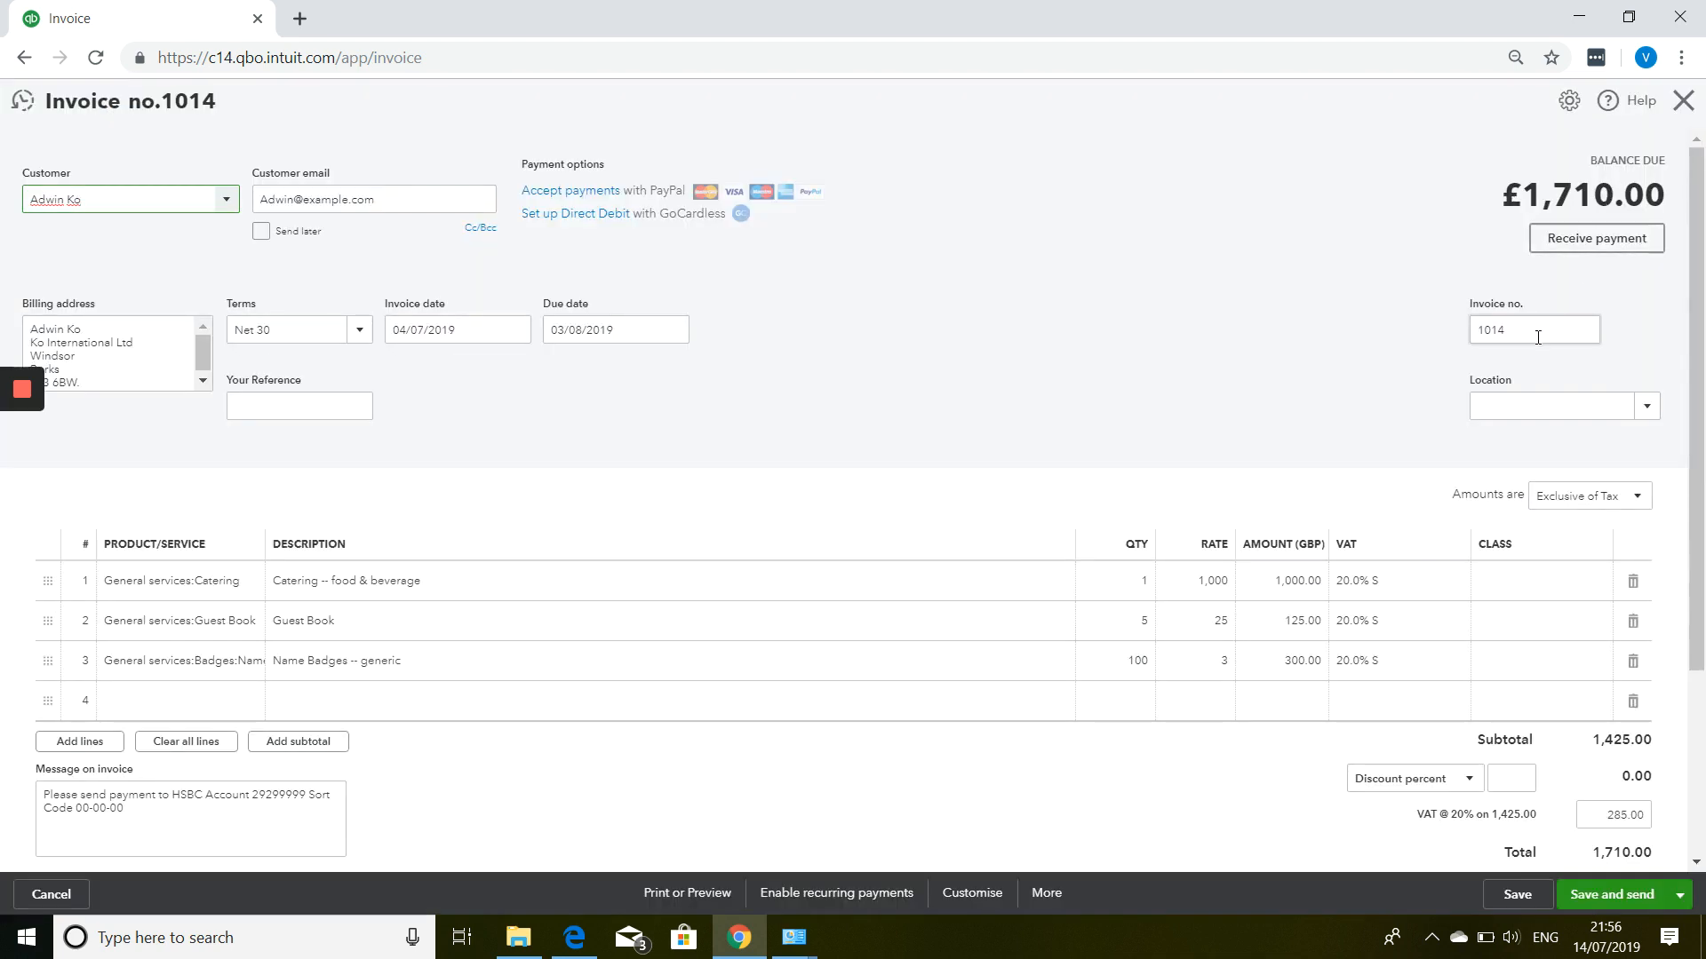
pyautogui.click(1680, 894)
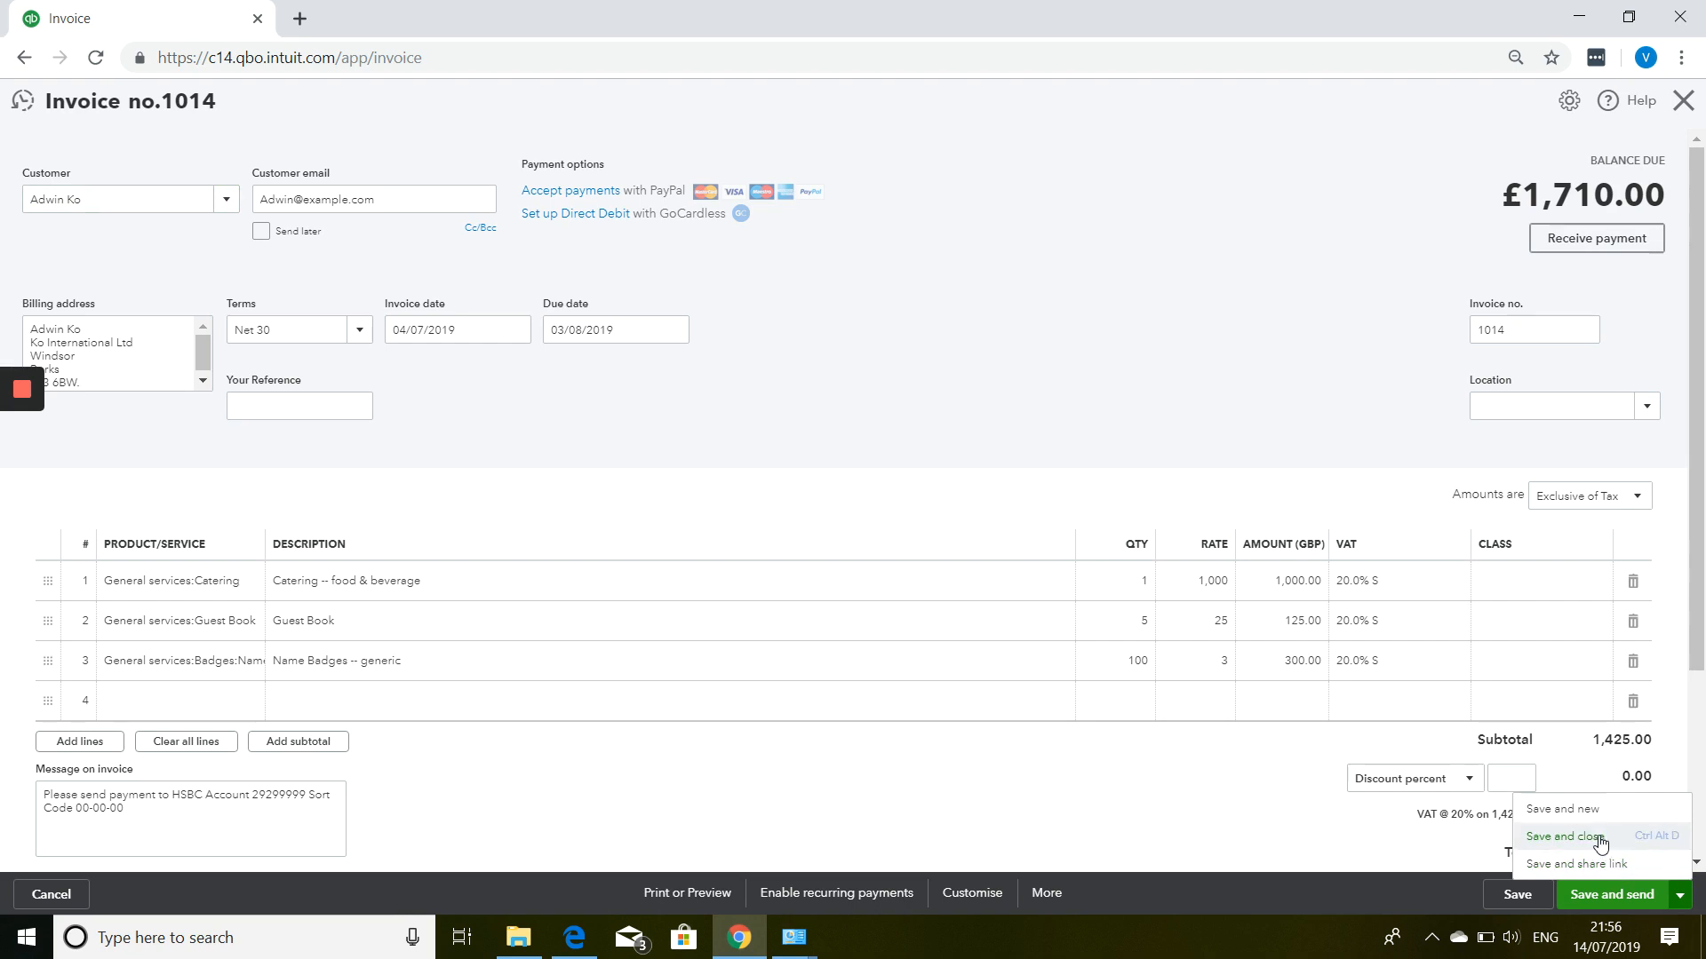
pyautogui.click(1601, 845)
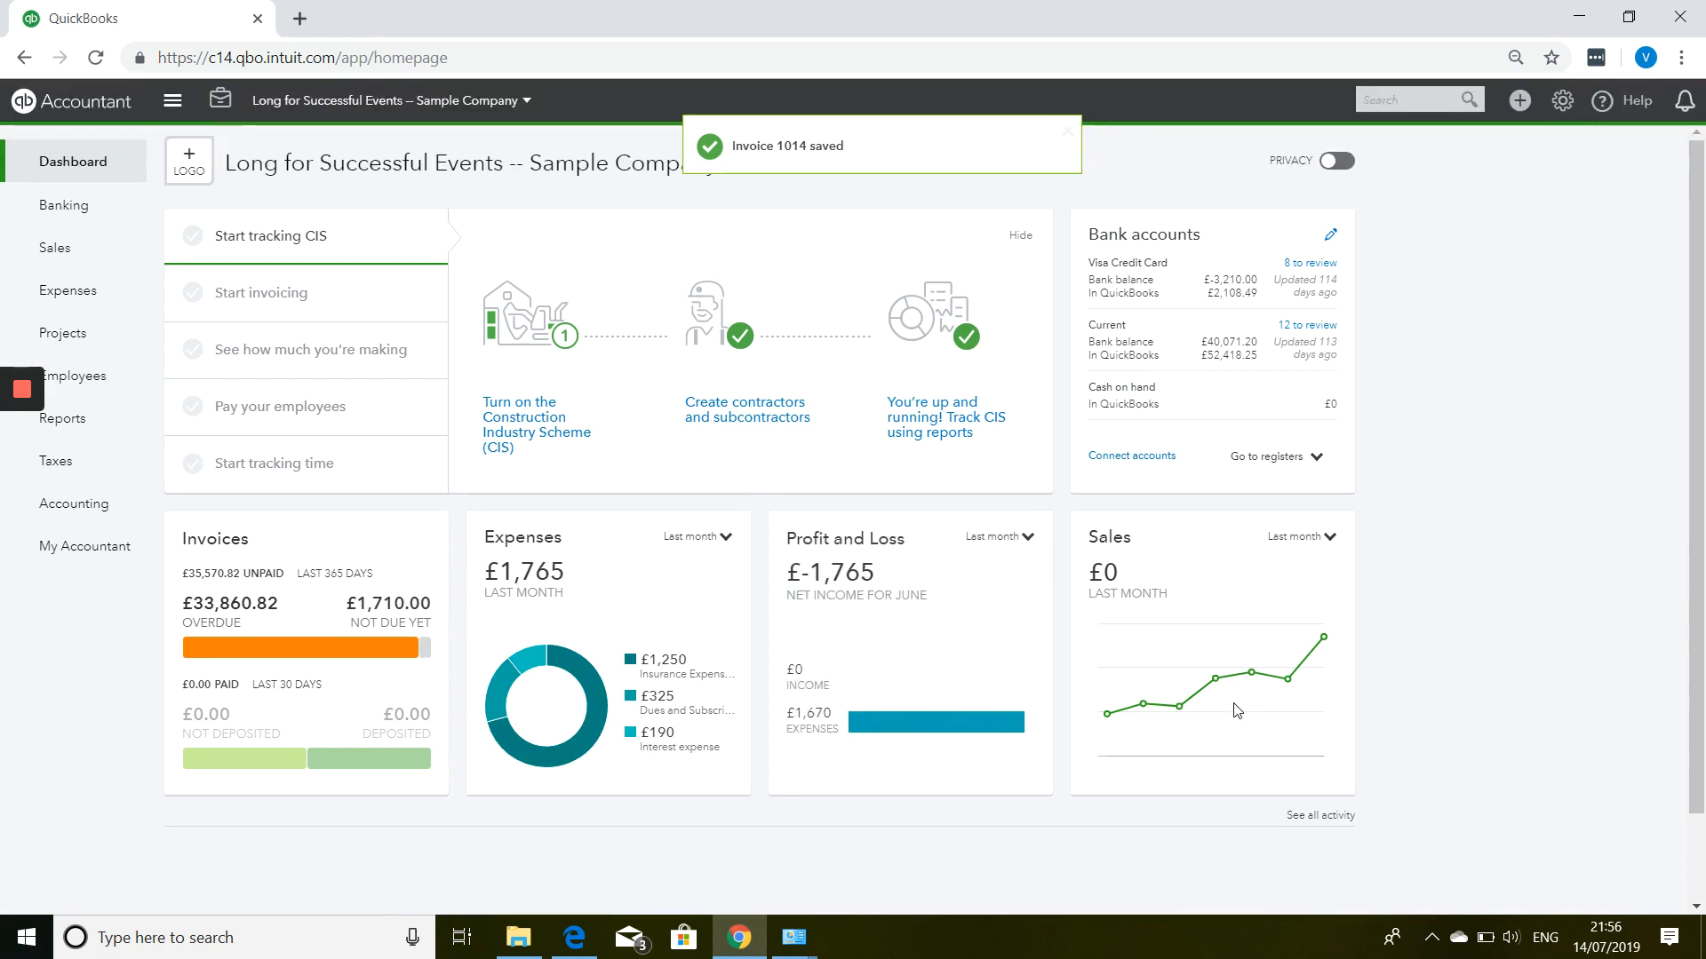
pyautogui.click(1519, 103)
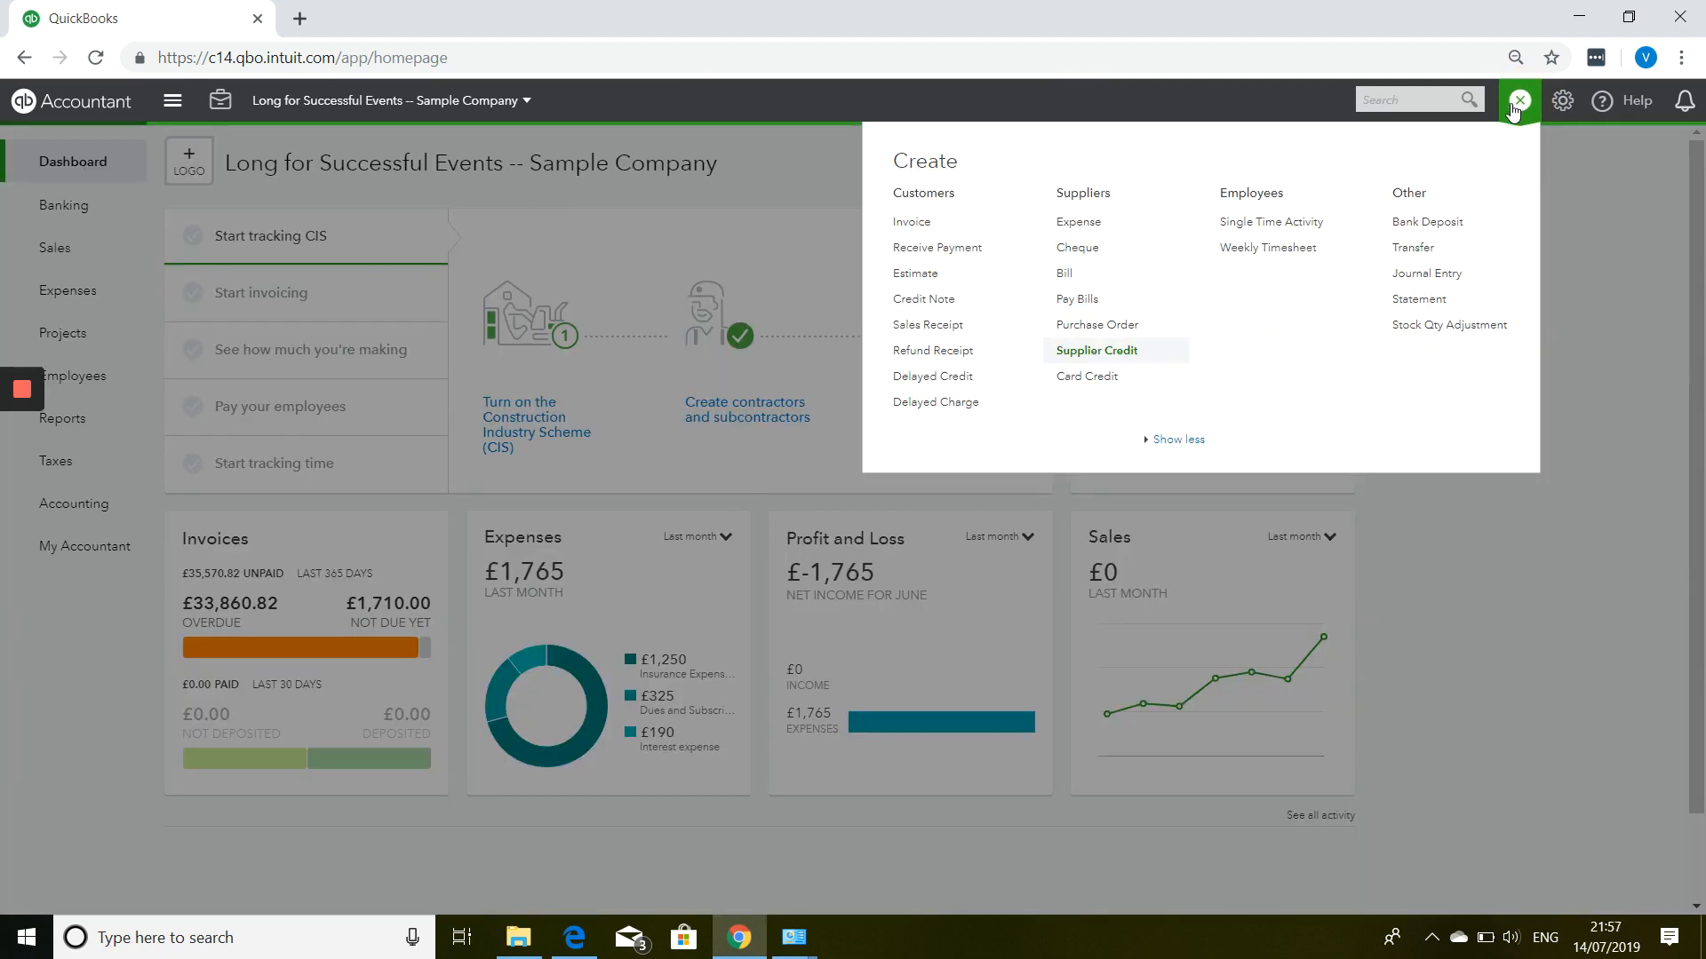
# Start a customer payment for the invoice's customer, dated 11/07/2019.
pyautogui.click(908, 253)
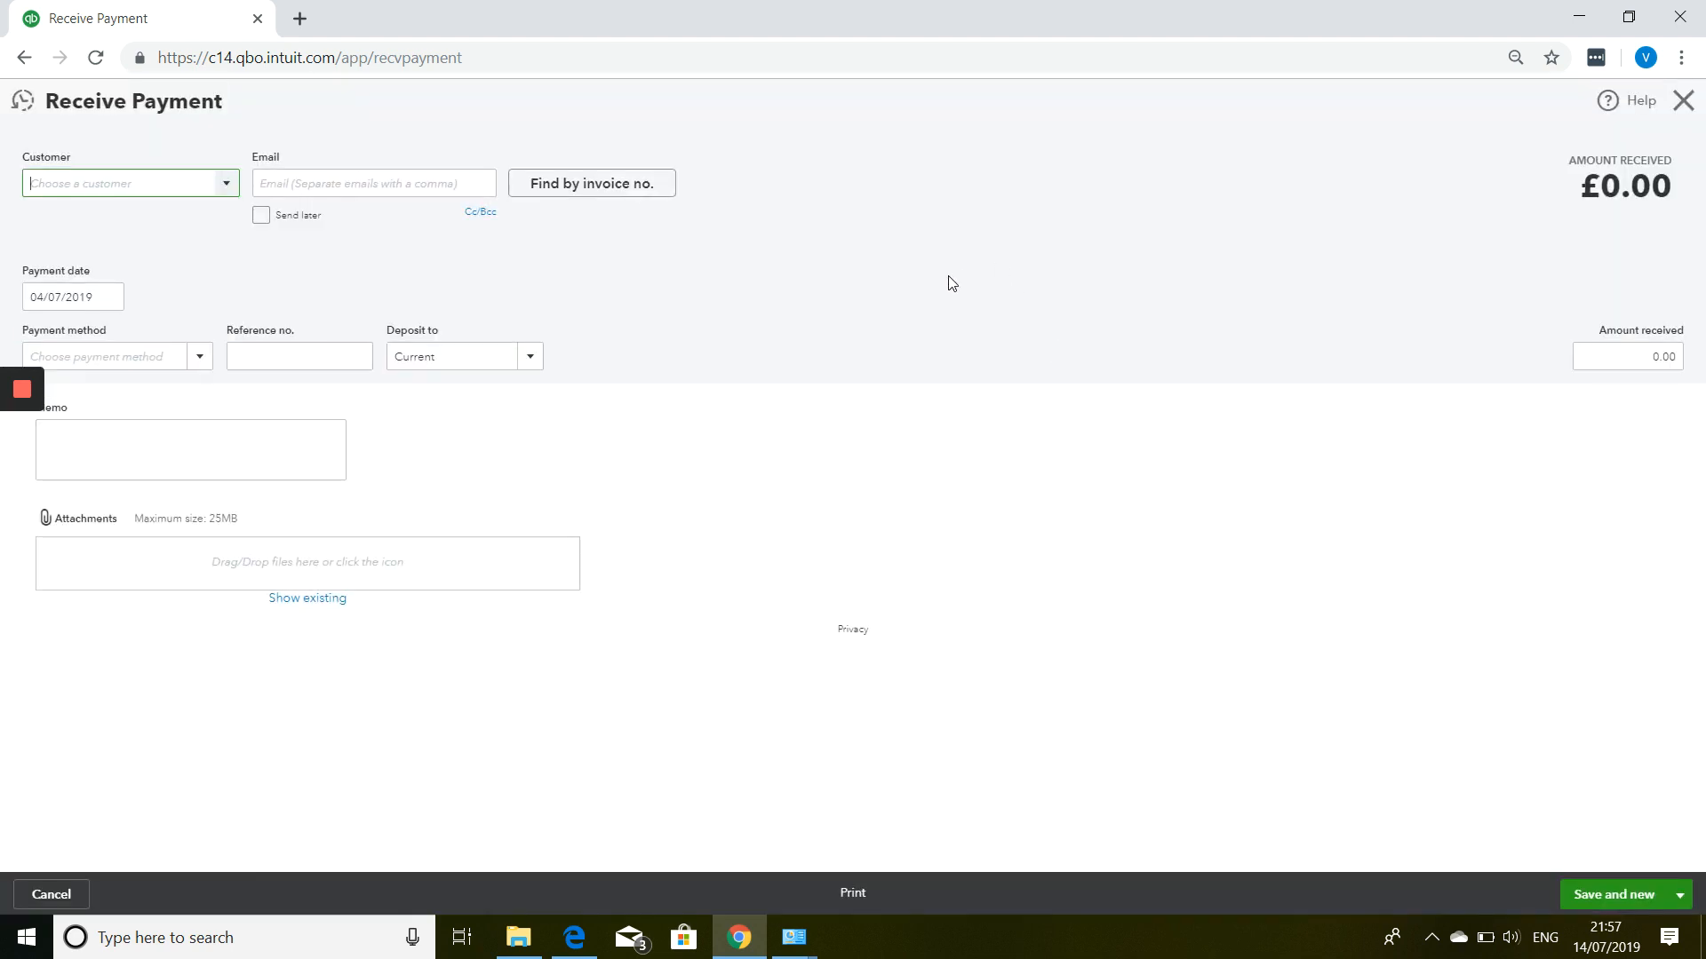
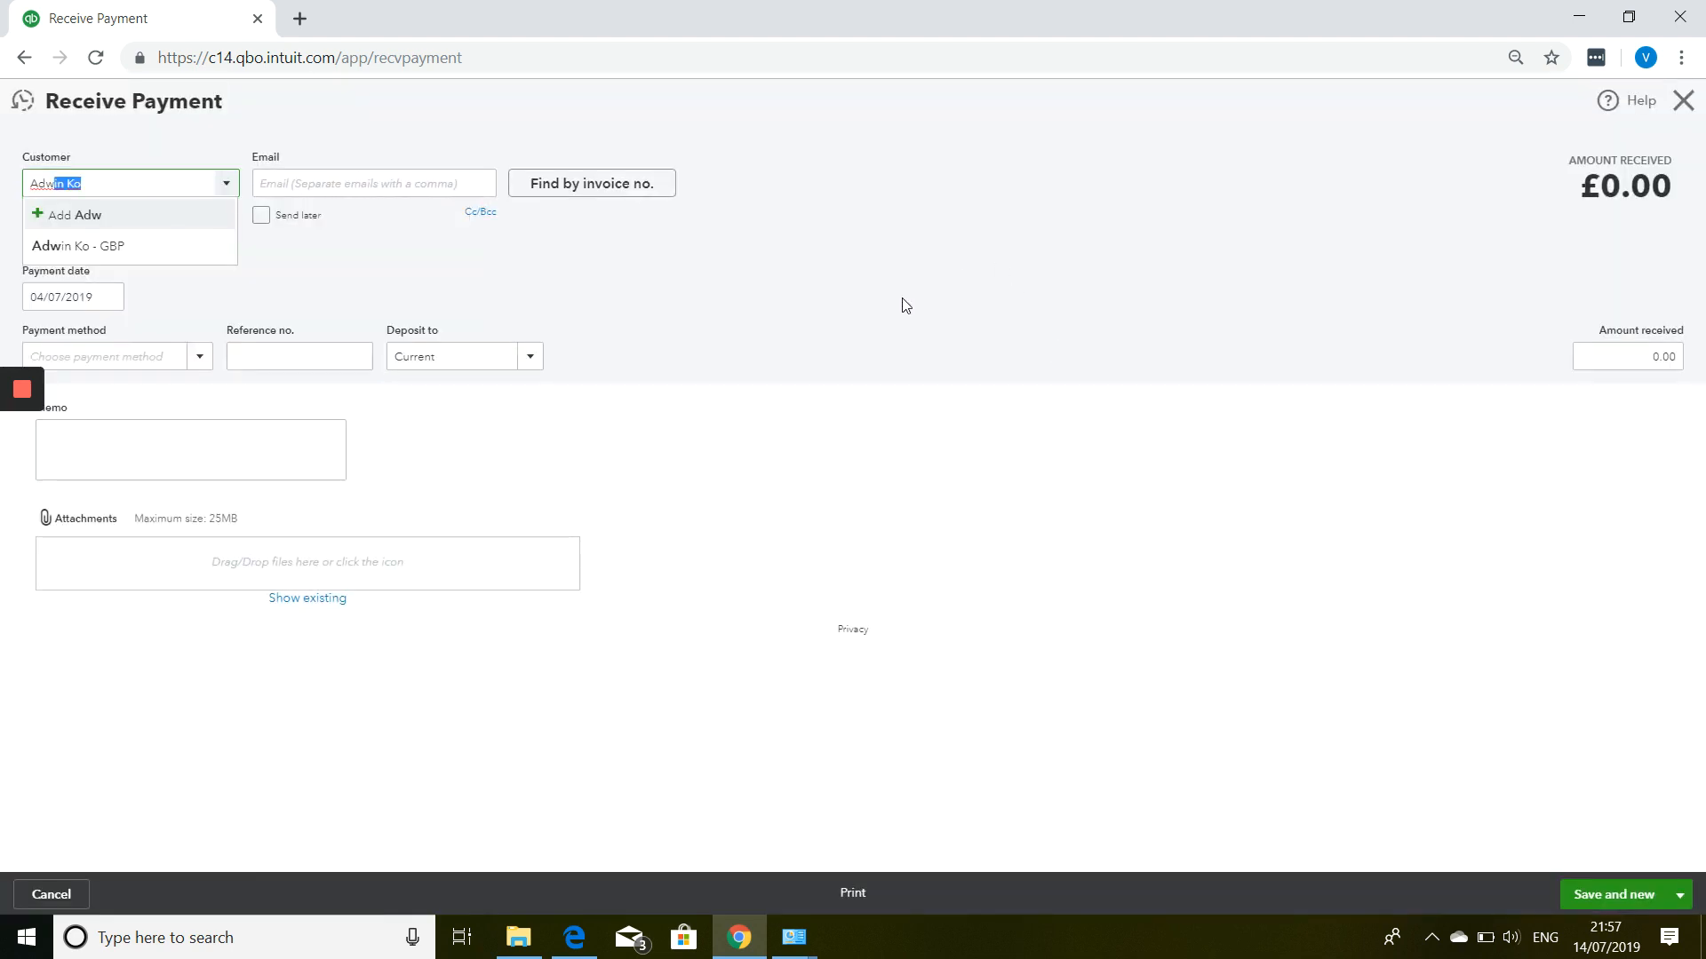
pyautogui.press('Tab')
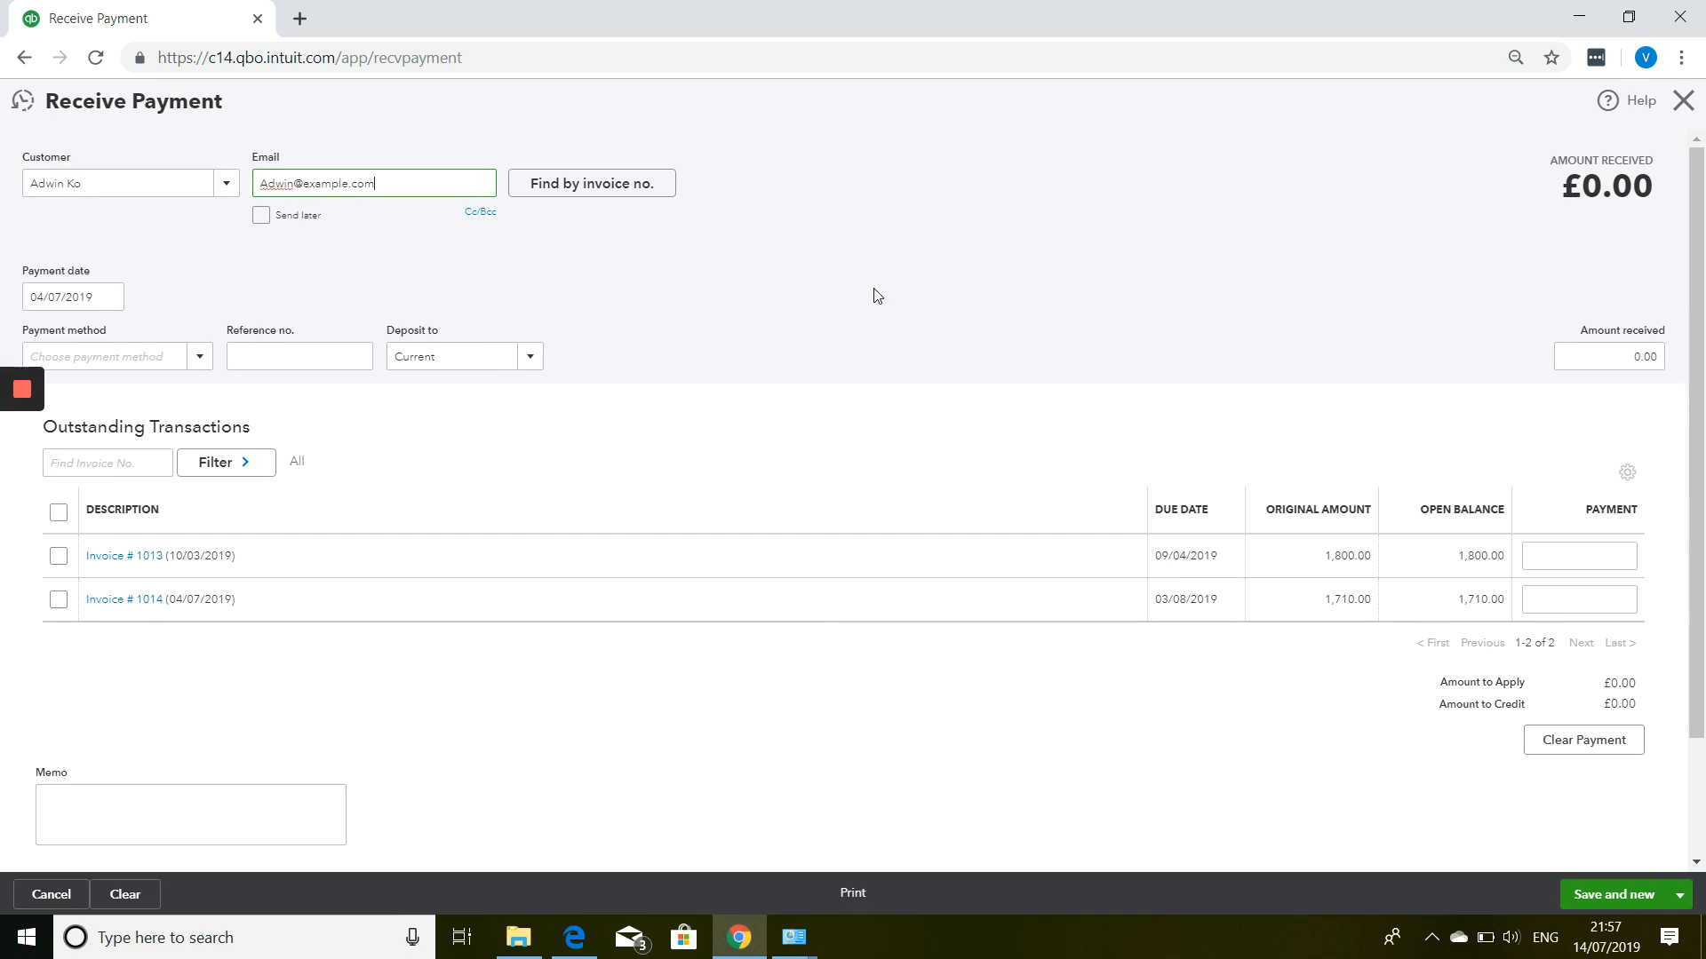
pyautogui.click(103, 304)
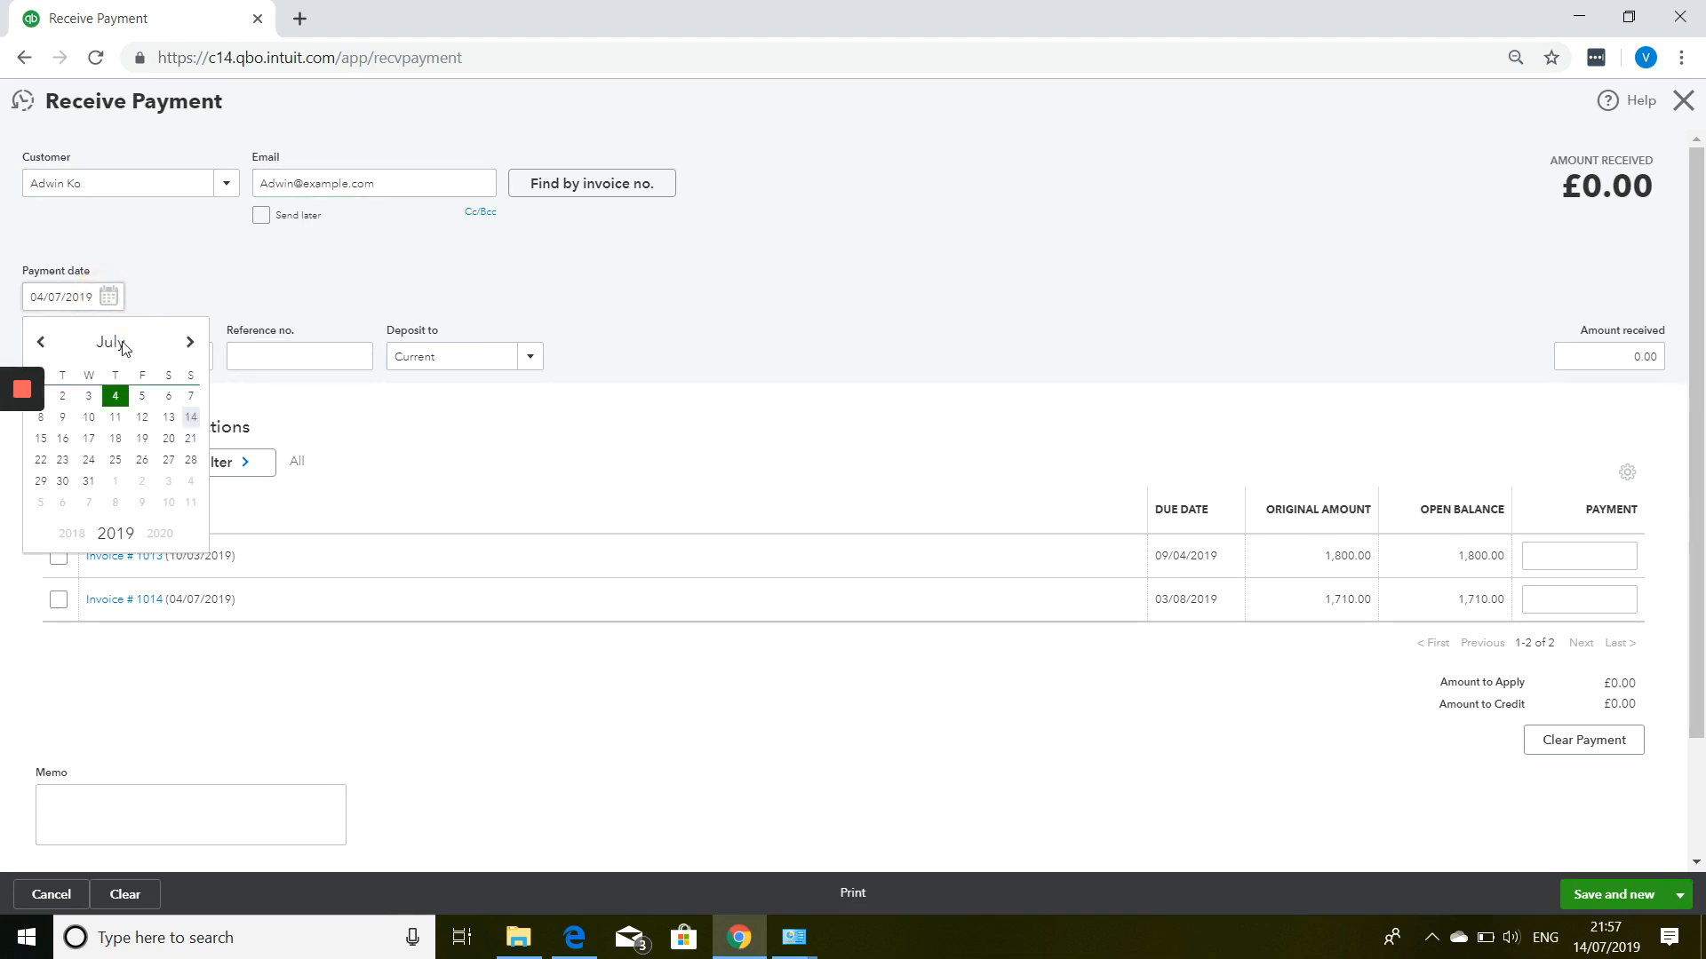
pyautogui.click(112, 418)
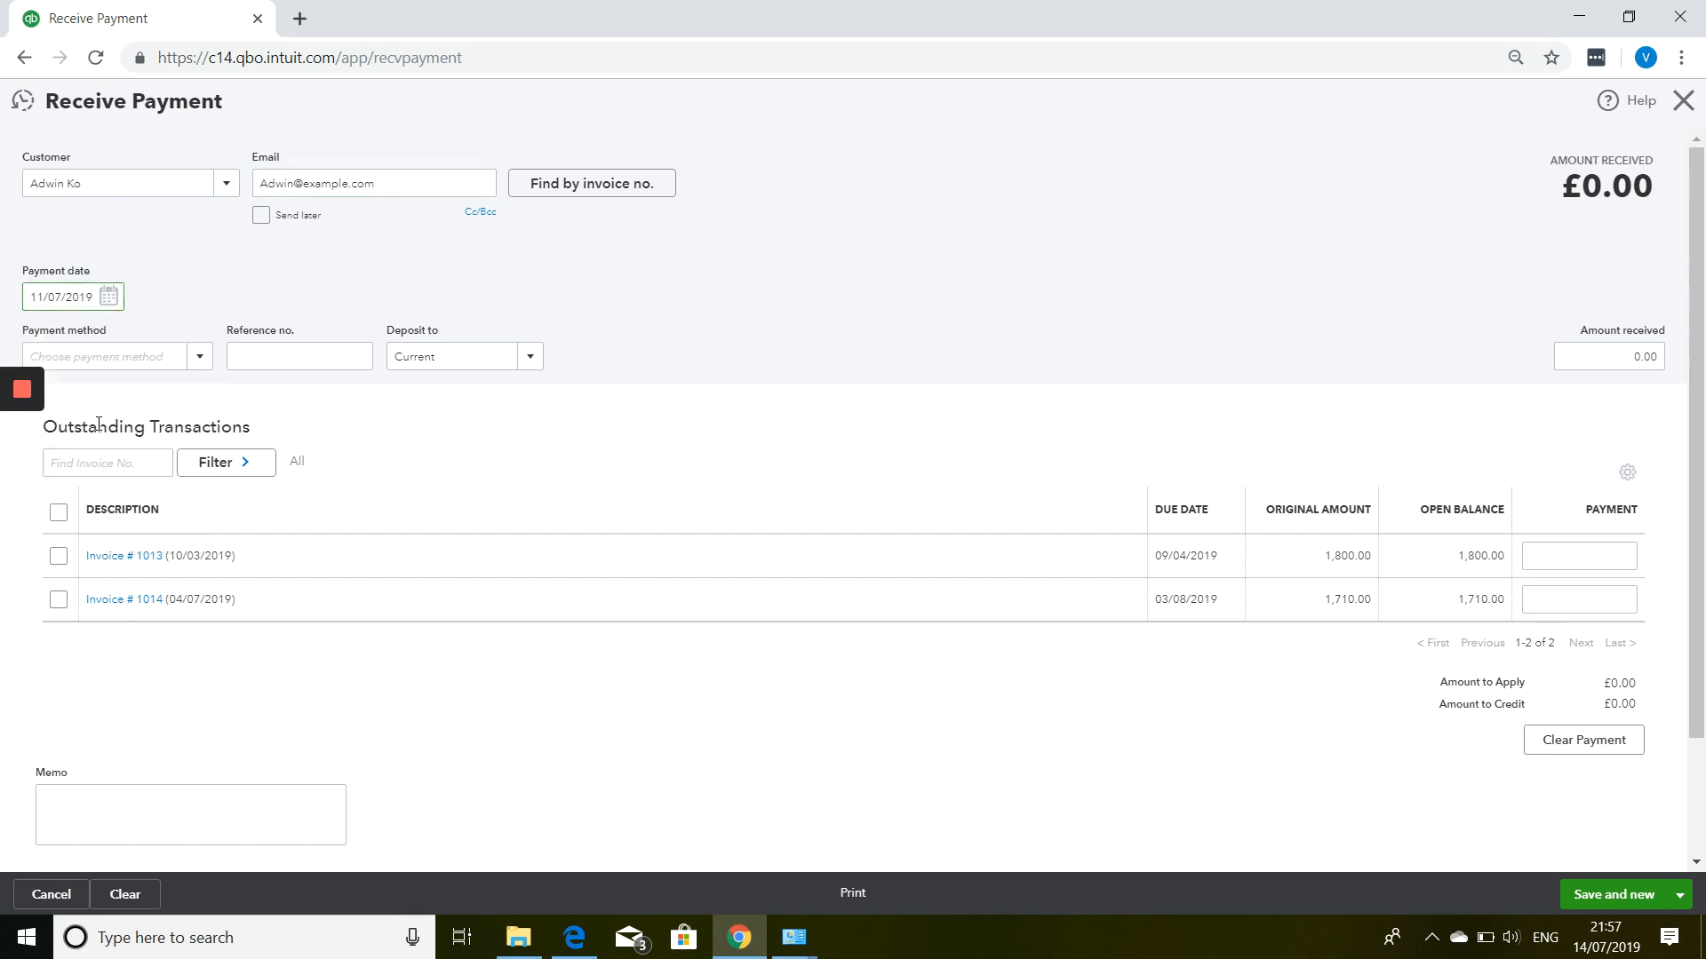
# Add Bank Transfer as payment method, apply £1,800.00 to invoice 1013, and save.
pyautogui.click(199, 358)
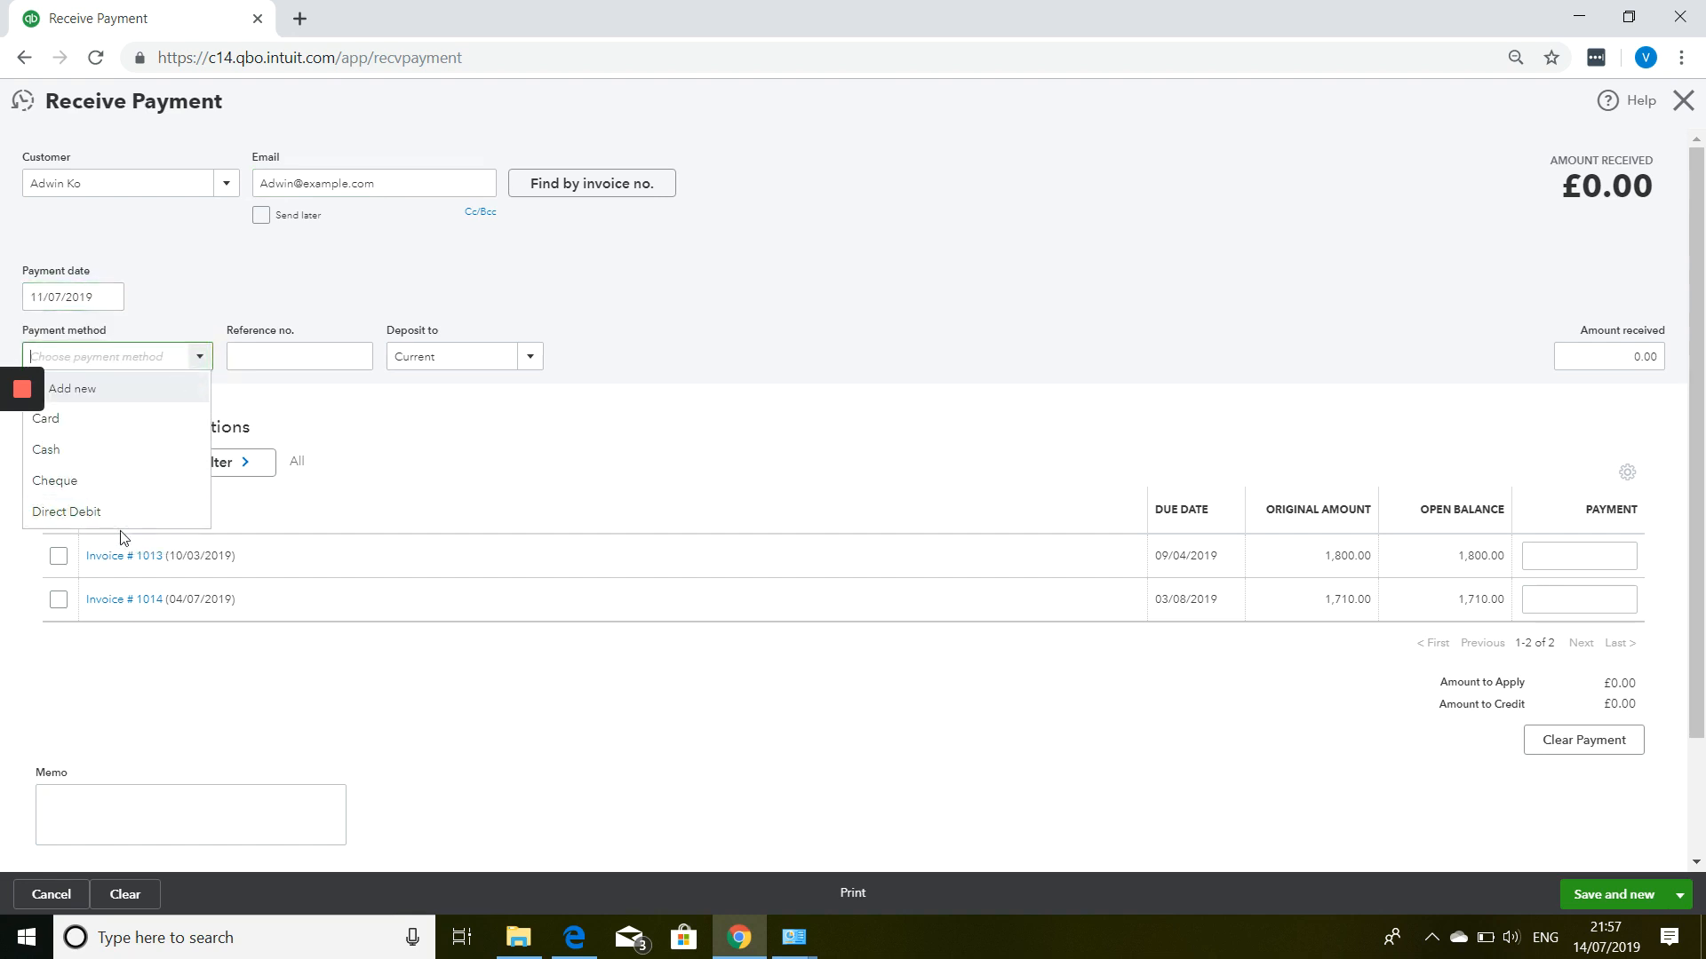
pyautogui.click(121, 392)
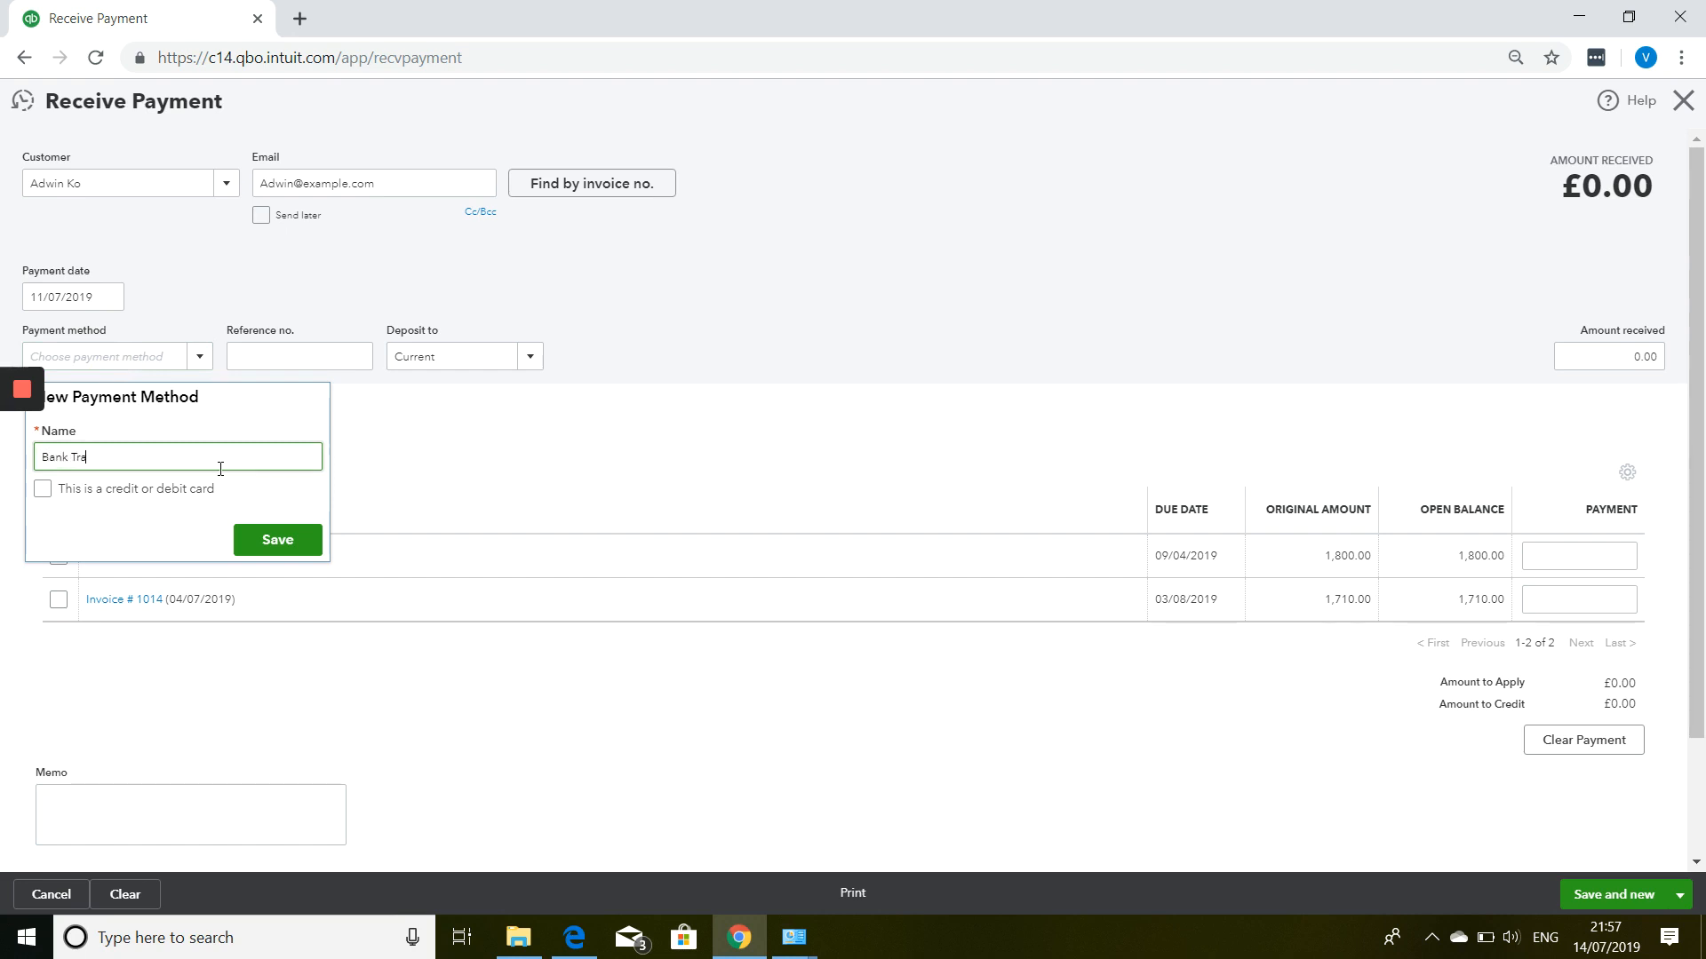
pyautogui.write('Bank Transfer')
pyautogui.click(259, 544)
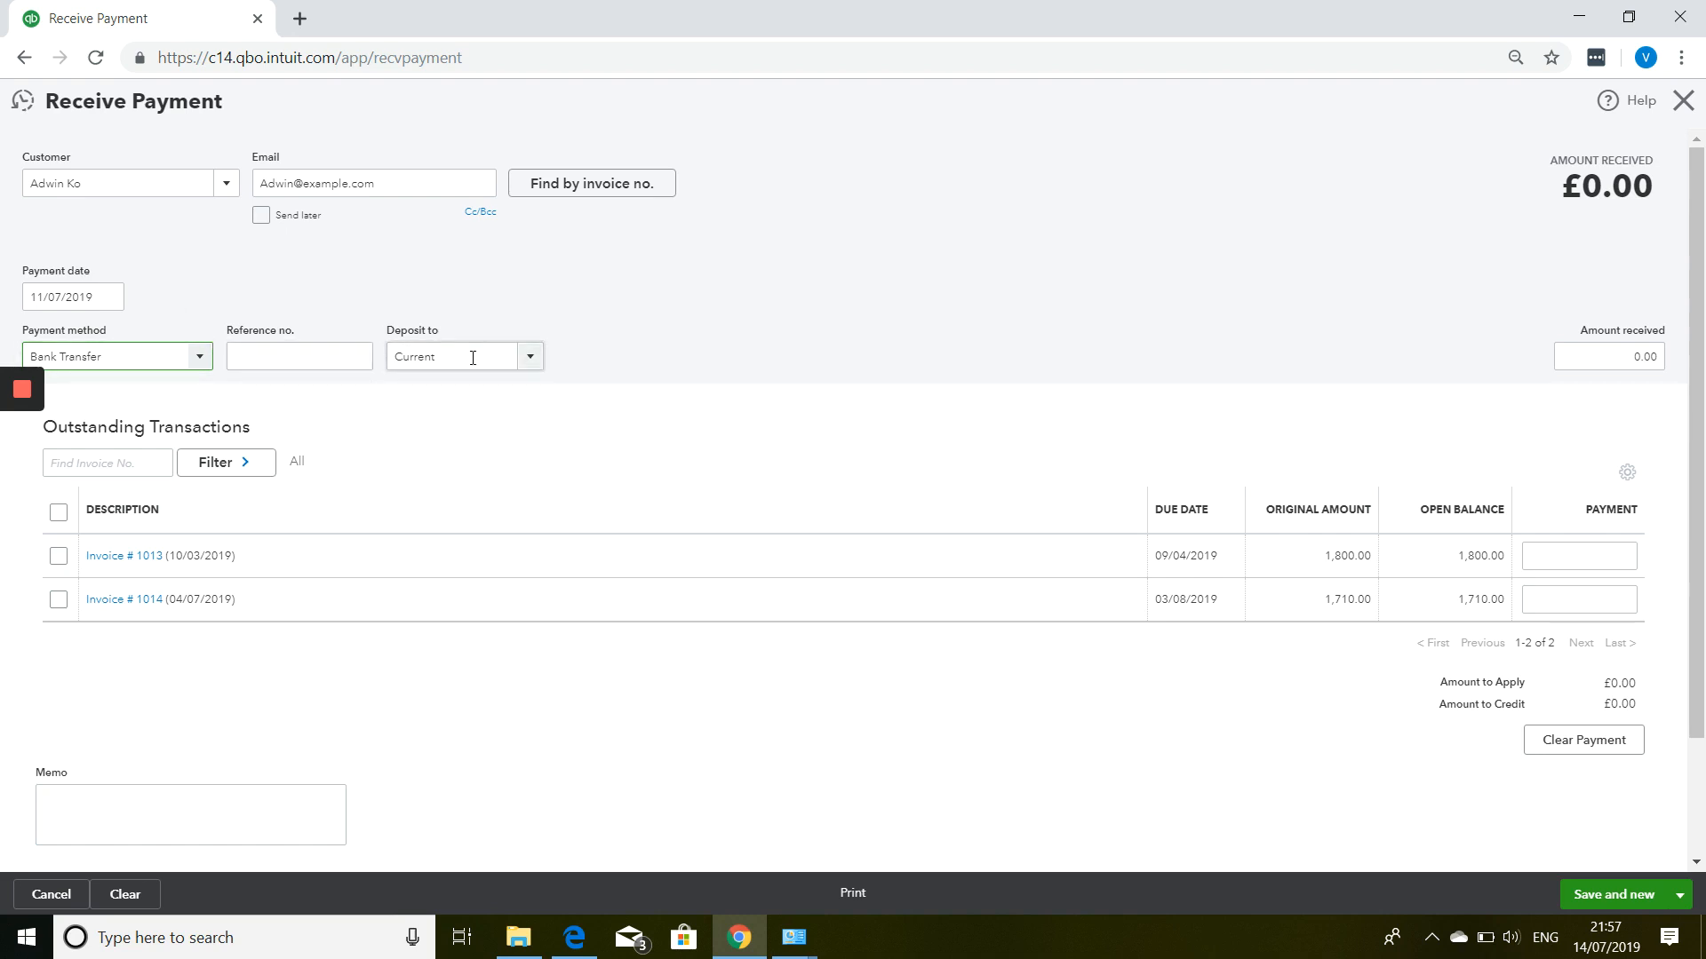
pyautogui.click(59, 558)
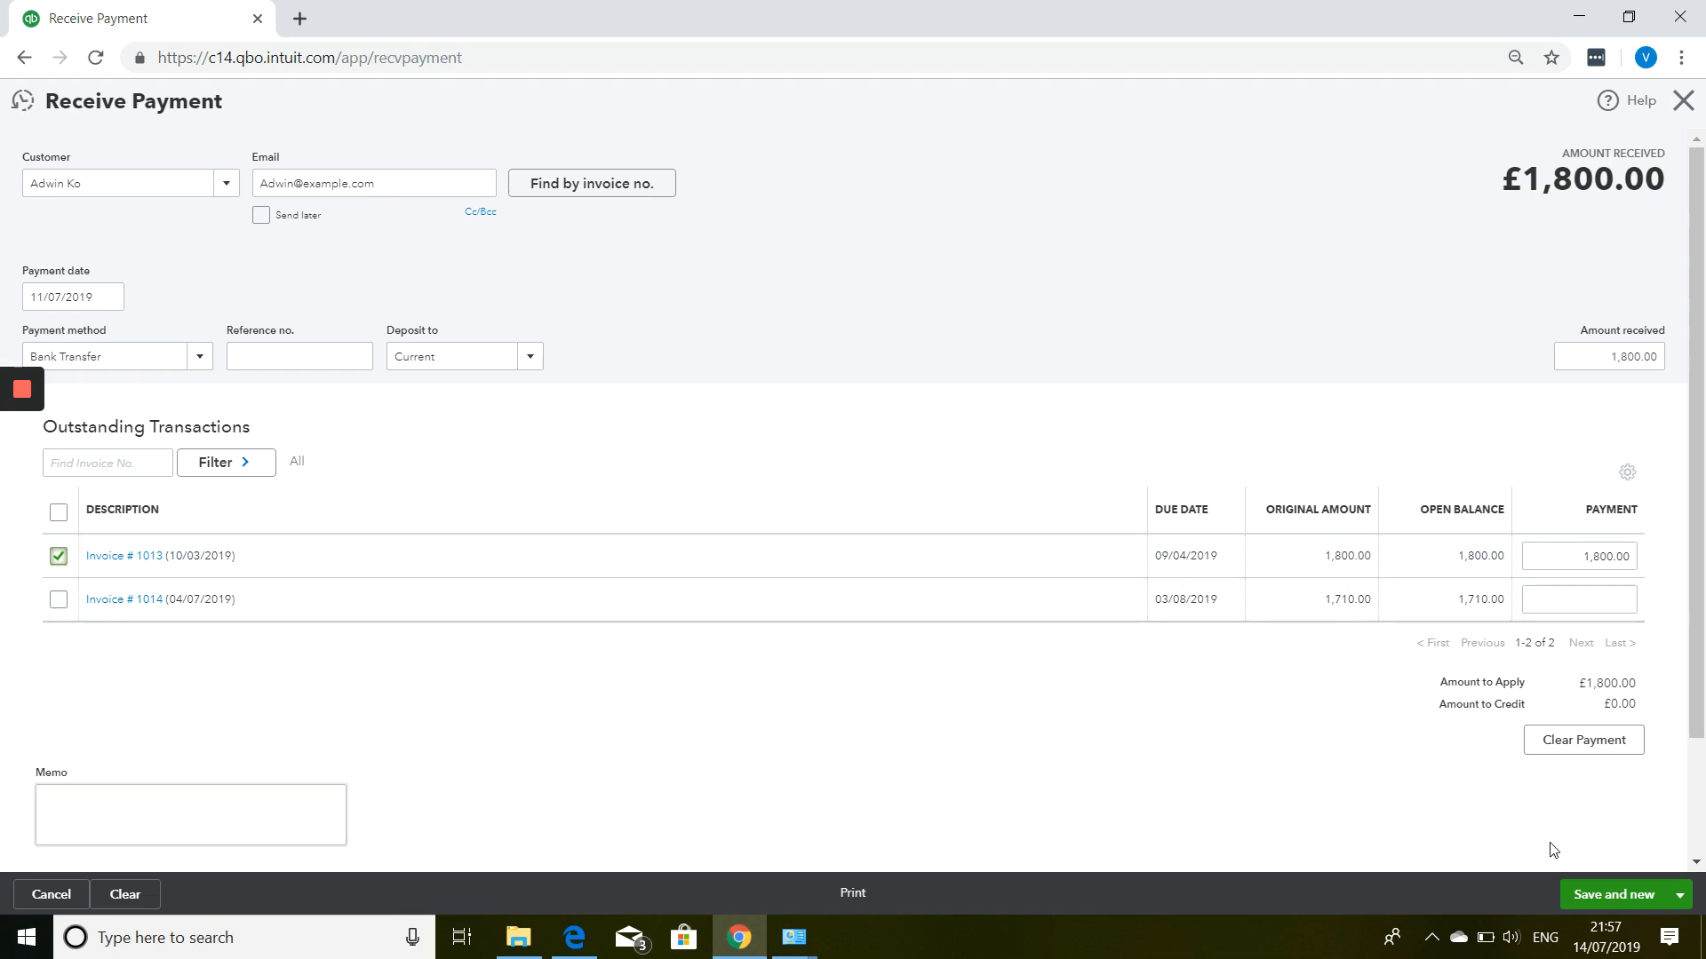
pyautogui.click(1641, 897)
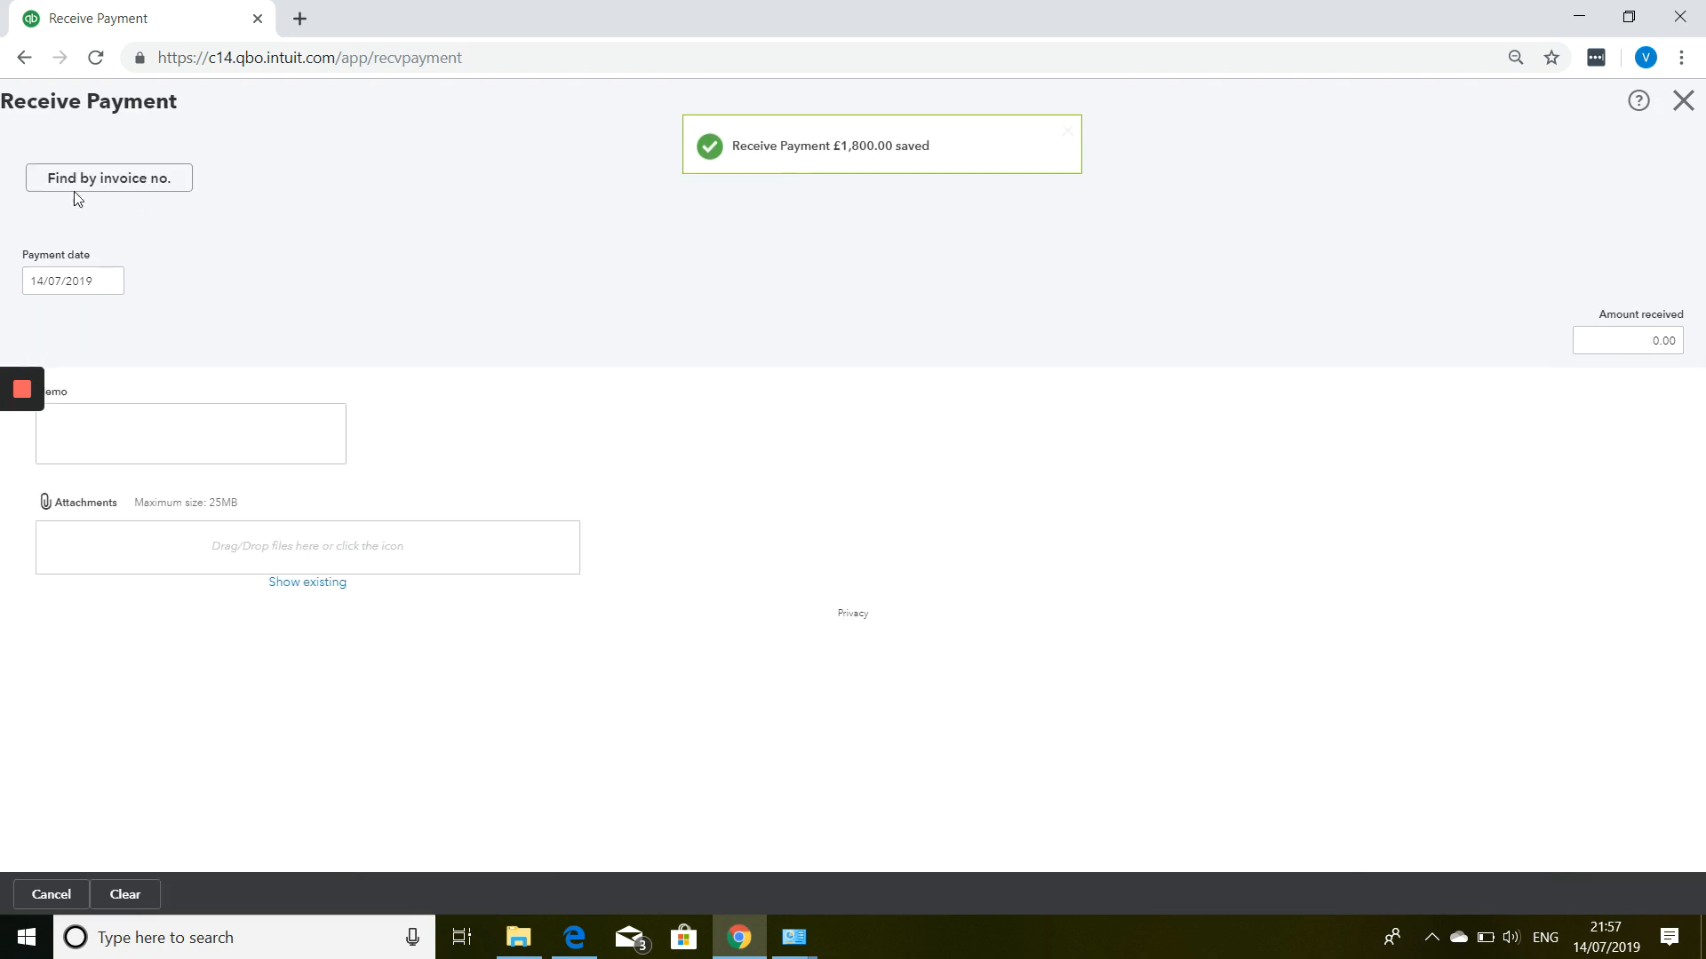
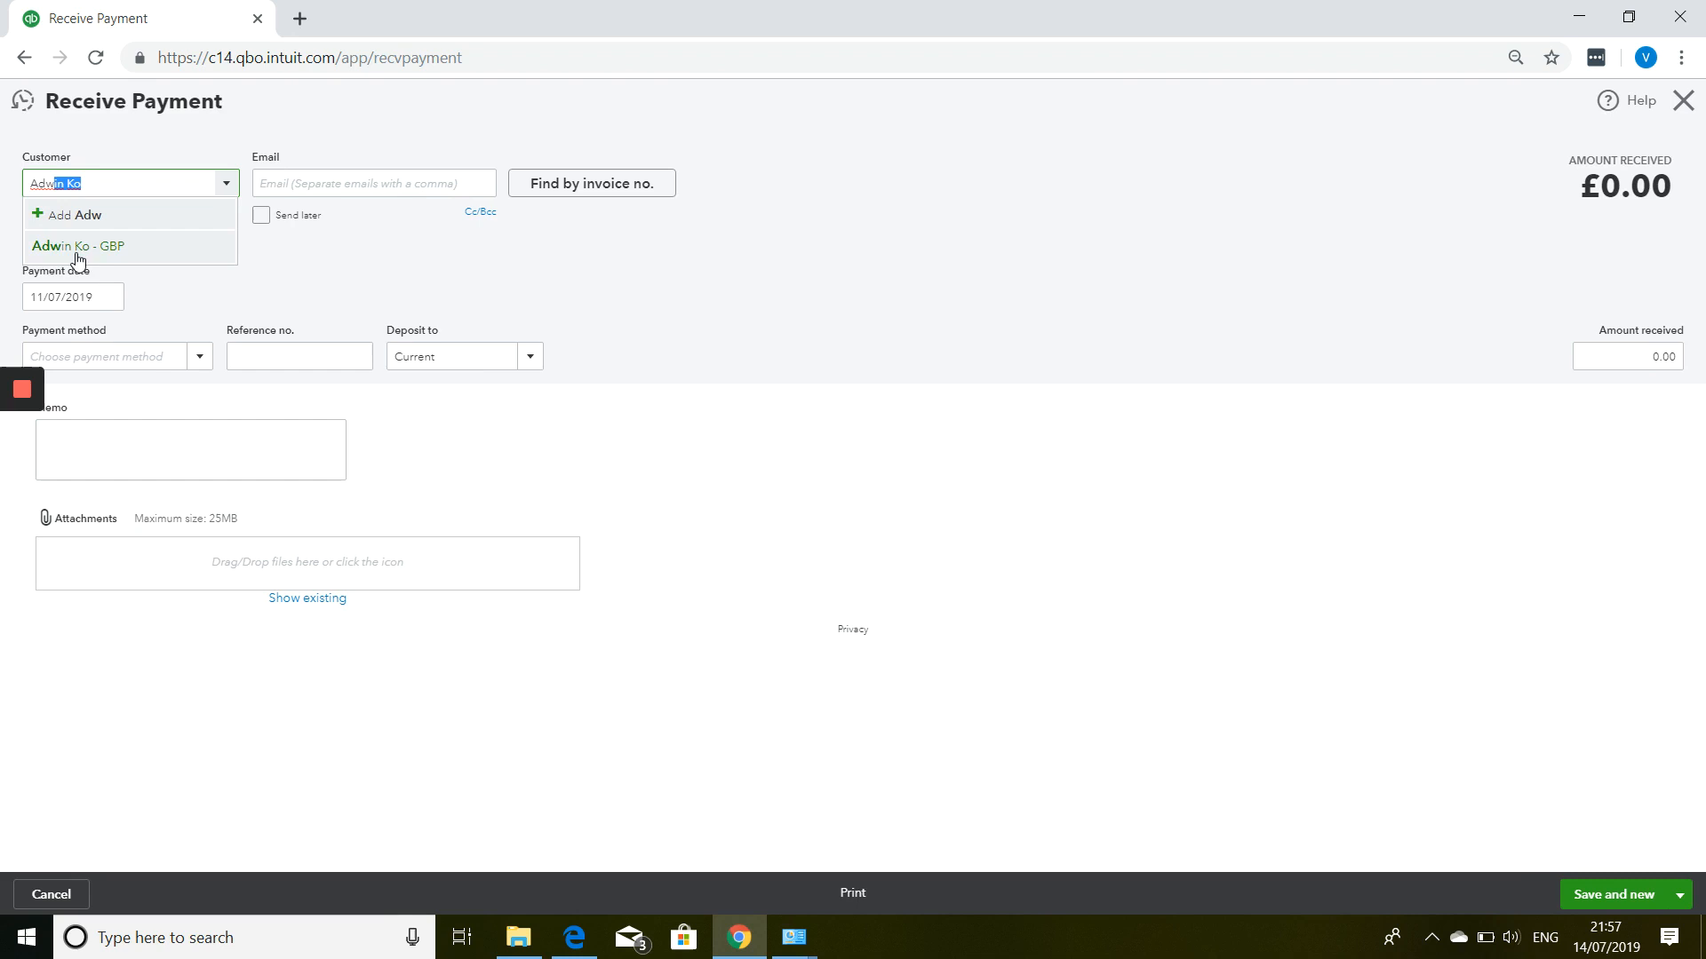
# Fill in a new payment from the same customer dated 12/07/2019, by Cheque with a reference number.
pyautogui.click(78, 249)
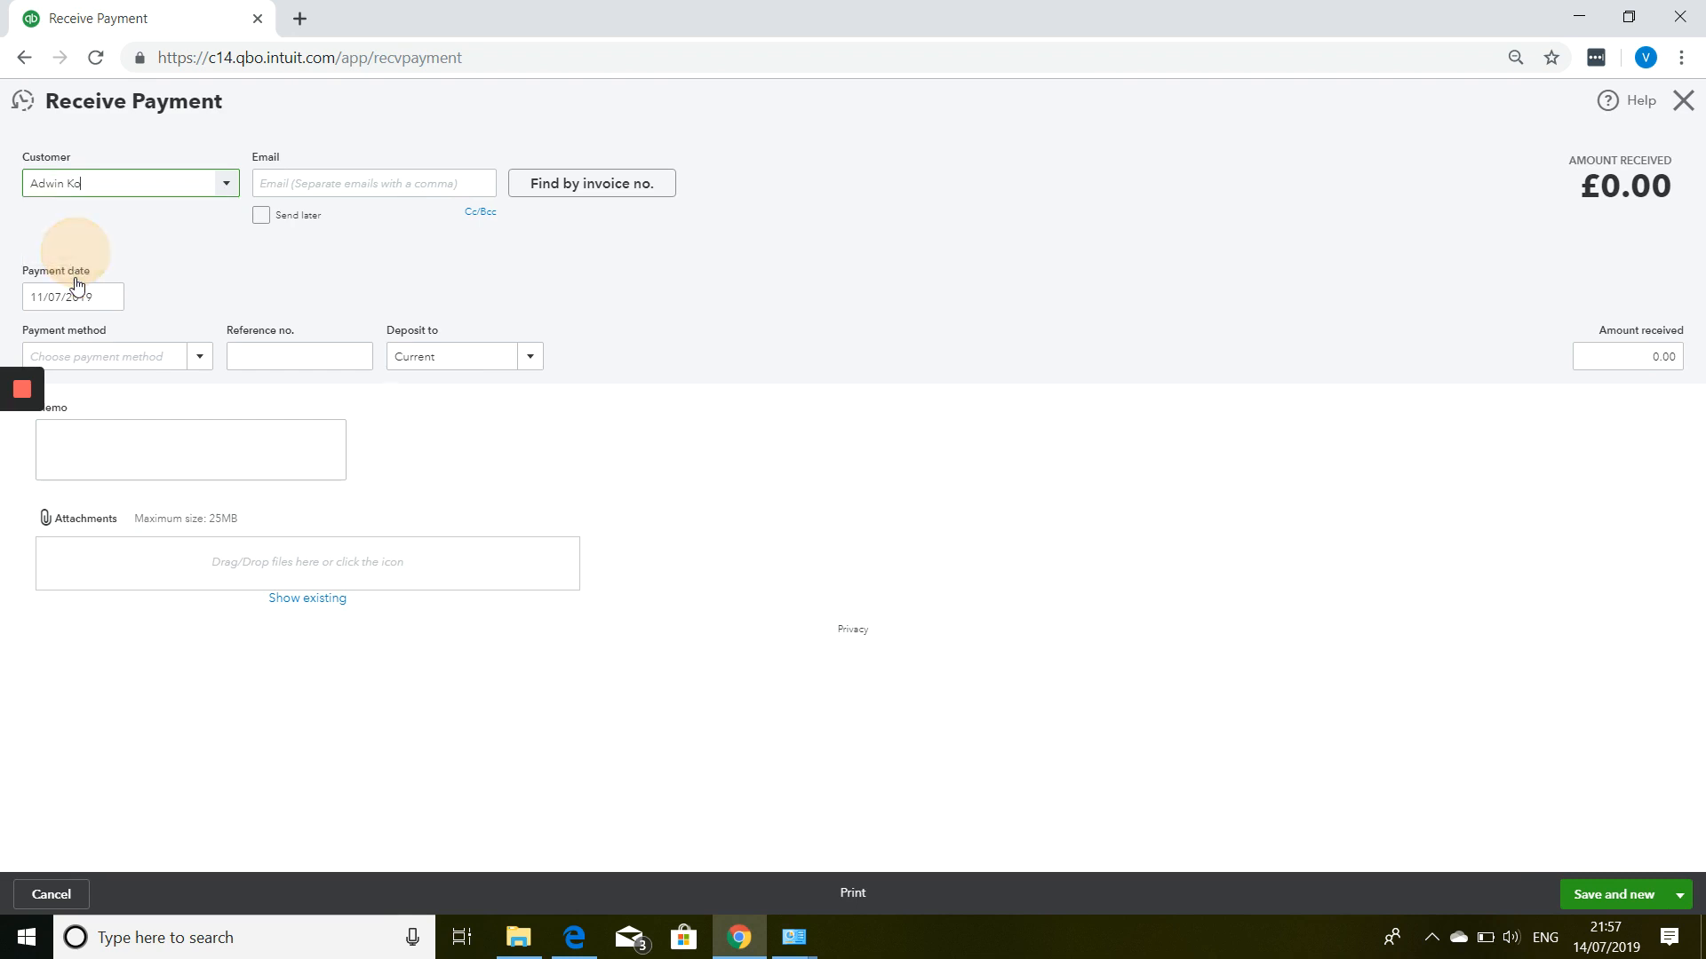
pyautogui.click(108, 300)
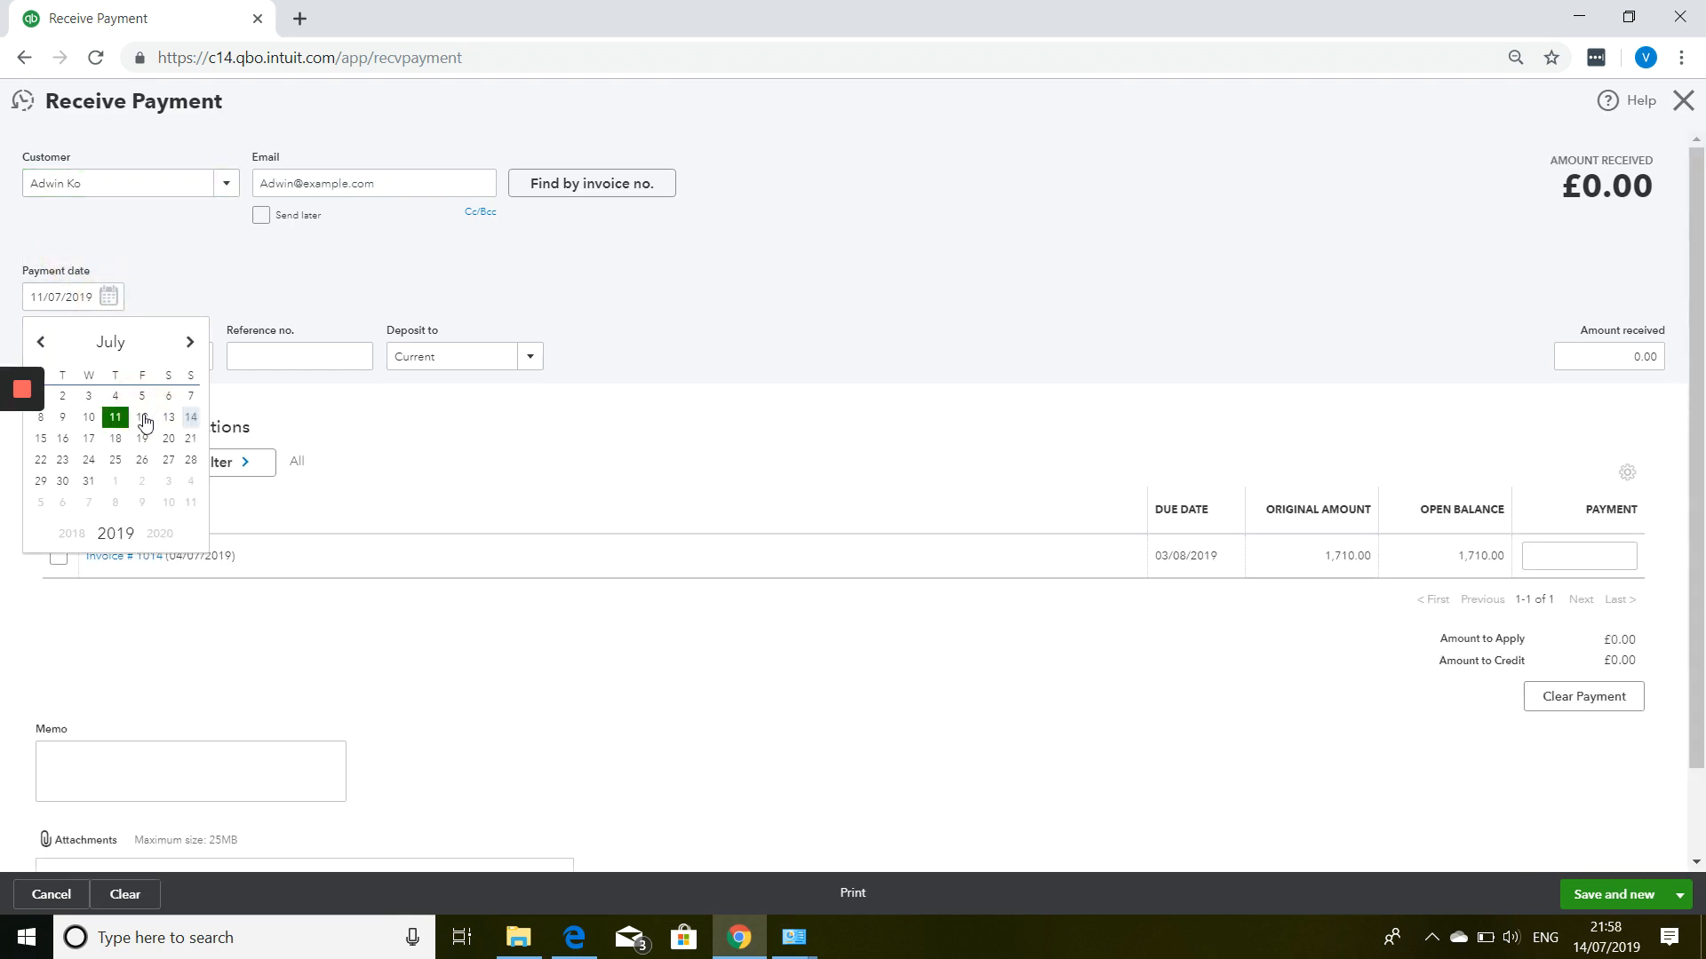
pyautogui.click(144, 419)
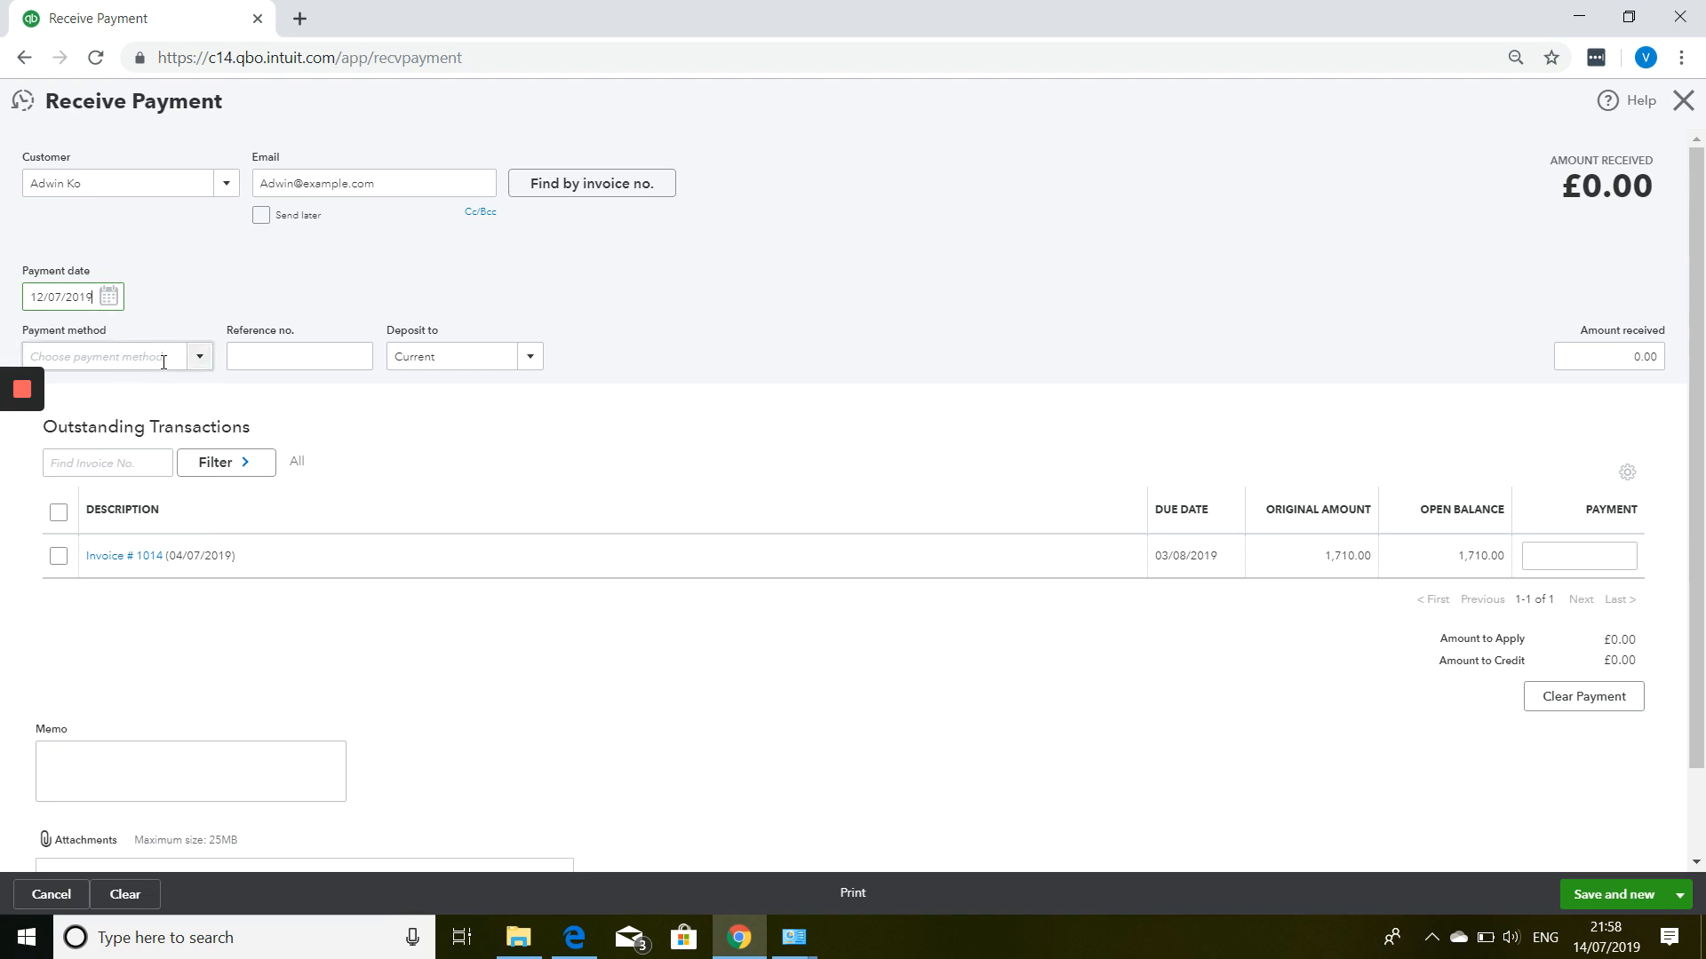
pyautogui.click(196, 358)
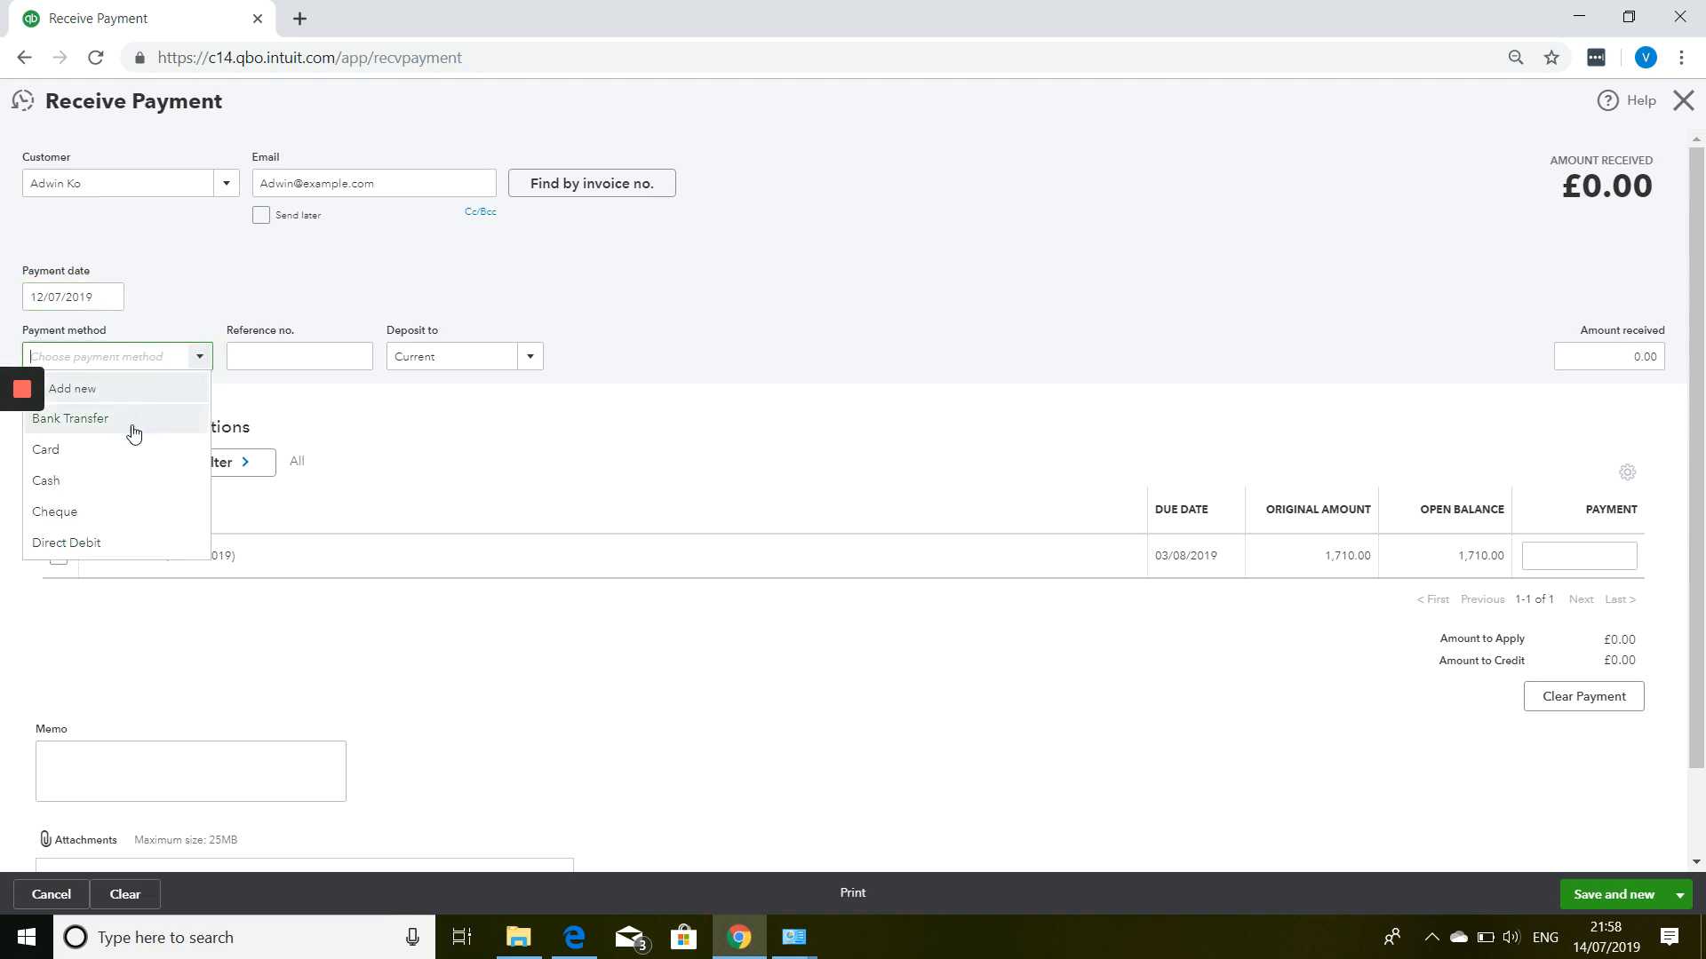
pyautogui.click(85, 512)
pyautogui.click(260, 355)
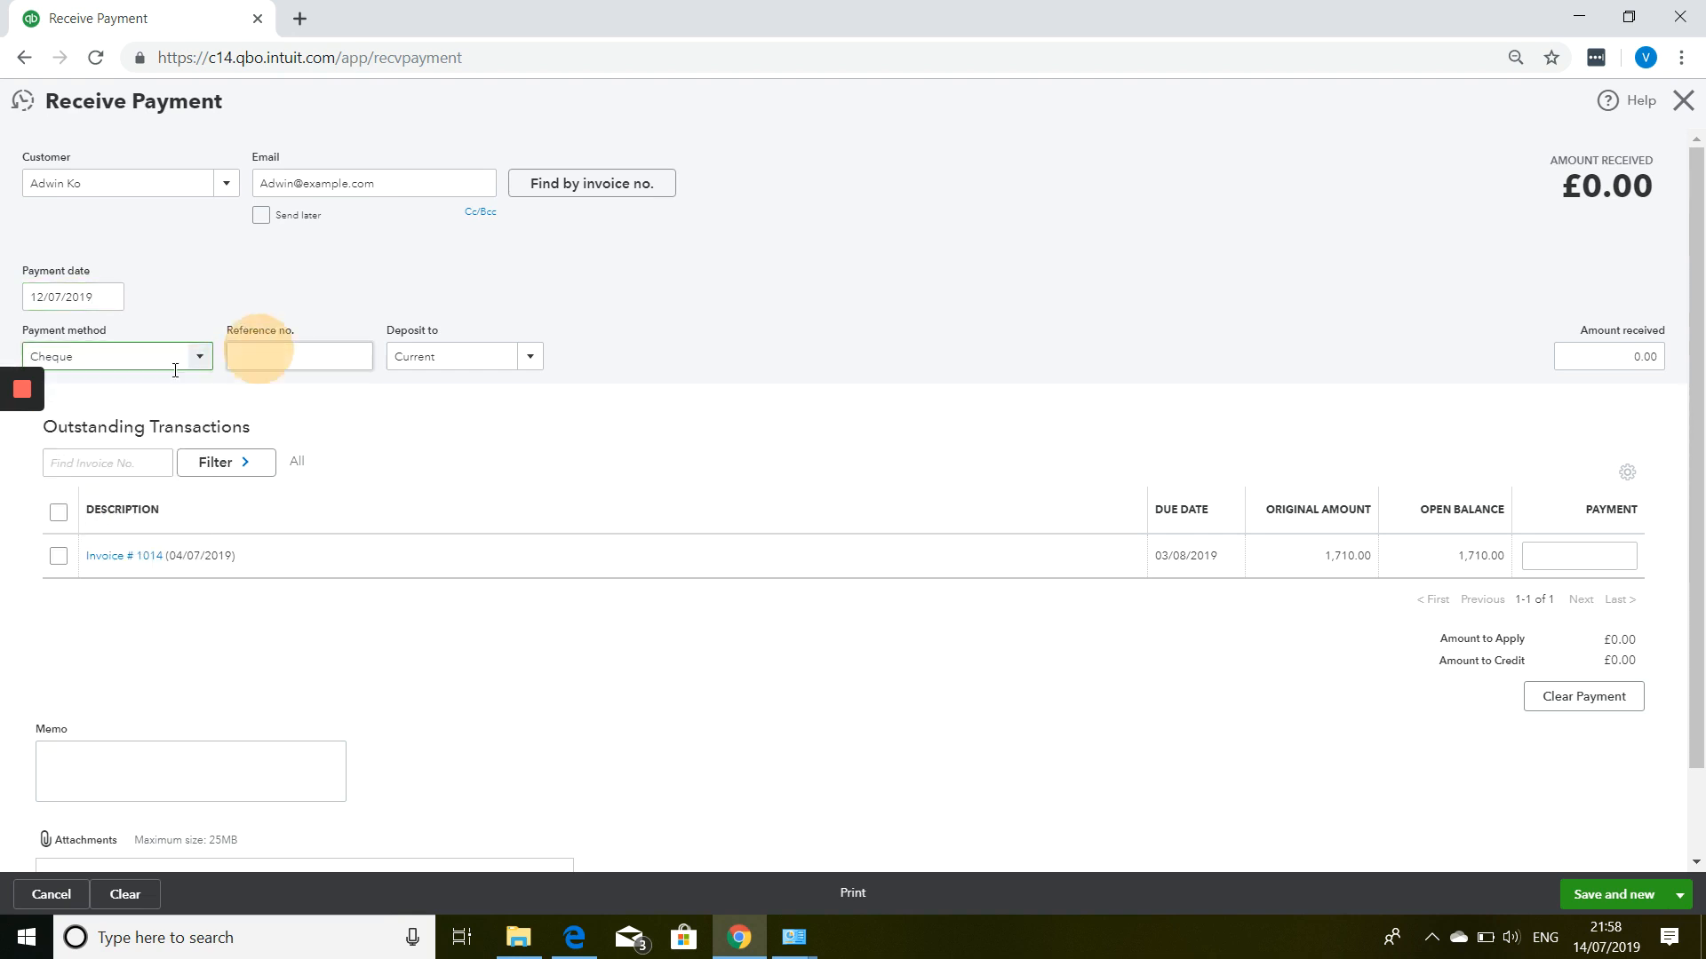
pyautogui.write('100548')
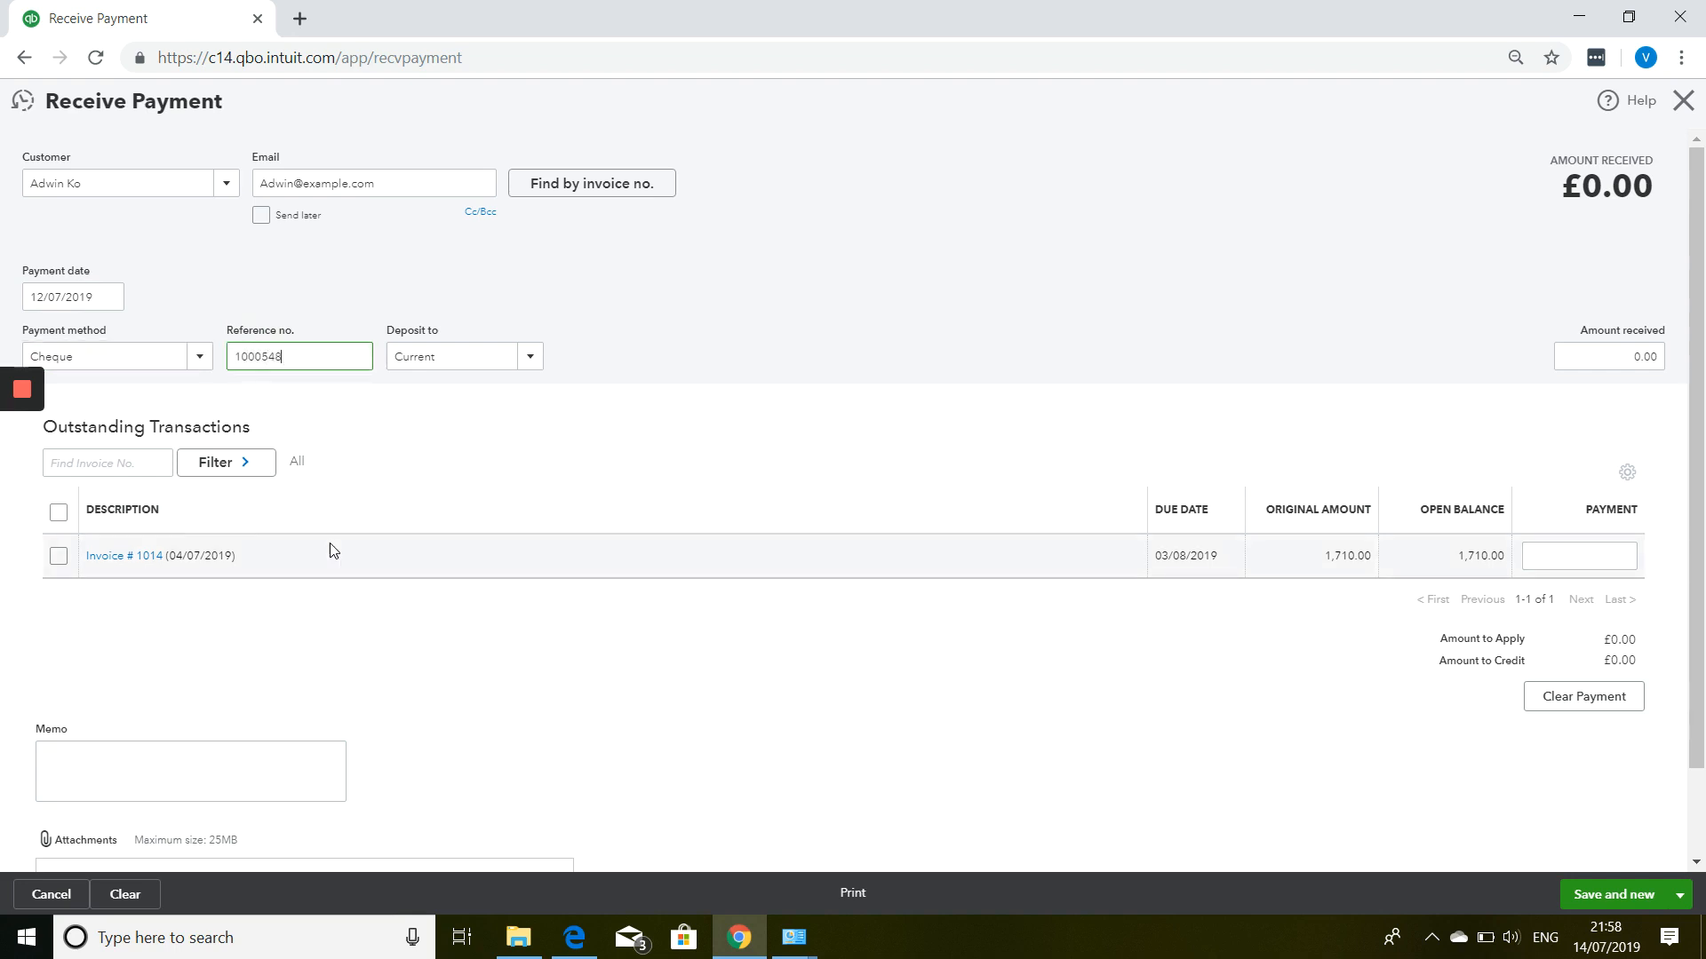
pyautogui.press('Tab')
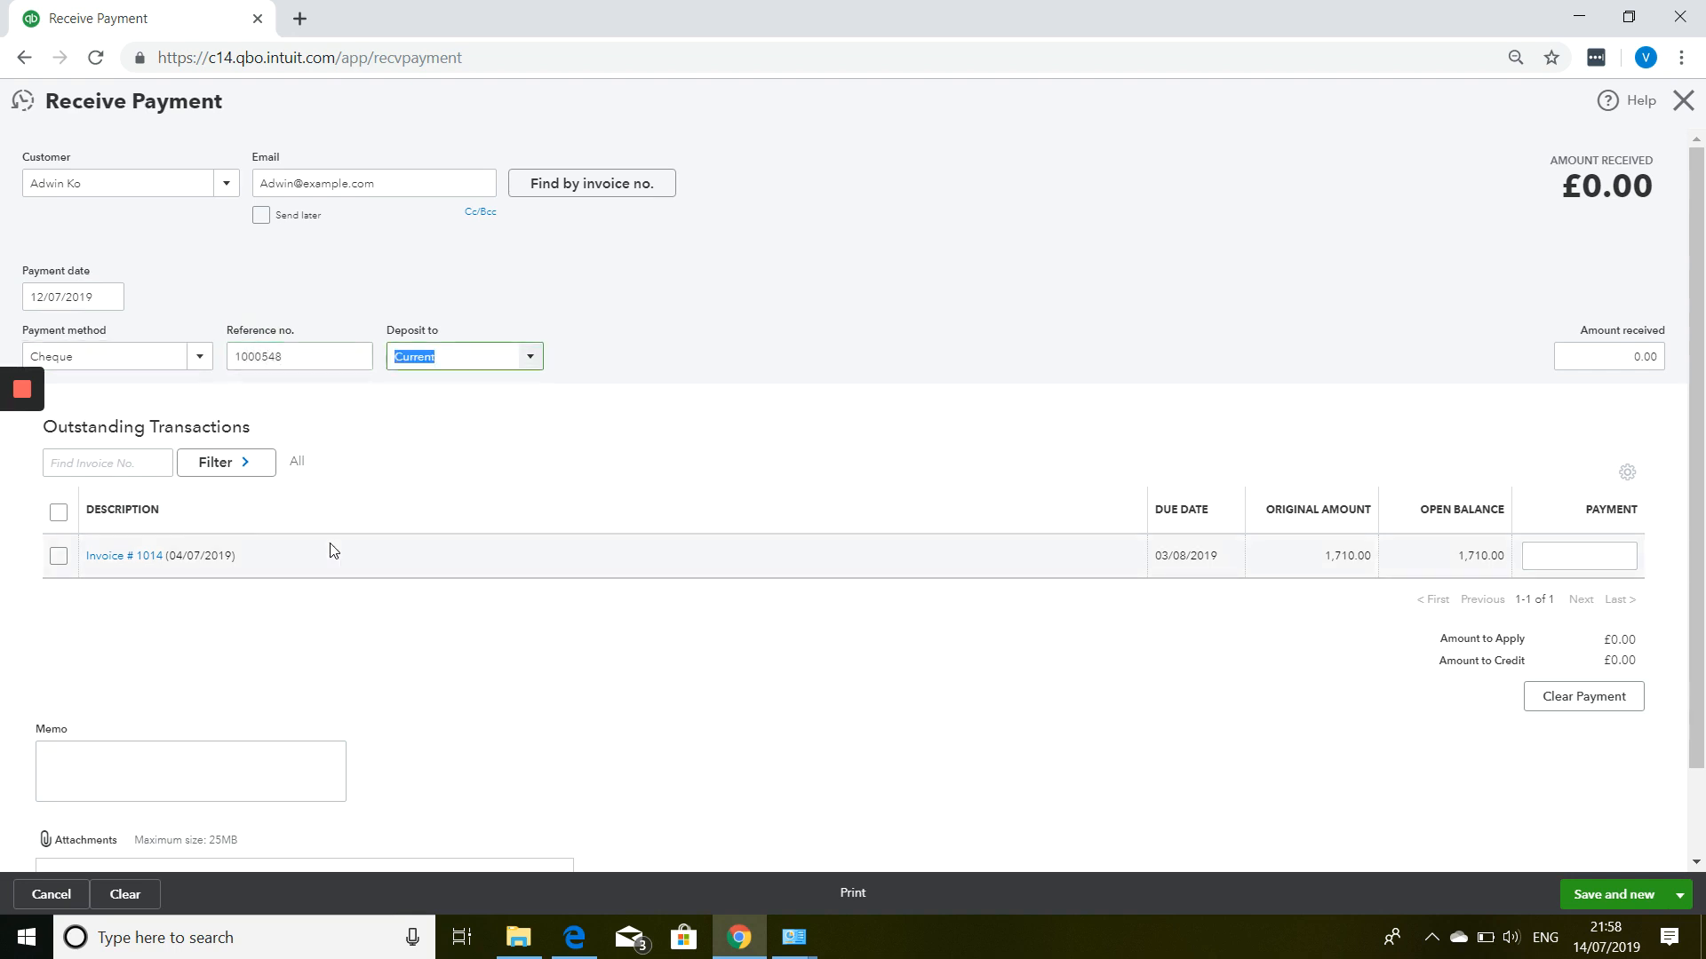
pyautogui.click(530, 358)
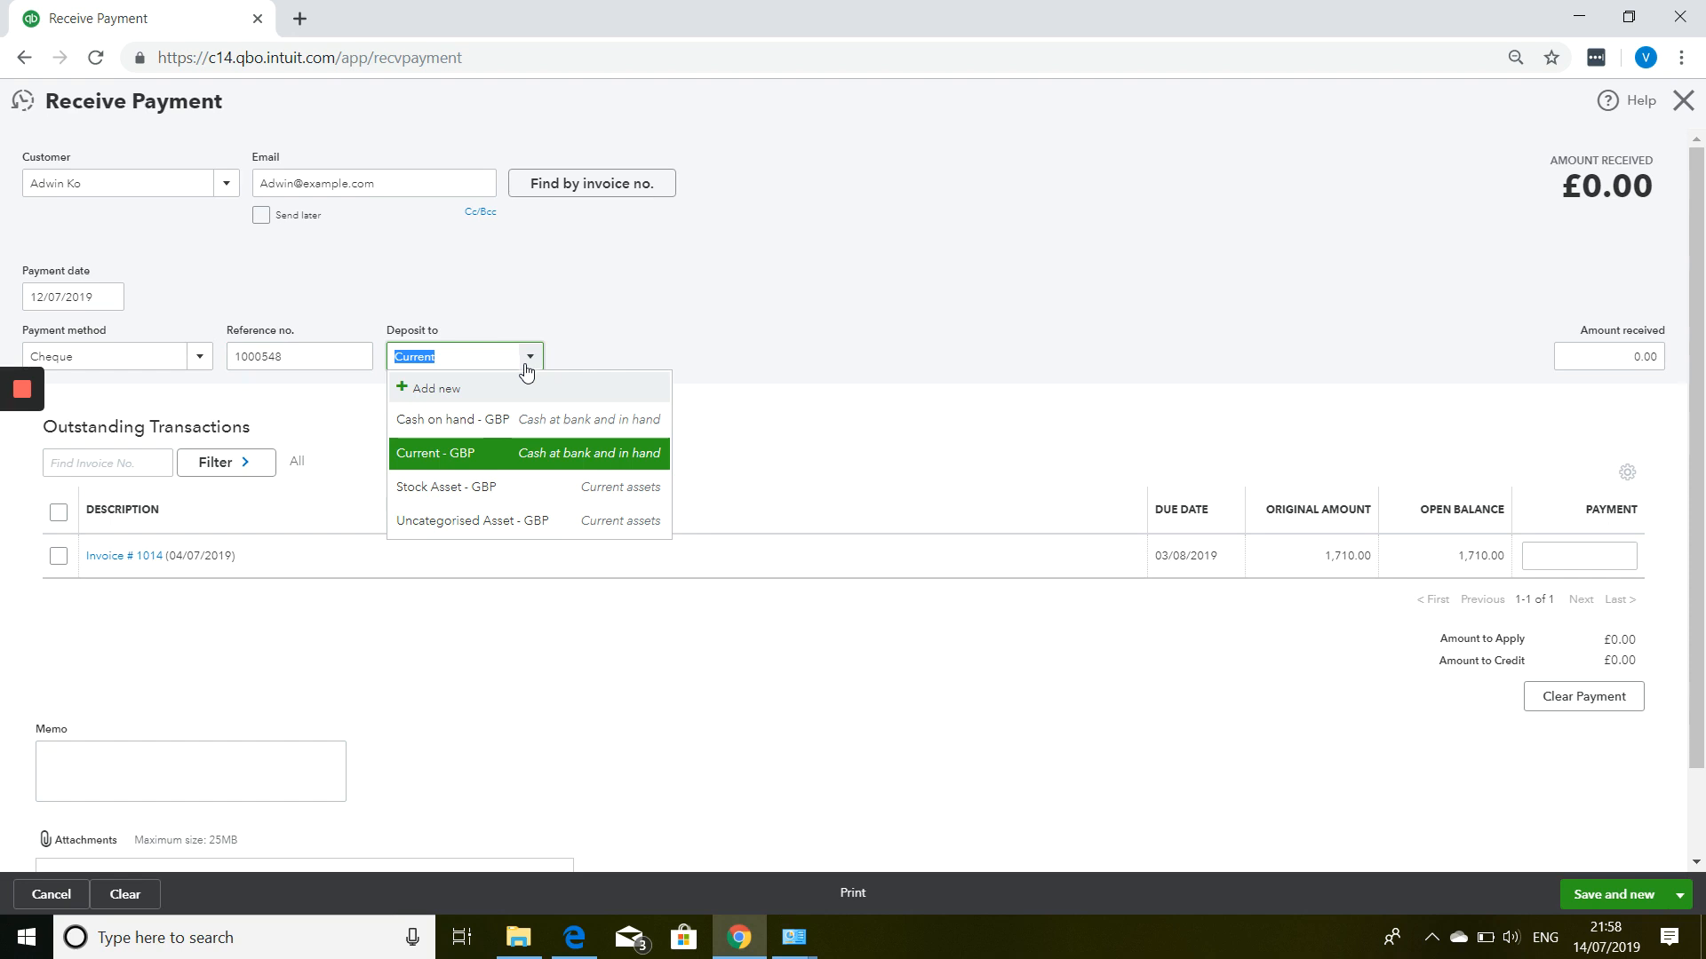
# Create a Current assets account with detail type Undeposited Funds as the deposit account.
pyautogui.click(451, 397)
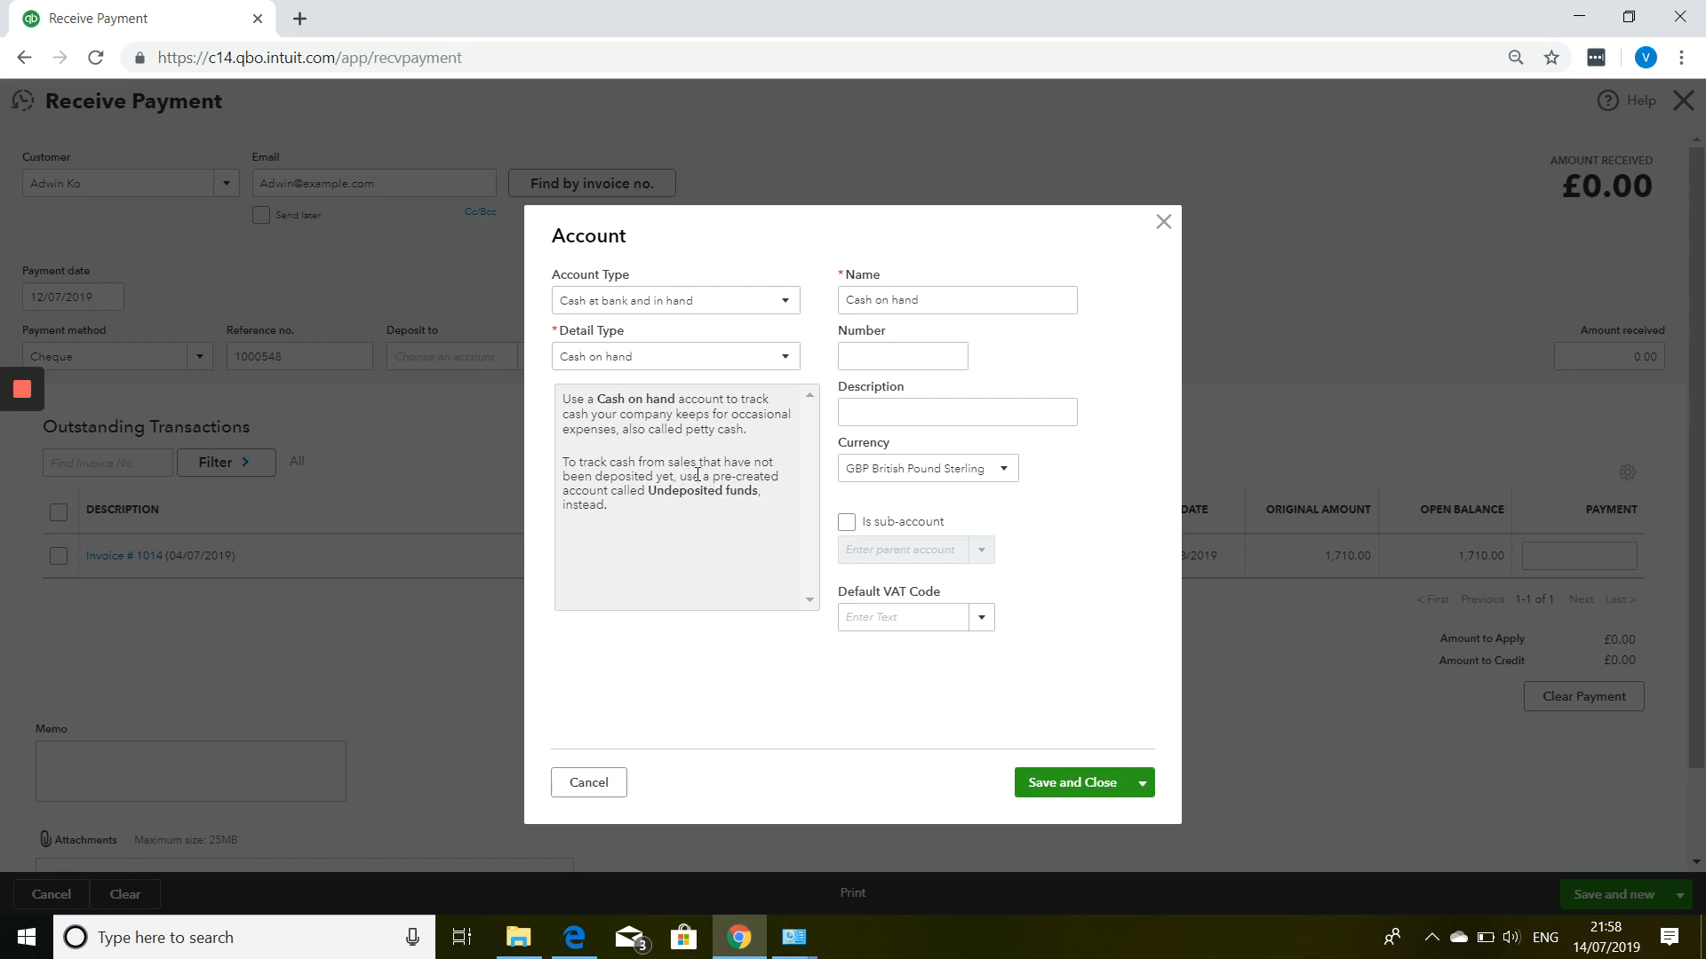
pyautogui.click(655, 363)
pyautogui.click(652, 356)
pyautogui.click(645, 304)
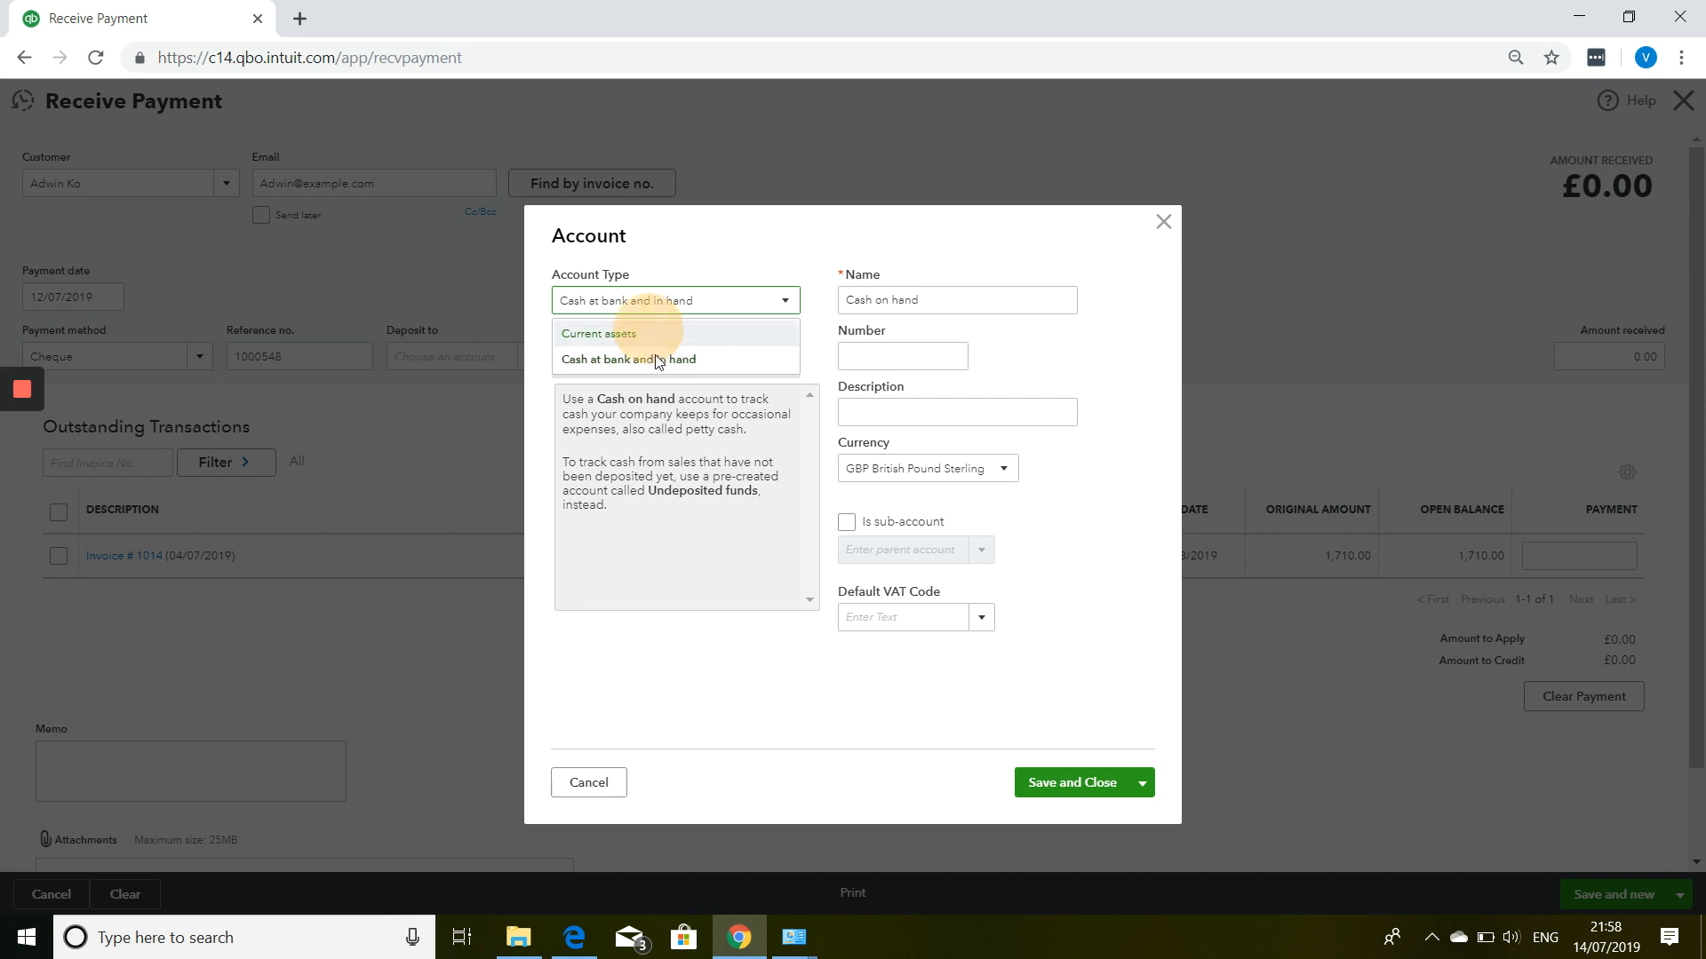
pyautogui.click(654, 338)
pyautogui.click(658, 356)
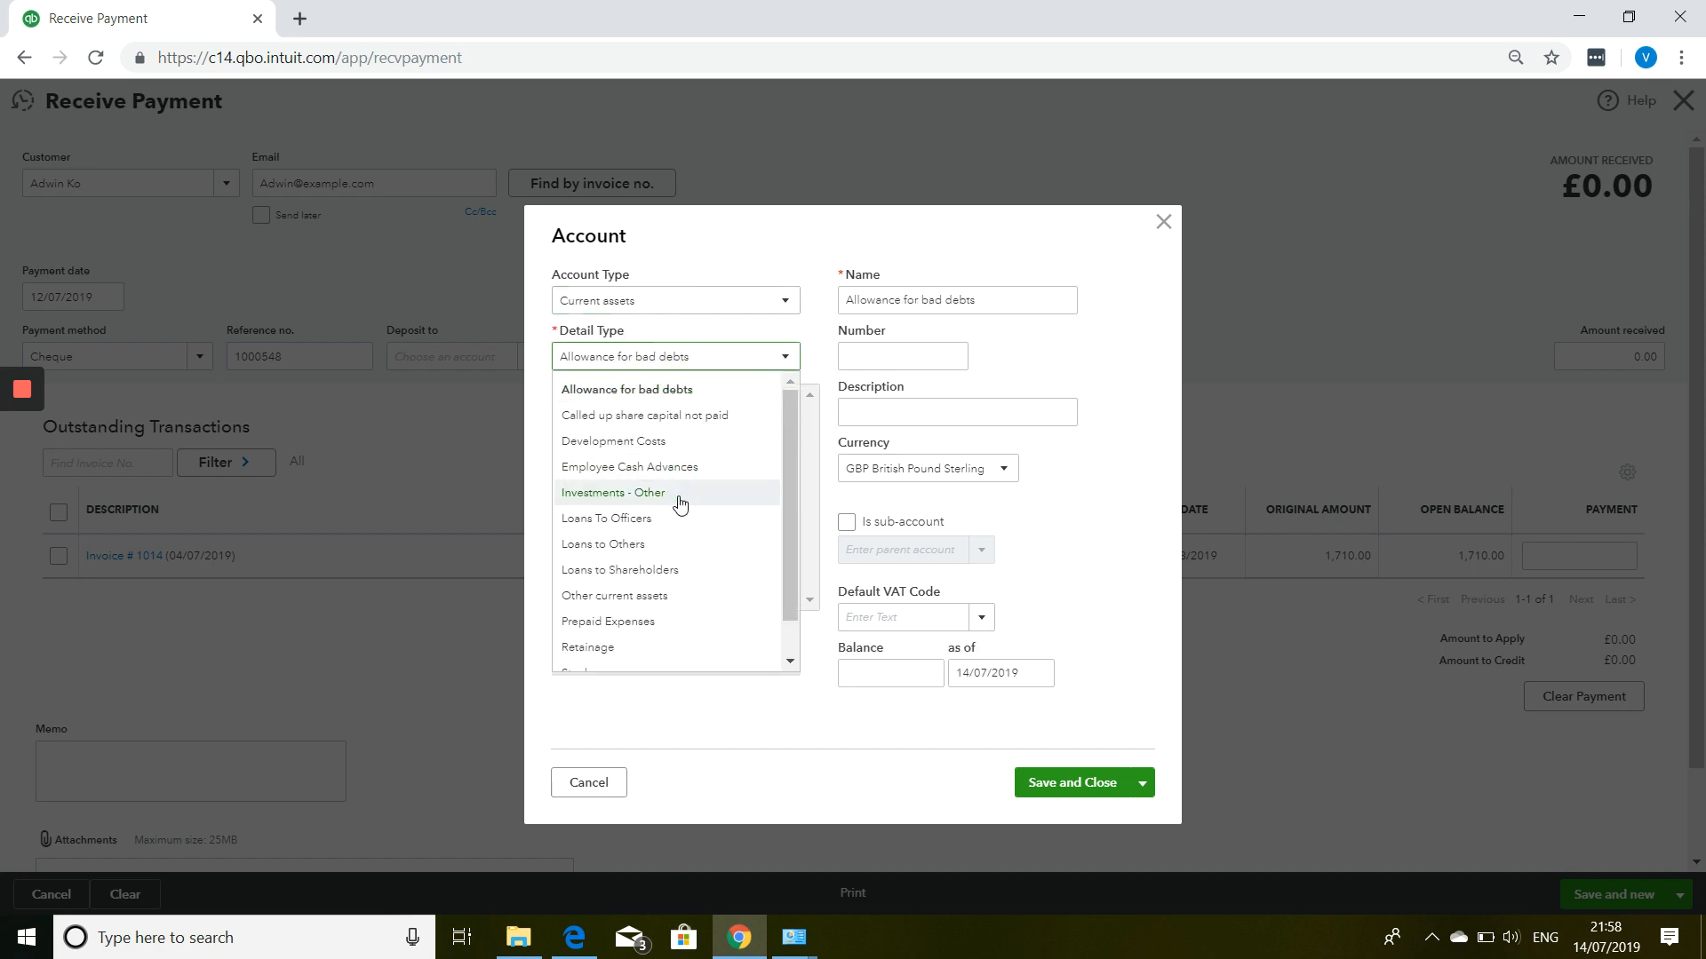
pyautogui.scroll(-1, 677, 502)
pyautogui.click(646, 658)
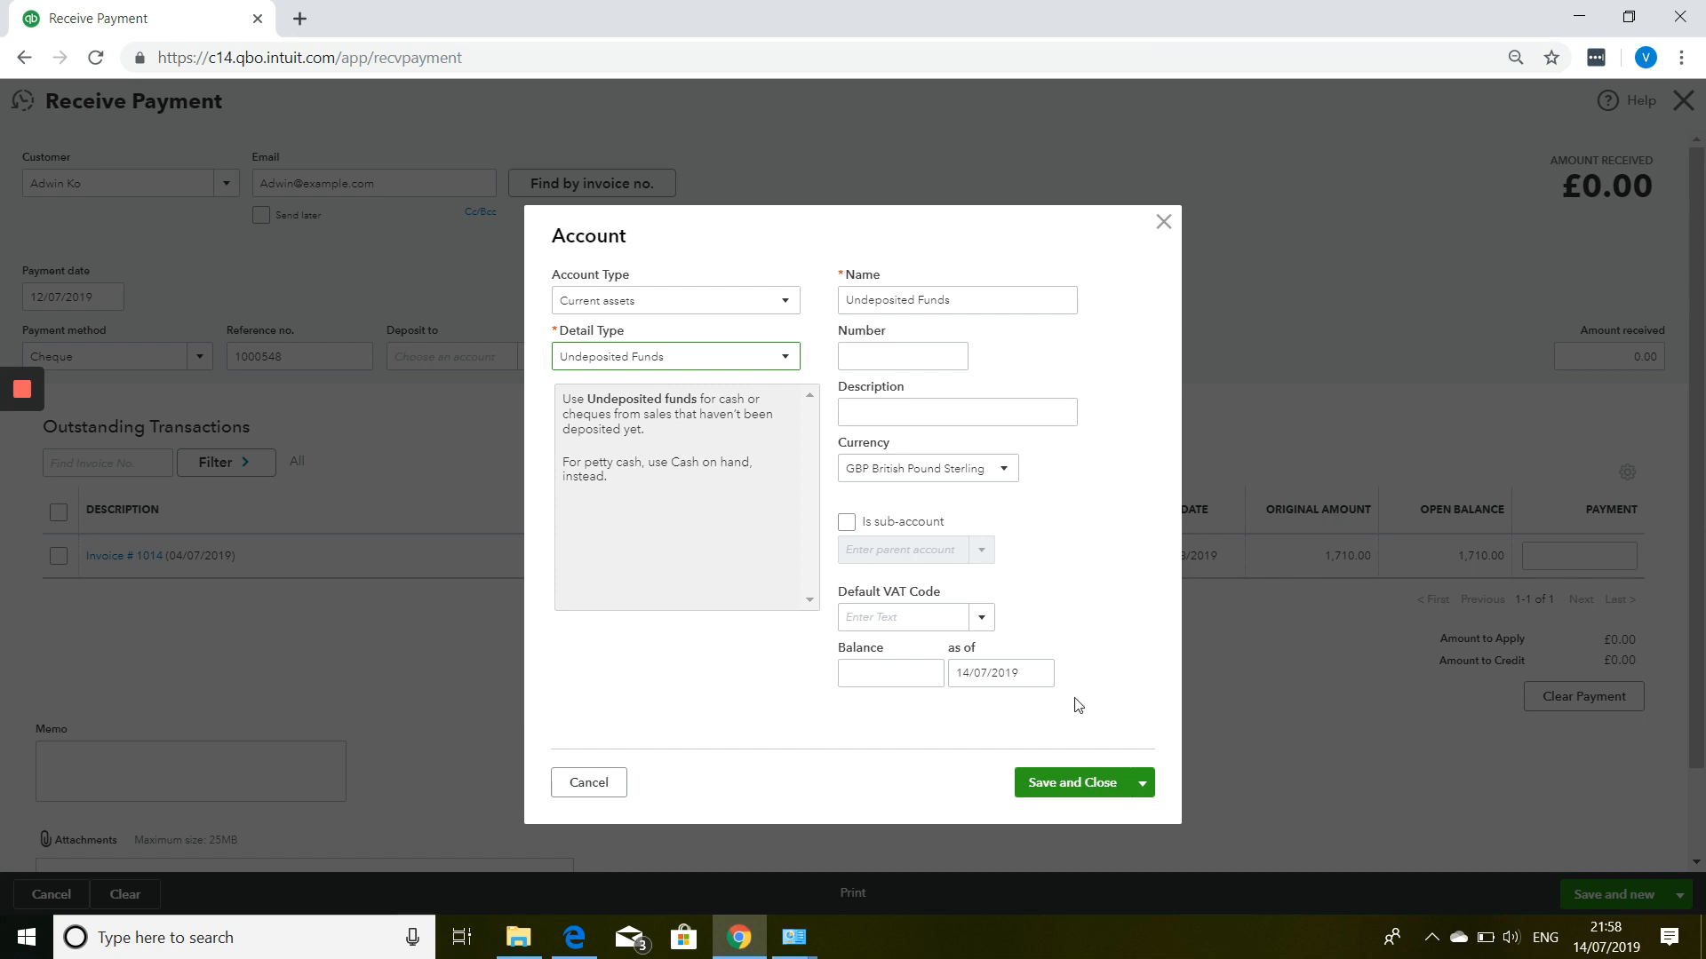
pyautogui.click(1066, 786)
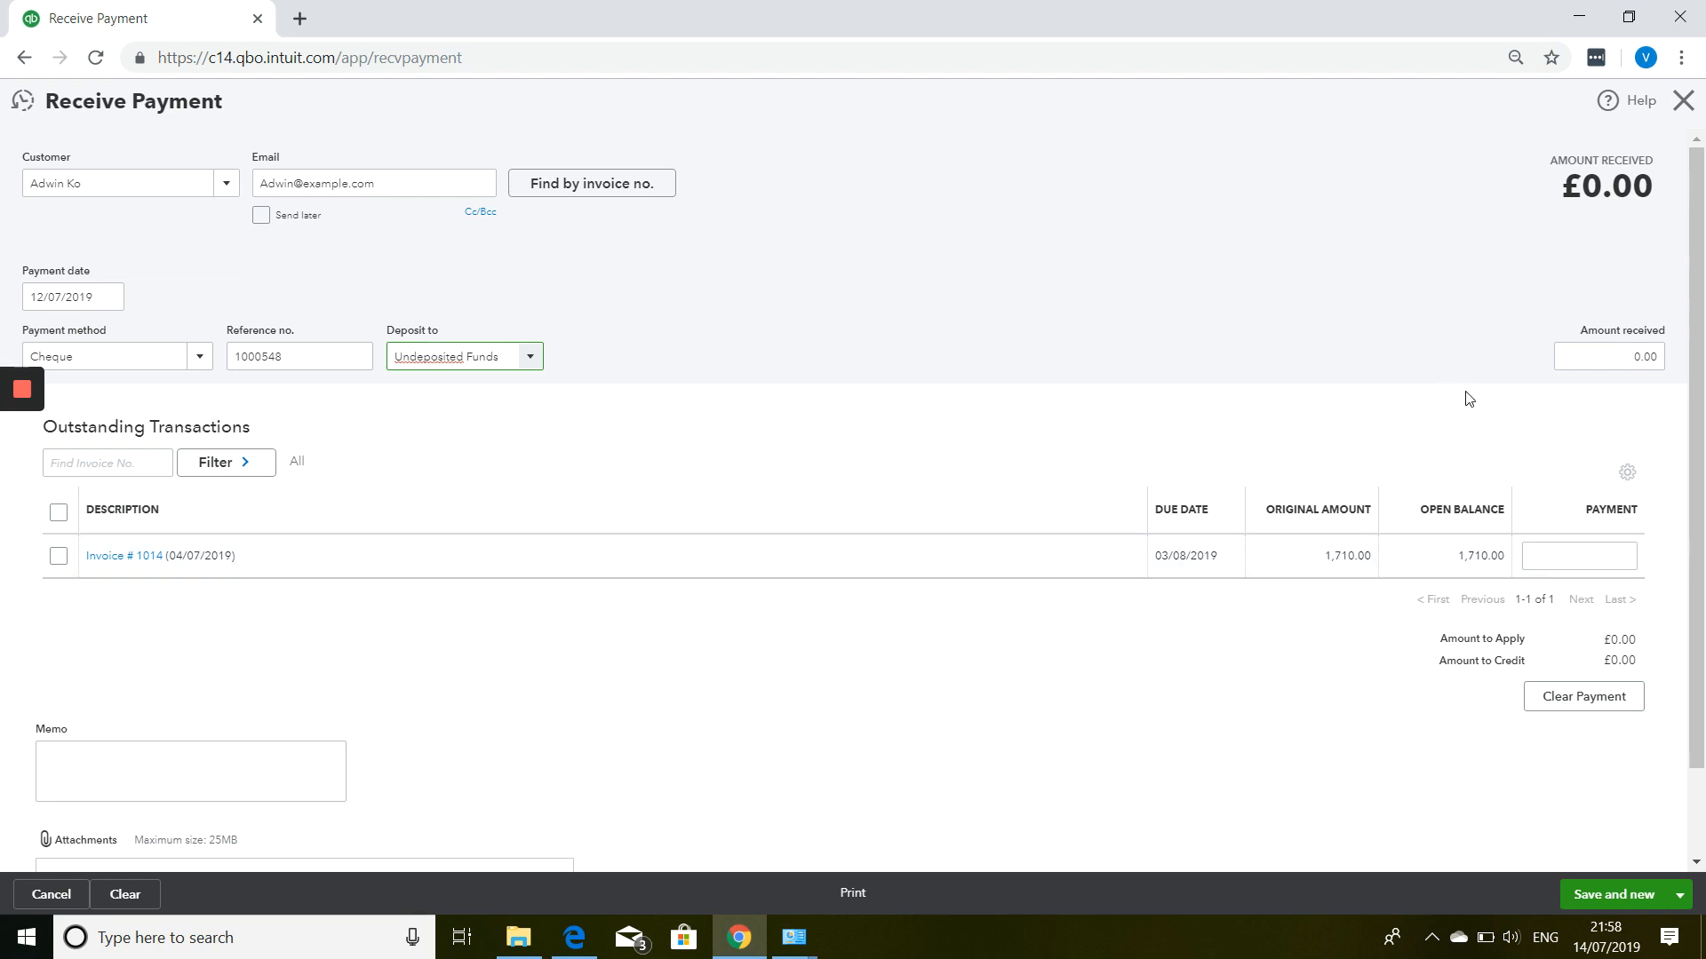
# Apply £500.00 received to invoice 1014 and save the payment.
pyautogui.click(1605, 349)
pyautogui.write('50')
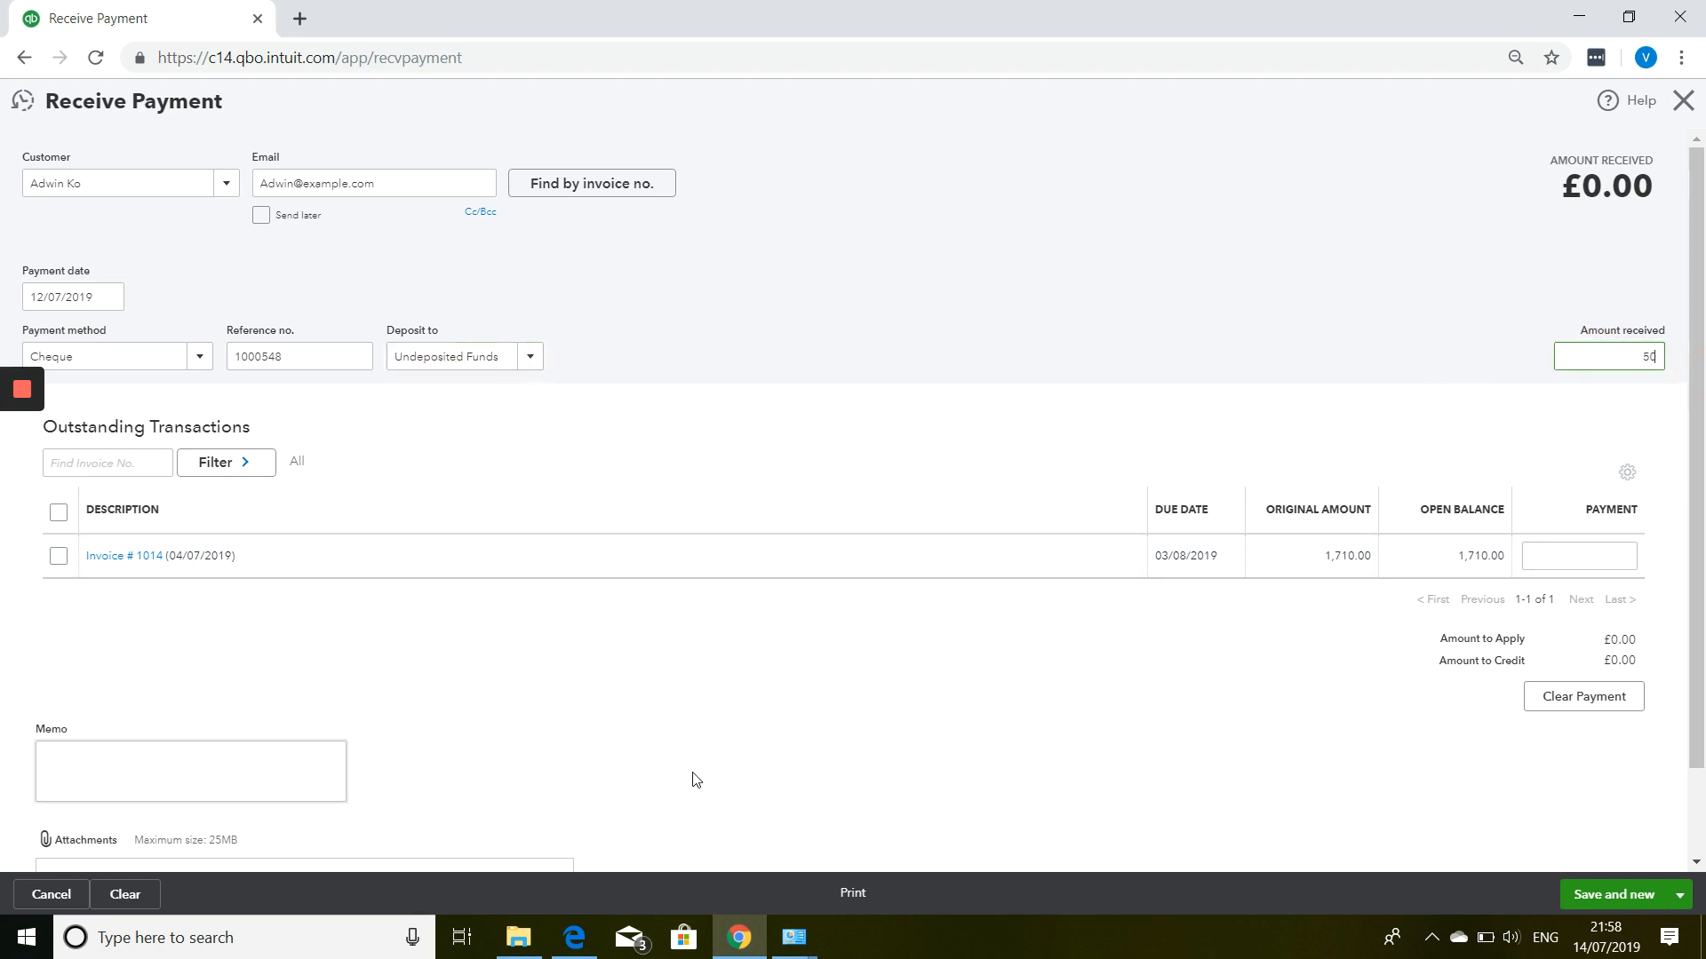
pyautogui.press('Tab')
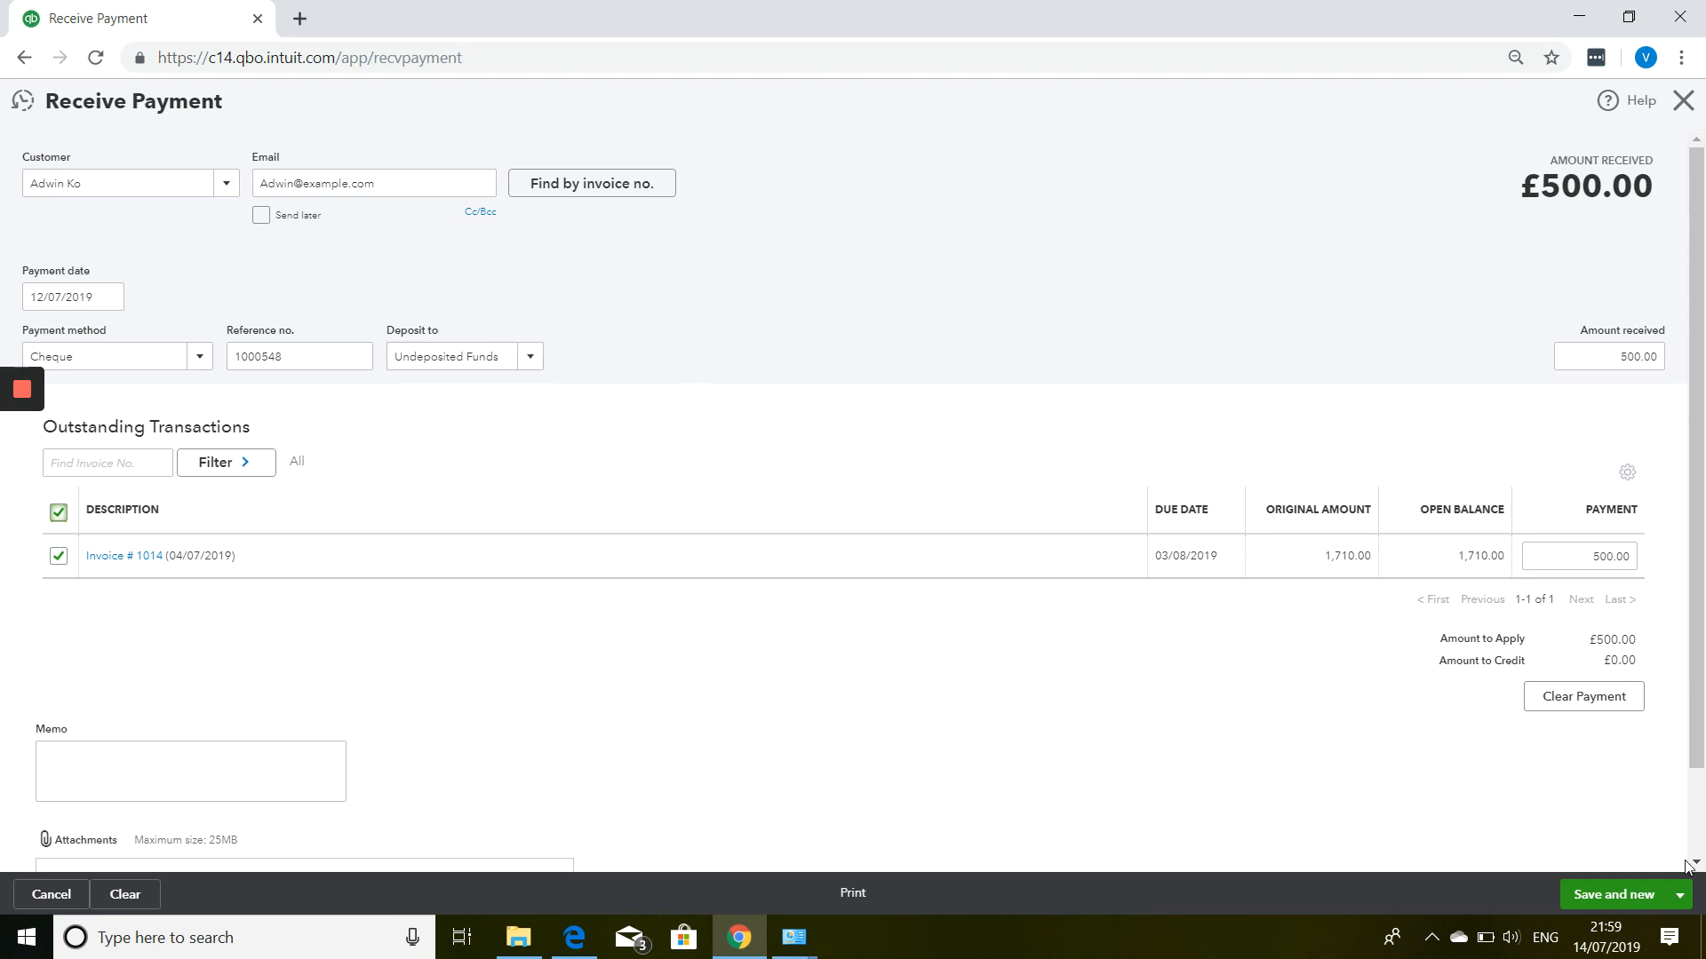
pyautogui.click(1611, 895)
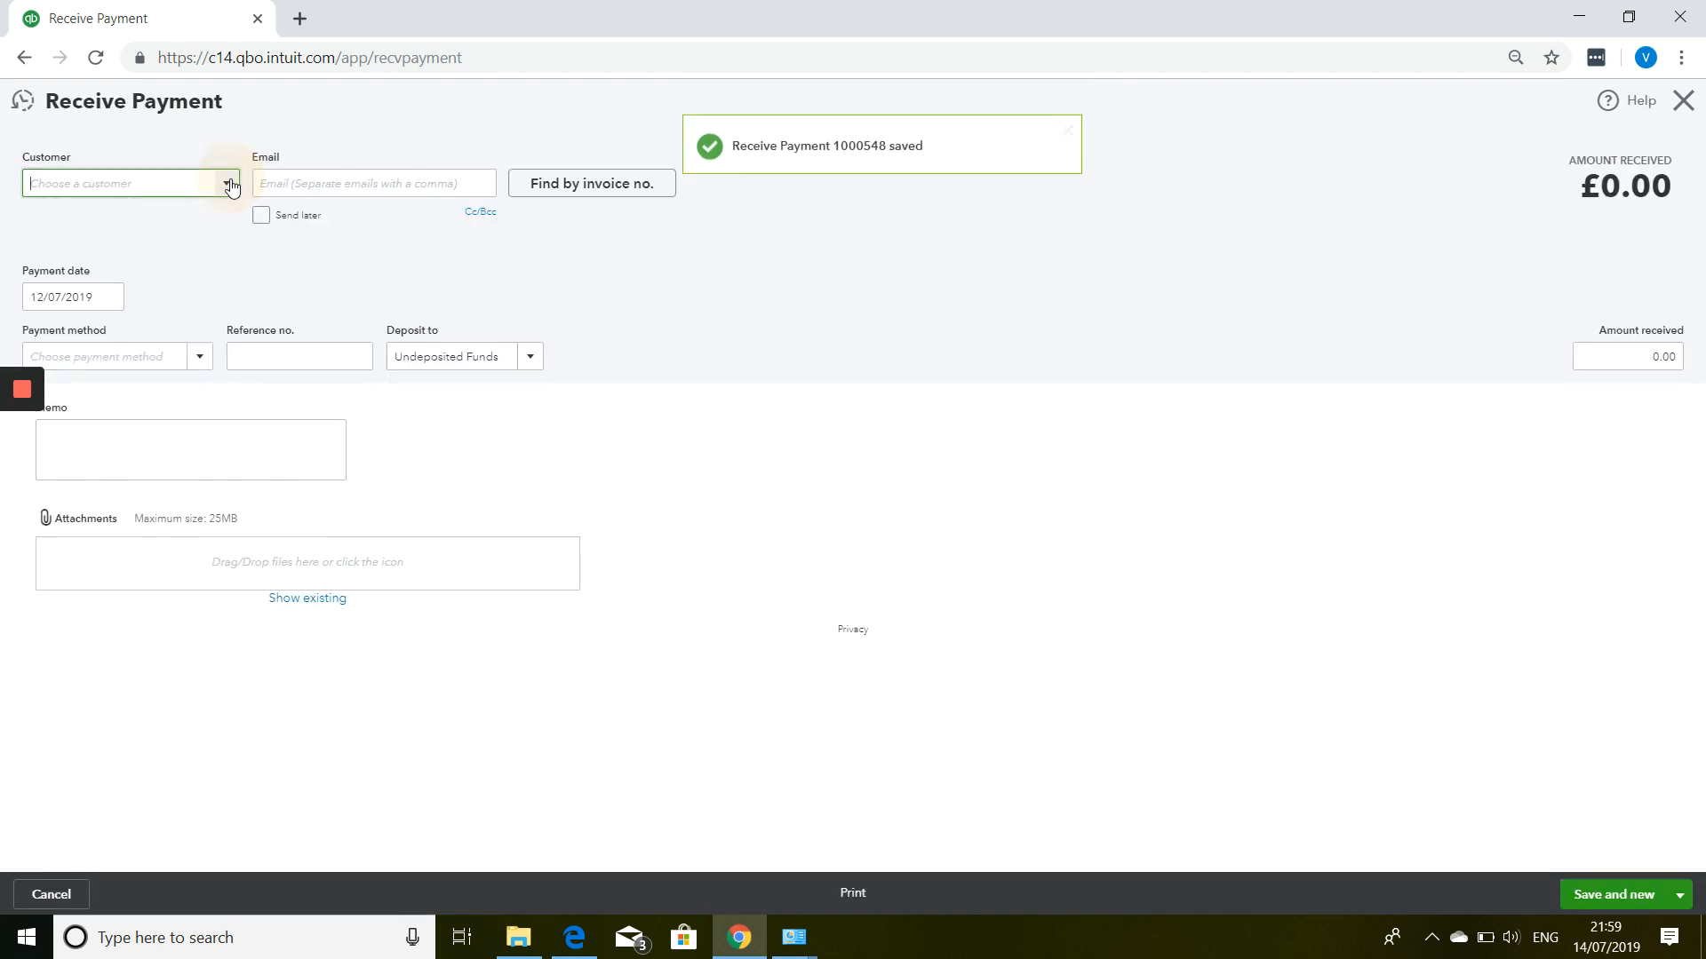
# Try Cathy's Consulting Company, then Clement's Cleaners, as the payment's customer.
pyautogui.click(229, 184)
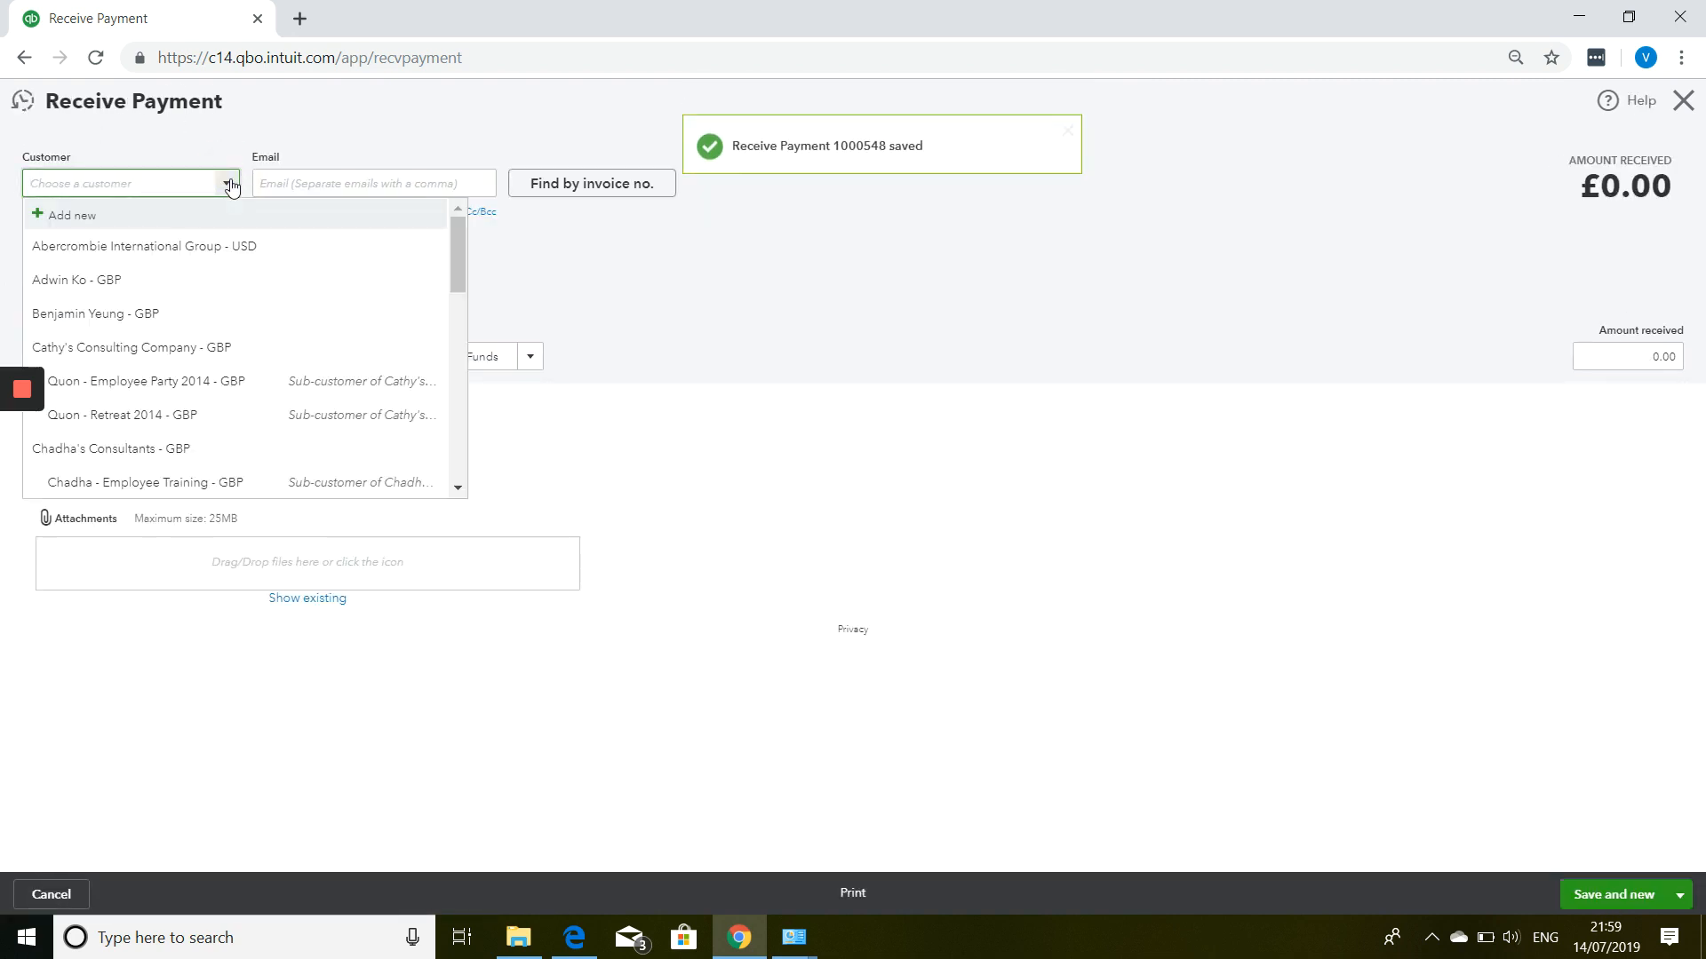
pyautogui.click(179, 348)
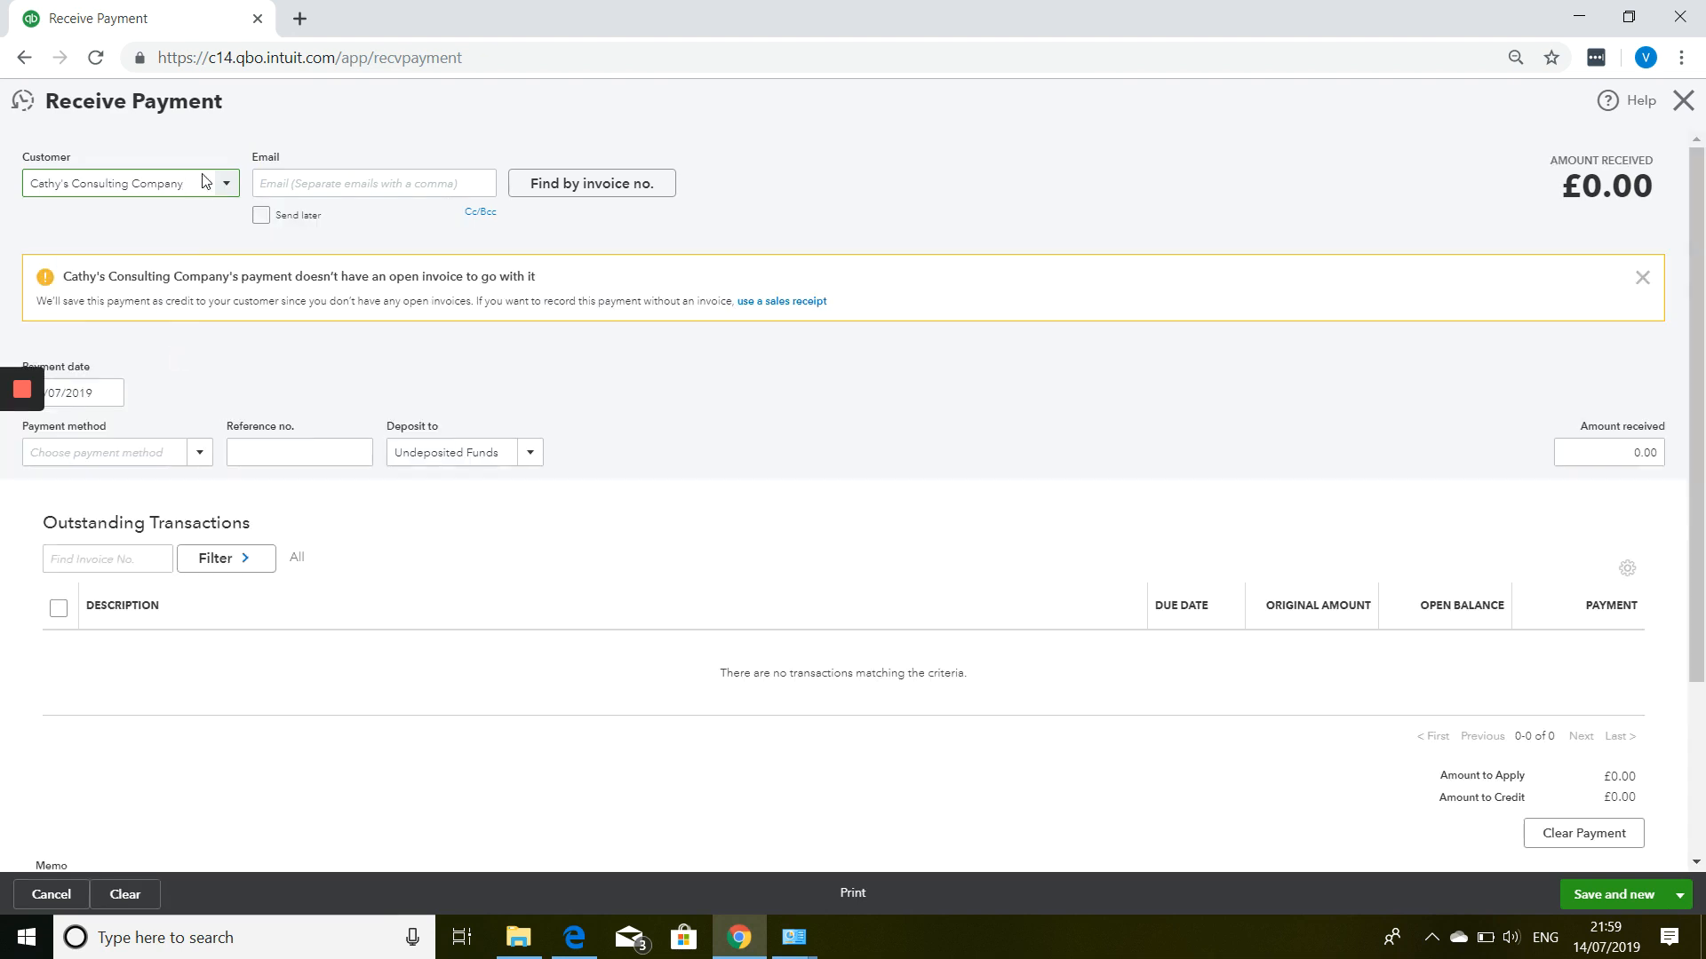
pyautogui.click(215, 187)
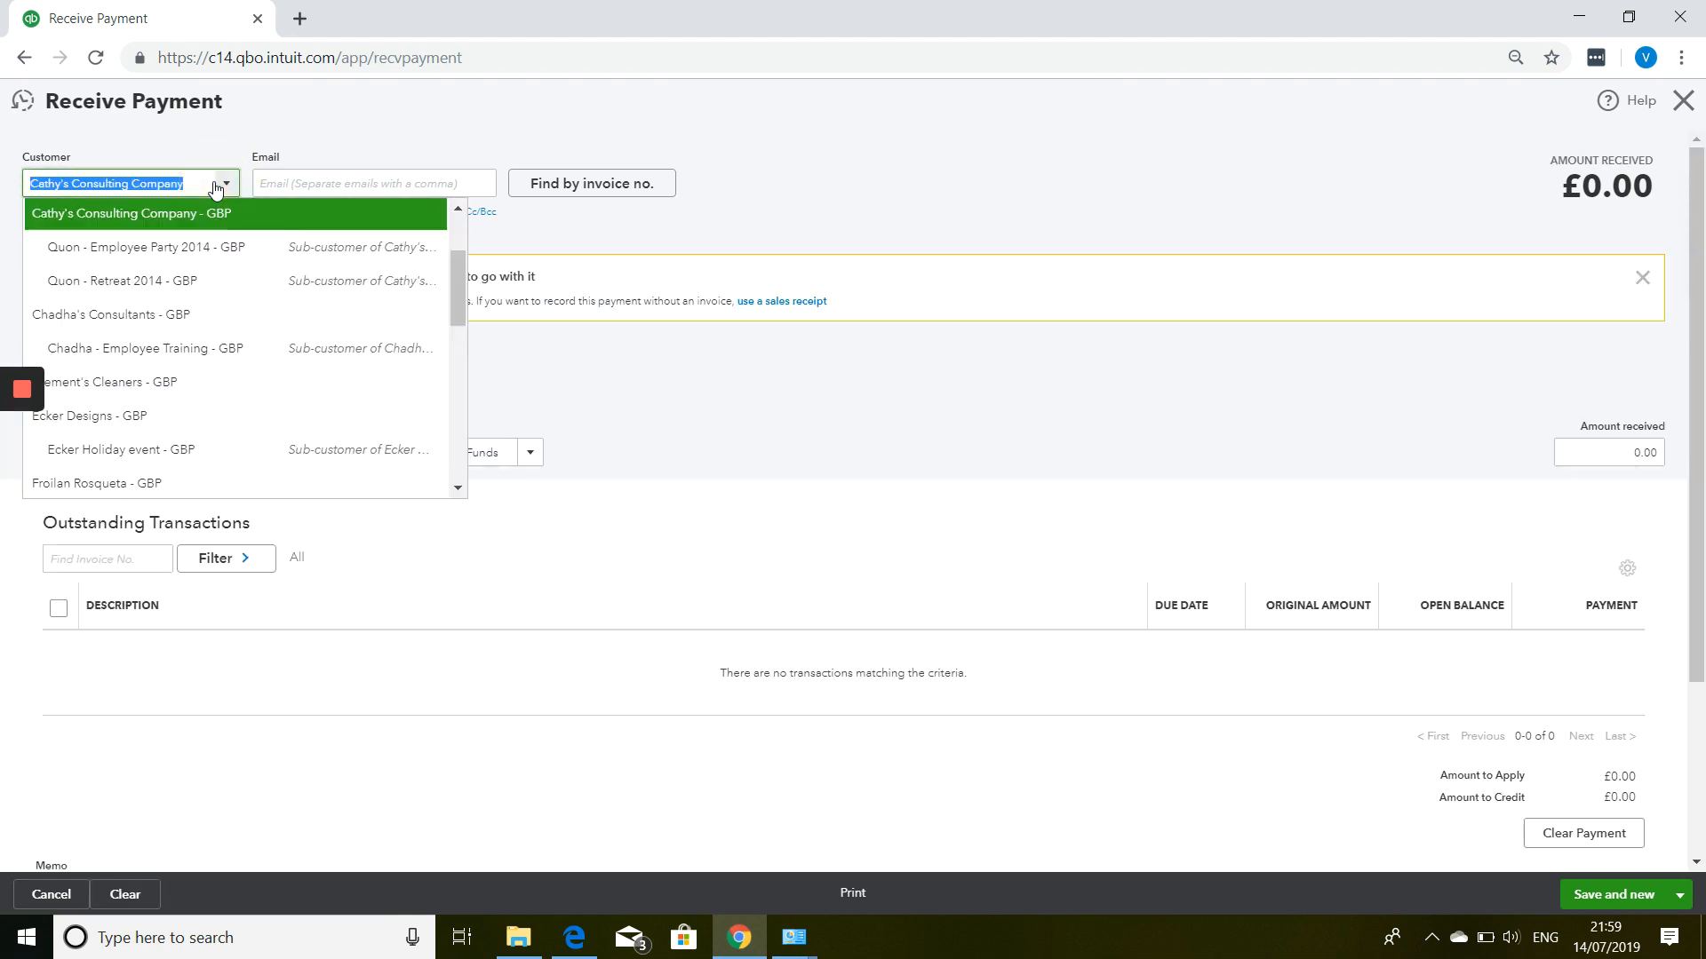
pyautogui.click(174, 382)
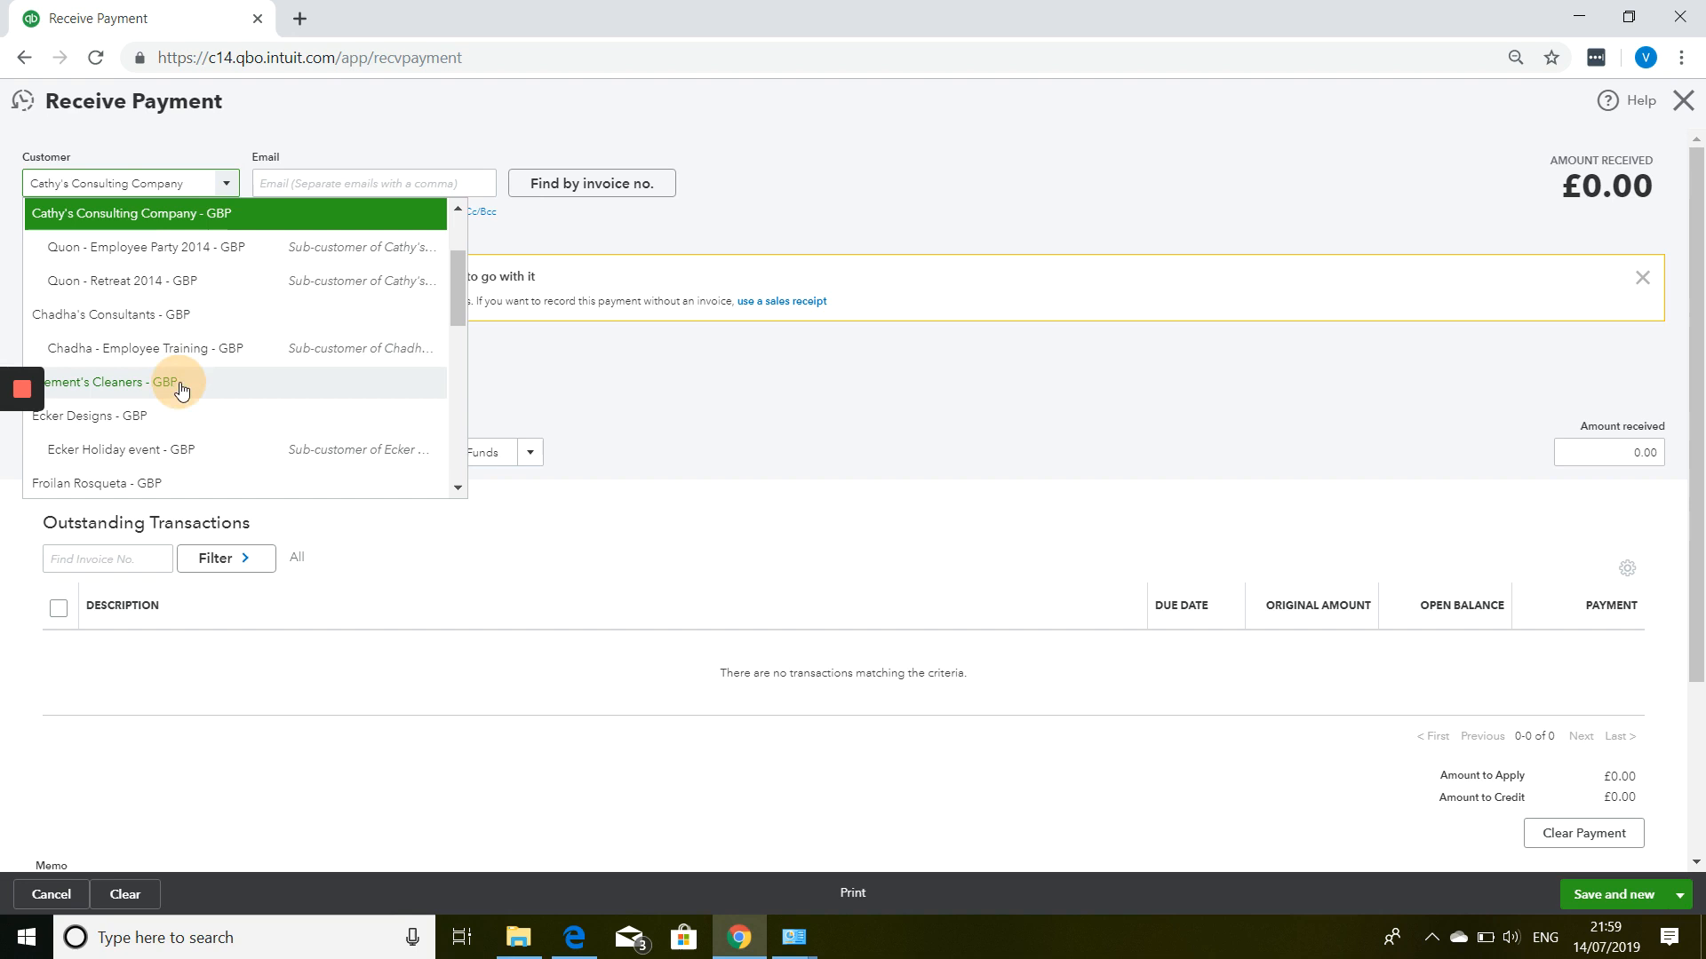
pyautogui.click(215, 185)
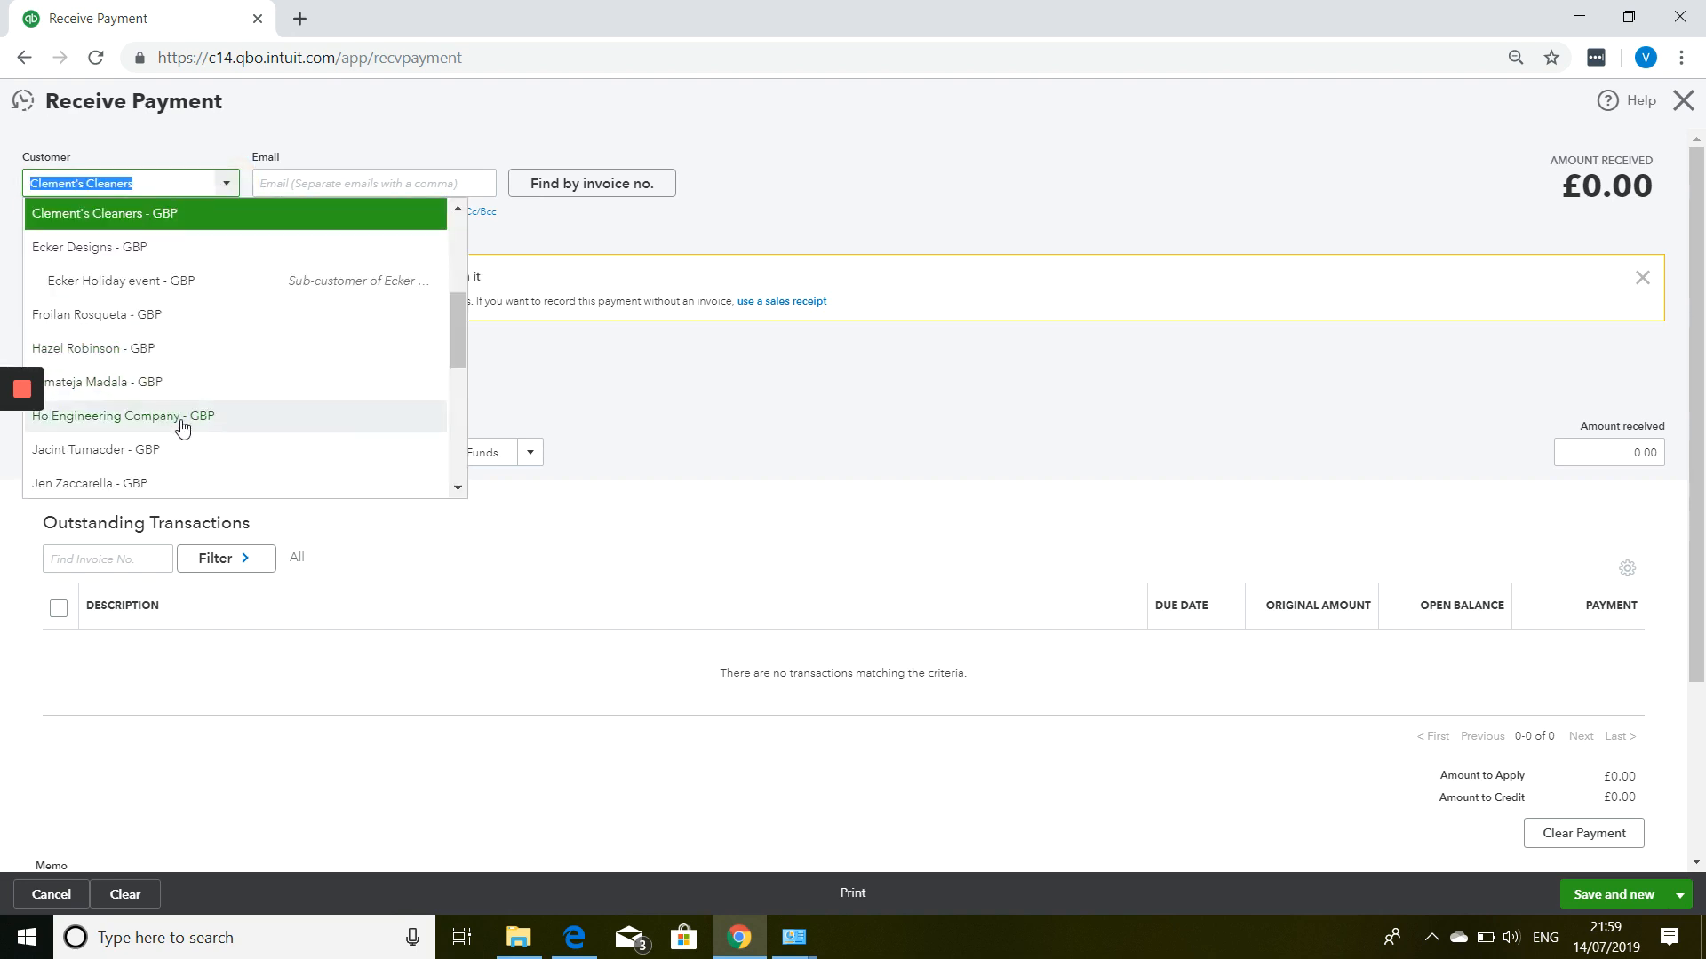
# Pick another customer further down the list, then discard the payment form without saving.
pyautogui.scroll(-5, 182, 426)
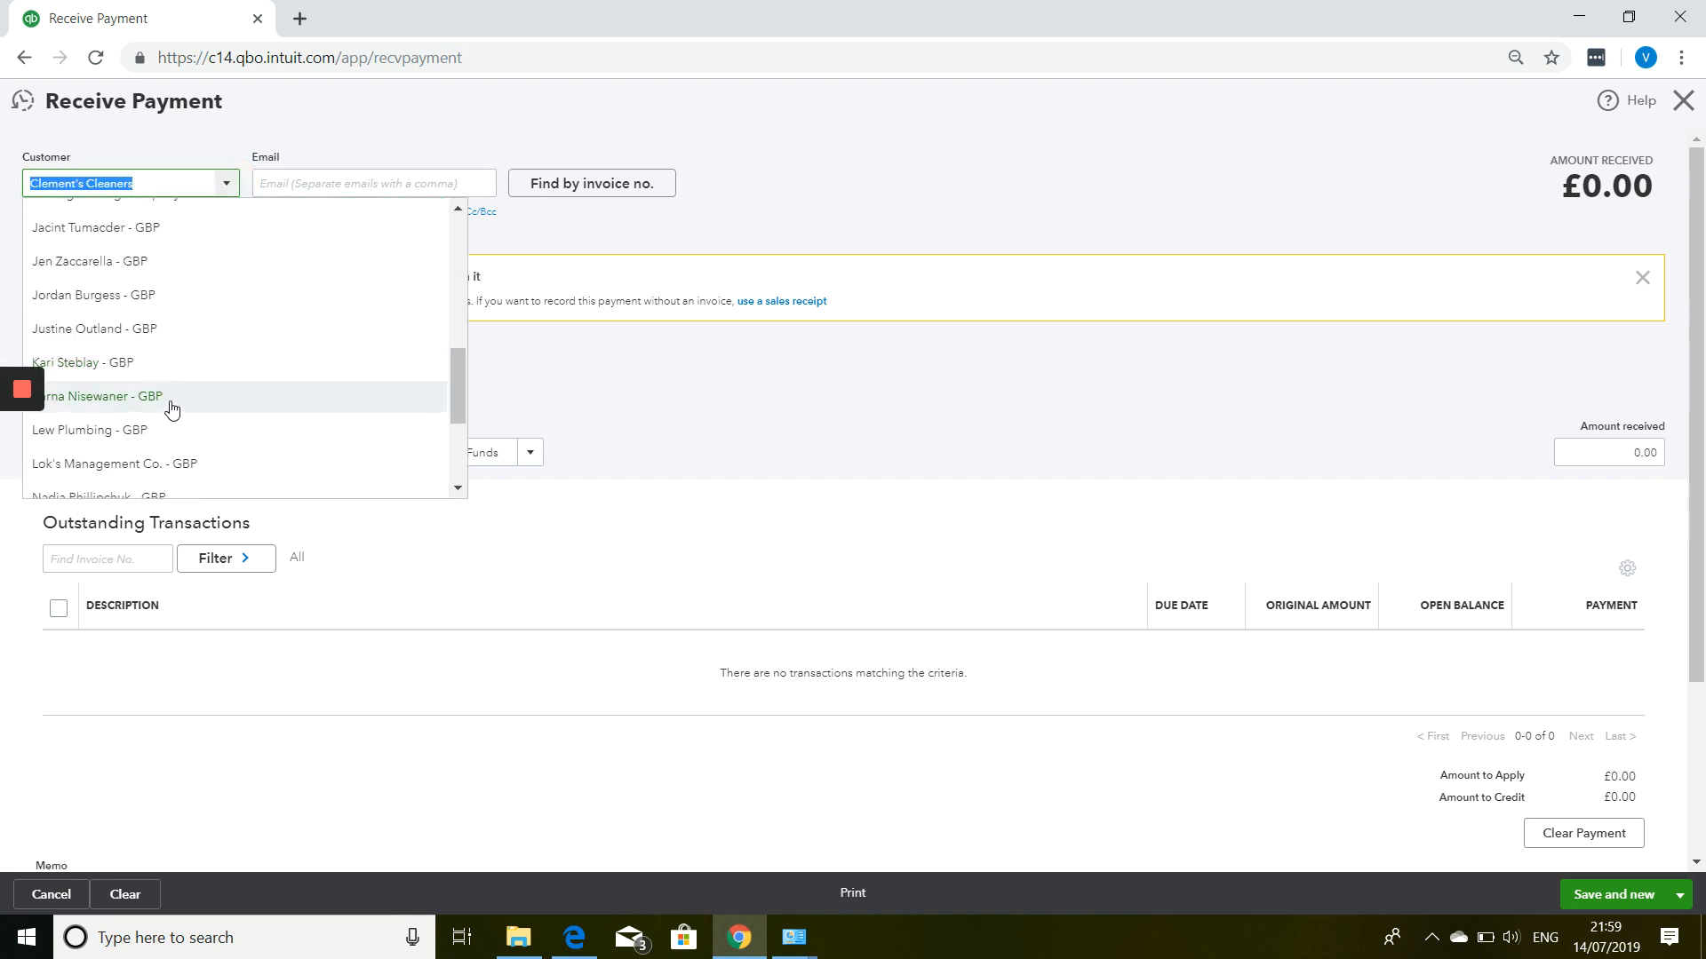
pyautogui.click(172, 407)
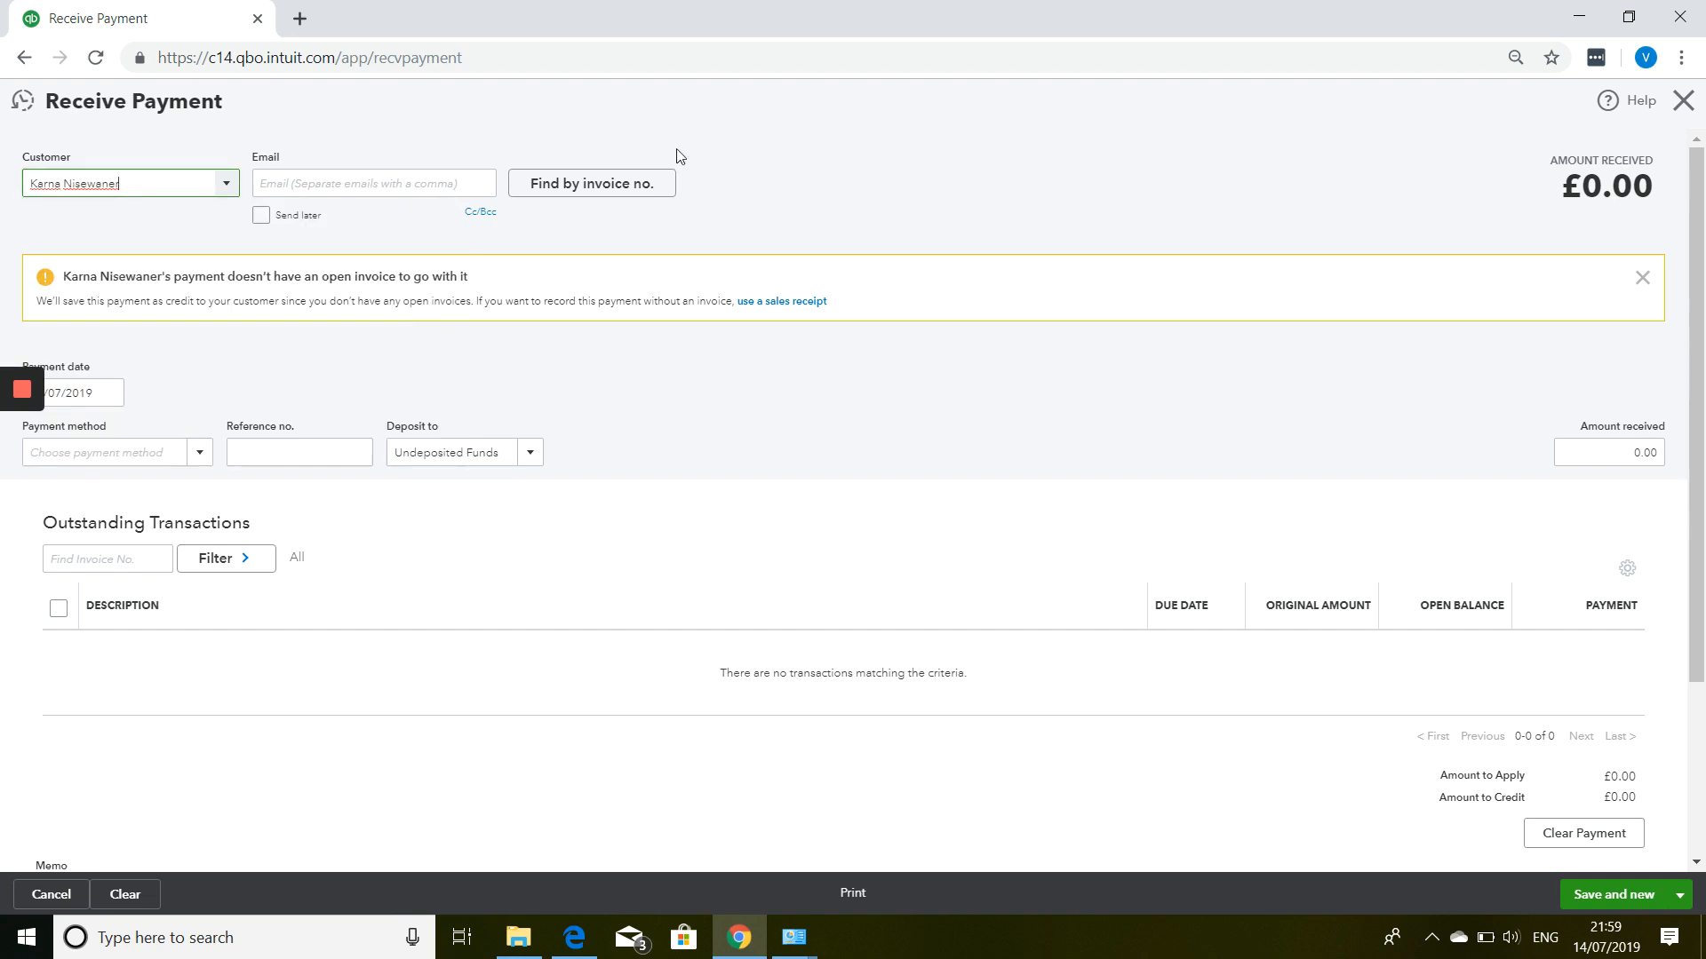
pyautogui.click(1682, 103)
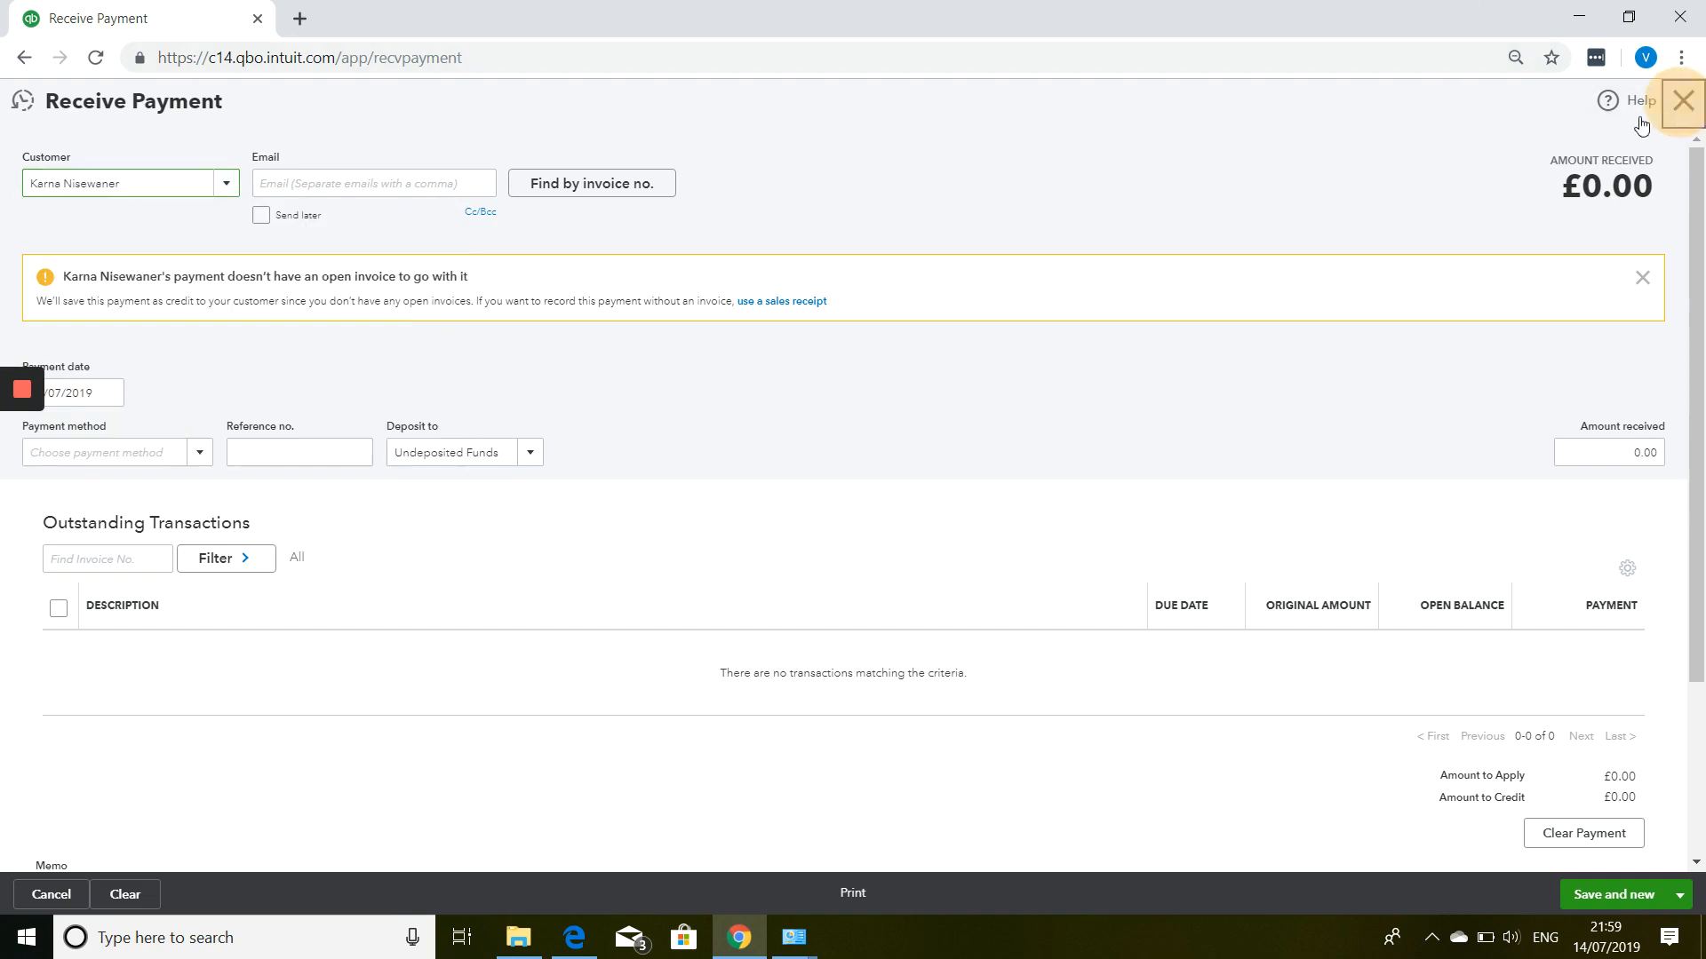
pyautogui.click(946, 523)
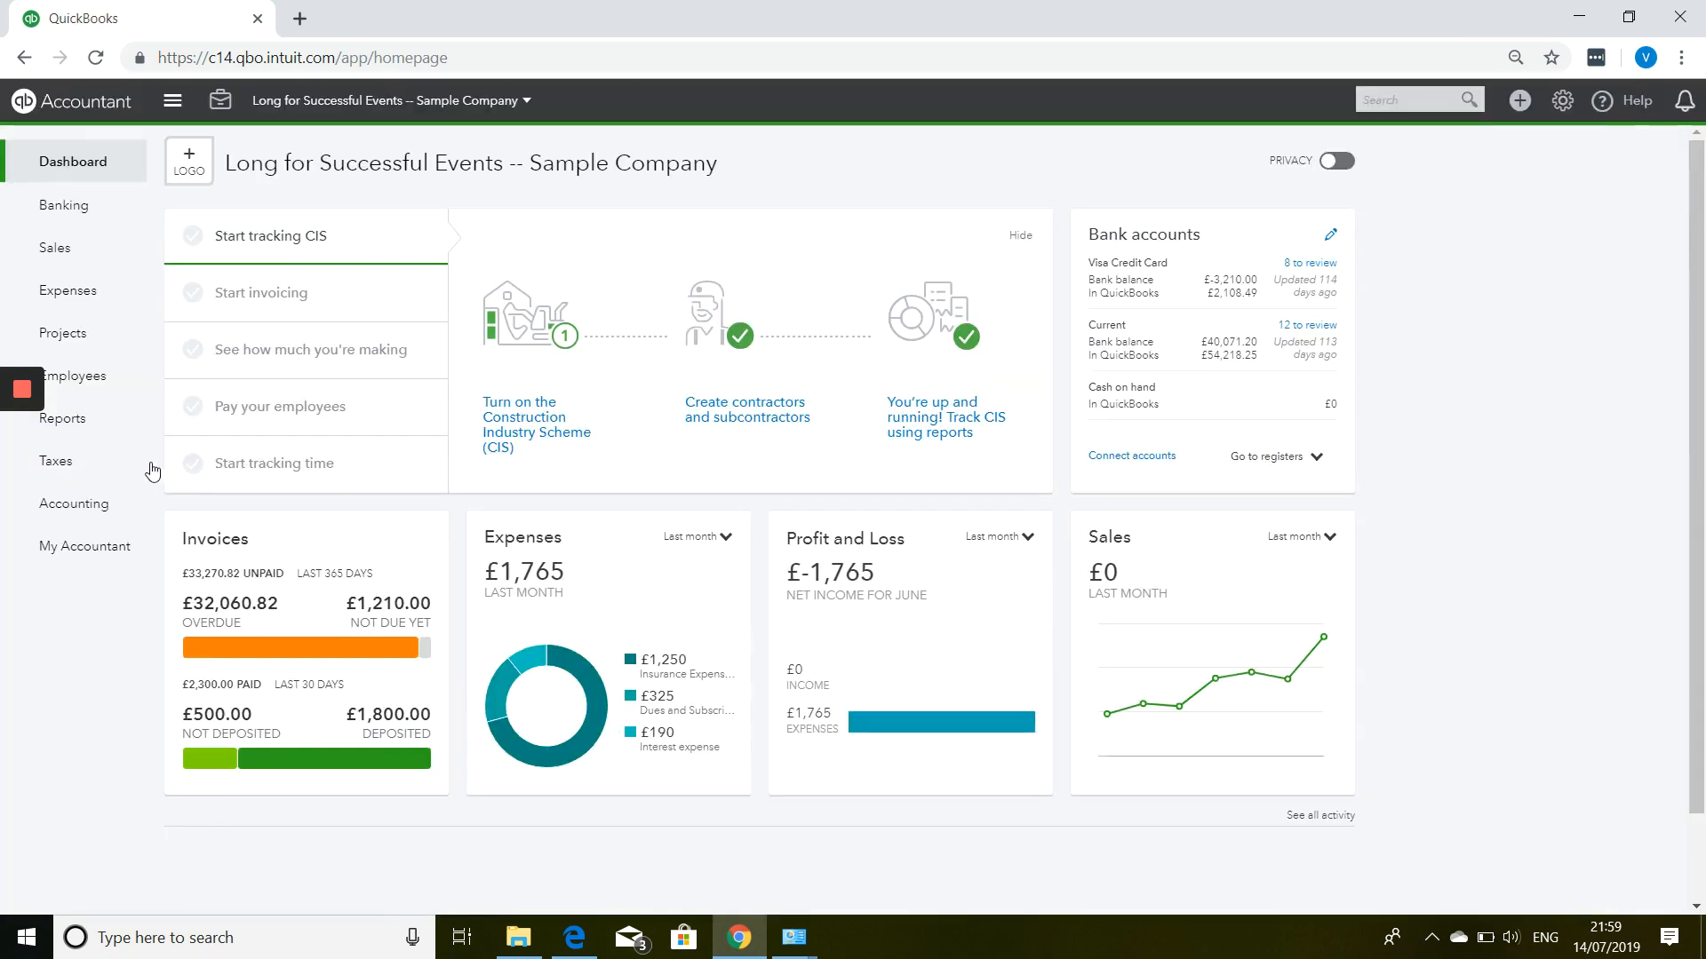
# Open the Open Invoices report under Who owes you and dismiss the customisation tour.
pyautogui.click(96, 430)
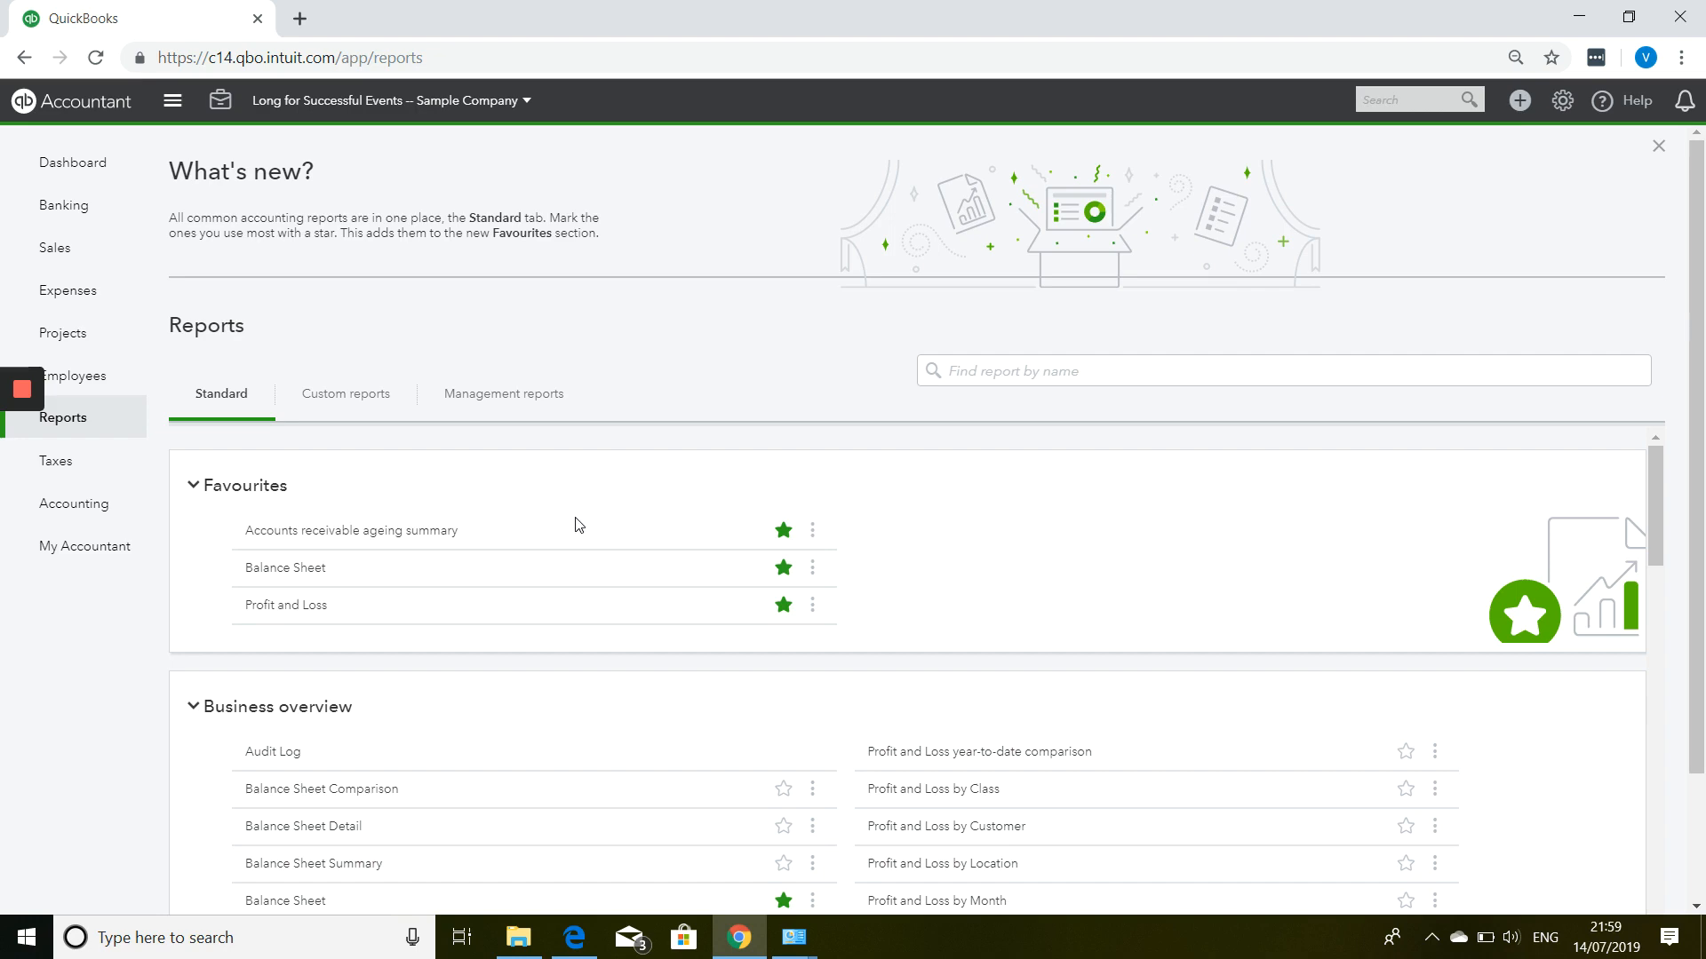
pyautogui.scroll(-5, 835, 462)
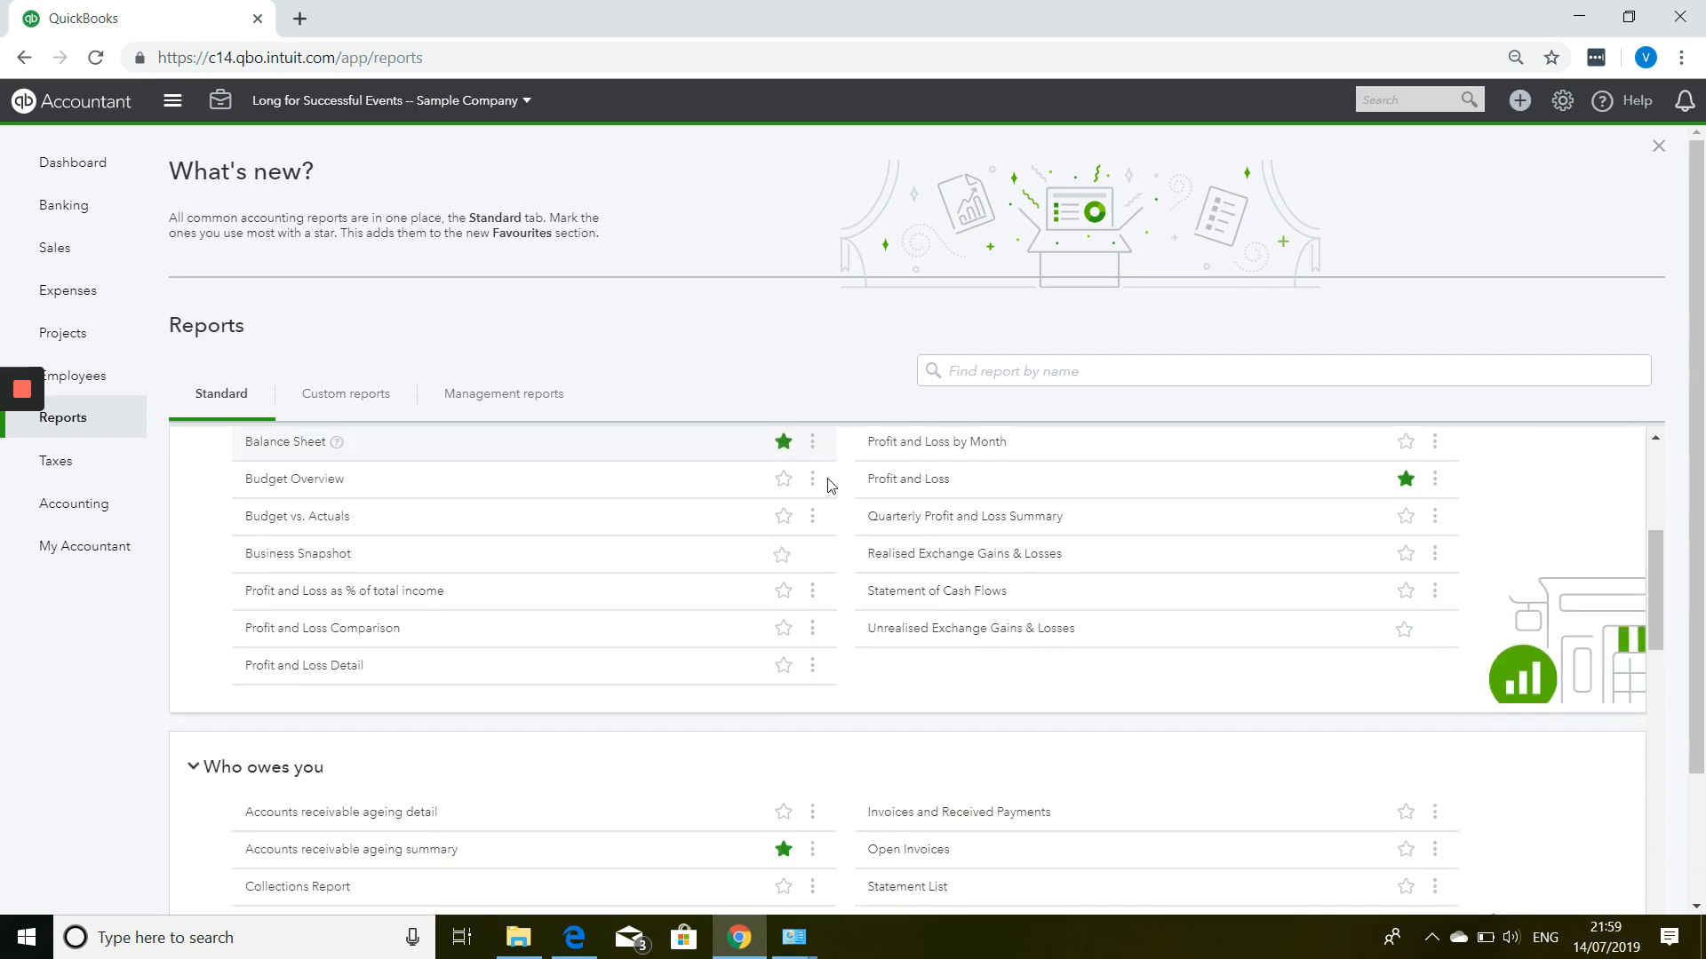
pyautogui.scroll(-4, 830, 485)
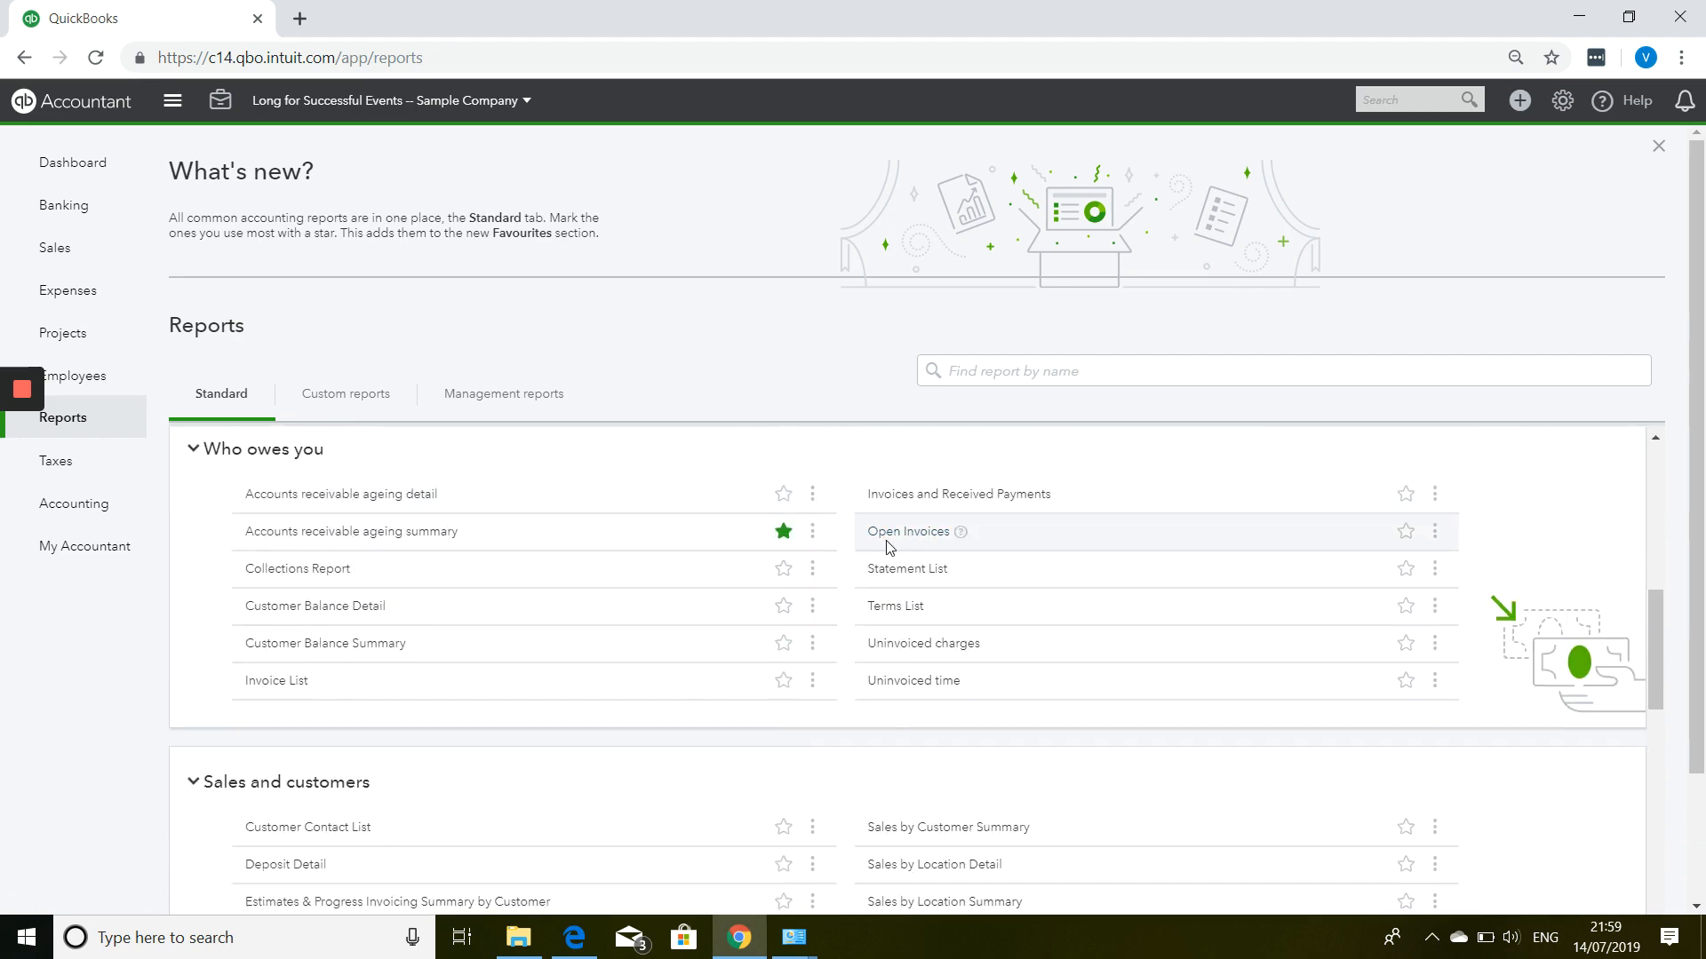
pyautogui.click(878, 532)
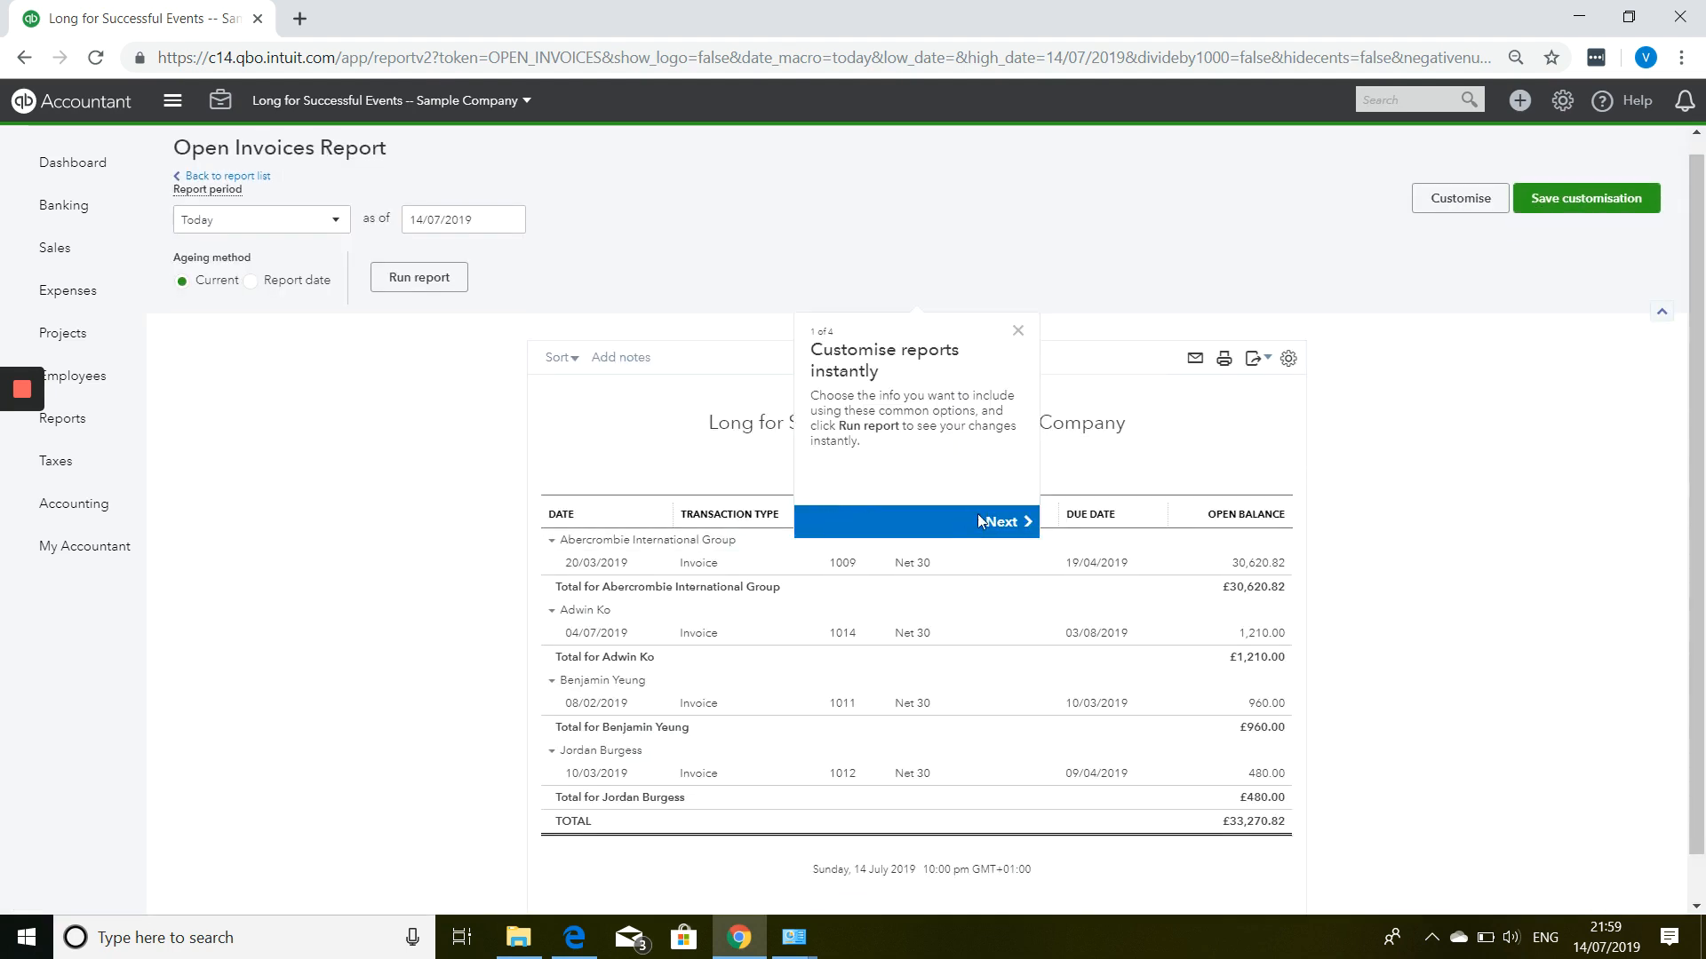
pyautogui.click(1018, 331)
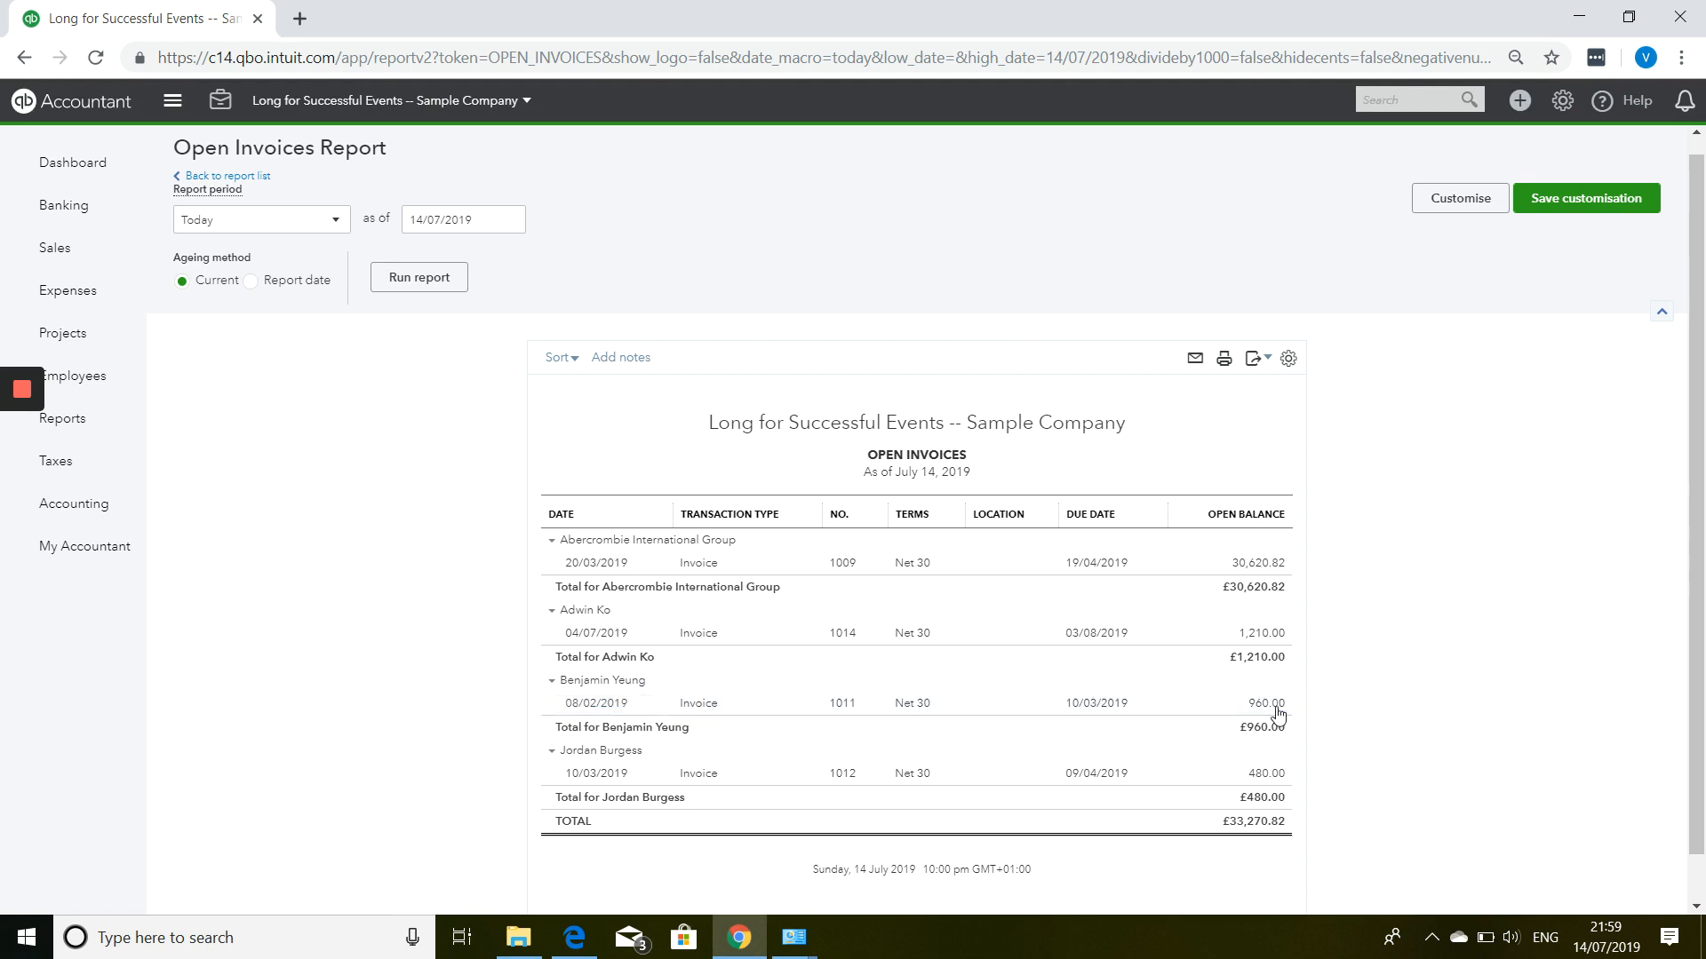
pyautogui.click(1520, 101)
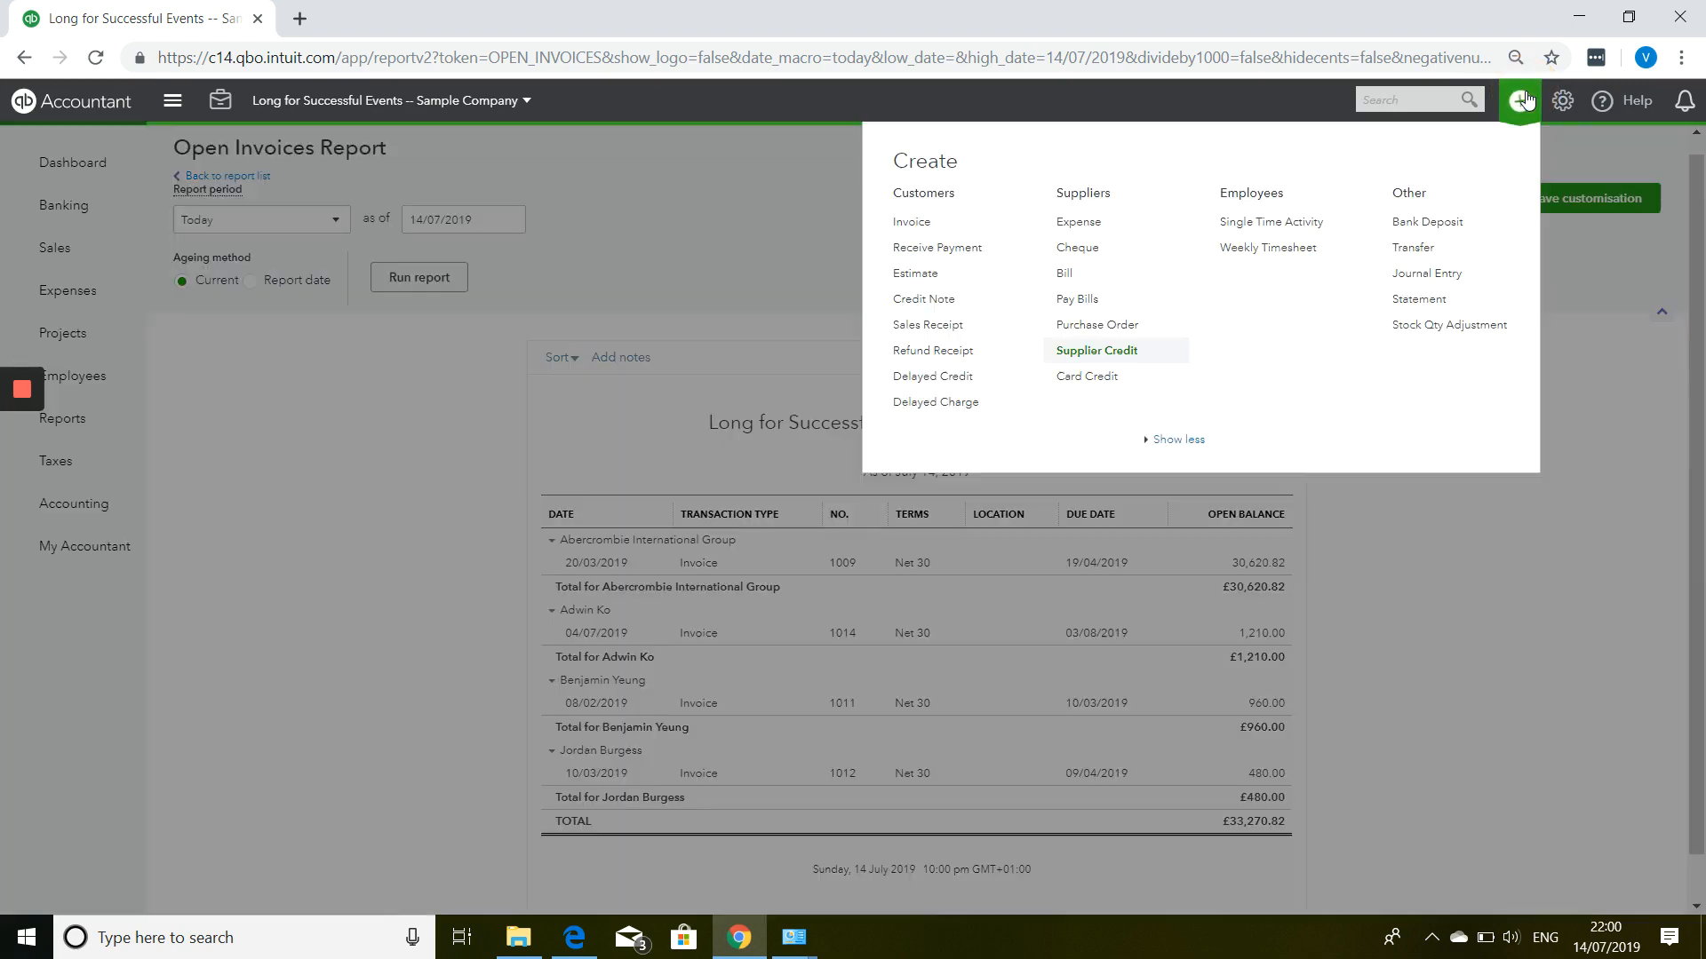
# Start a customer payment dated 10/07/2019 by Cheque for the customer found by searching 'ben'.
pyautogui.click(974, 251)
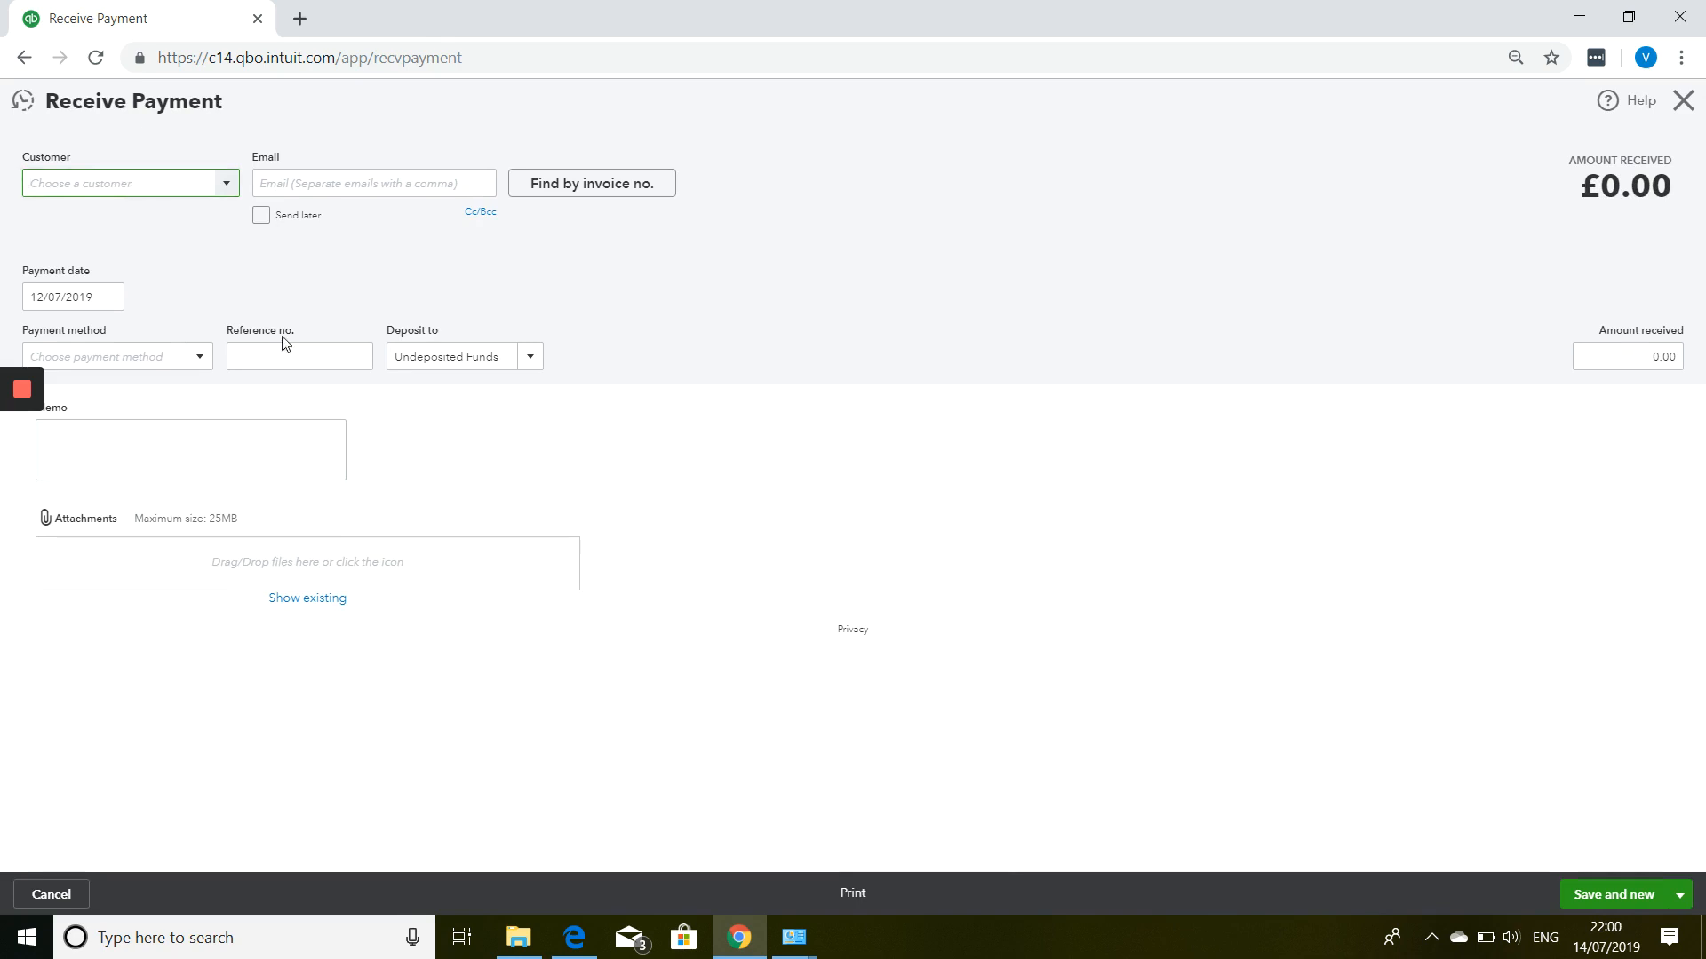
pyautogui.write('ben')
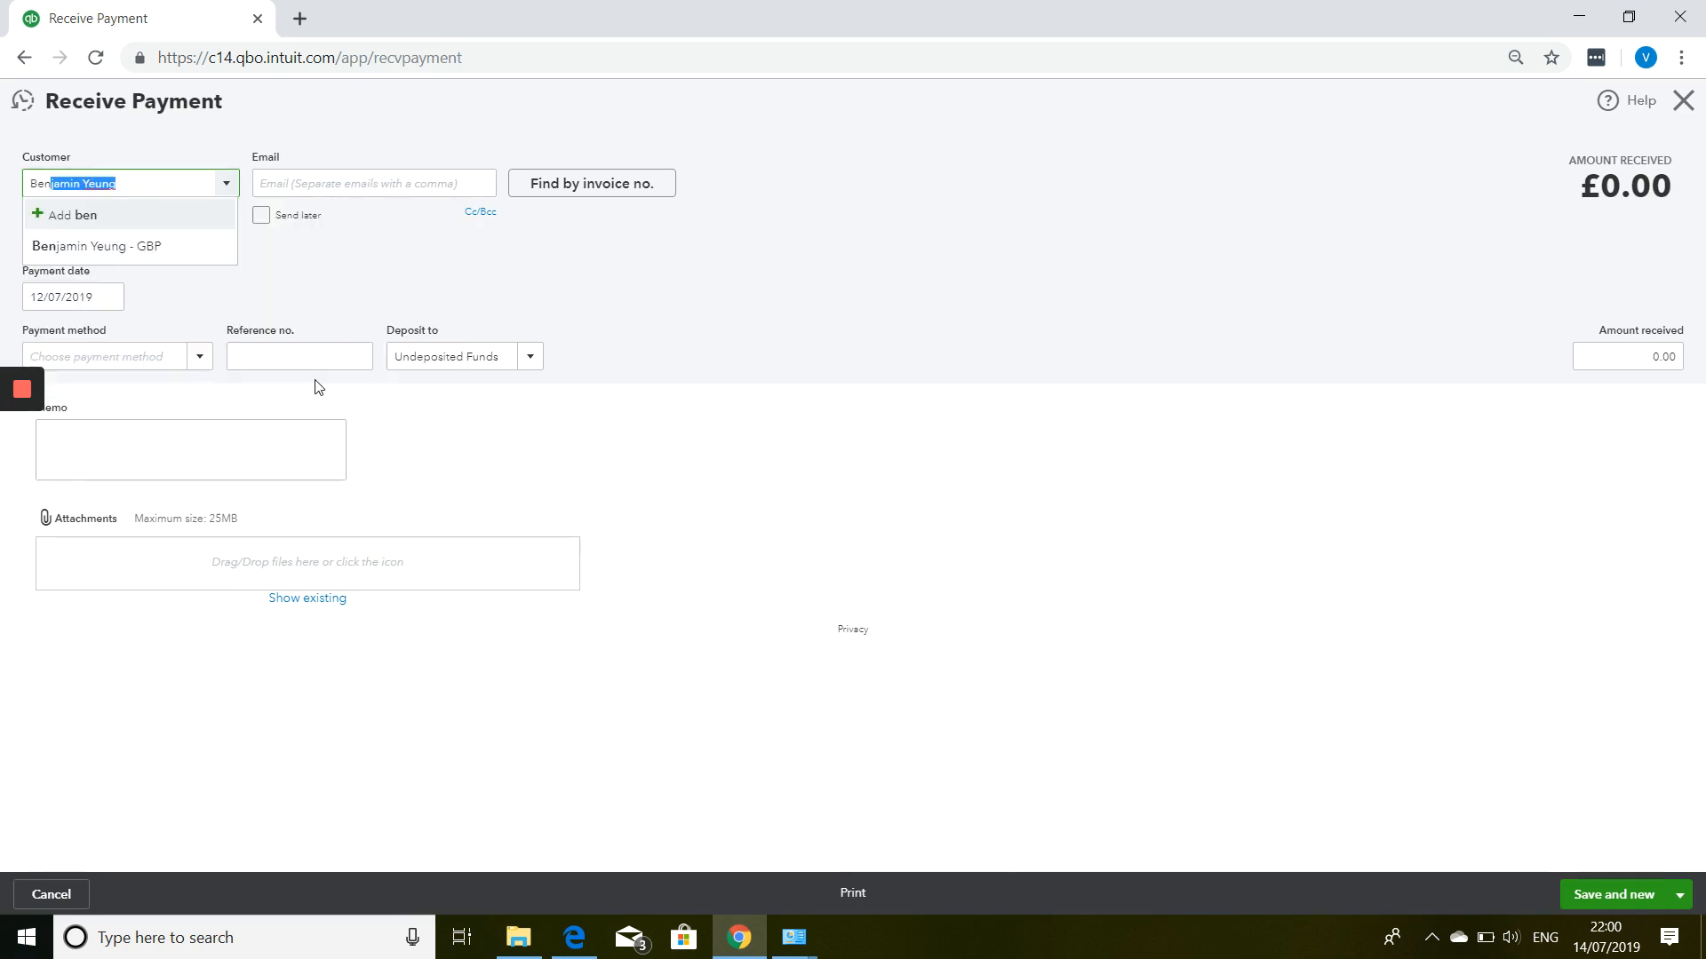
pyautogui.press('Tab')
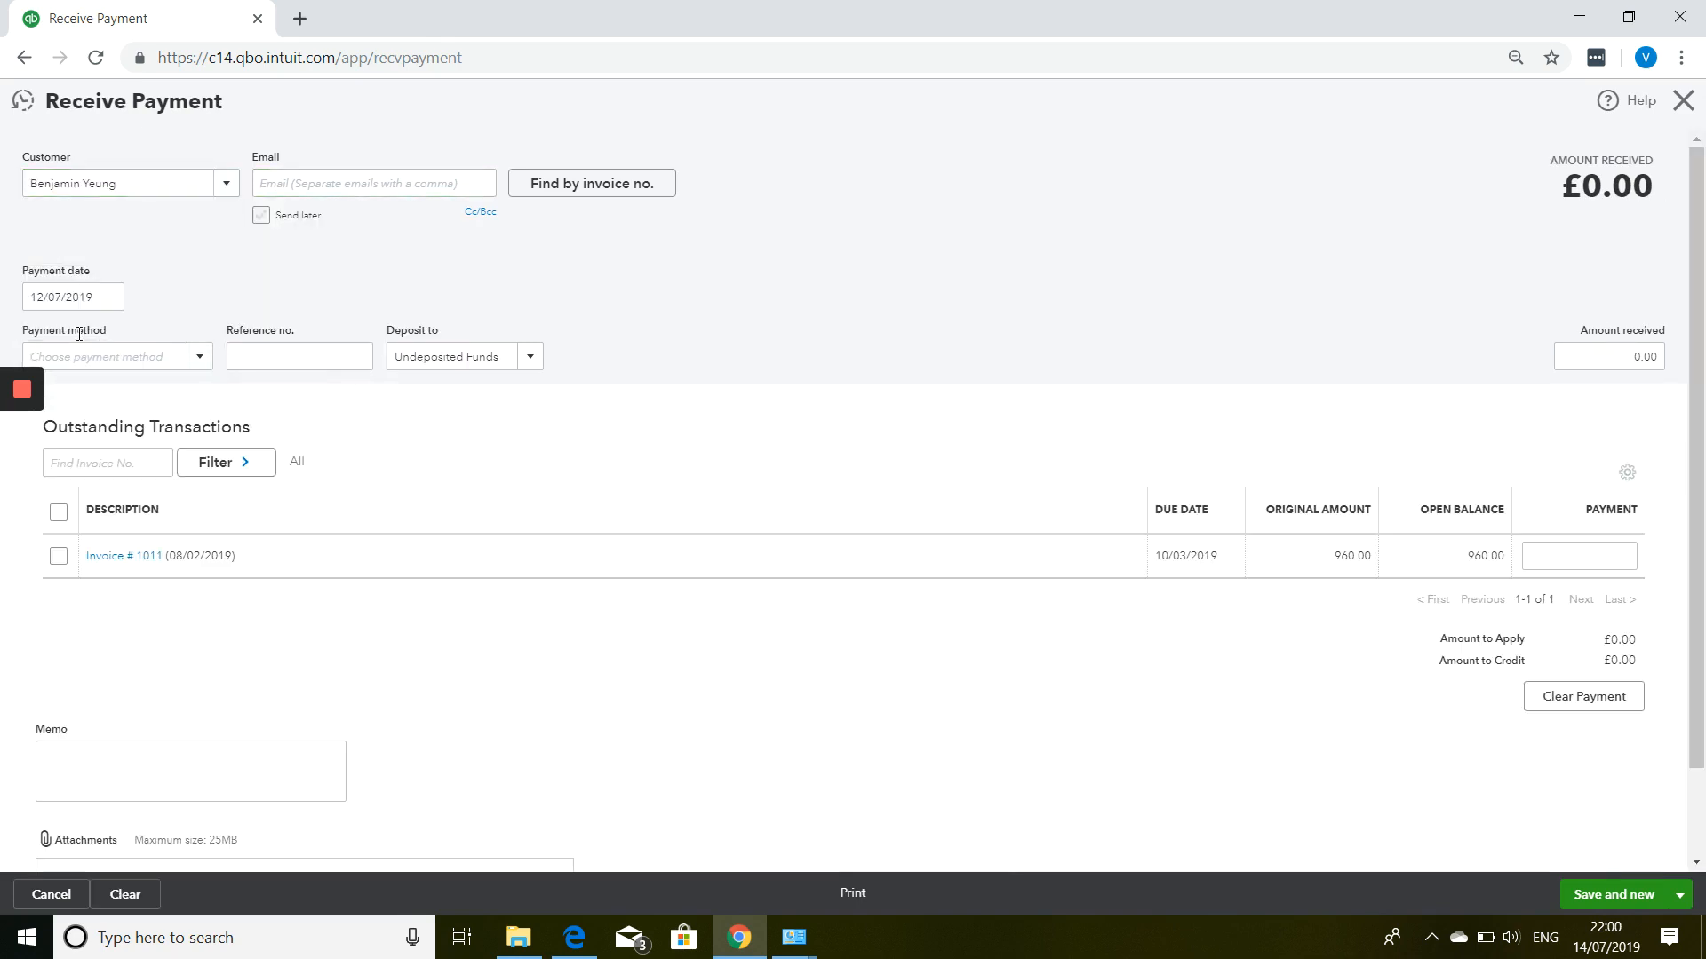
pyautogui.click(110, 298)
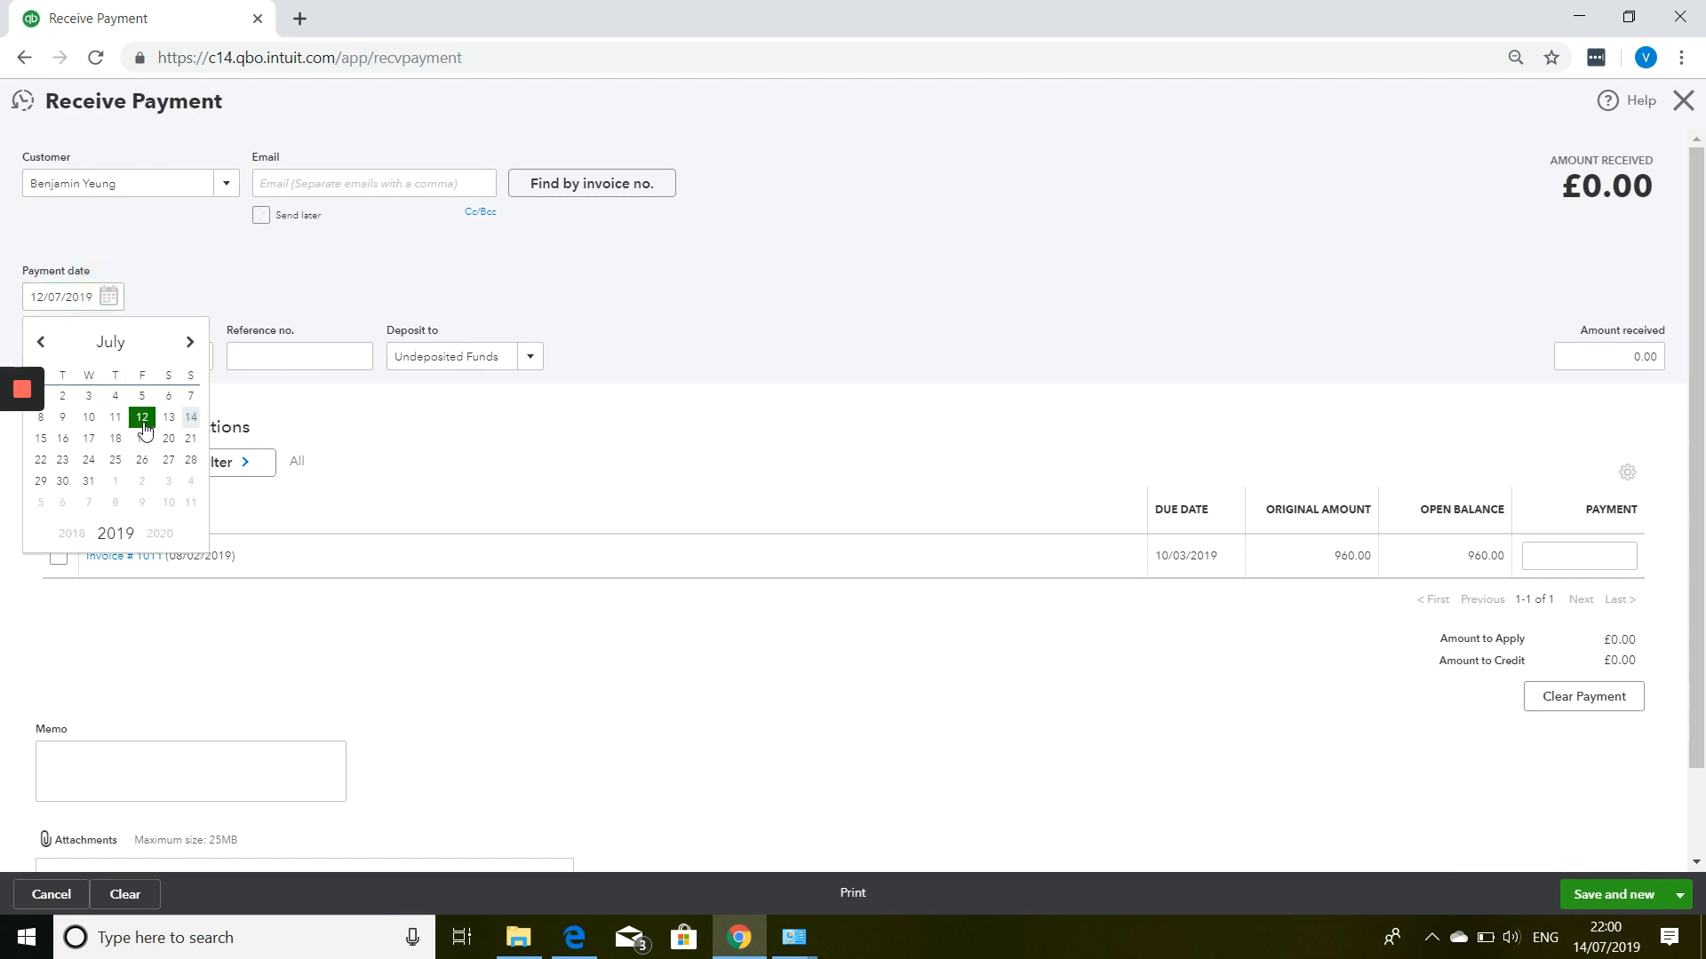
pyautogui.click(89, 418)
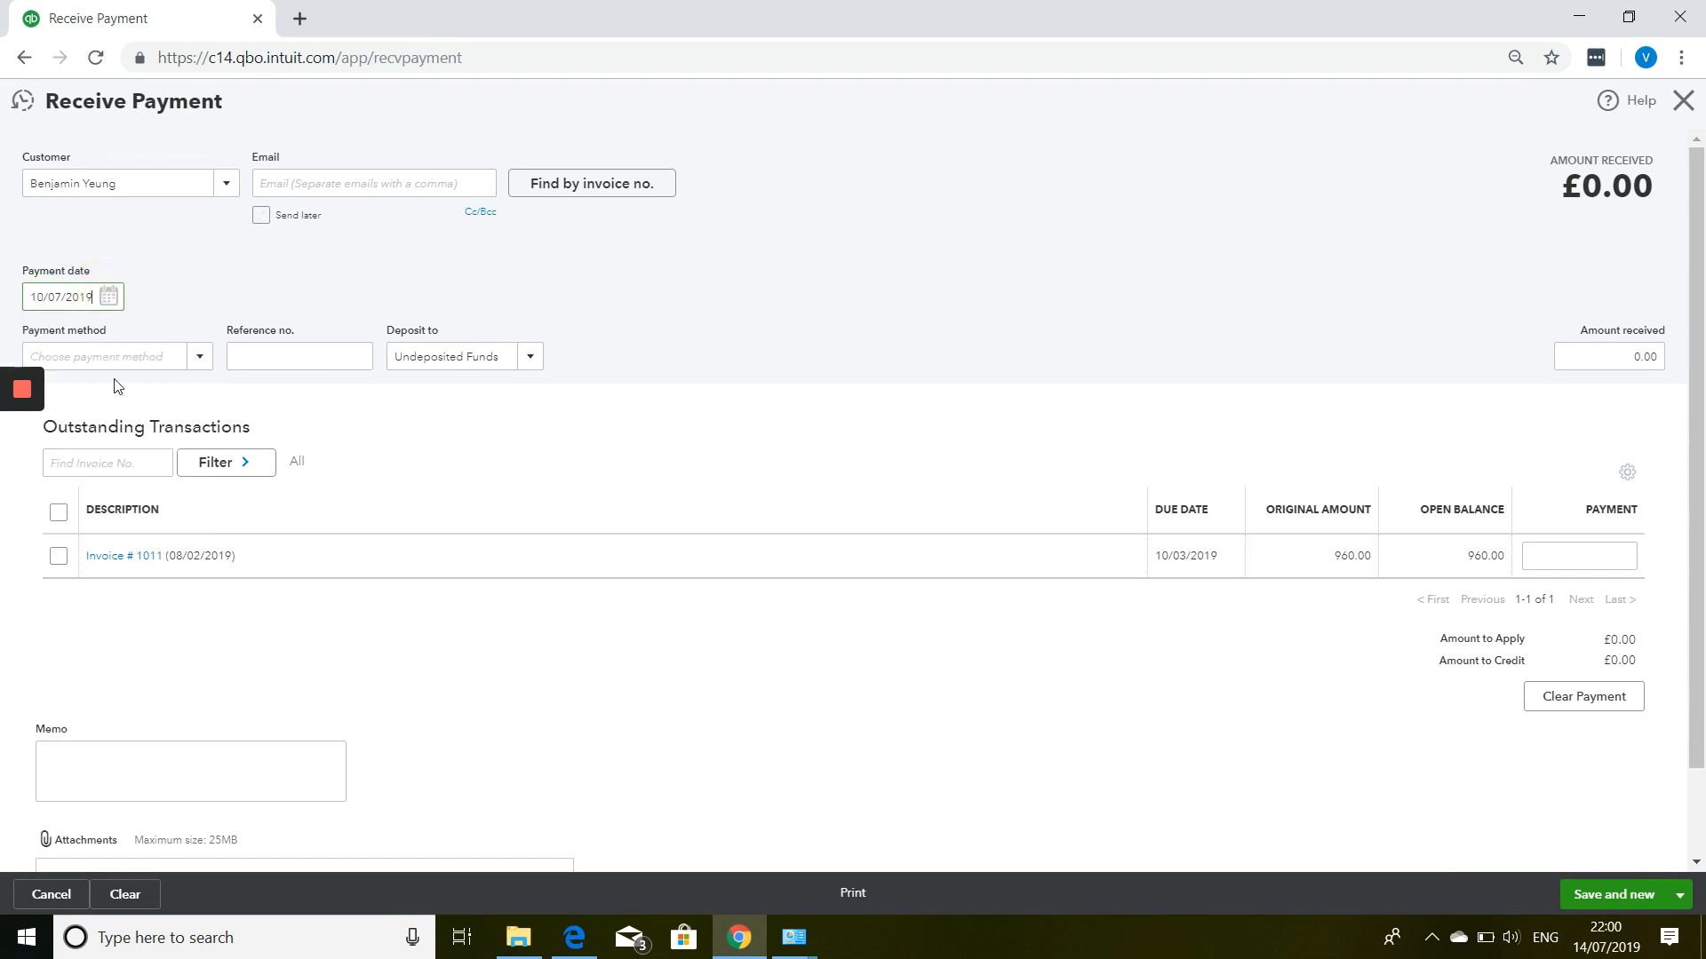
pyautogui.click(200, 359)
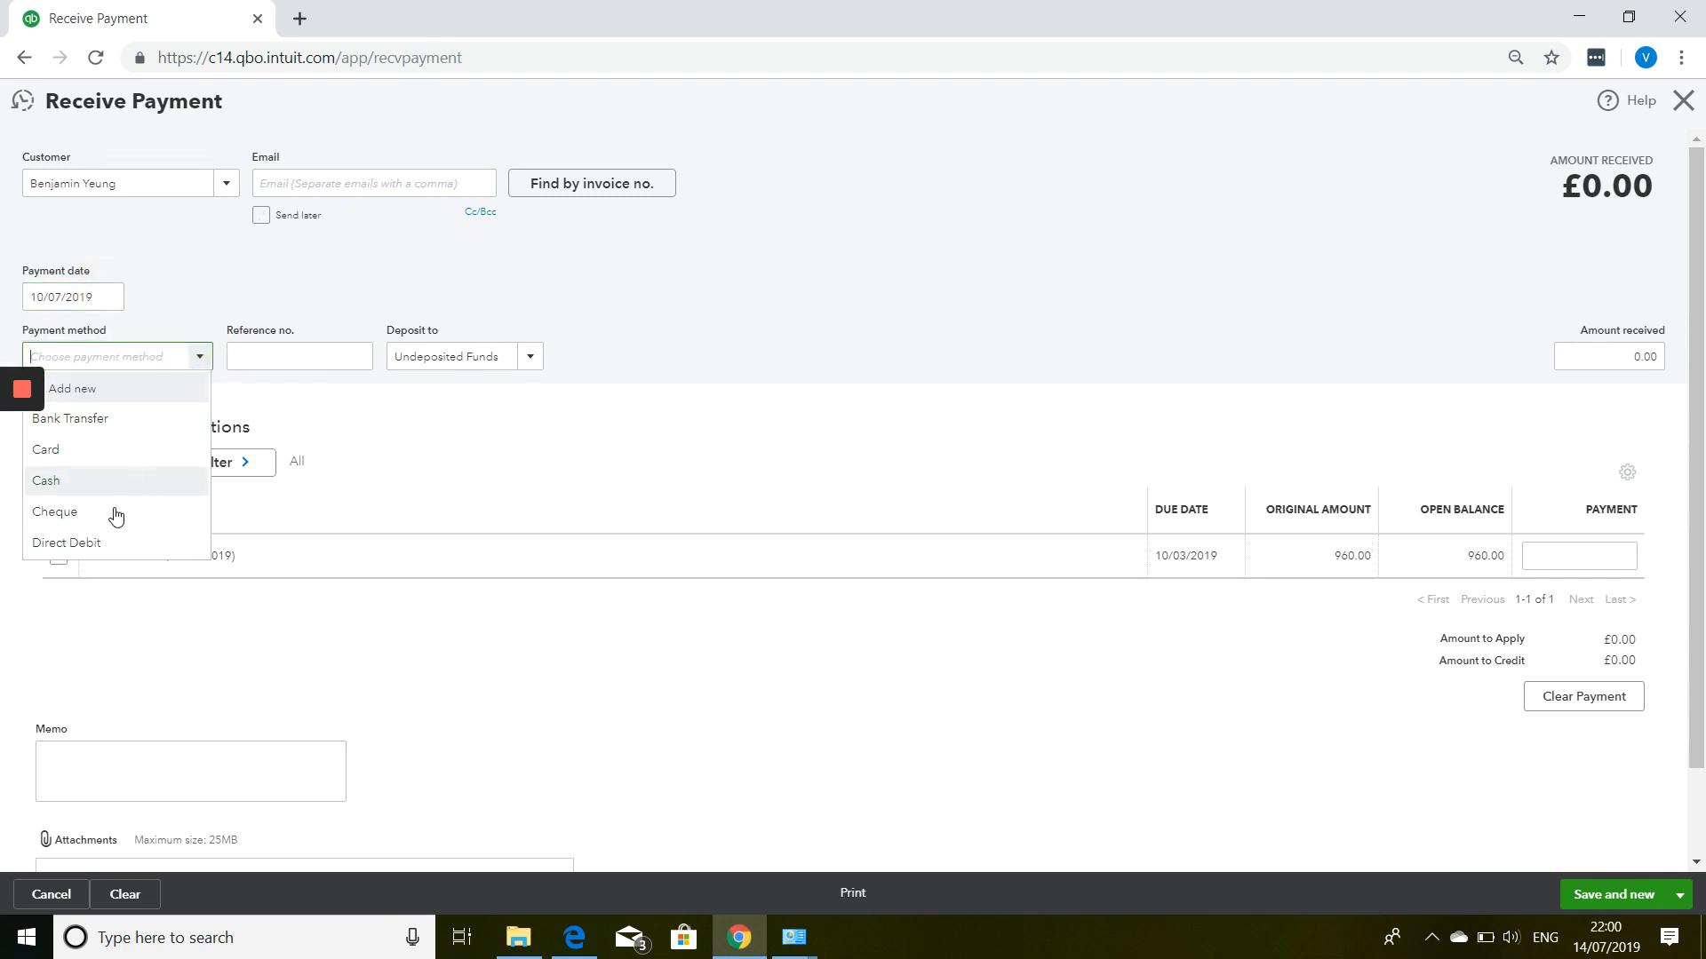
pyautogui.click(98, 511)
pyautogui.click(250, 358)
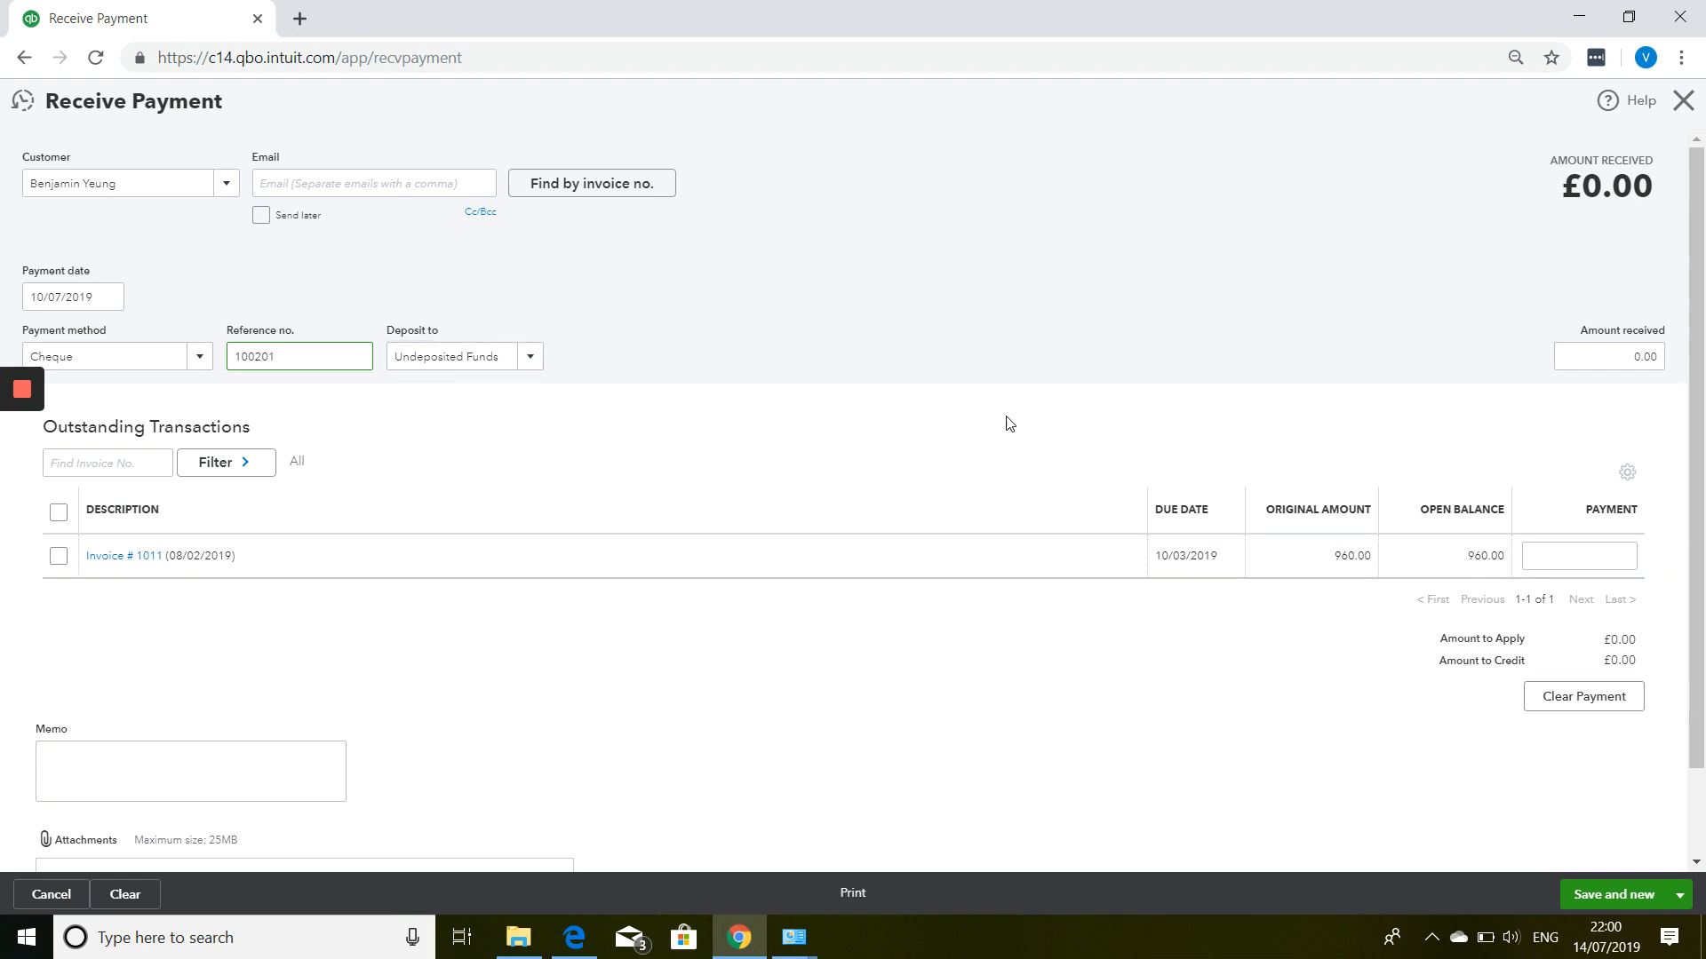
# Apply 300.00 to invoice 1011 and save and close the payment.
pyautogui.click(1623, 557)
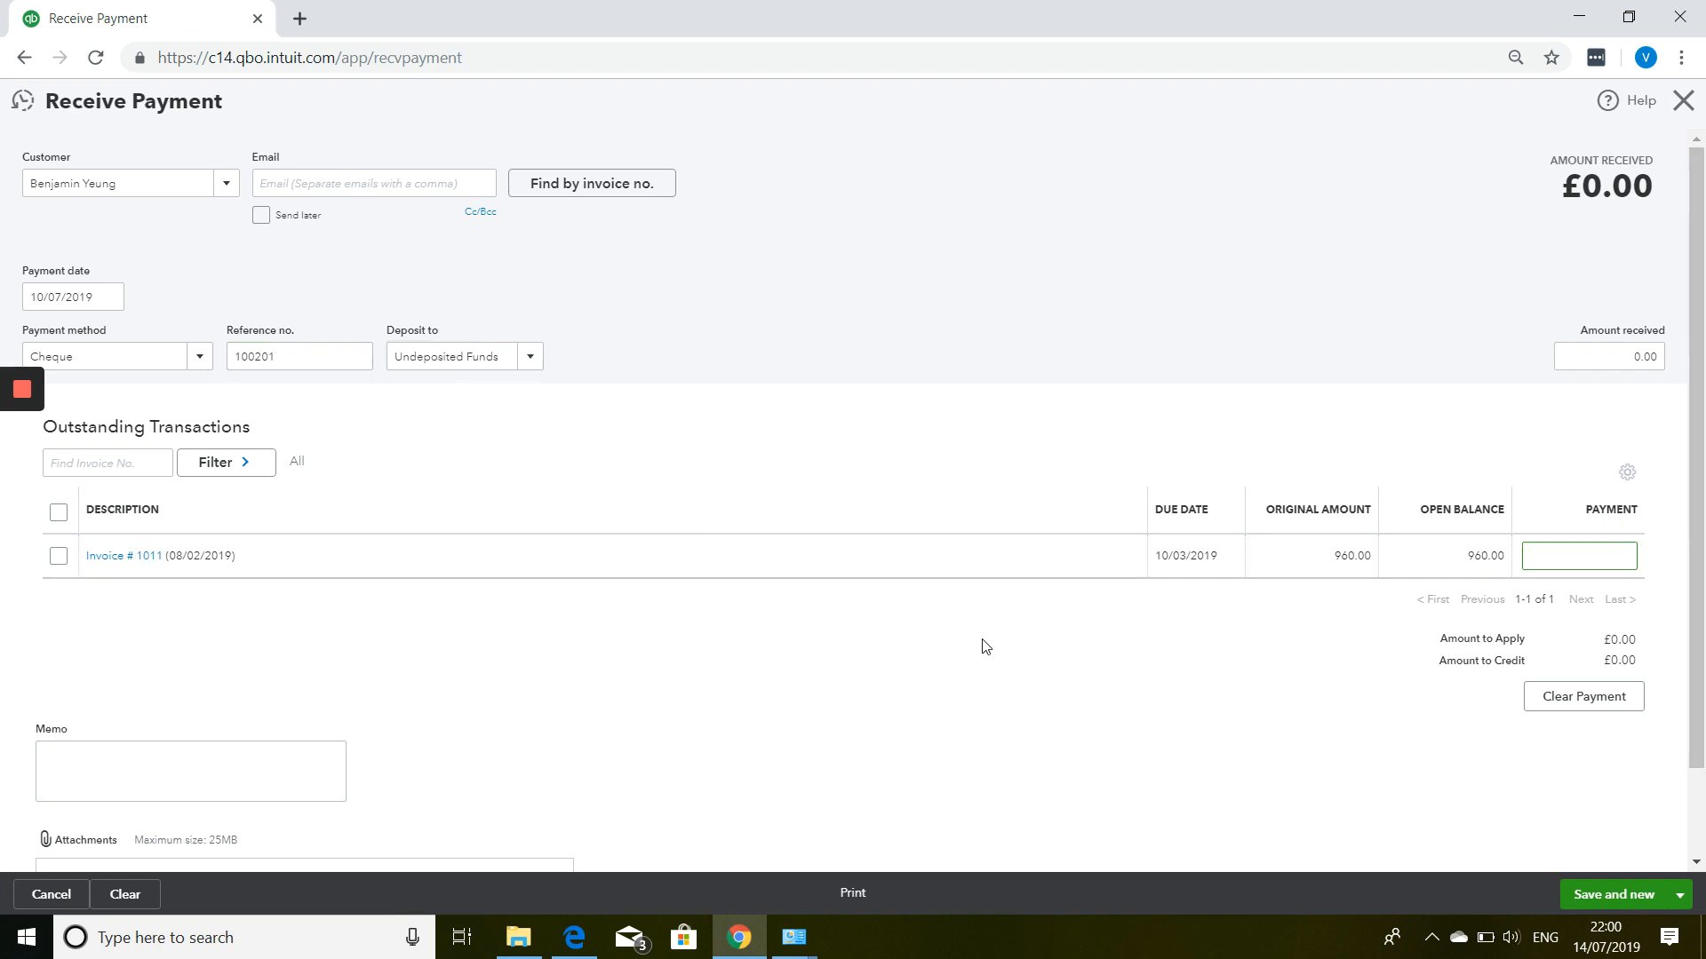
pyautogui.write('300.00')
pyautogui.click(985, 646)
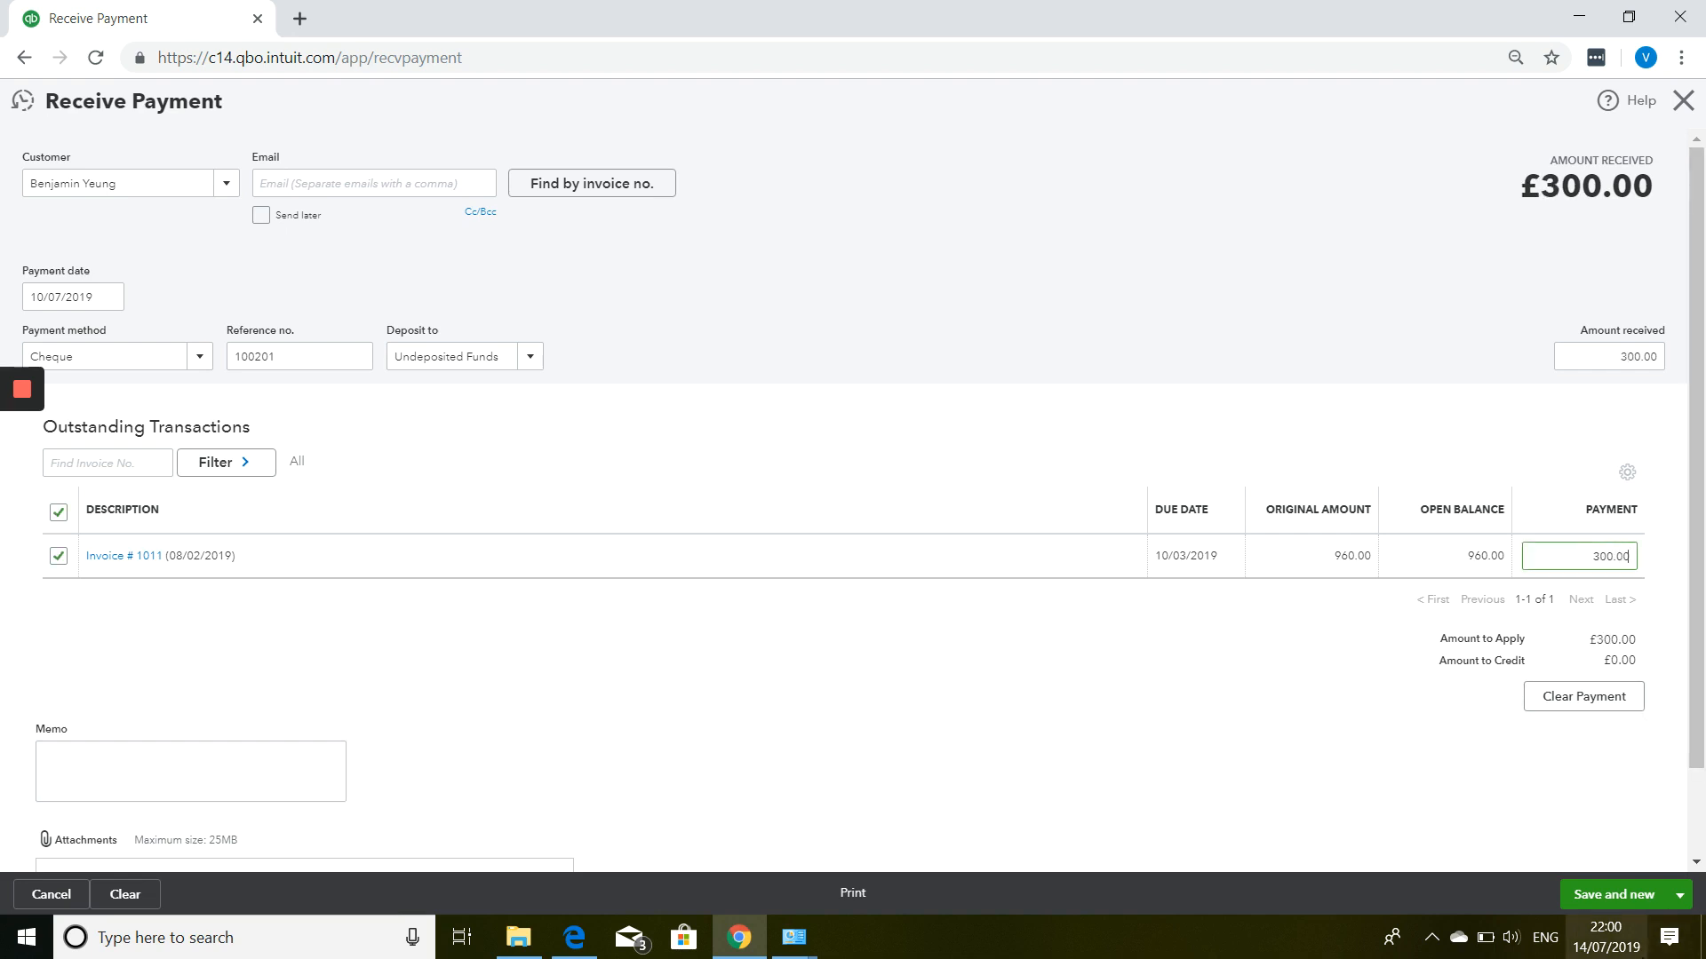
pyautogui.click(1680, 894)
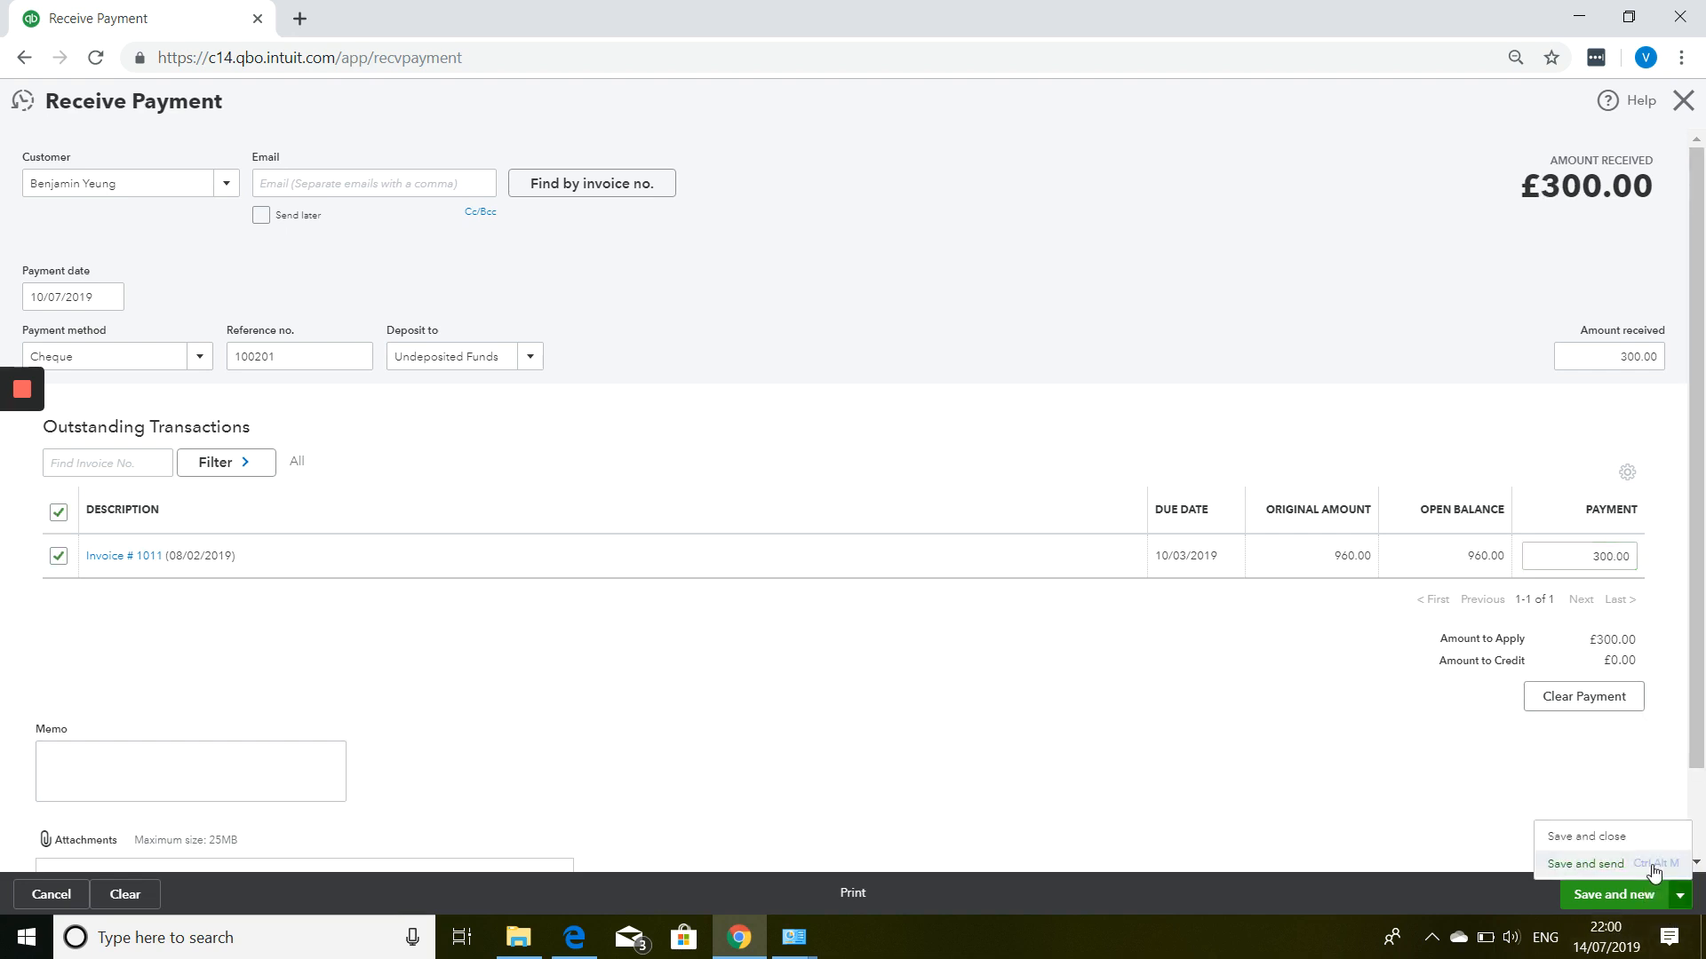
pyautogui.click(1626, 837)
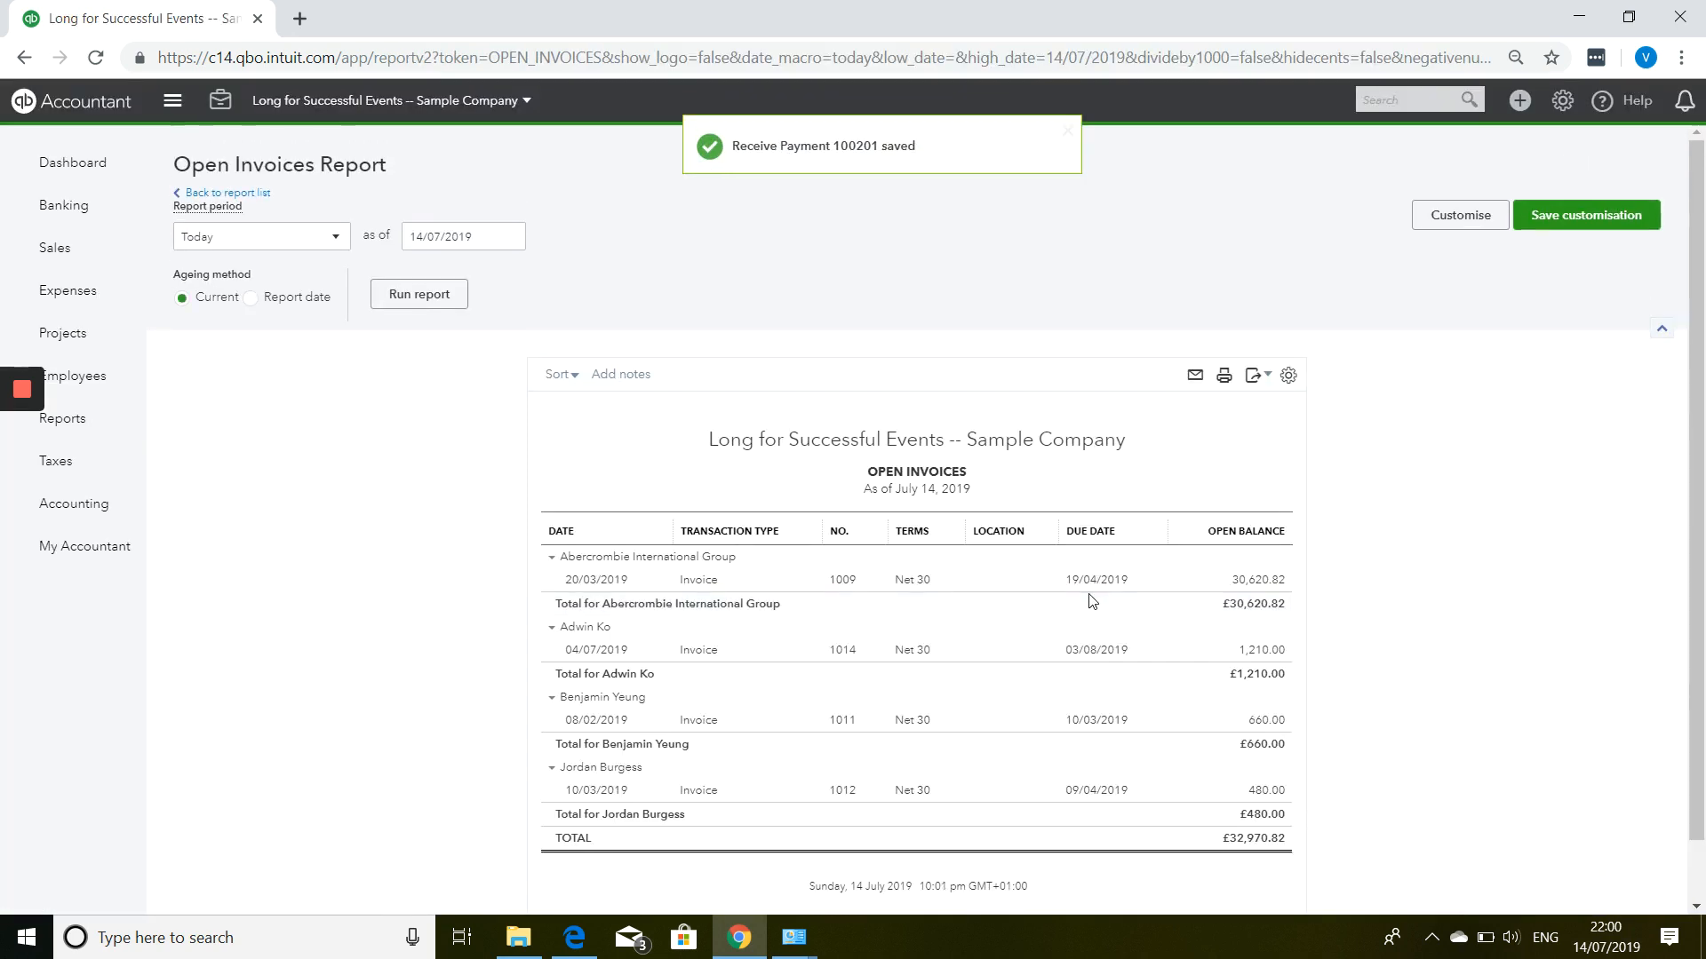
# Create a bank deposit dated 13/07/2019 including the £500.00 and £300.00 cheque payments.
pyautogui.click(1516, 112)
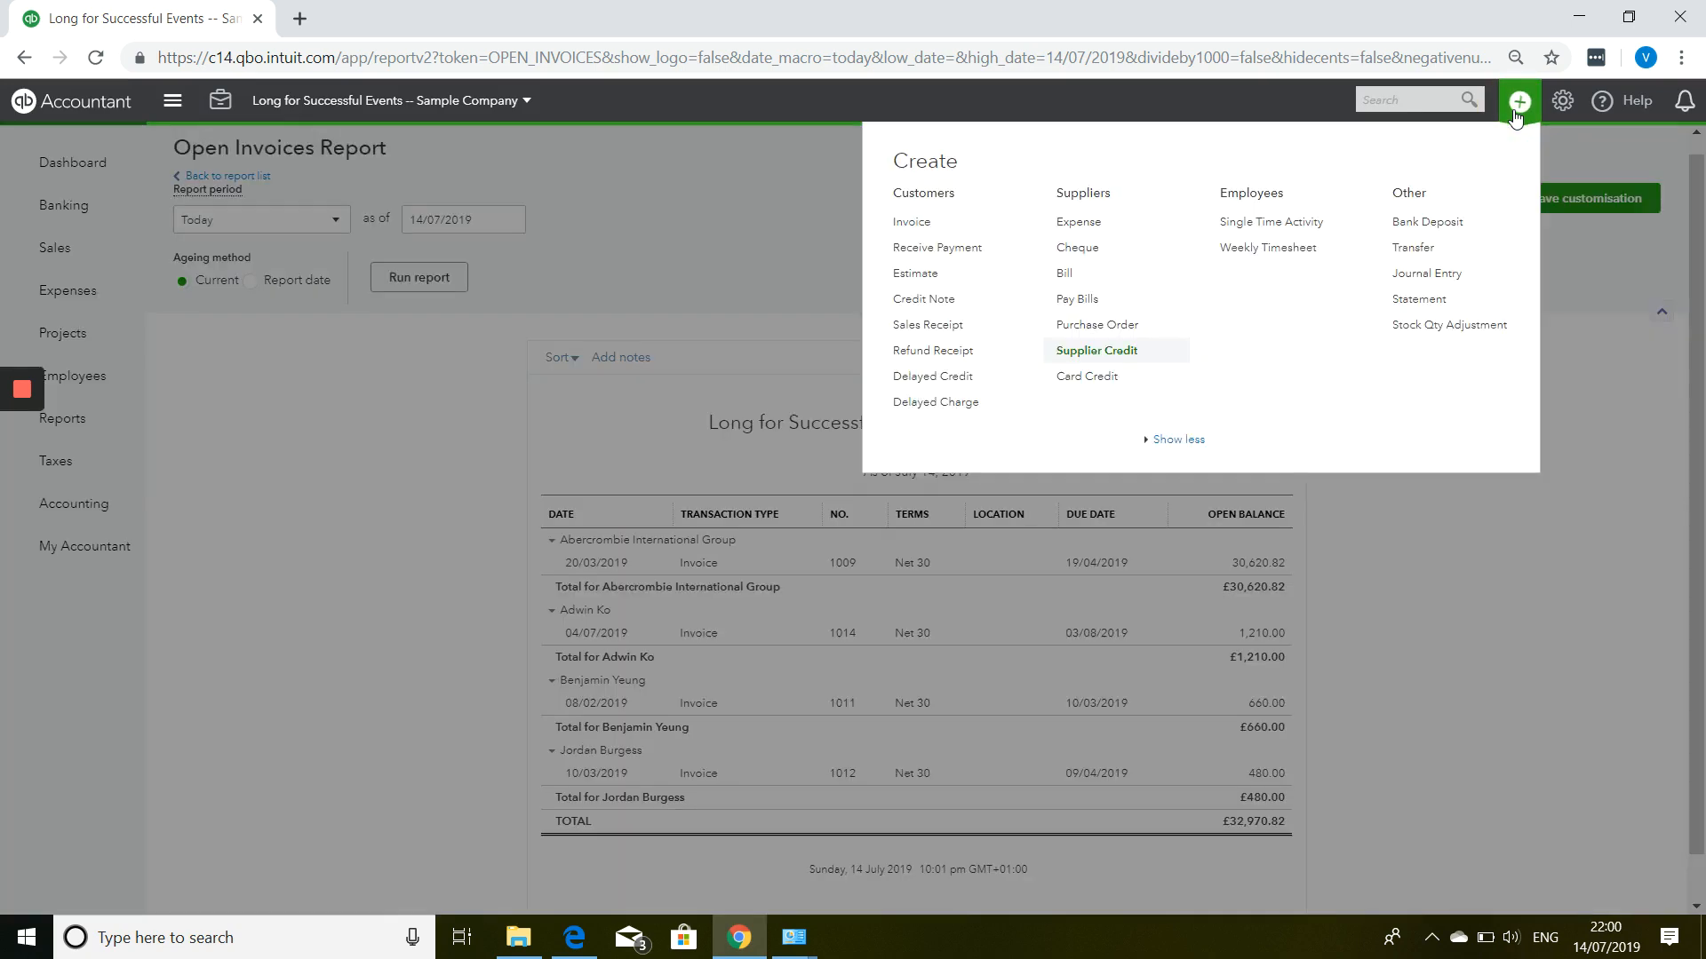
pyautogui.click(1453, 220)
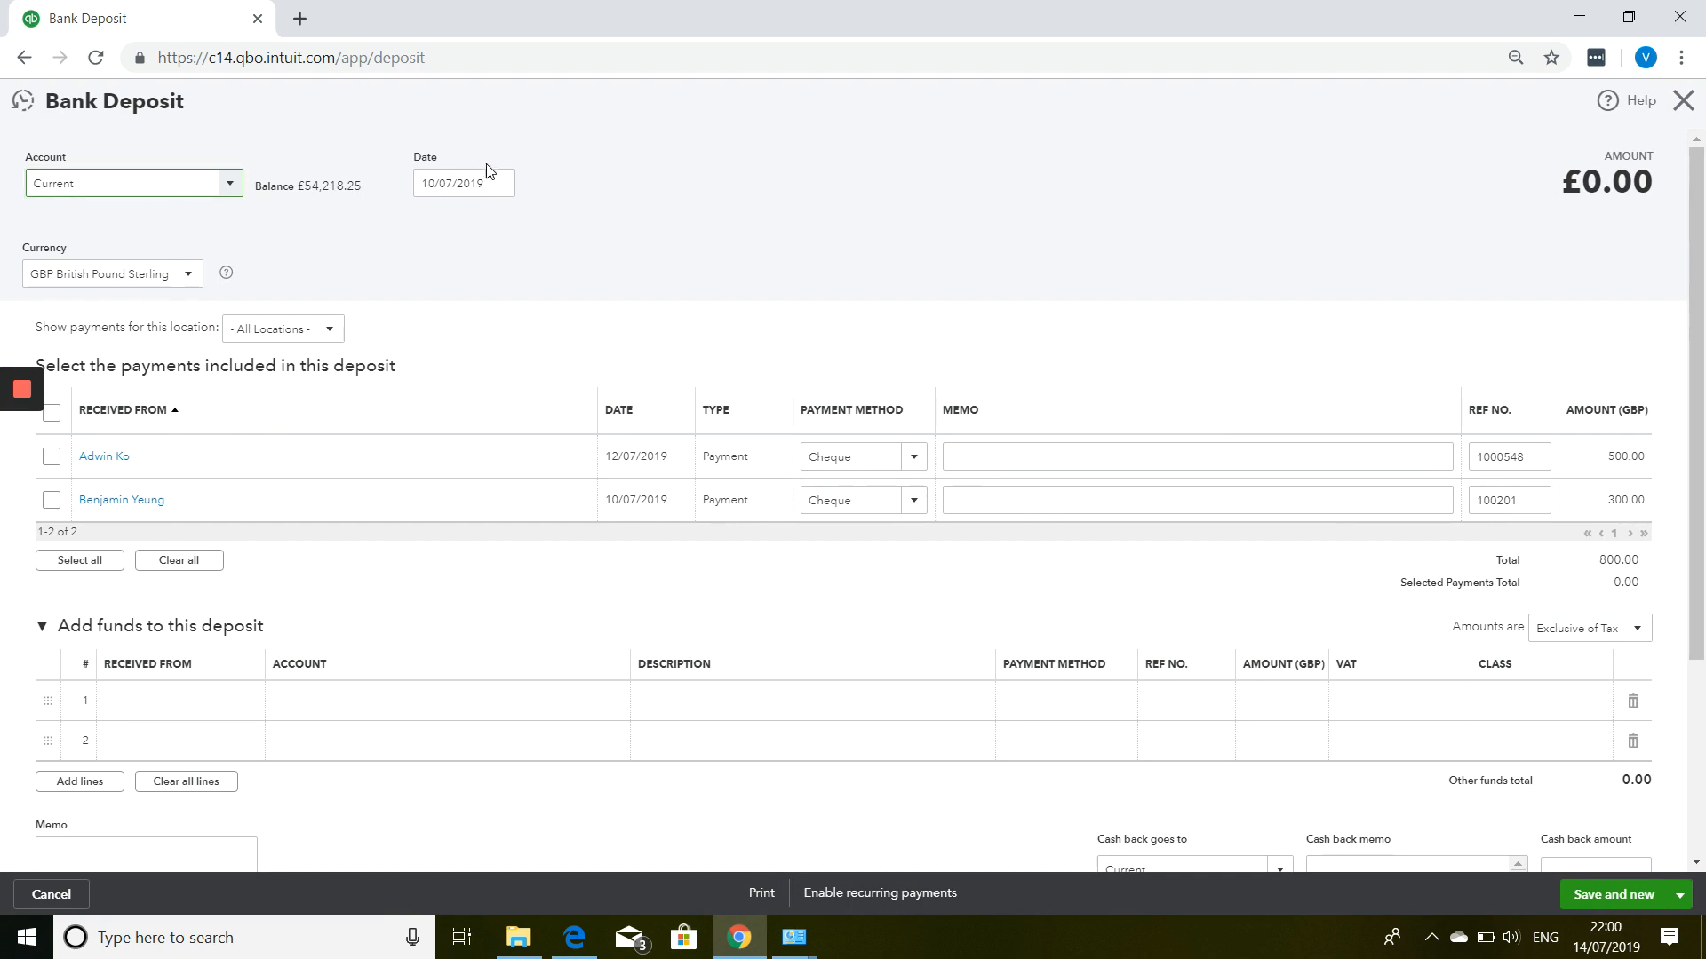
pyautogui.click(498, 183)
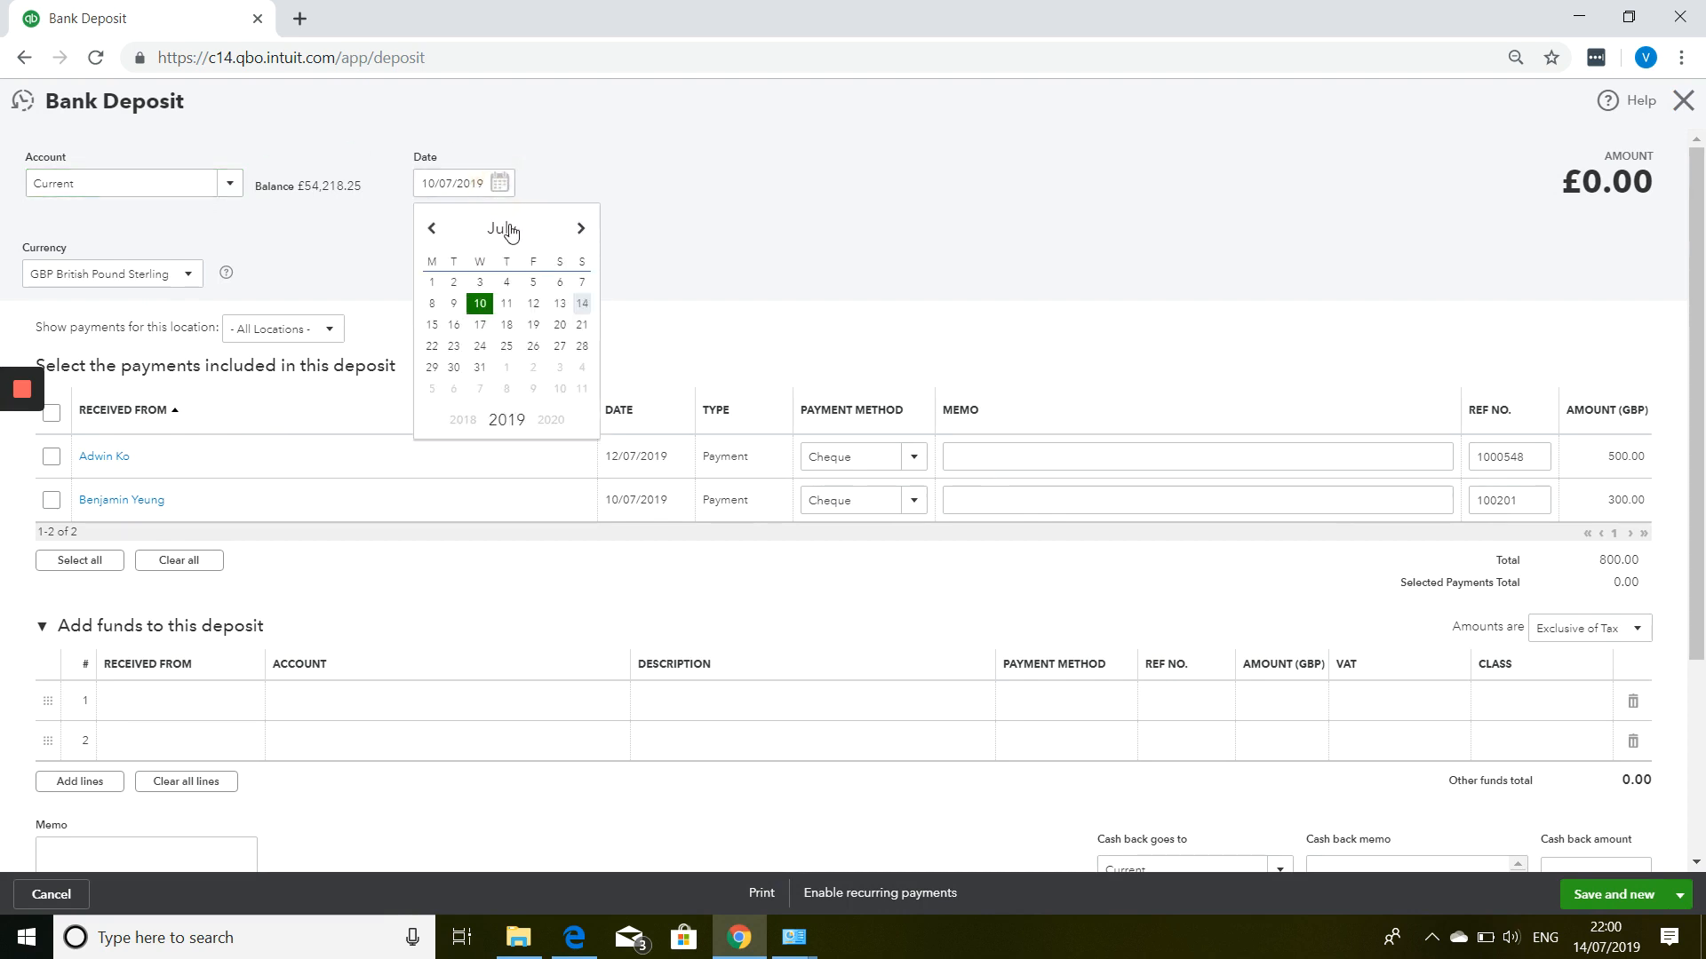
pyautogui.click(560, 304)
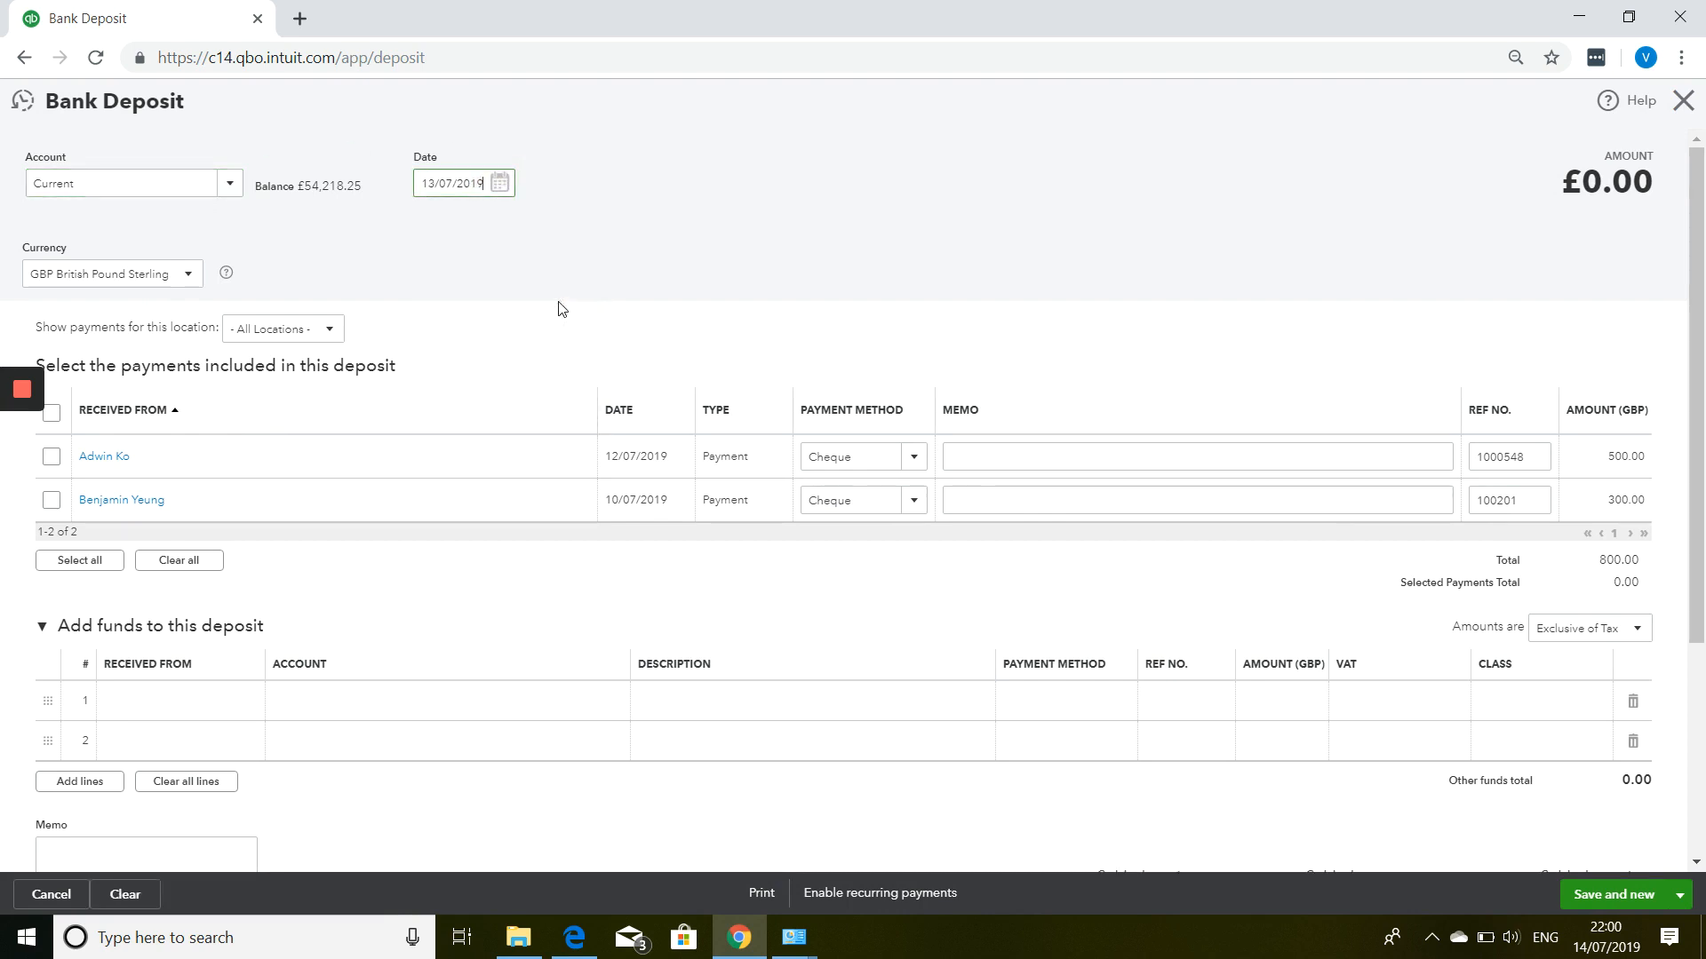
pyautogui.click(52, 458)
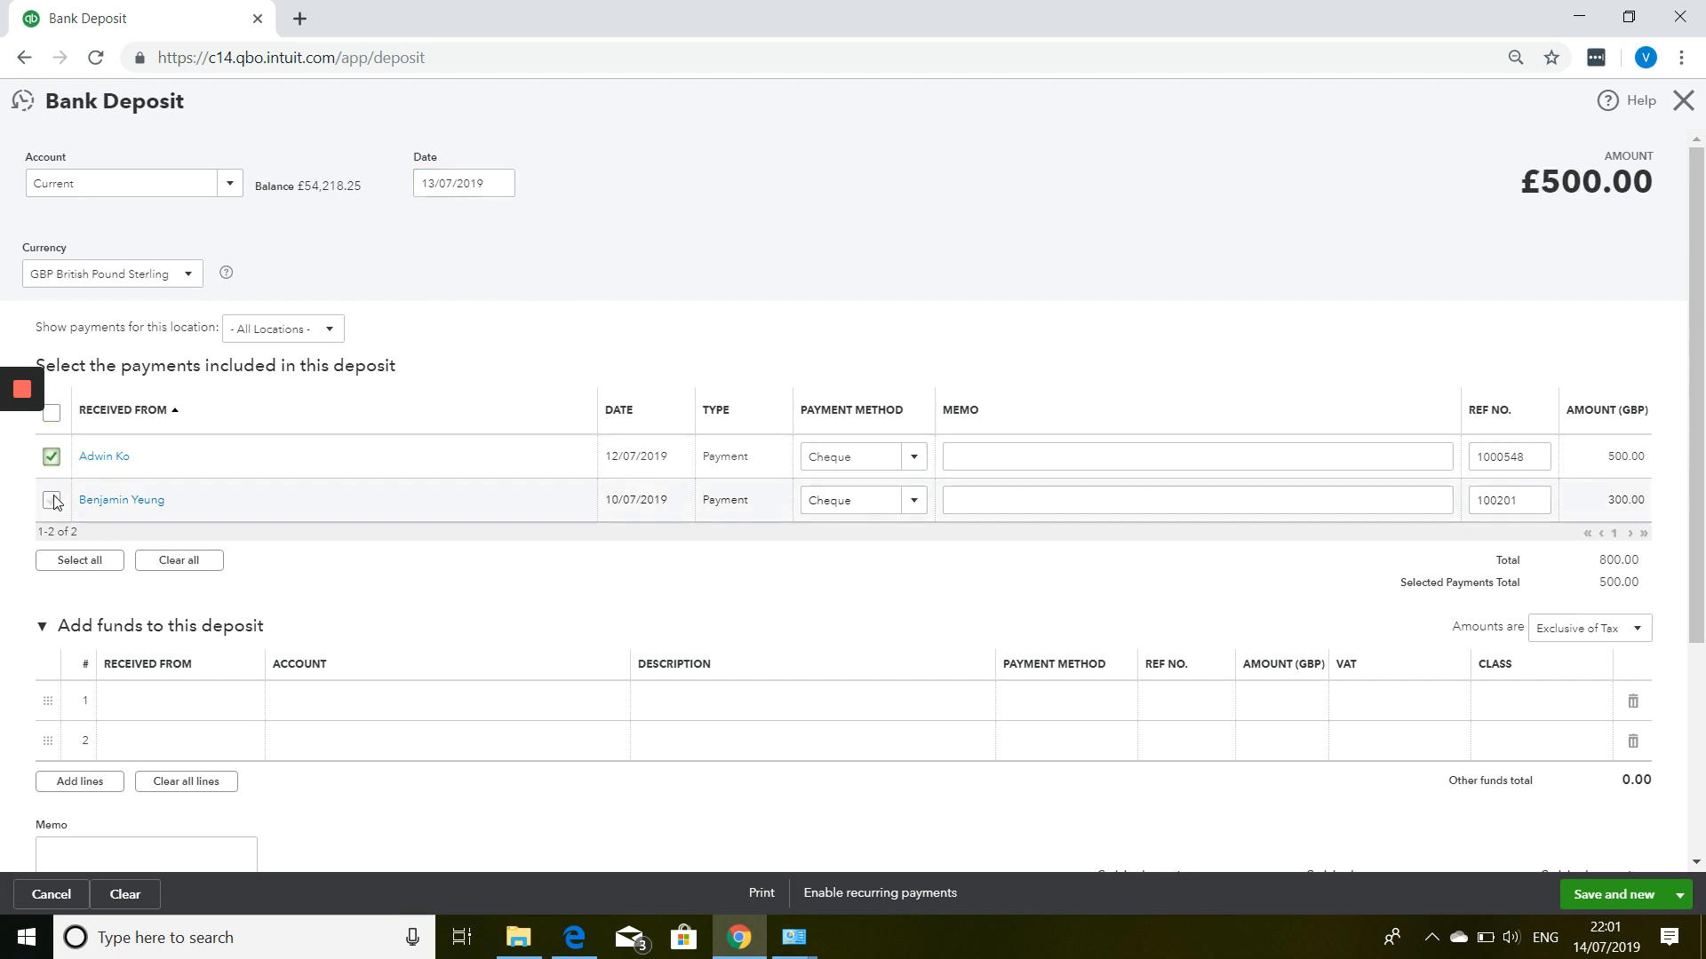
pyautogui.click(53, 501)
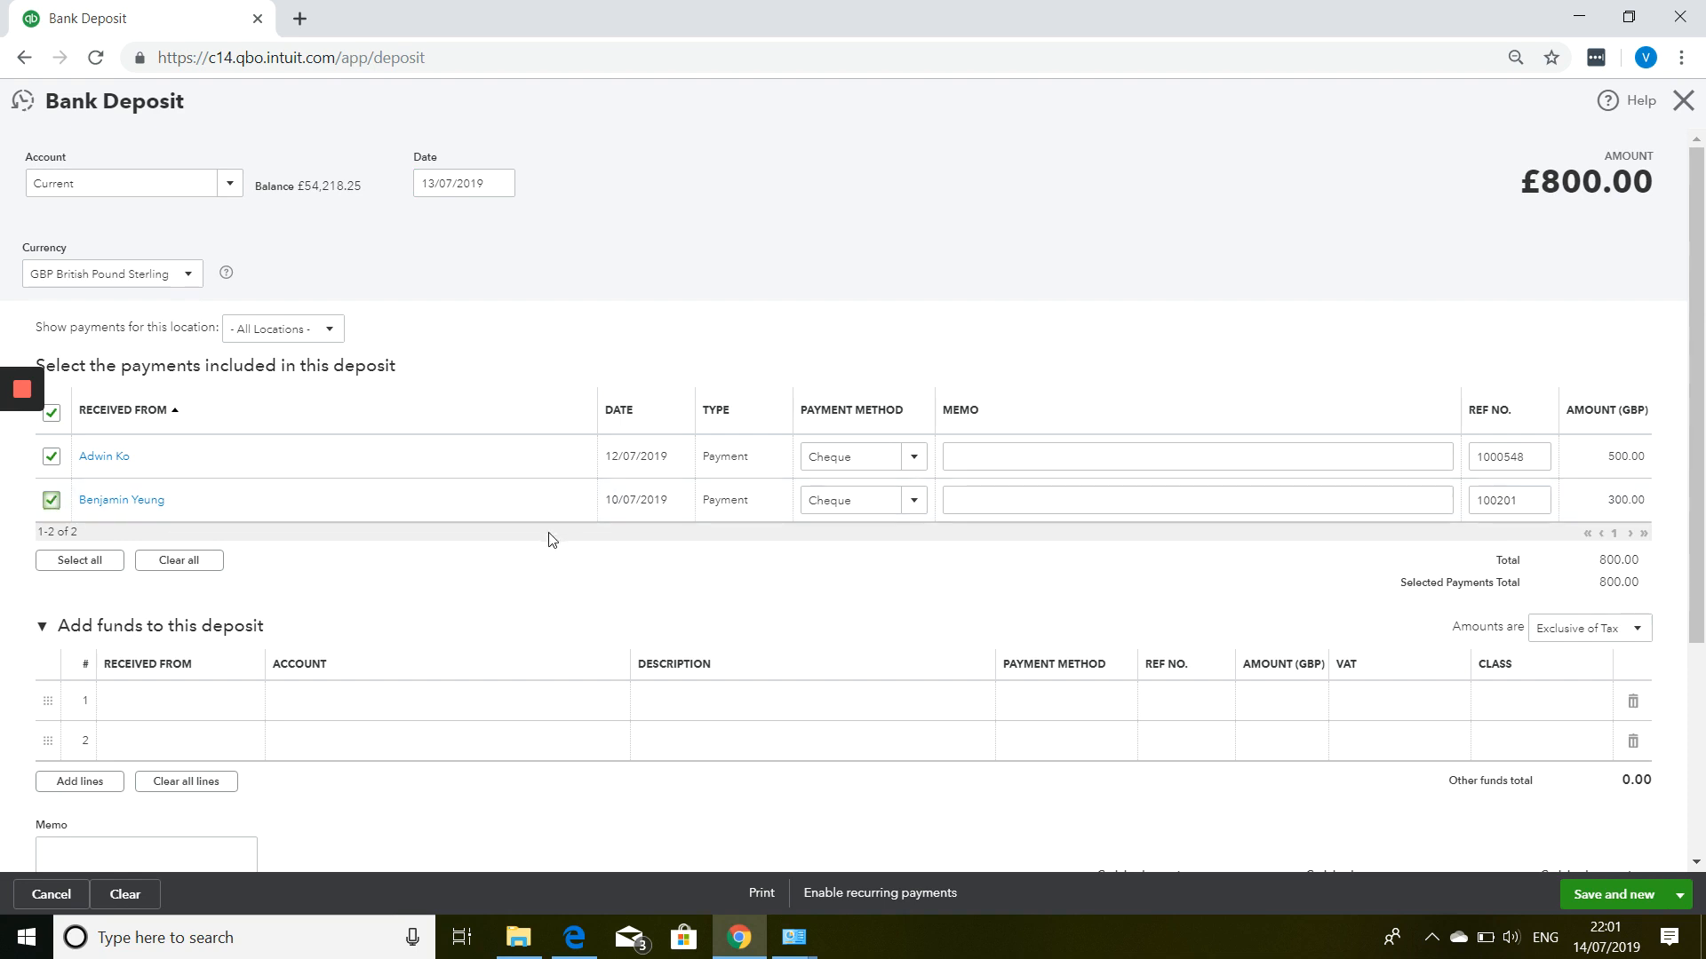
# Leave the extra funds lines empty and set the deposit to save and close.
pyautogui.scroll(-3, 285, 640)
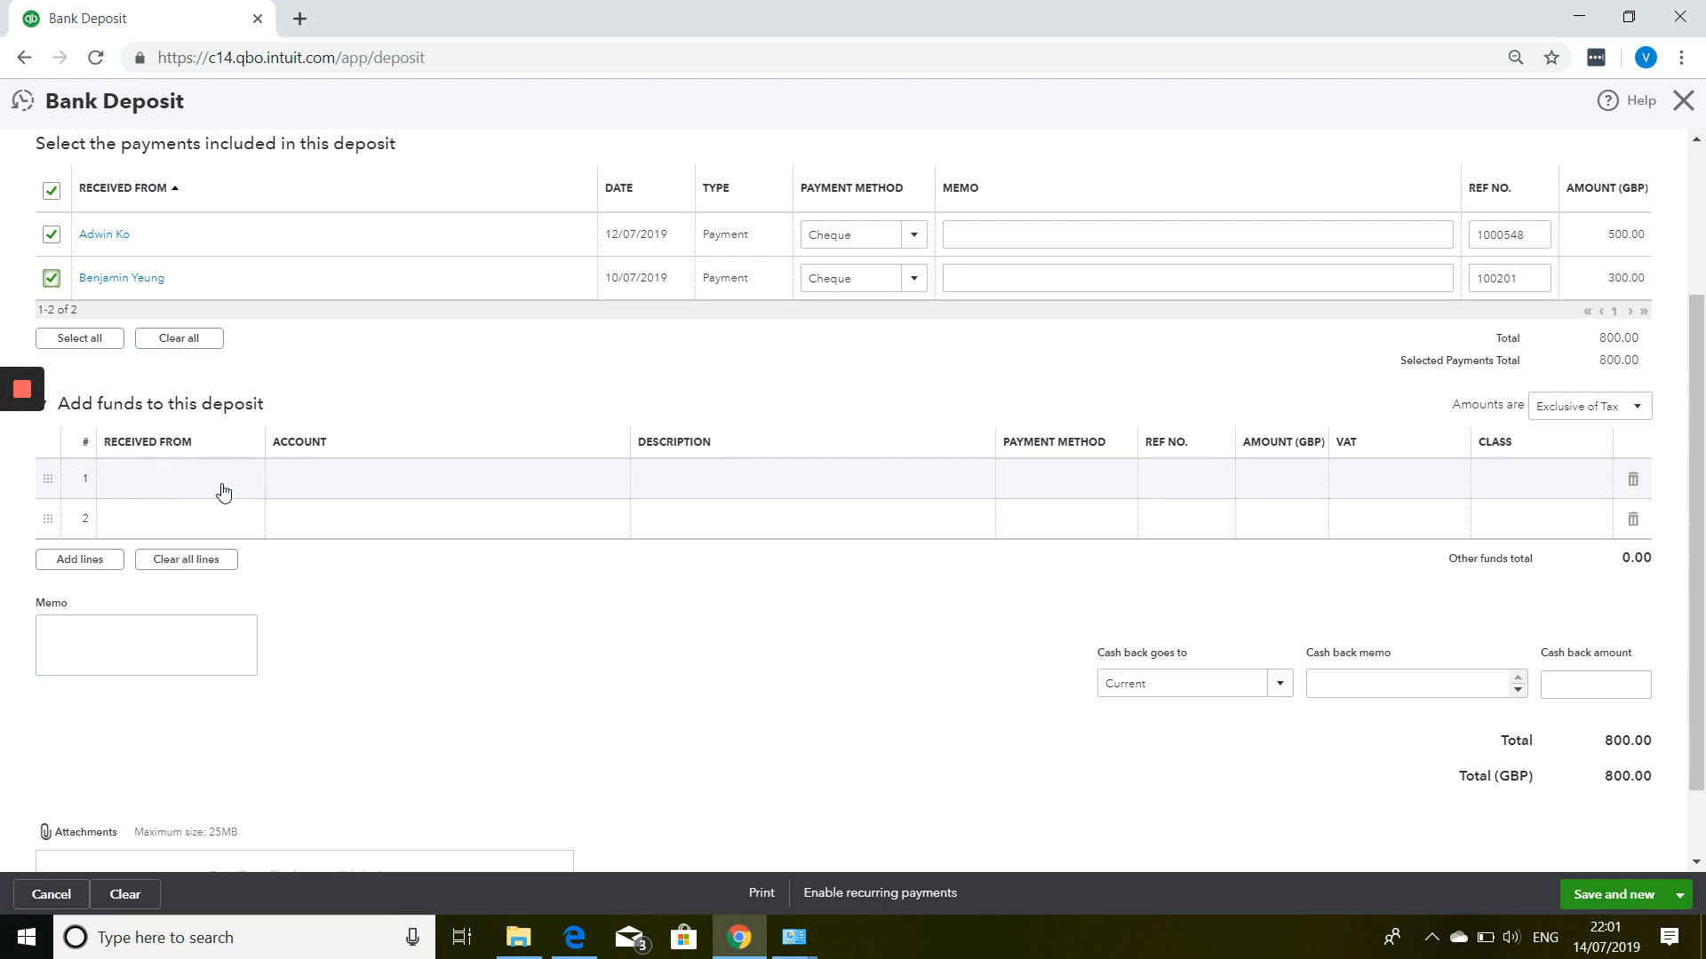
pyautogui.click(215, 490)
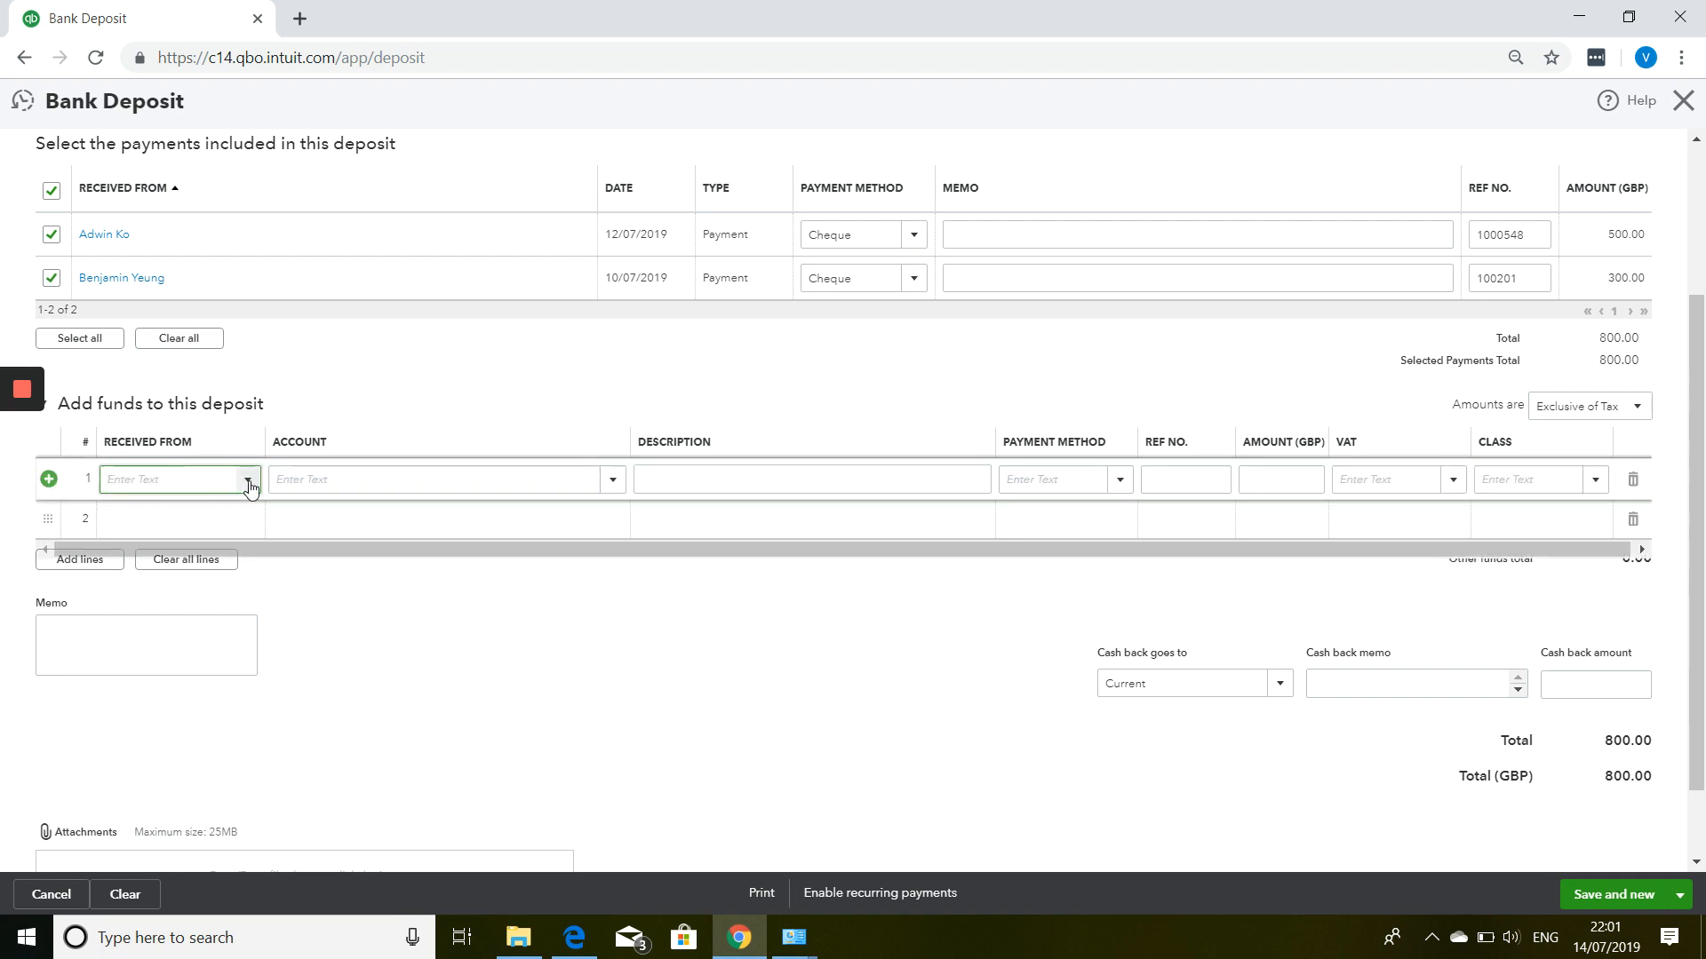
pyautogui.click(249, 487)
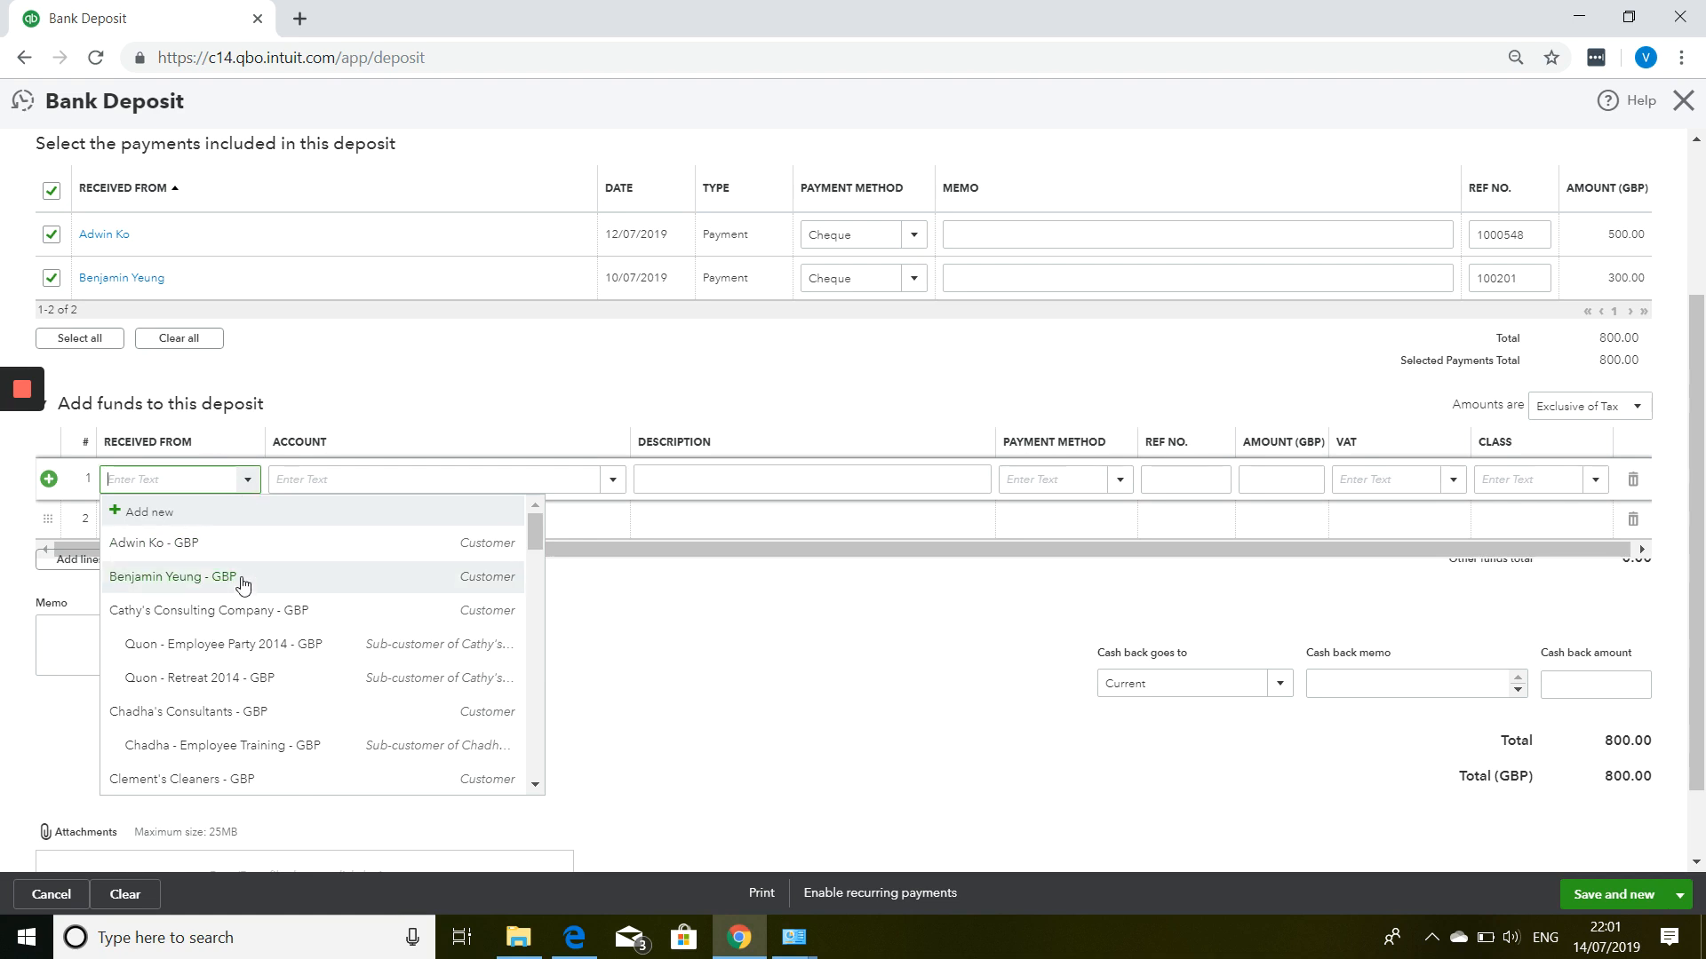
pyautogui.click(424, 379)
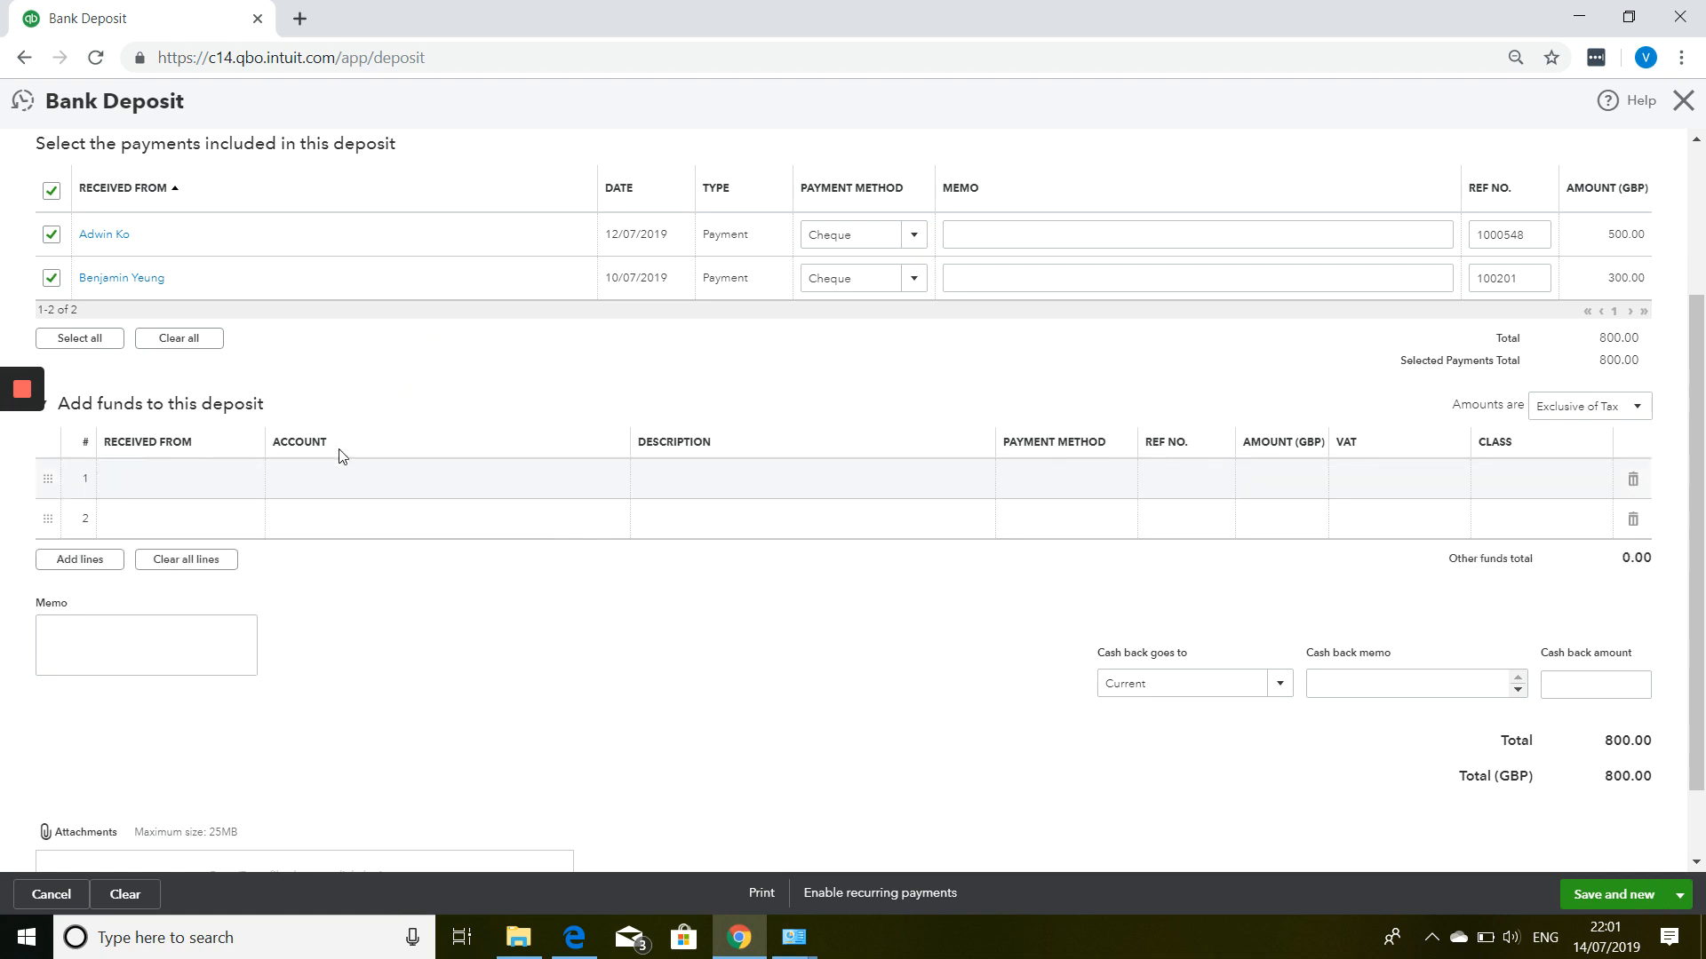
pyautogui.scroll(-1, 1257, 418)
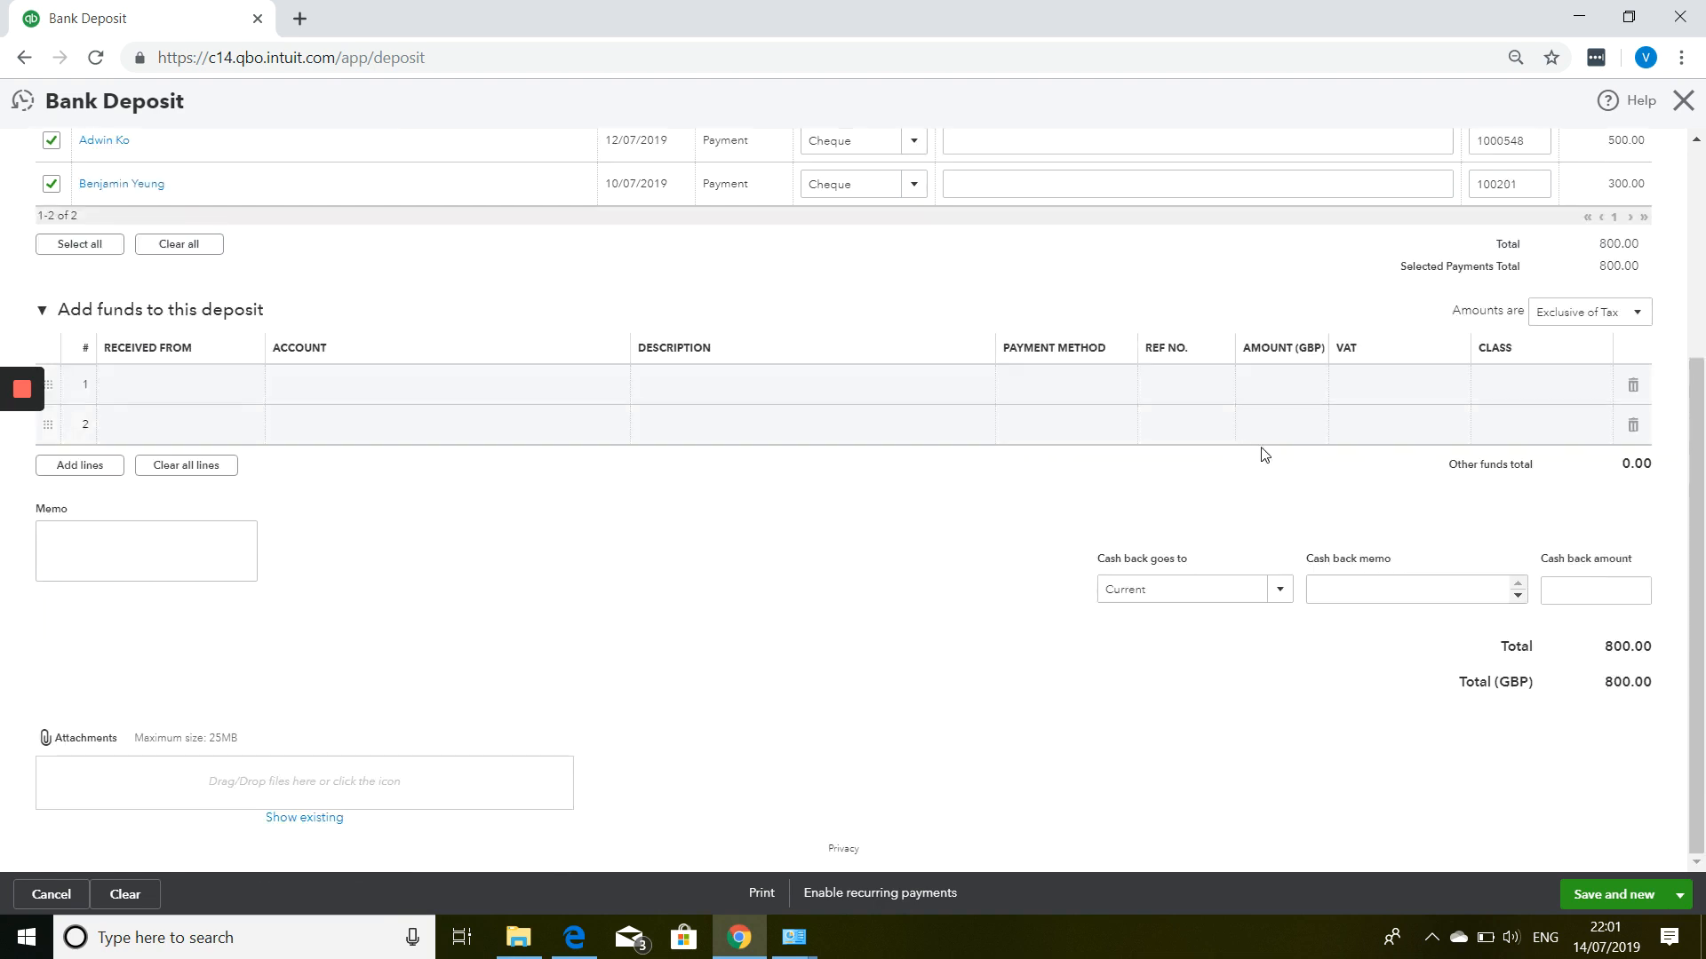
pyautogui.click(1680, 897)
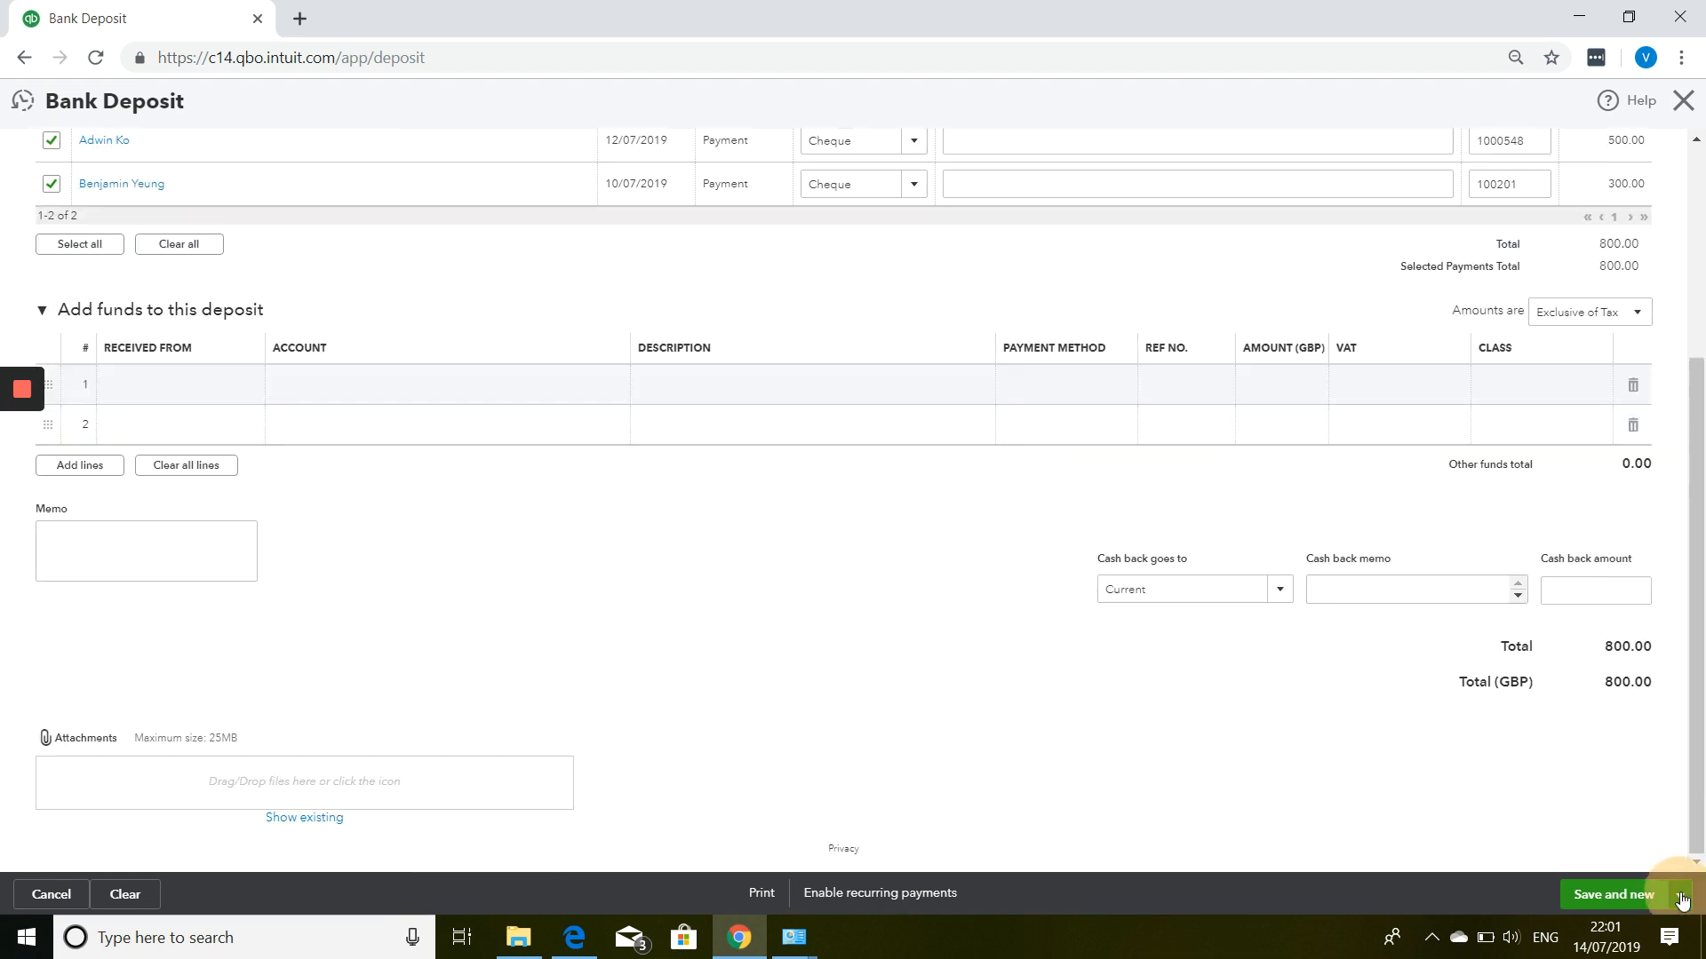
pyautogui.click(1638, 867)
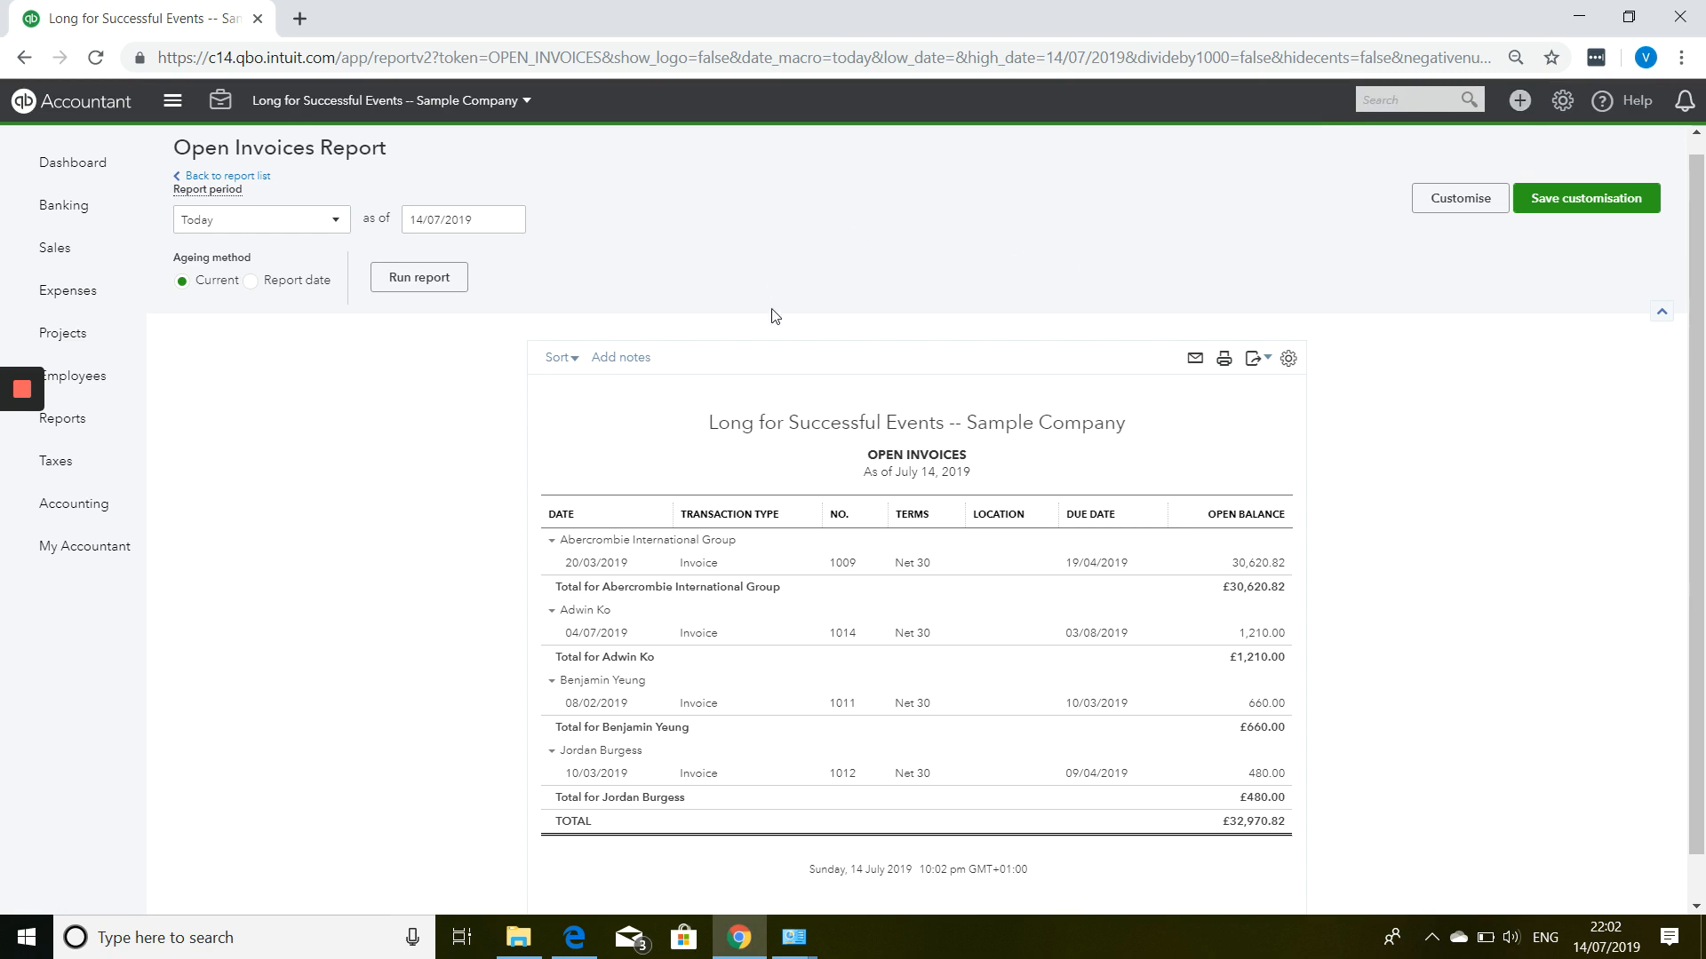
# Open the + New transactions list from the Open Invoices report.
pyautogui.click(1522, 103)
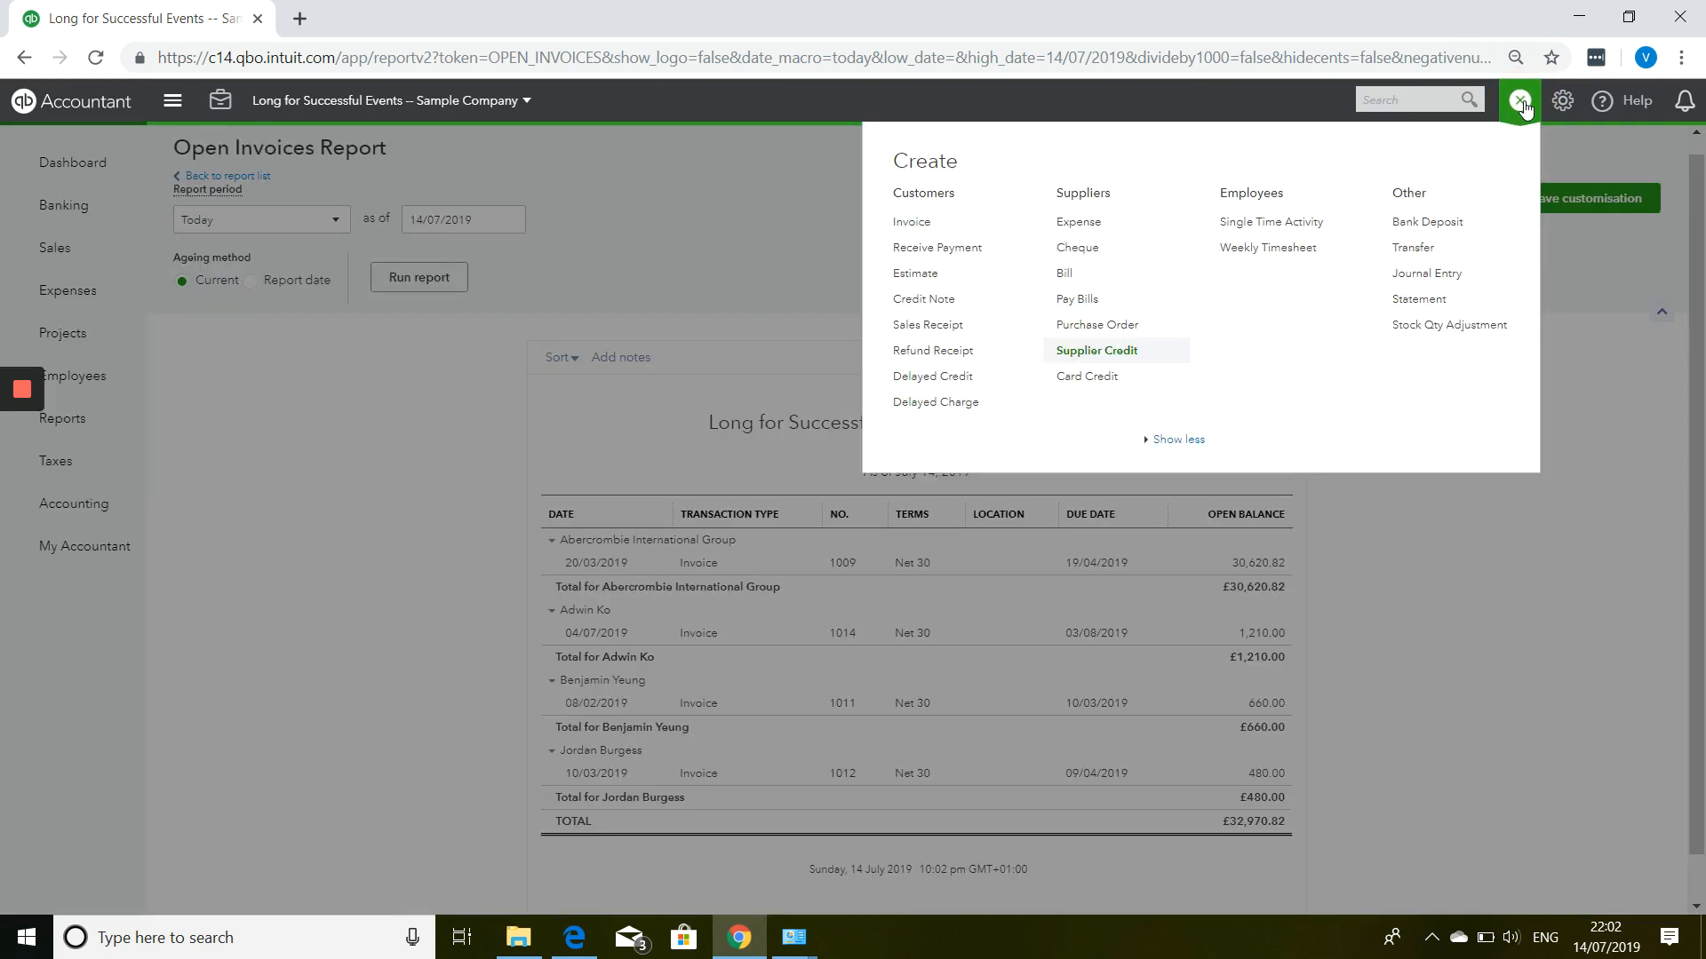
# Start a new sales receipt for newly added customer Daily Takings.
pyautogui.click(932, 326)
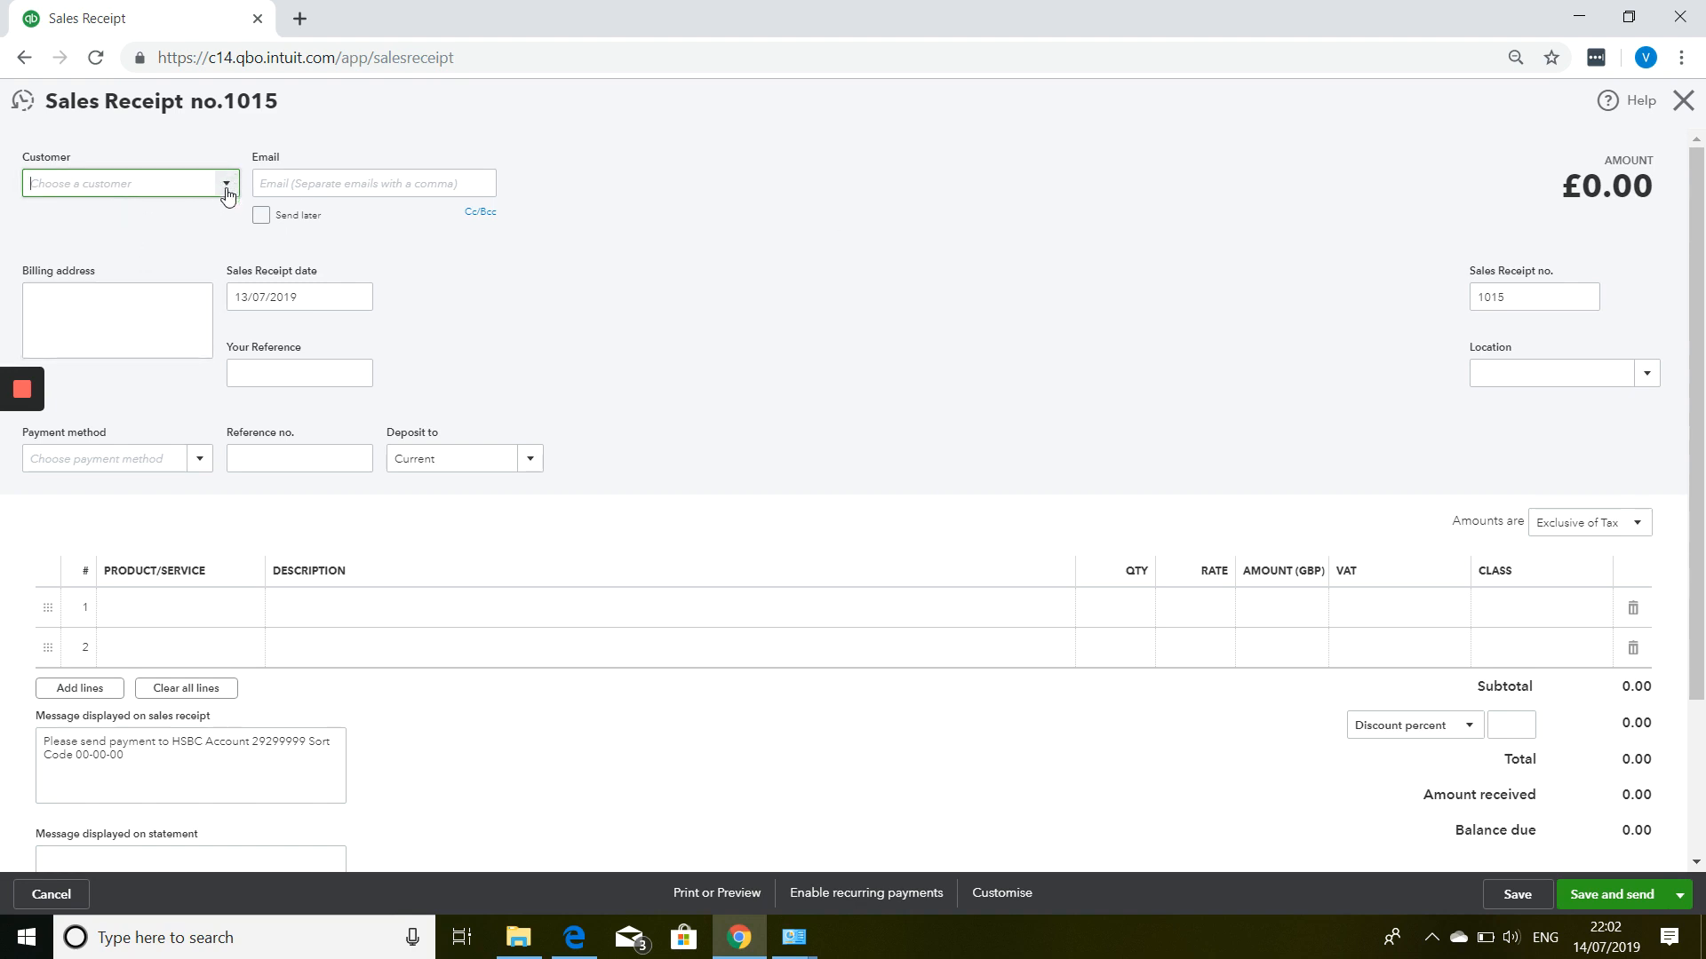
pyautogui.write('Daily Takings')
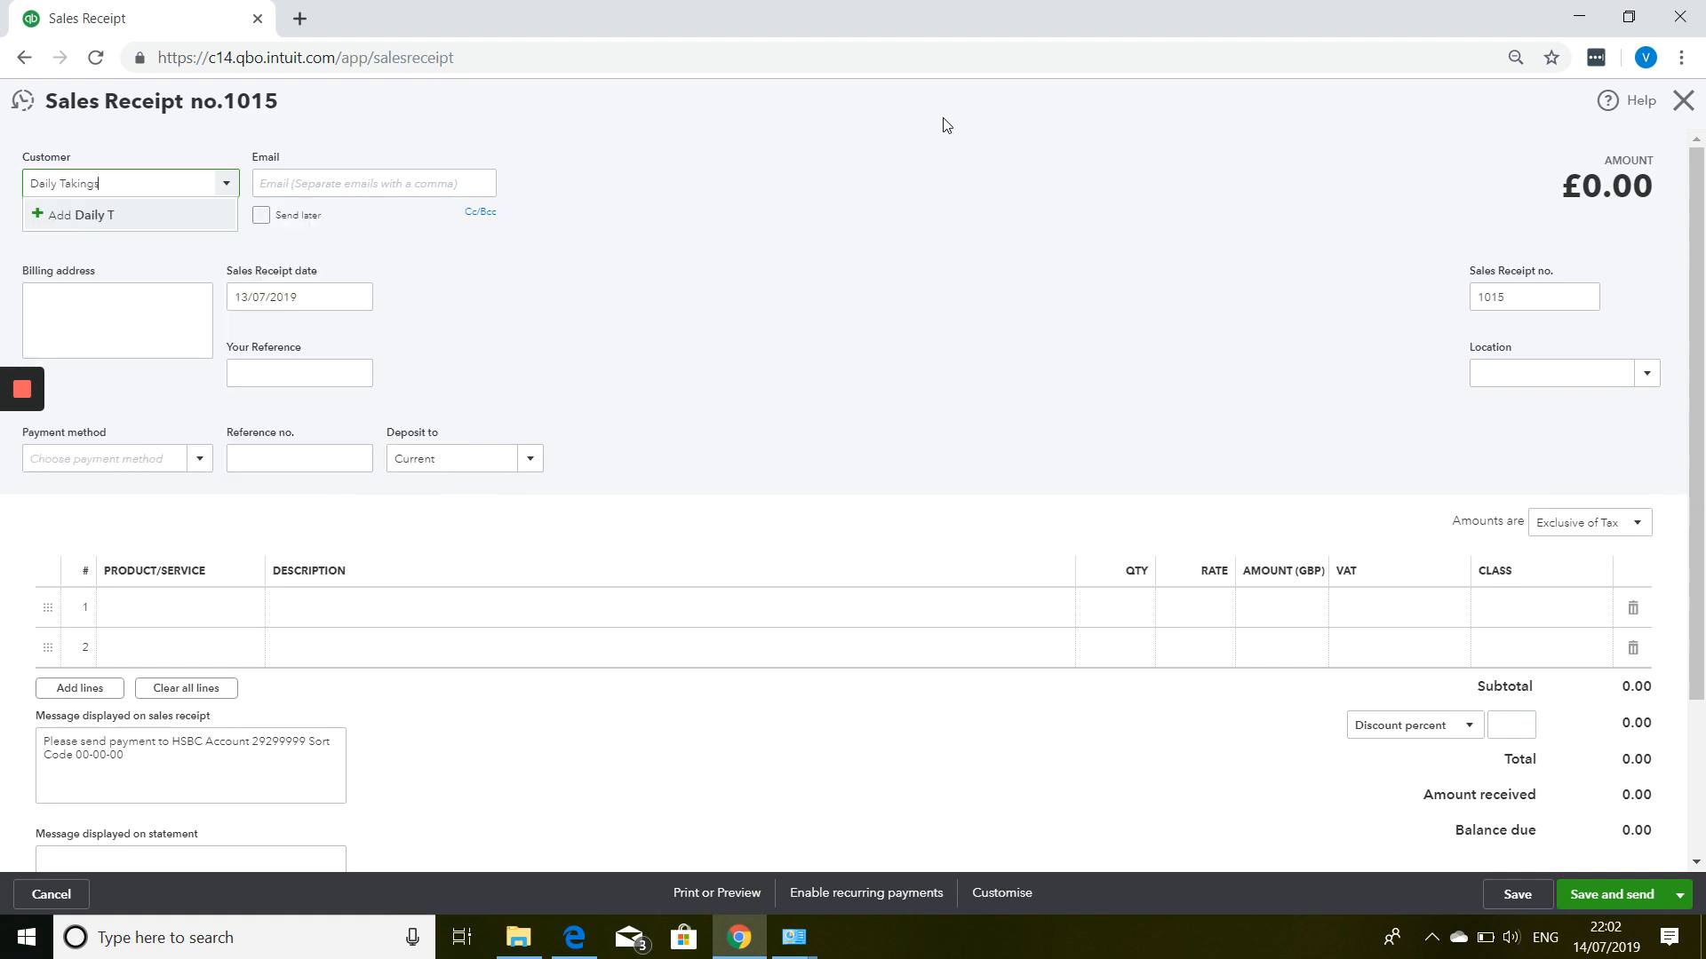
pyautogui.click(99, 222)
pyautogui.click(281, 388)
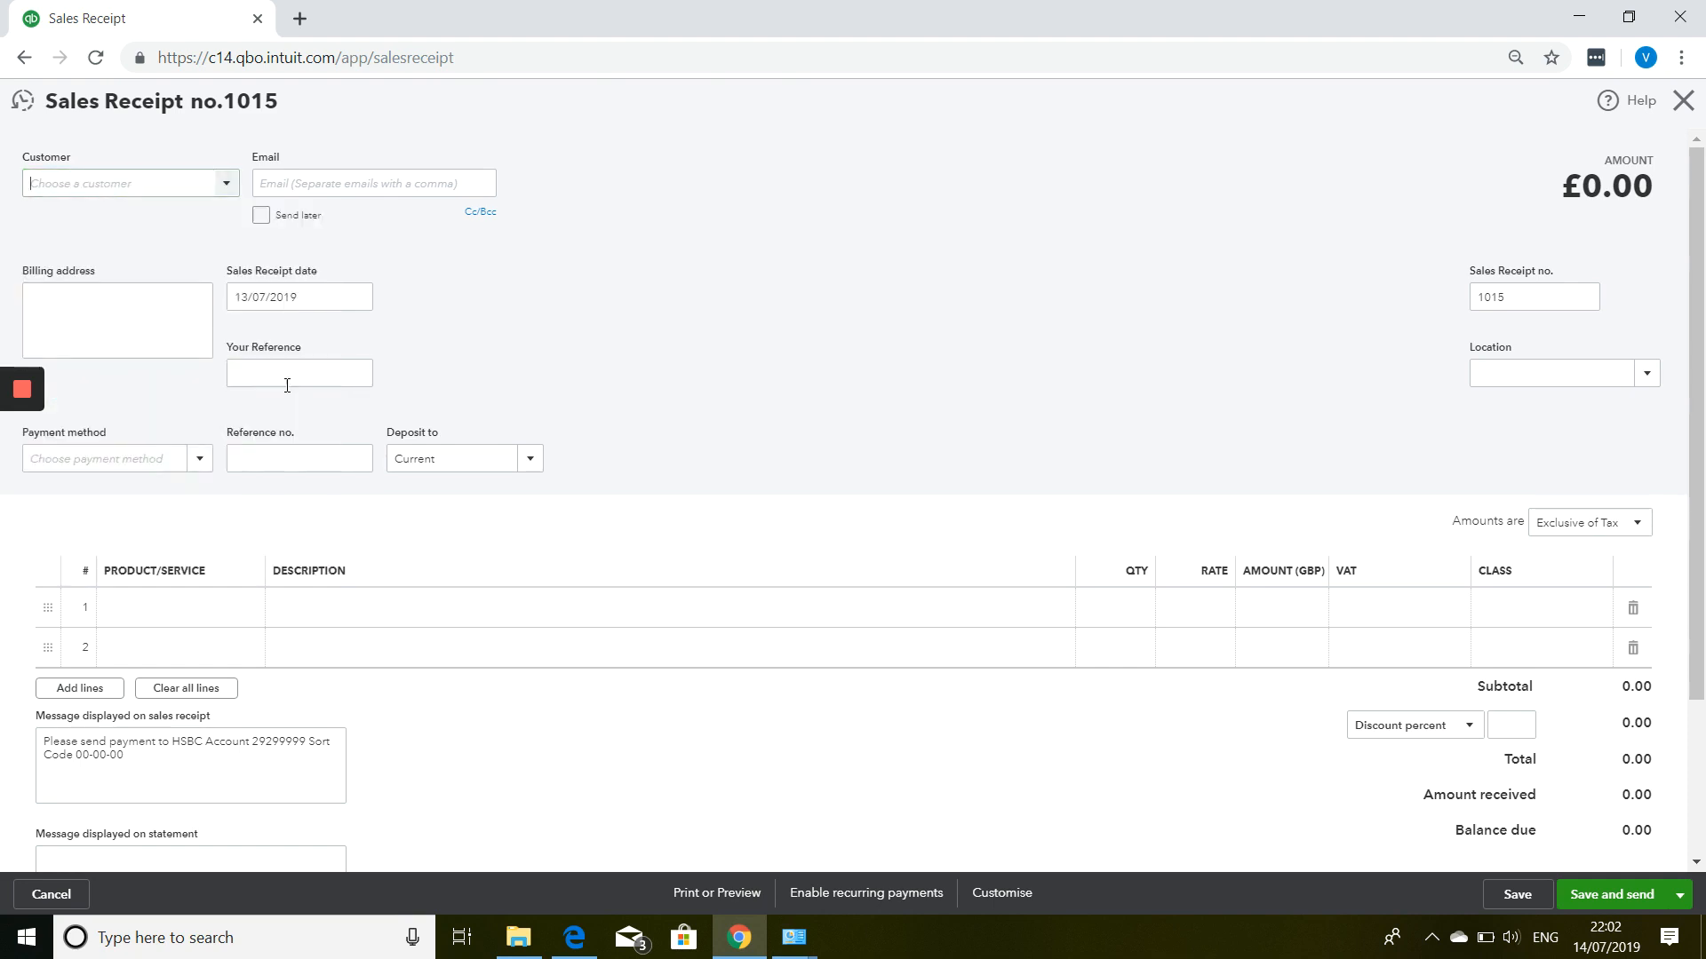
# Date the receipt 08/07/2019, set payment method to Card, and begin adding a new deposit account.
pyautogui.click(336, 300)
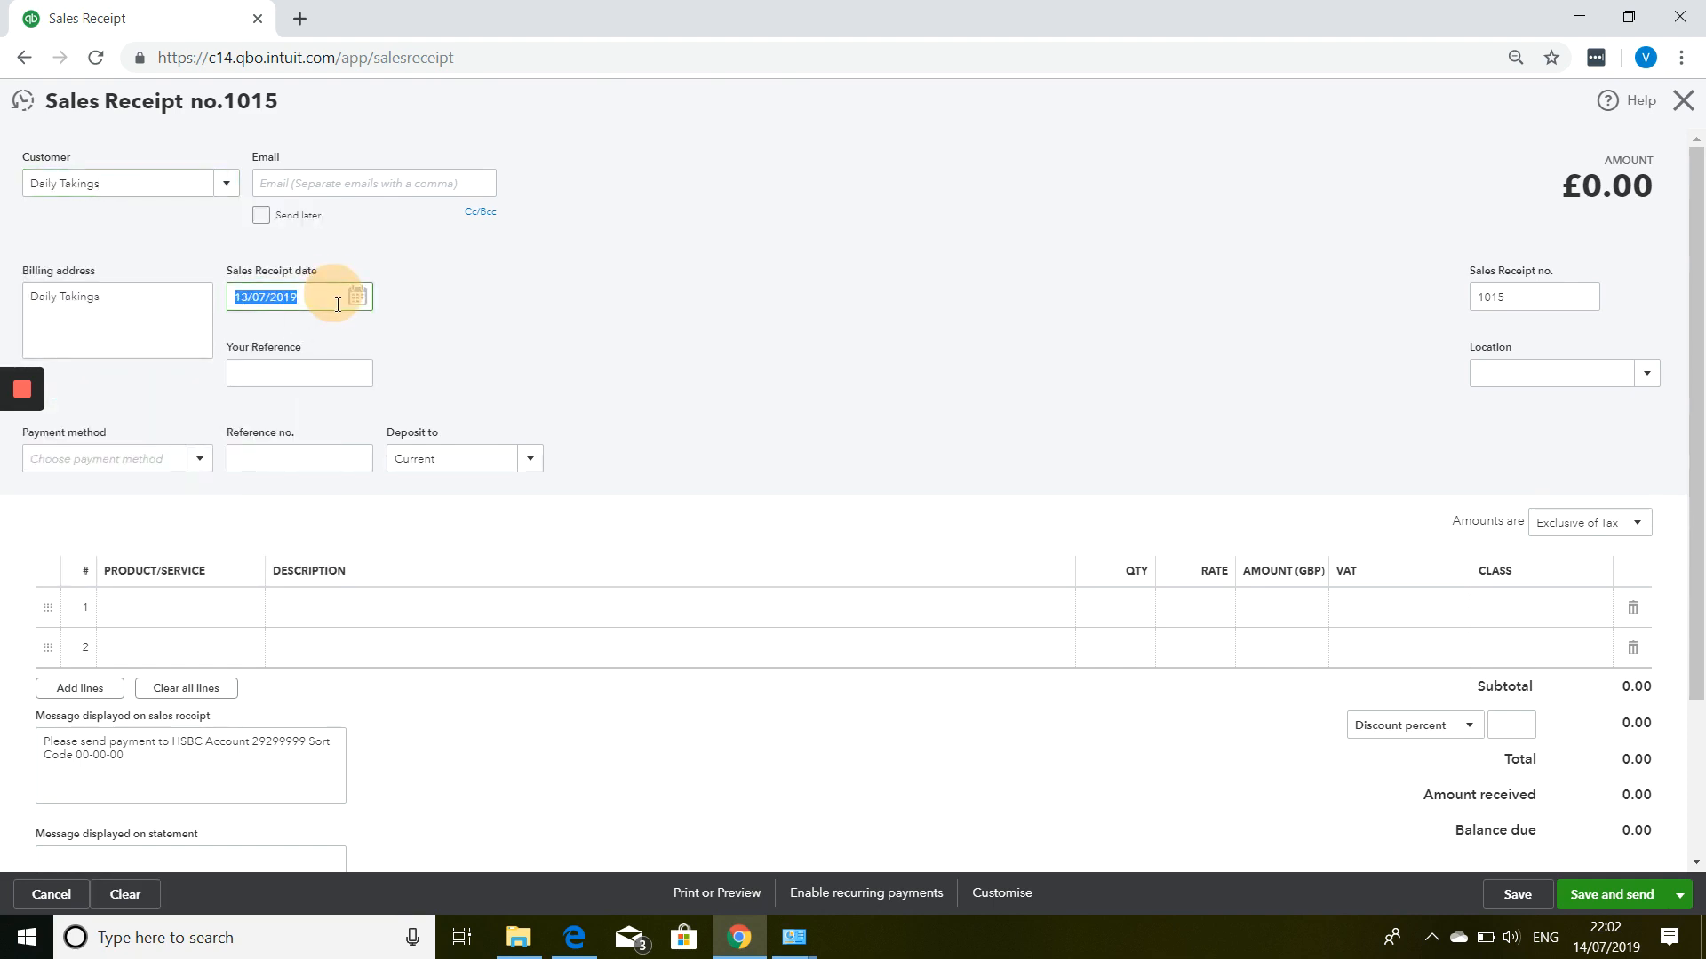
pyautogui.click(359, 305)
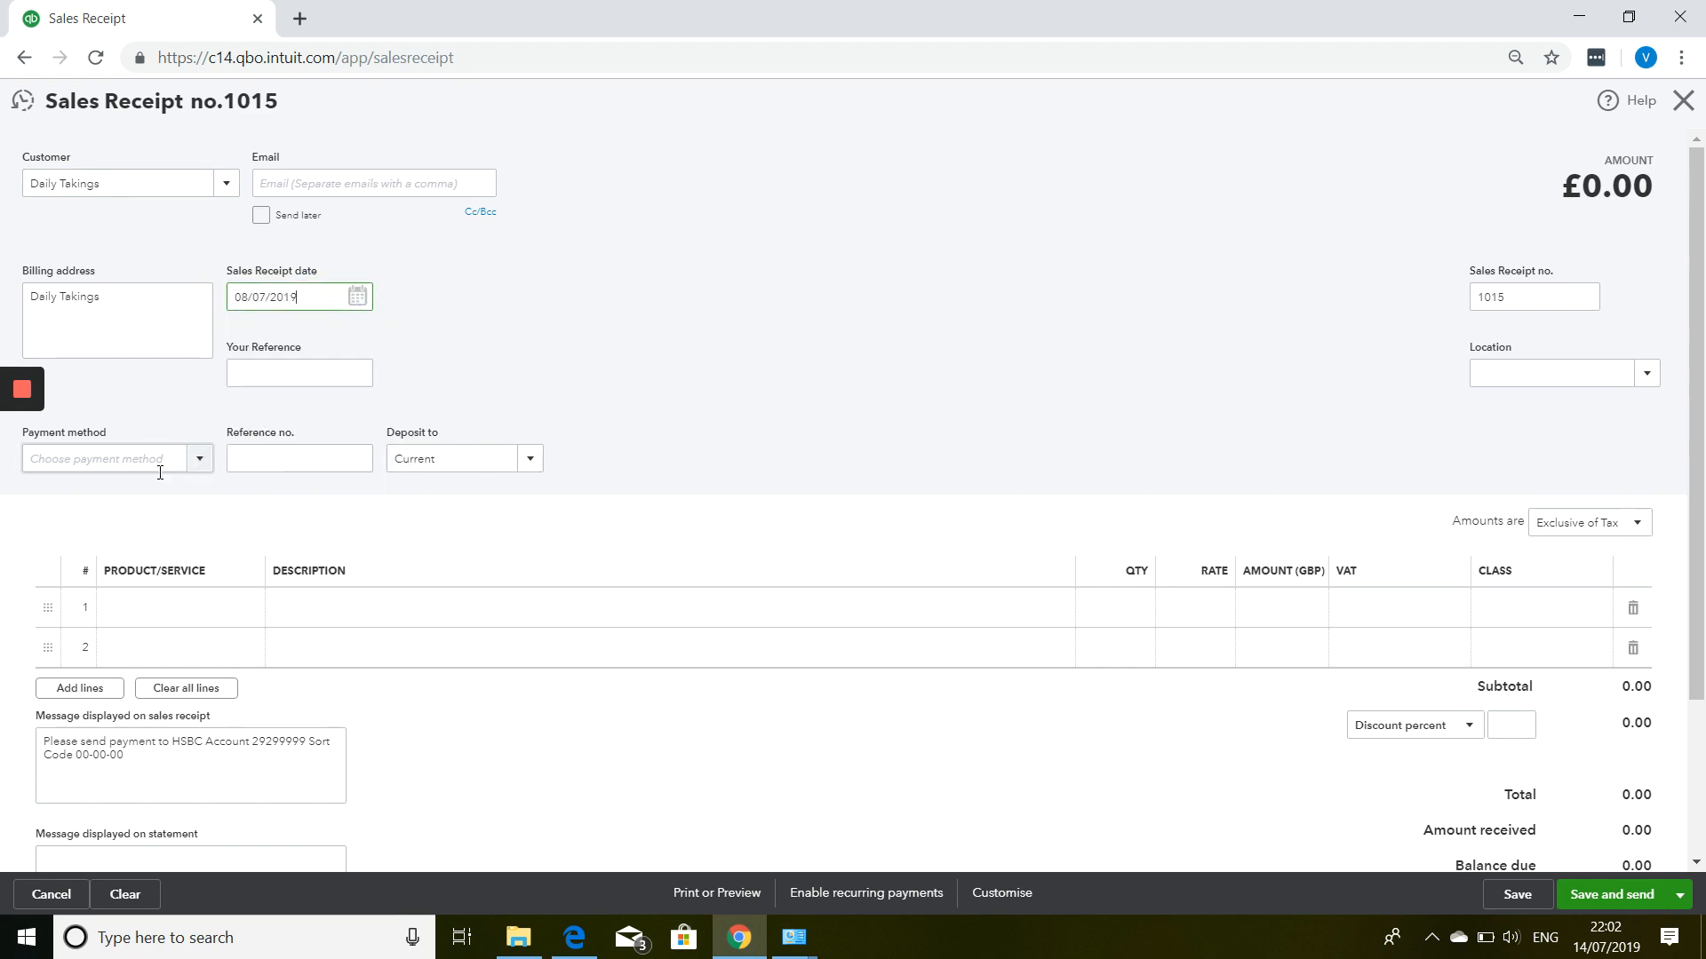
pyautogui.click(199, 460)
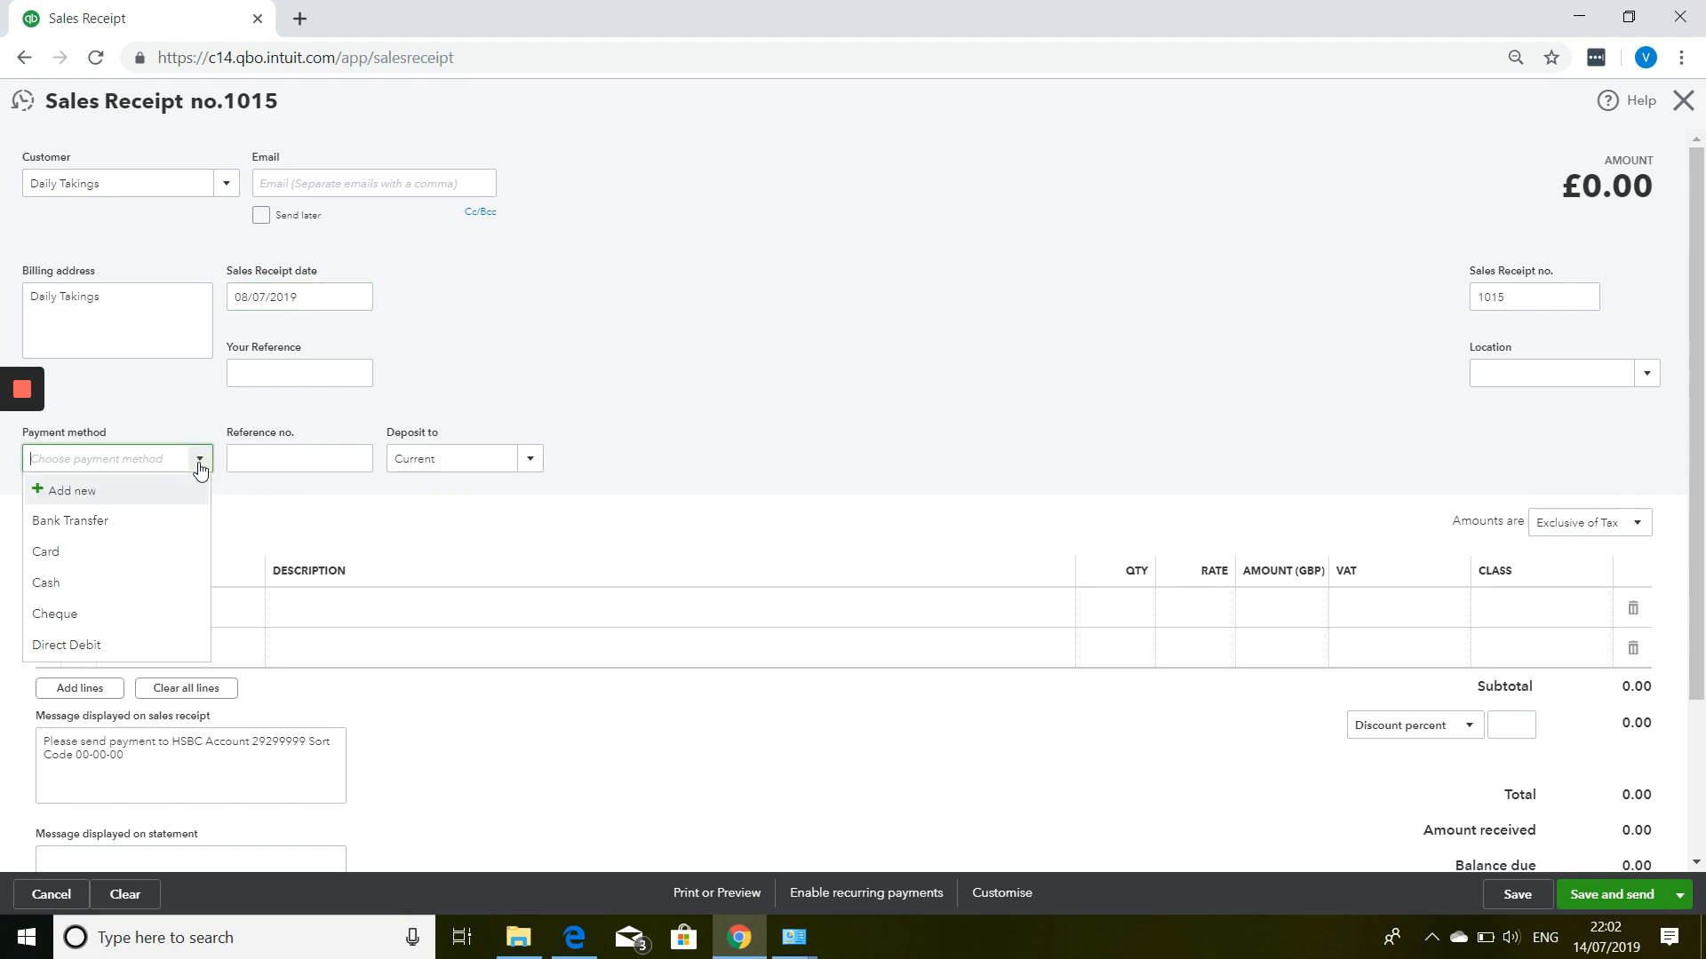
pyautogui.click(199, 460)
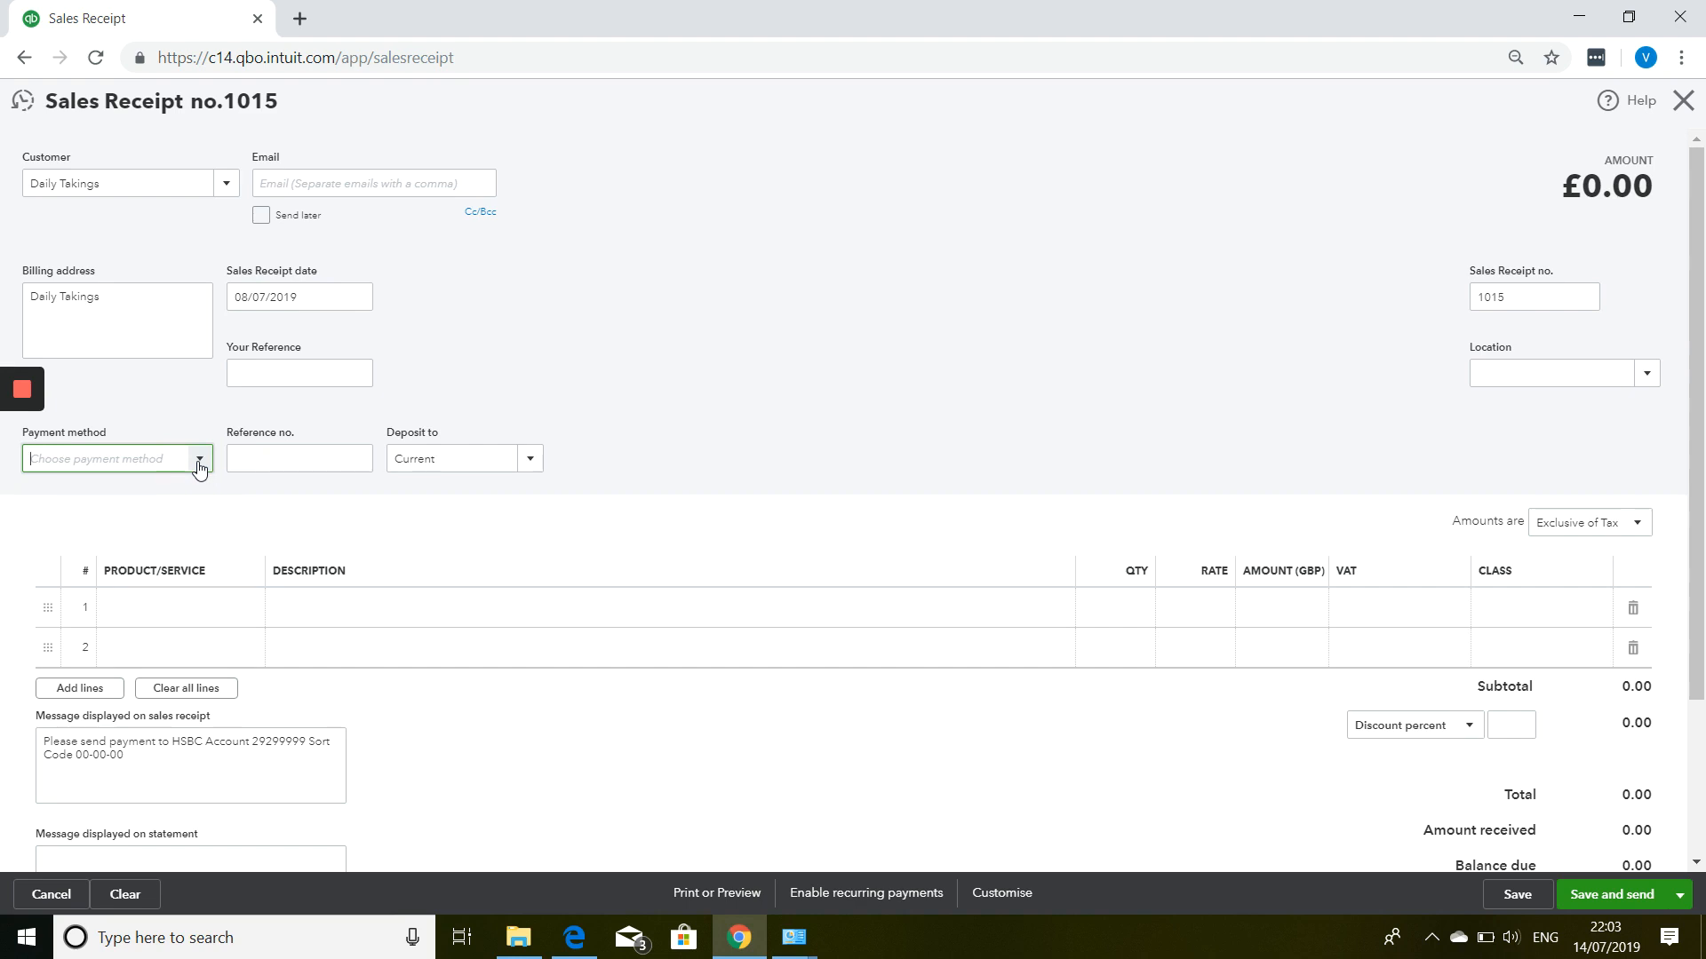
pyautogui.click(199, 461)
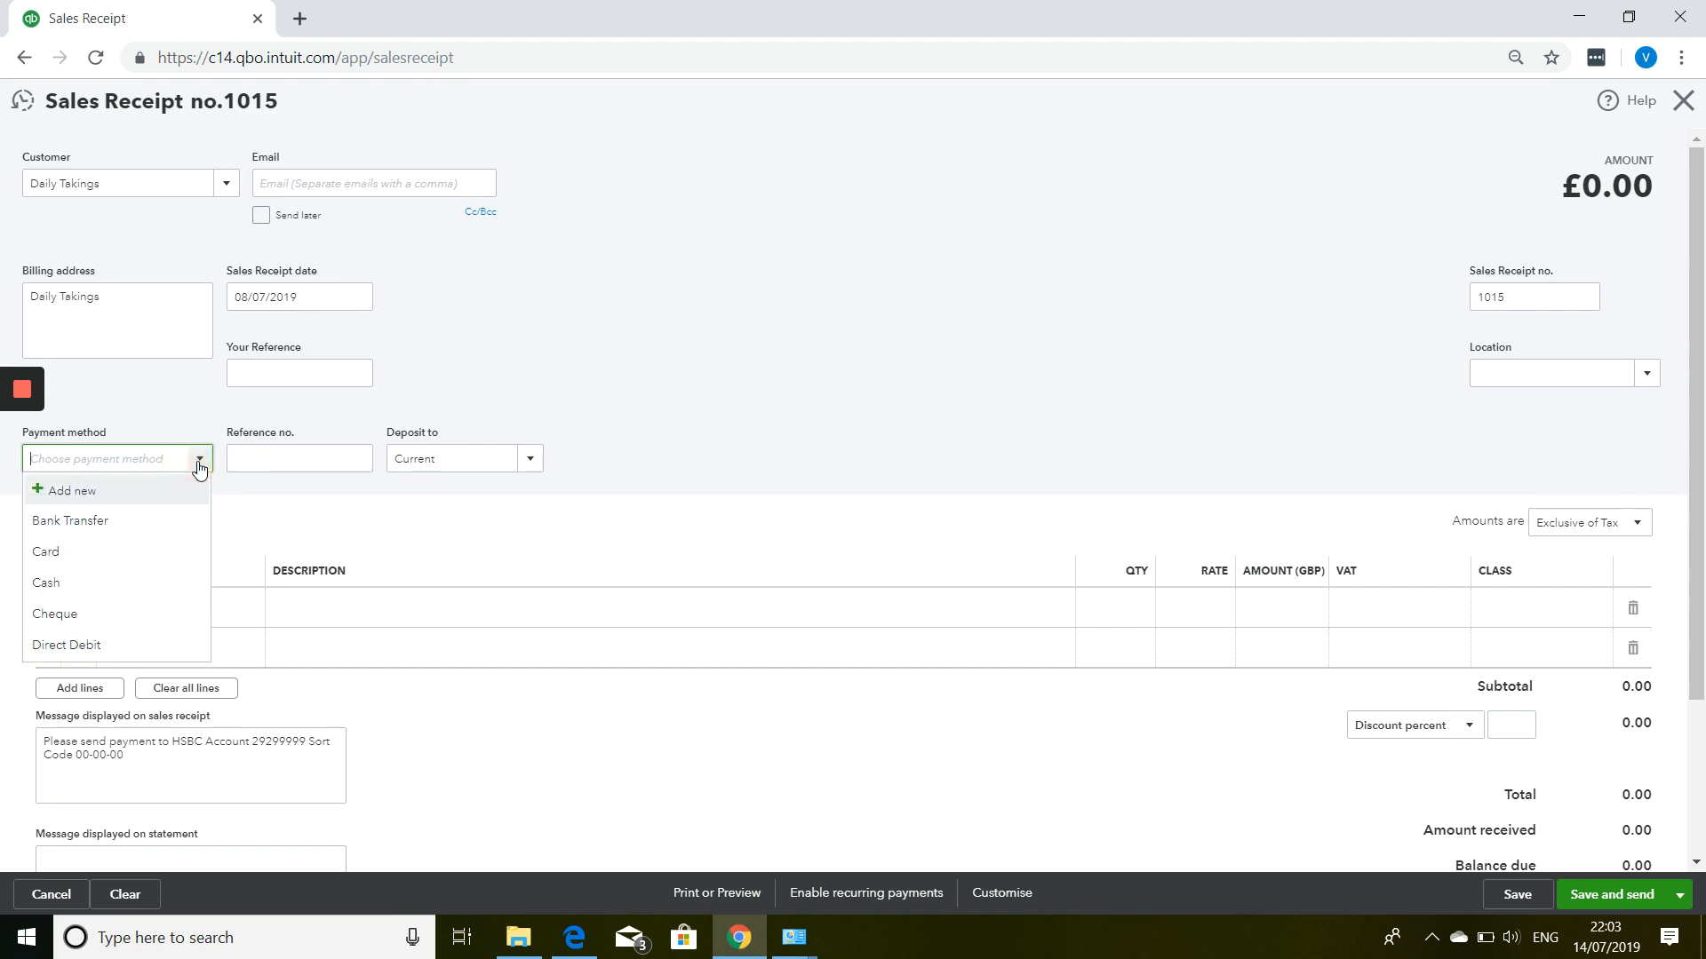
pyautogui.click(91, 552)
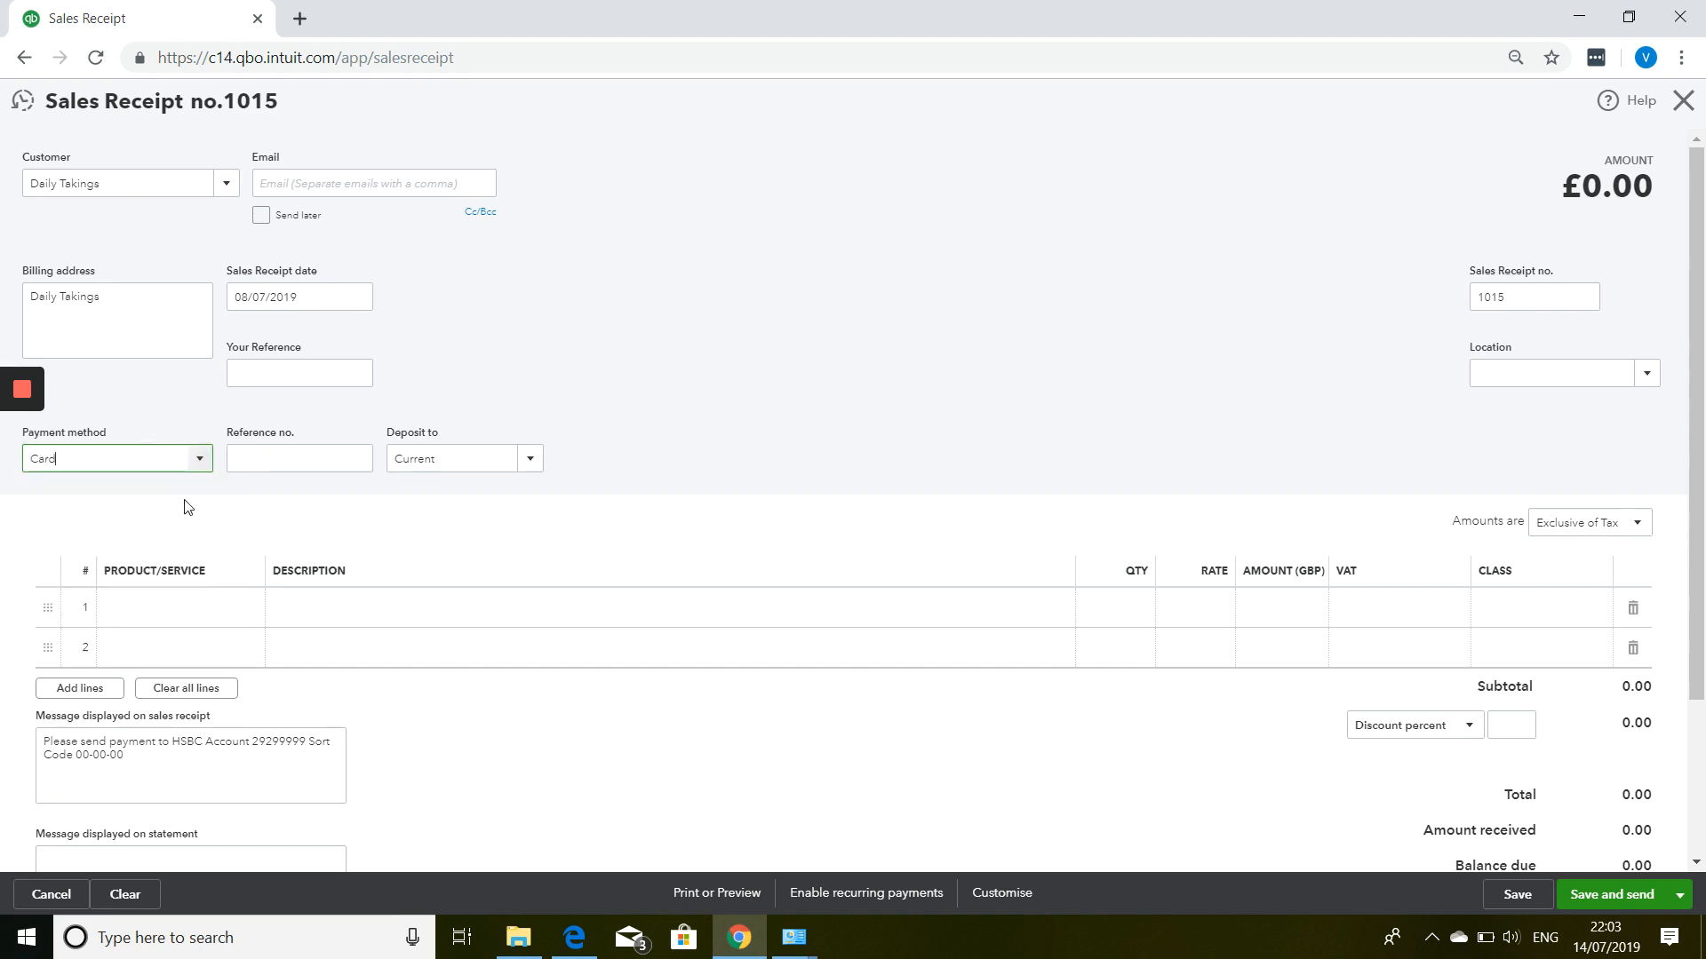
pyautogui.click(529, 460)
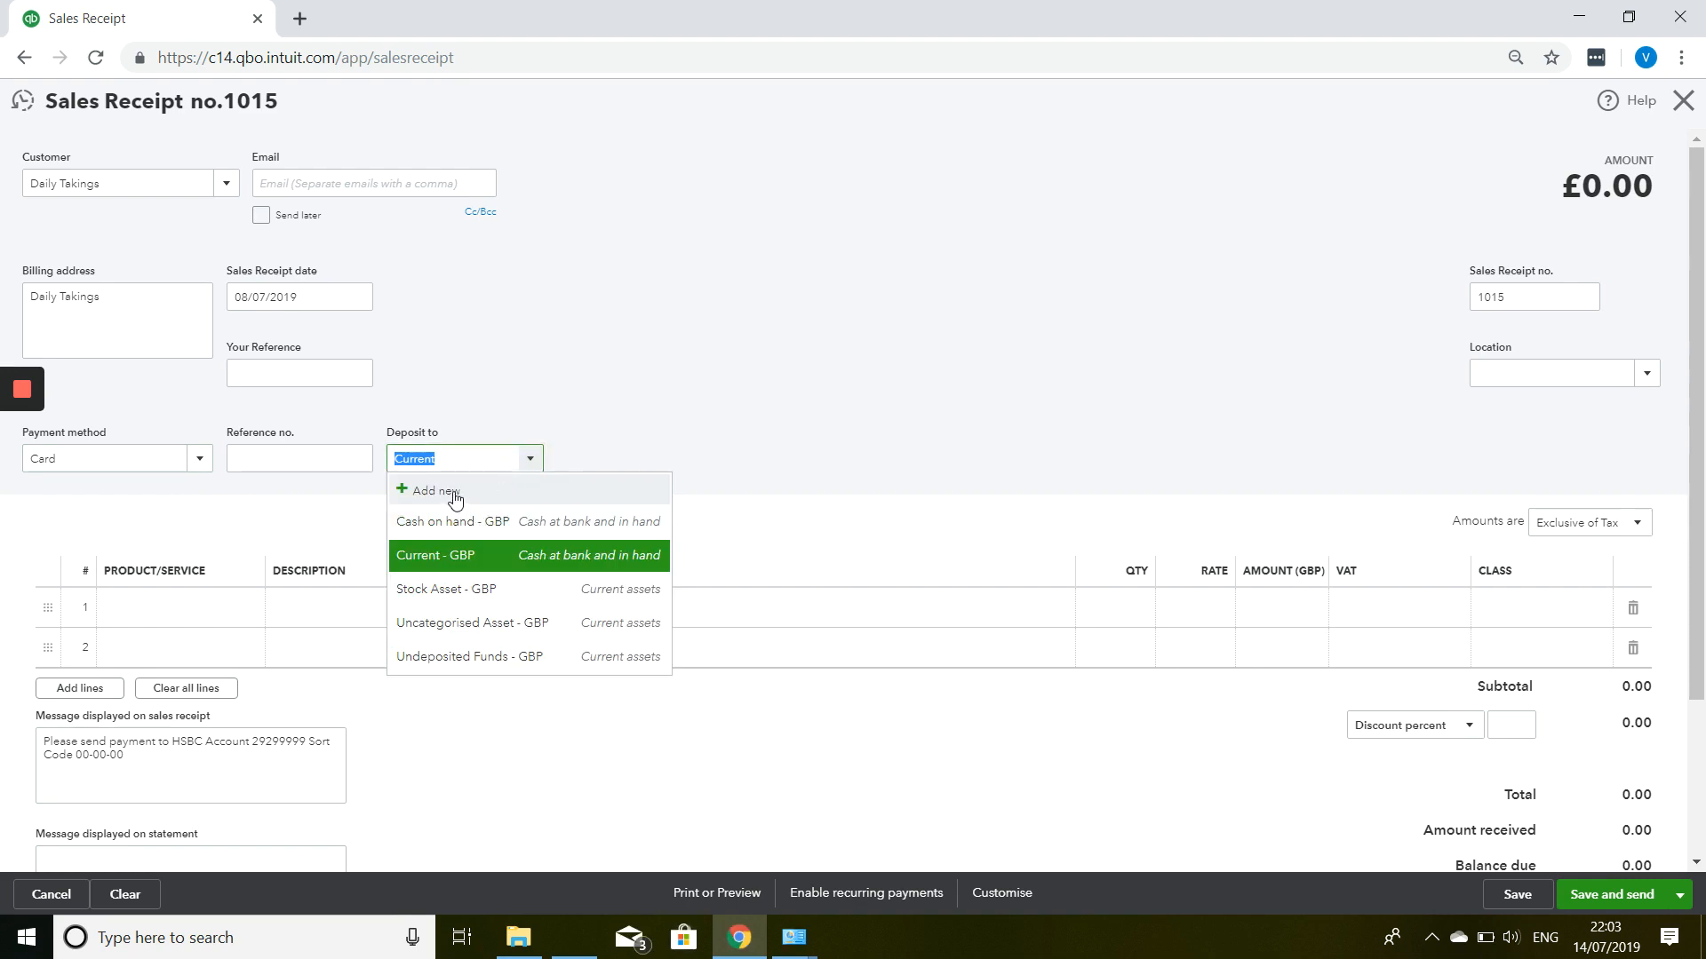
pyautogui.click(451, 494)
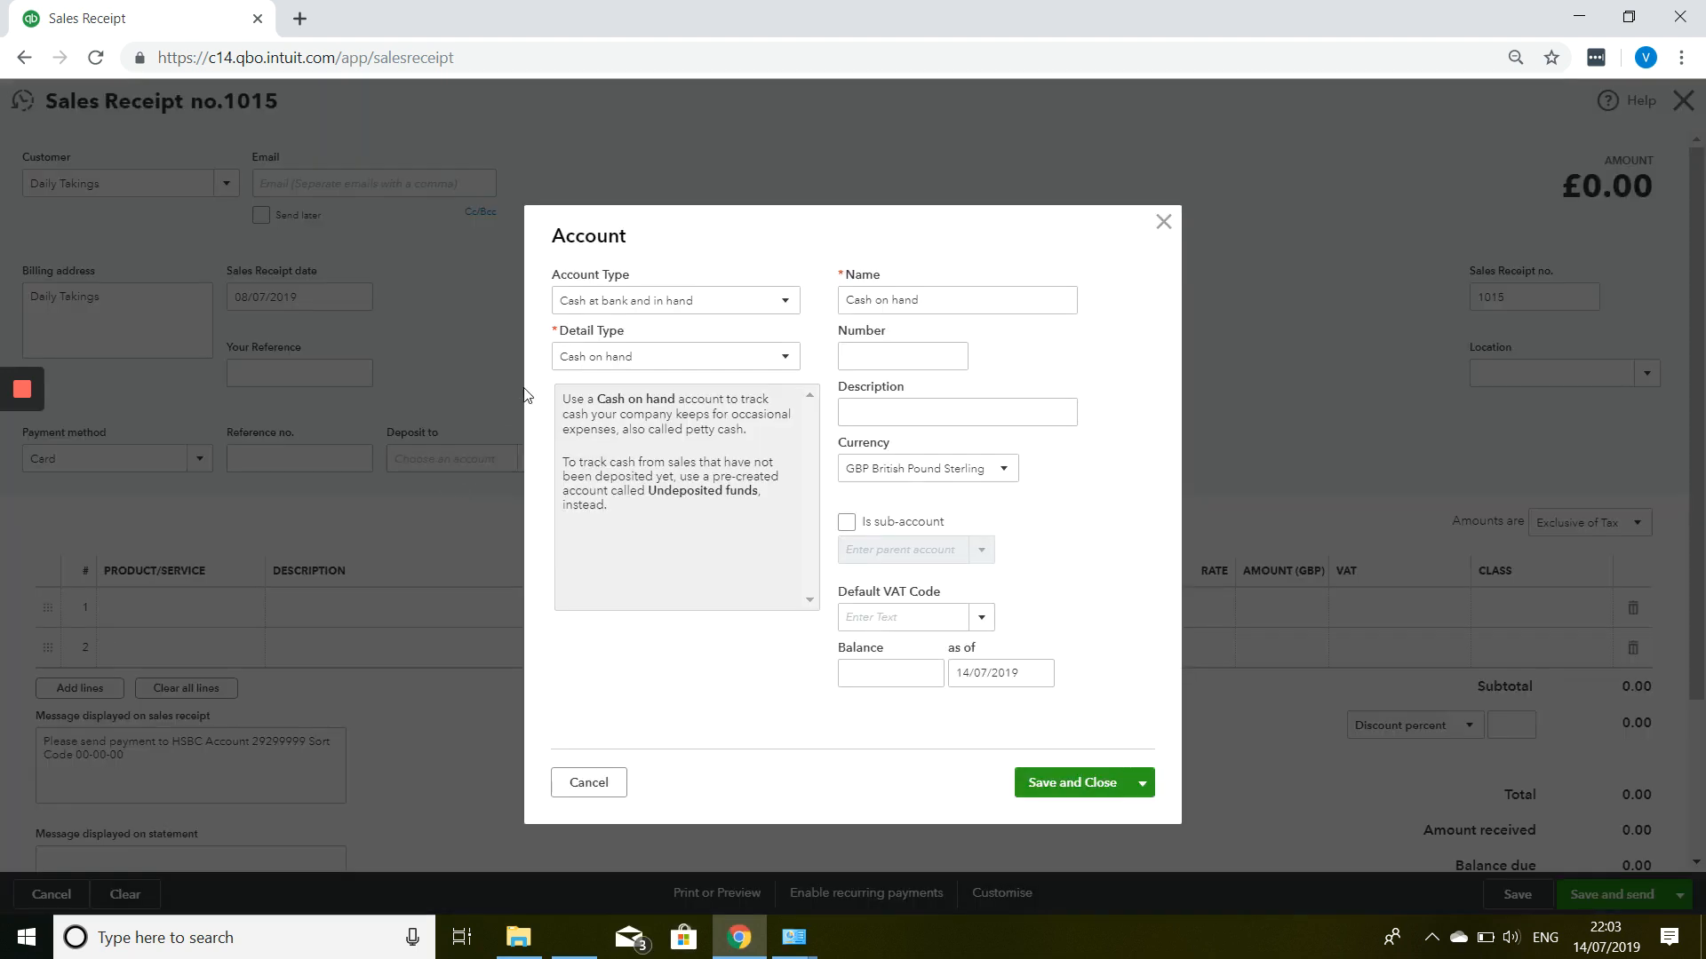
# Keep account type Cash at bank and in hand and name the account Card Terminal.
pyautogui.click(659, 302)
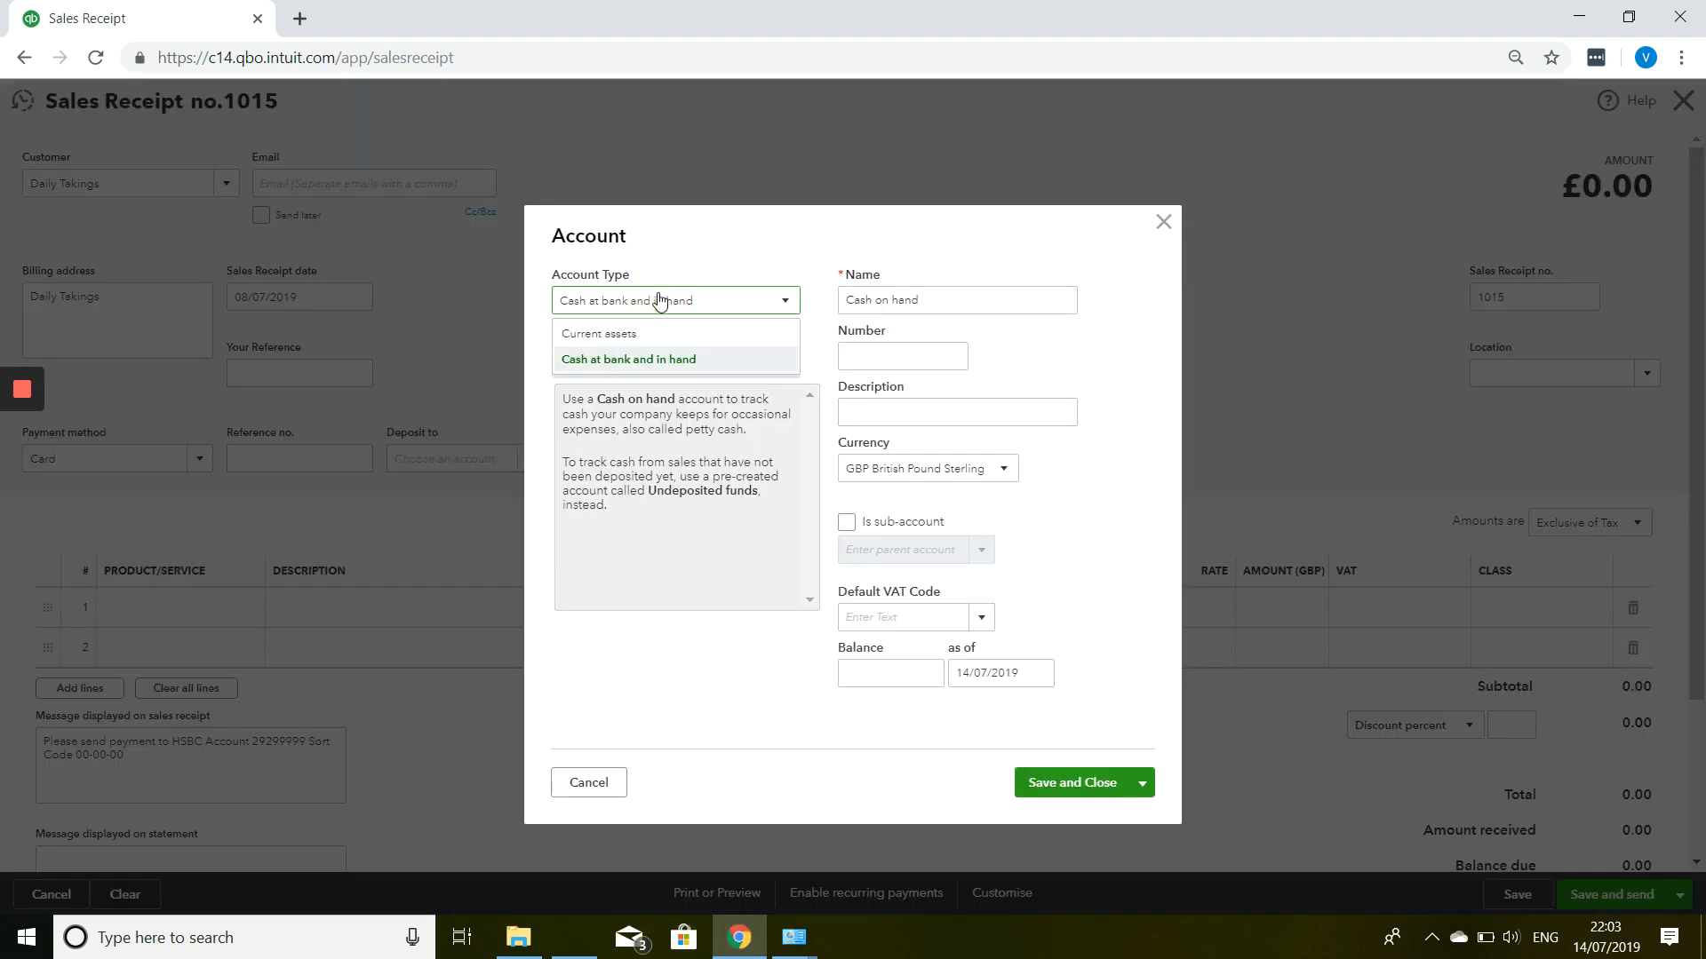
pyautogui.click(659, 301)
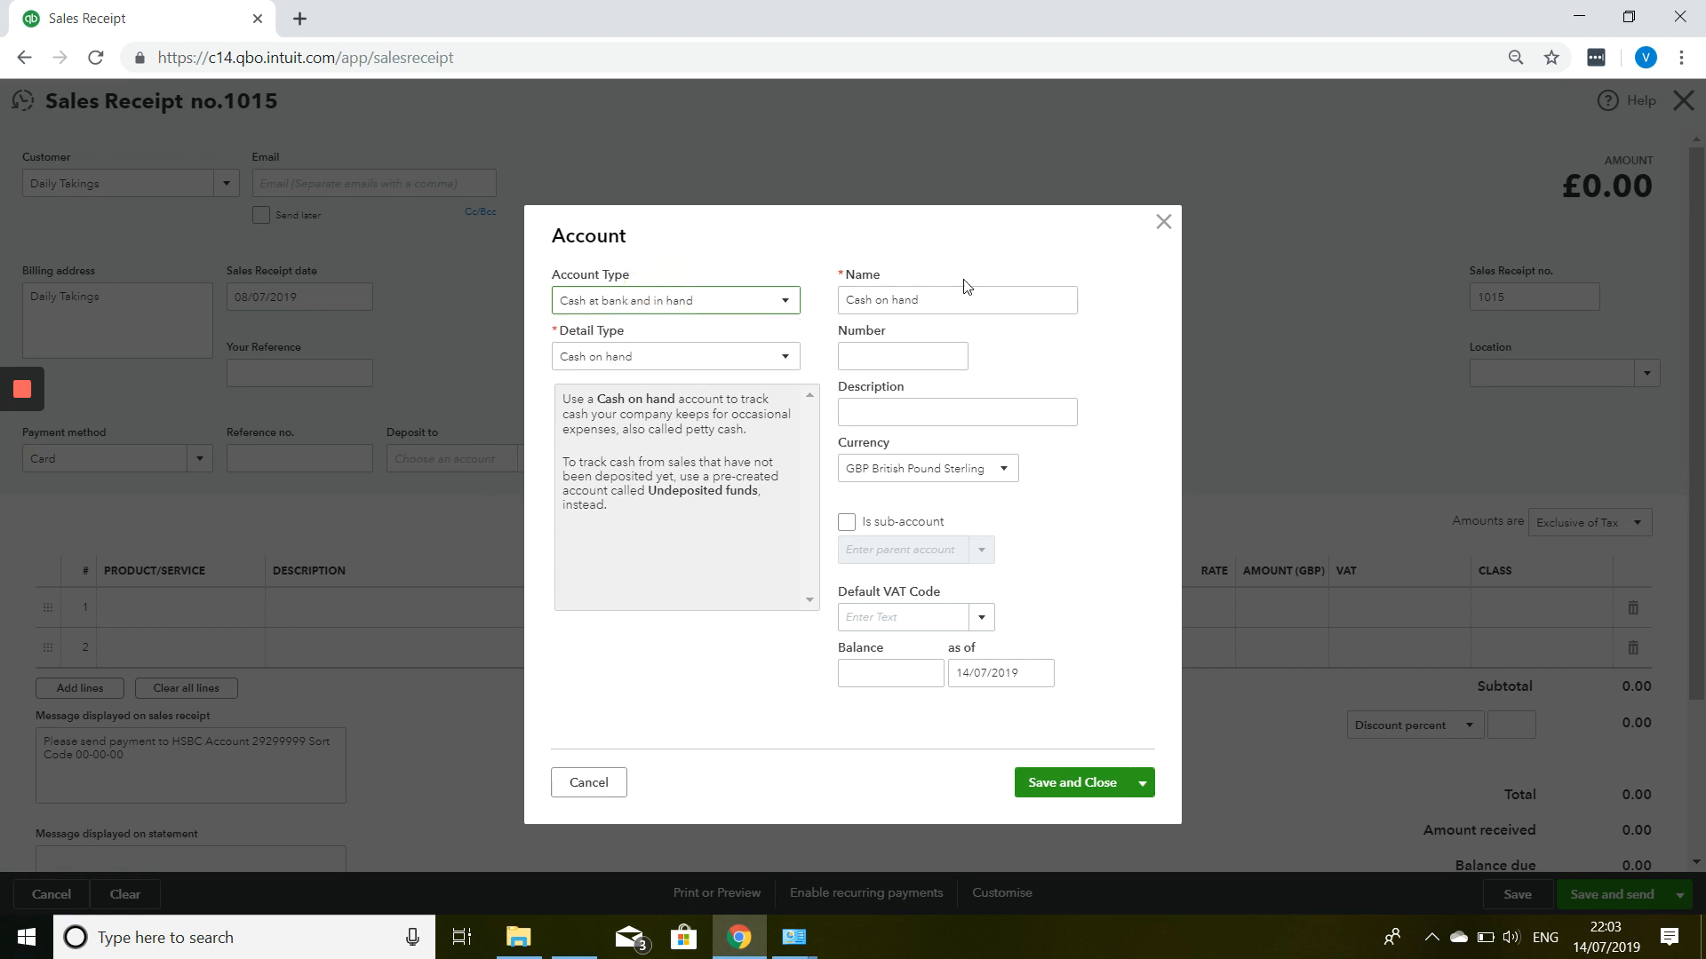
pyautogui.moveTo(971, 303); pyautogui.dragTo(806, 340)
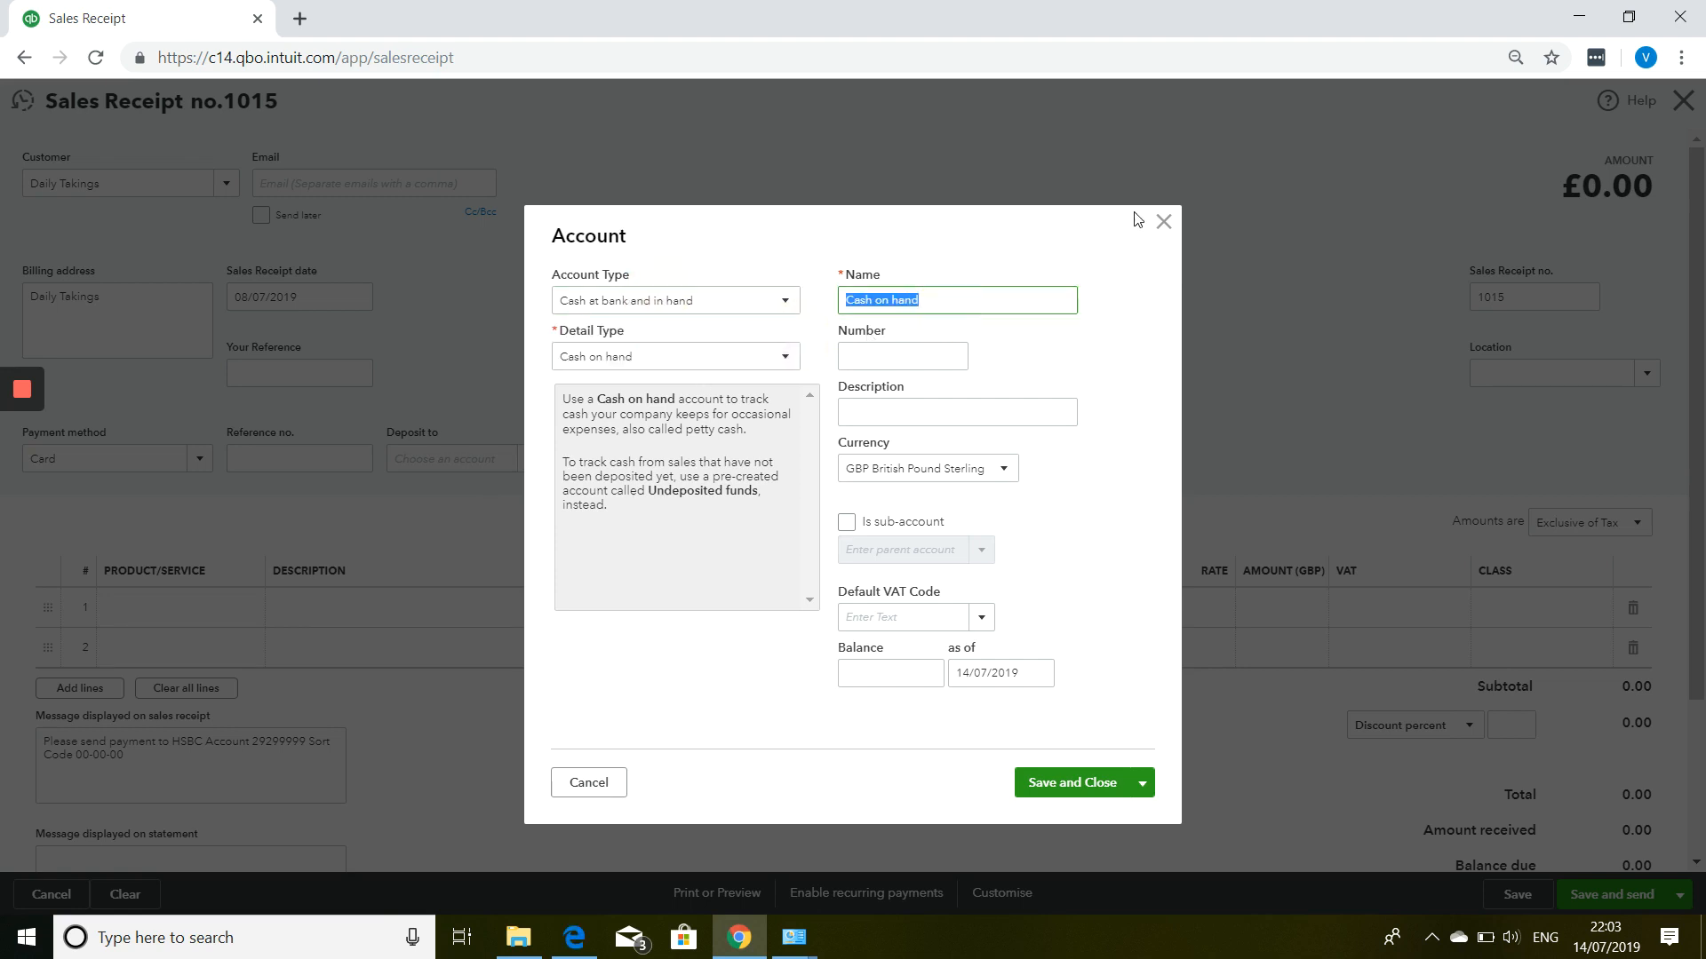
pyautogui.write('Card Terminal')
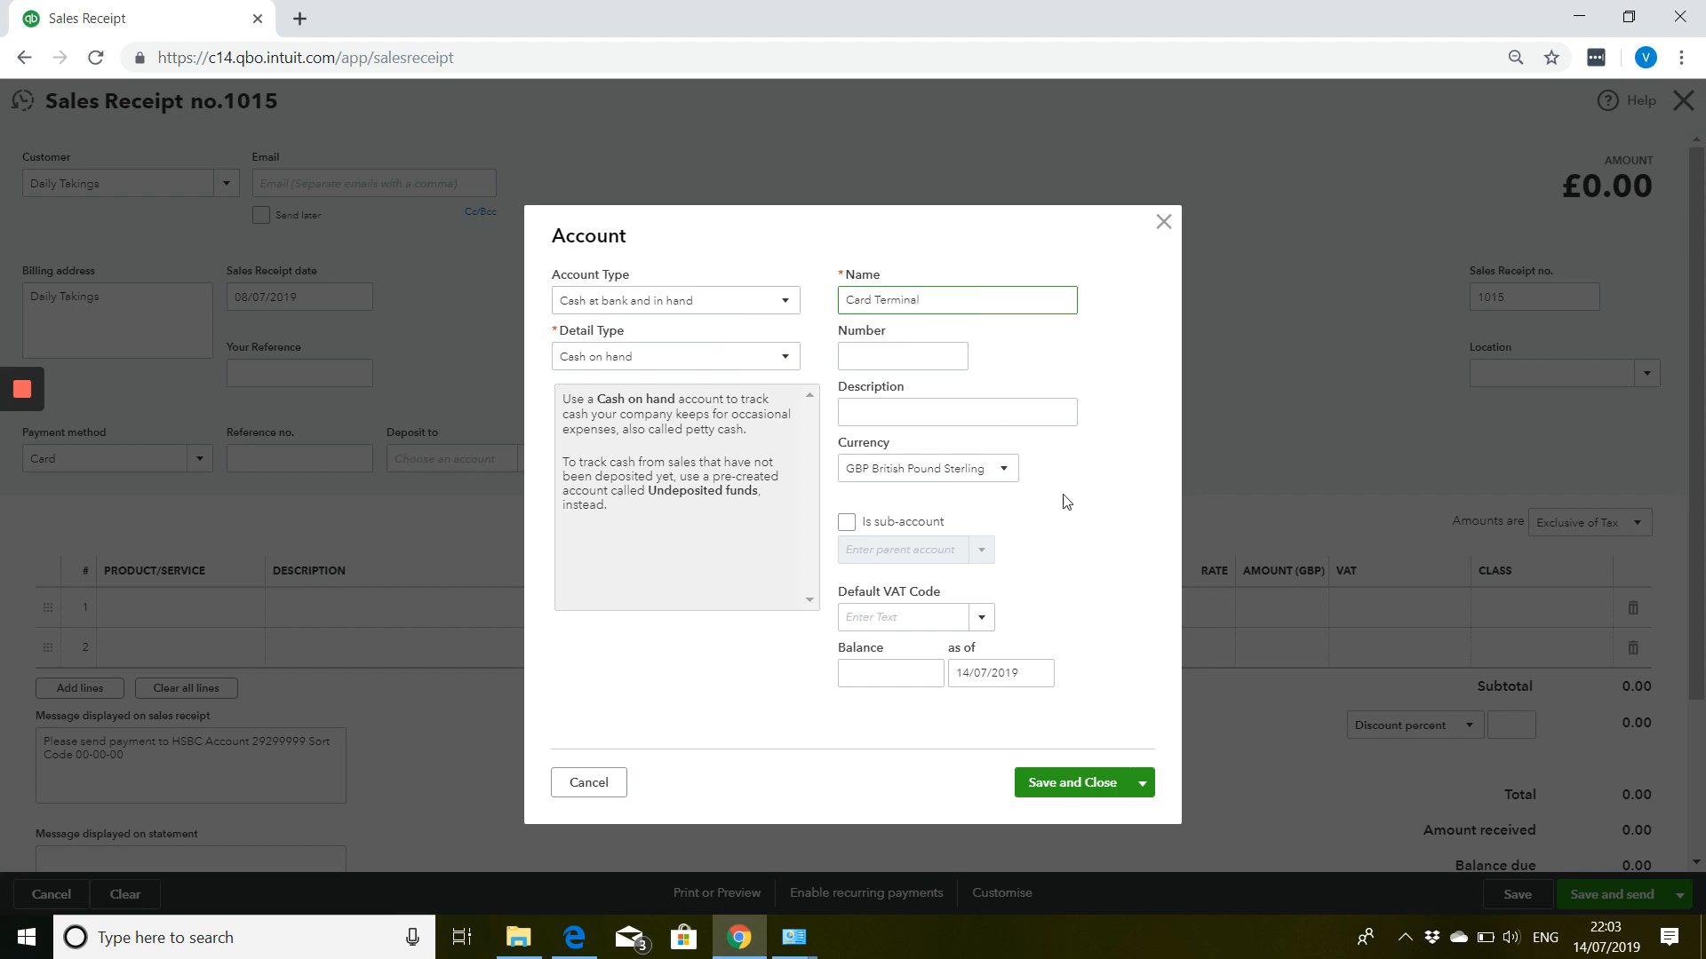
# Save the Card Terminal account and add Pens with quantity 5 as the first line.
pyautogui.click(1072, 782)
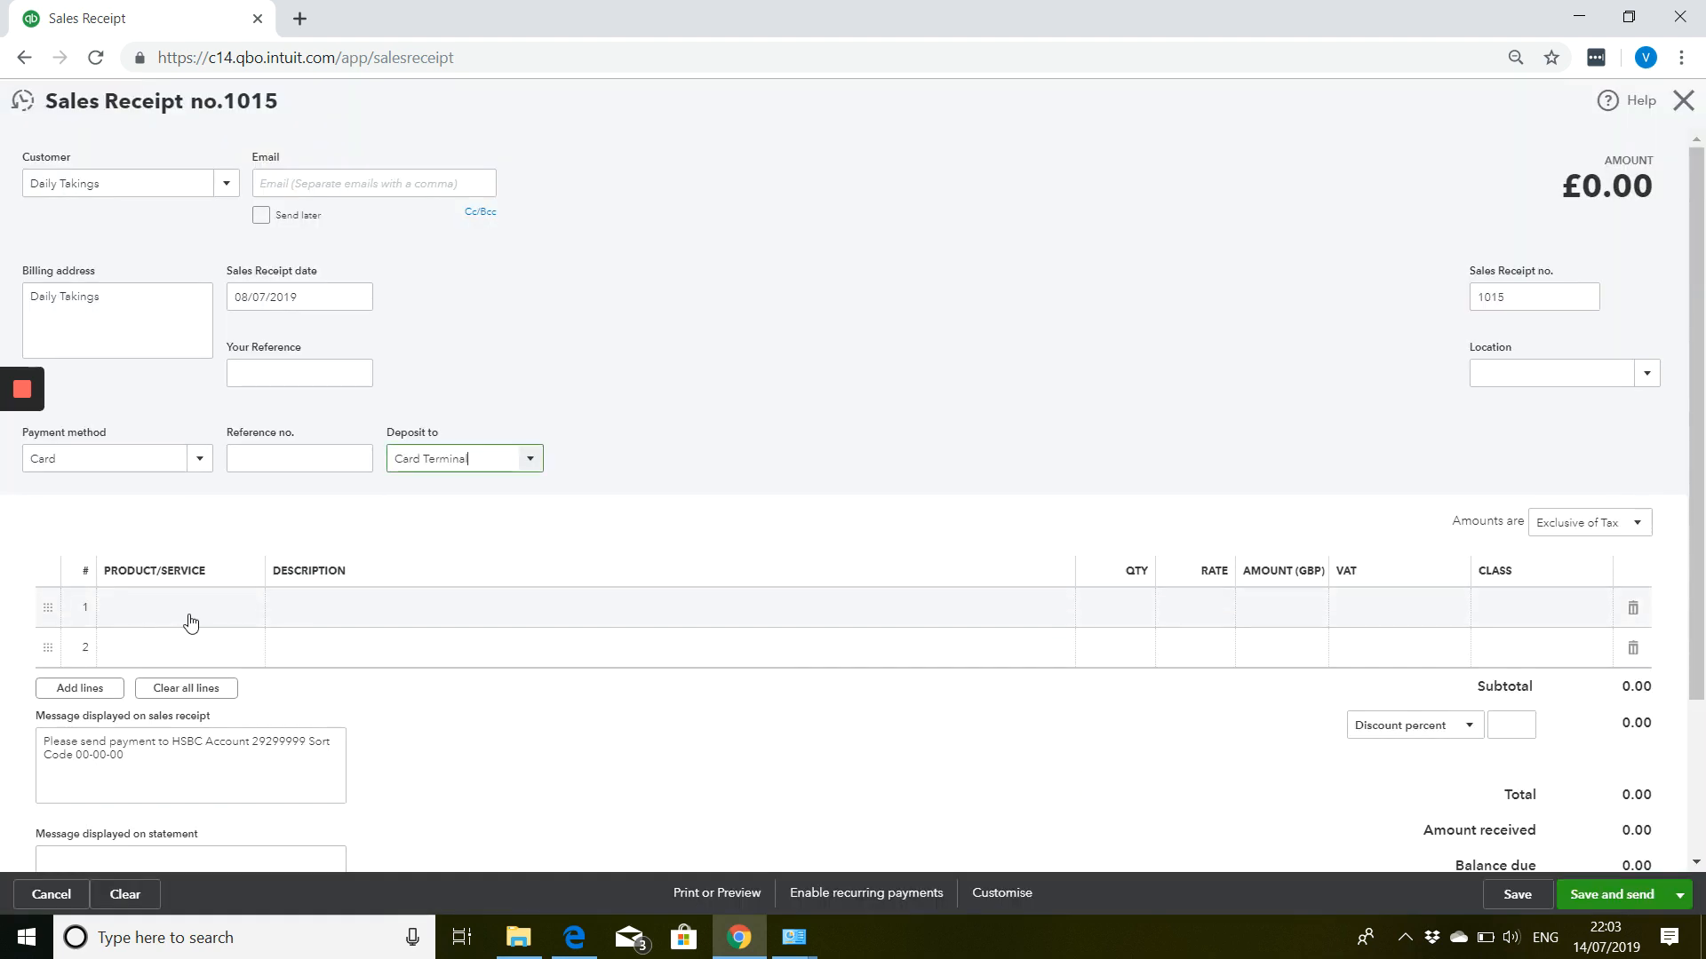
pyautogui.click(196, 611)
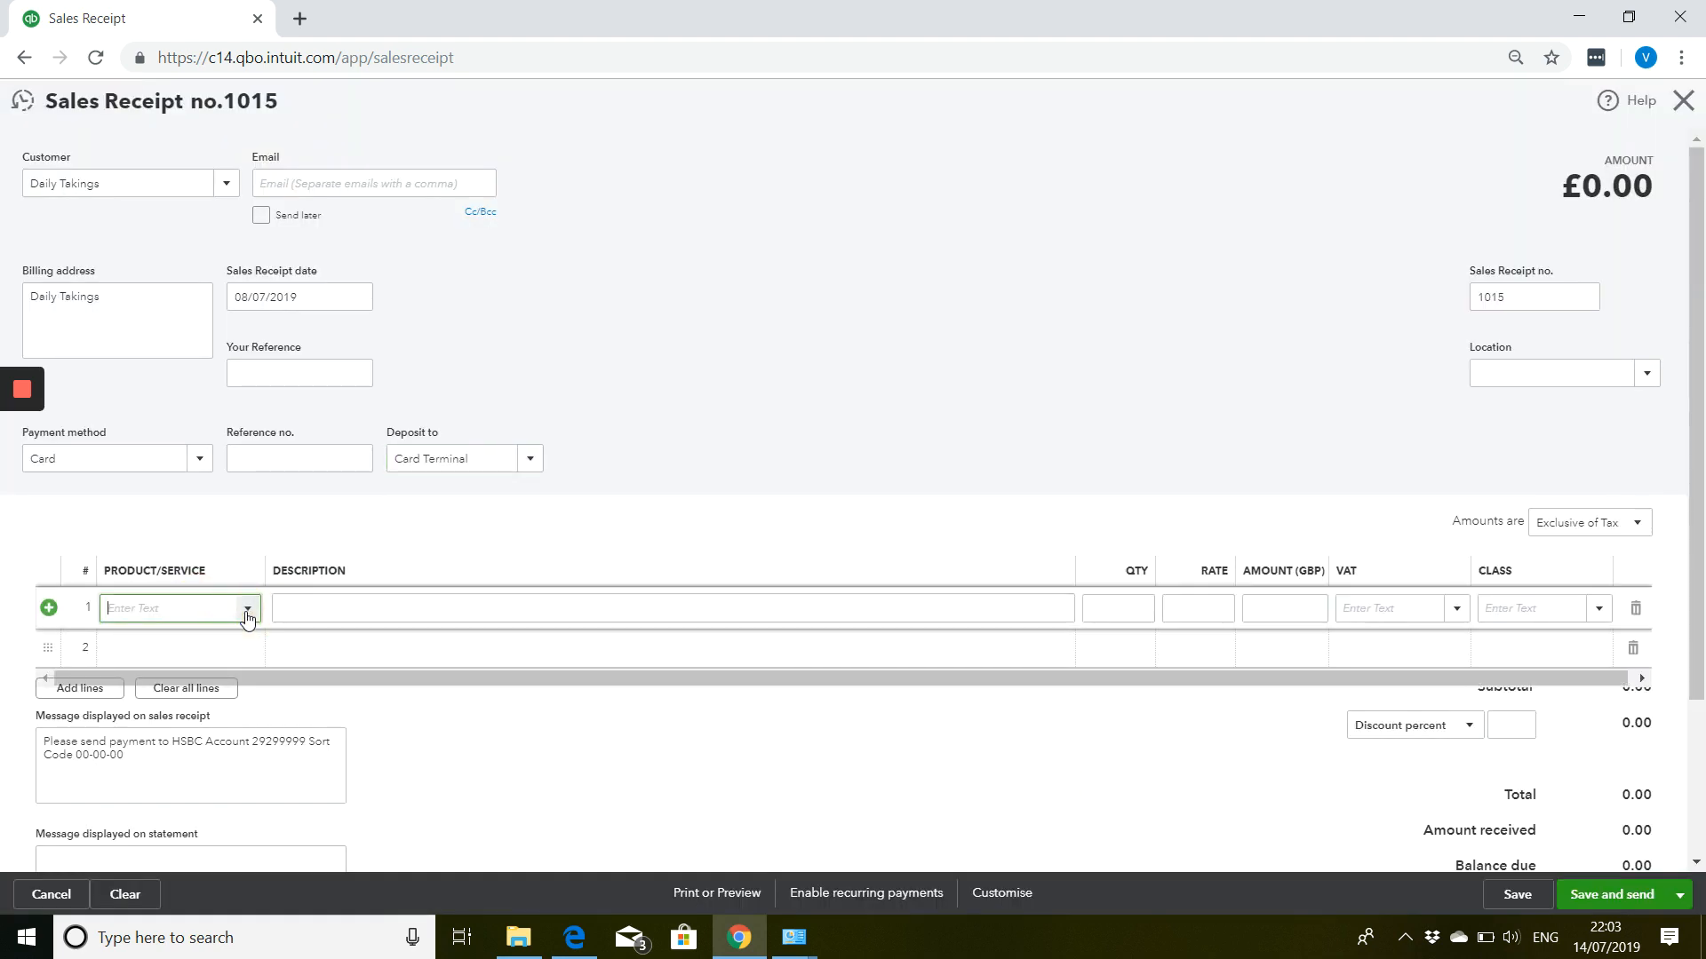
pyautogui.click(247, 609)
pyautogui.scroll(-5, 267, 525)
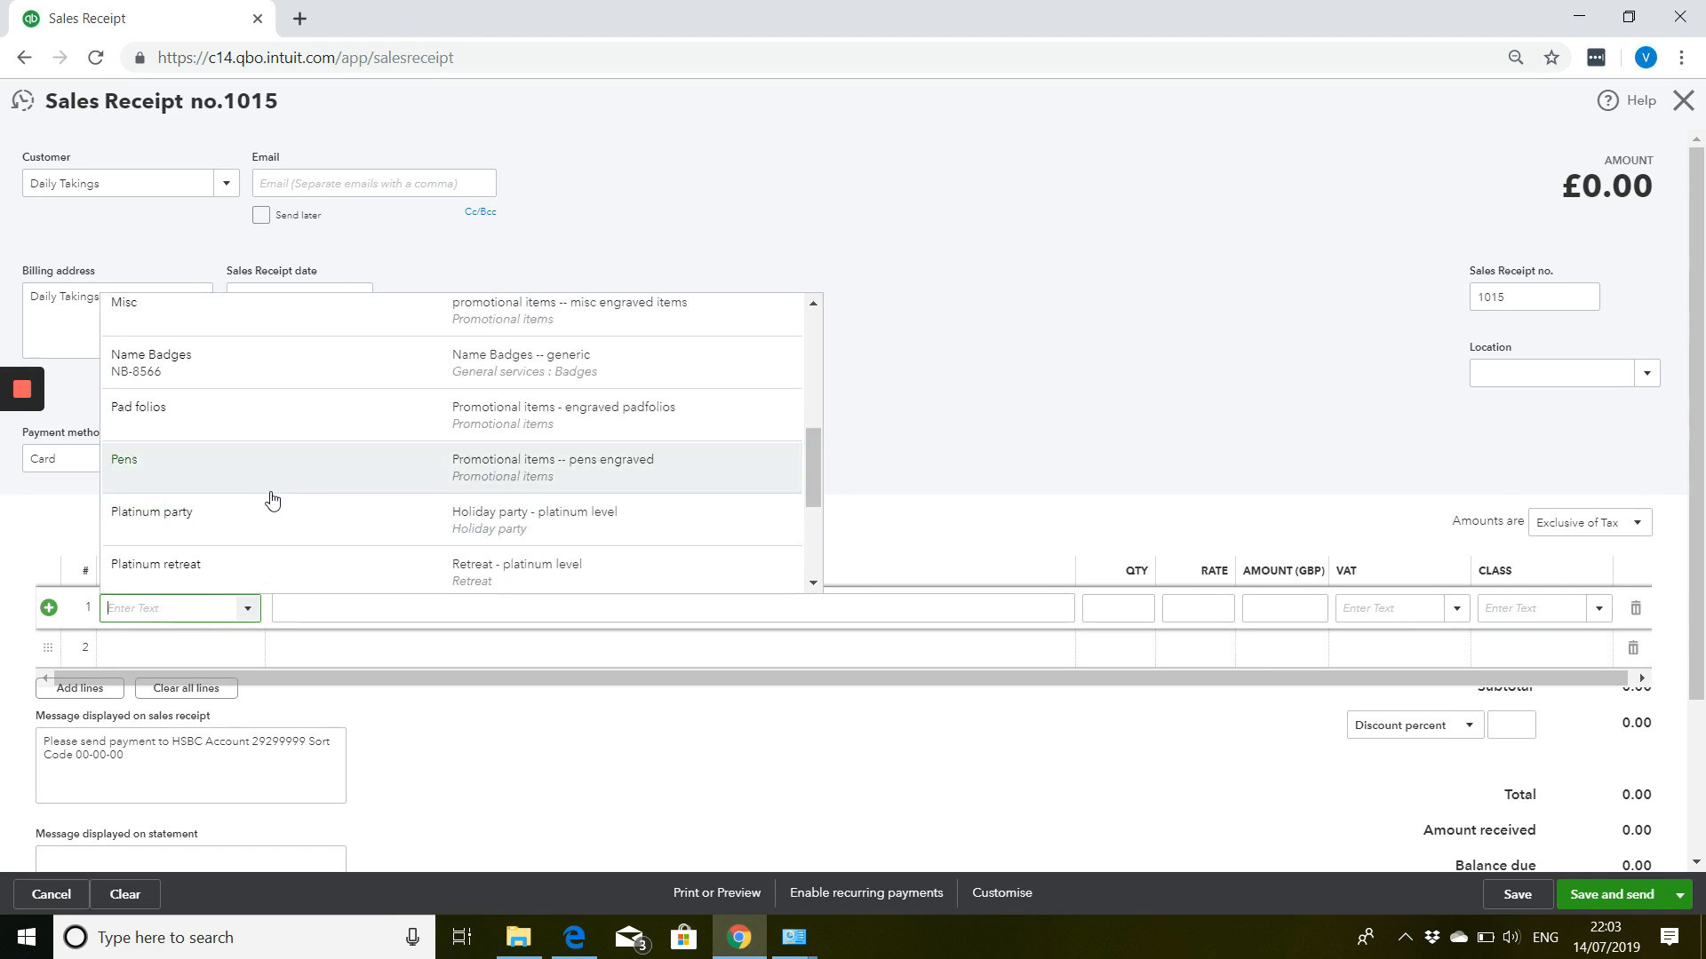
pyautogui.click(263, 483)
pyautogui.press('Tab')
pyautogui.press('Tab')
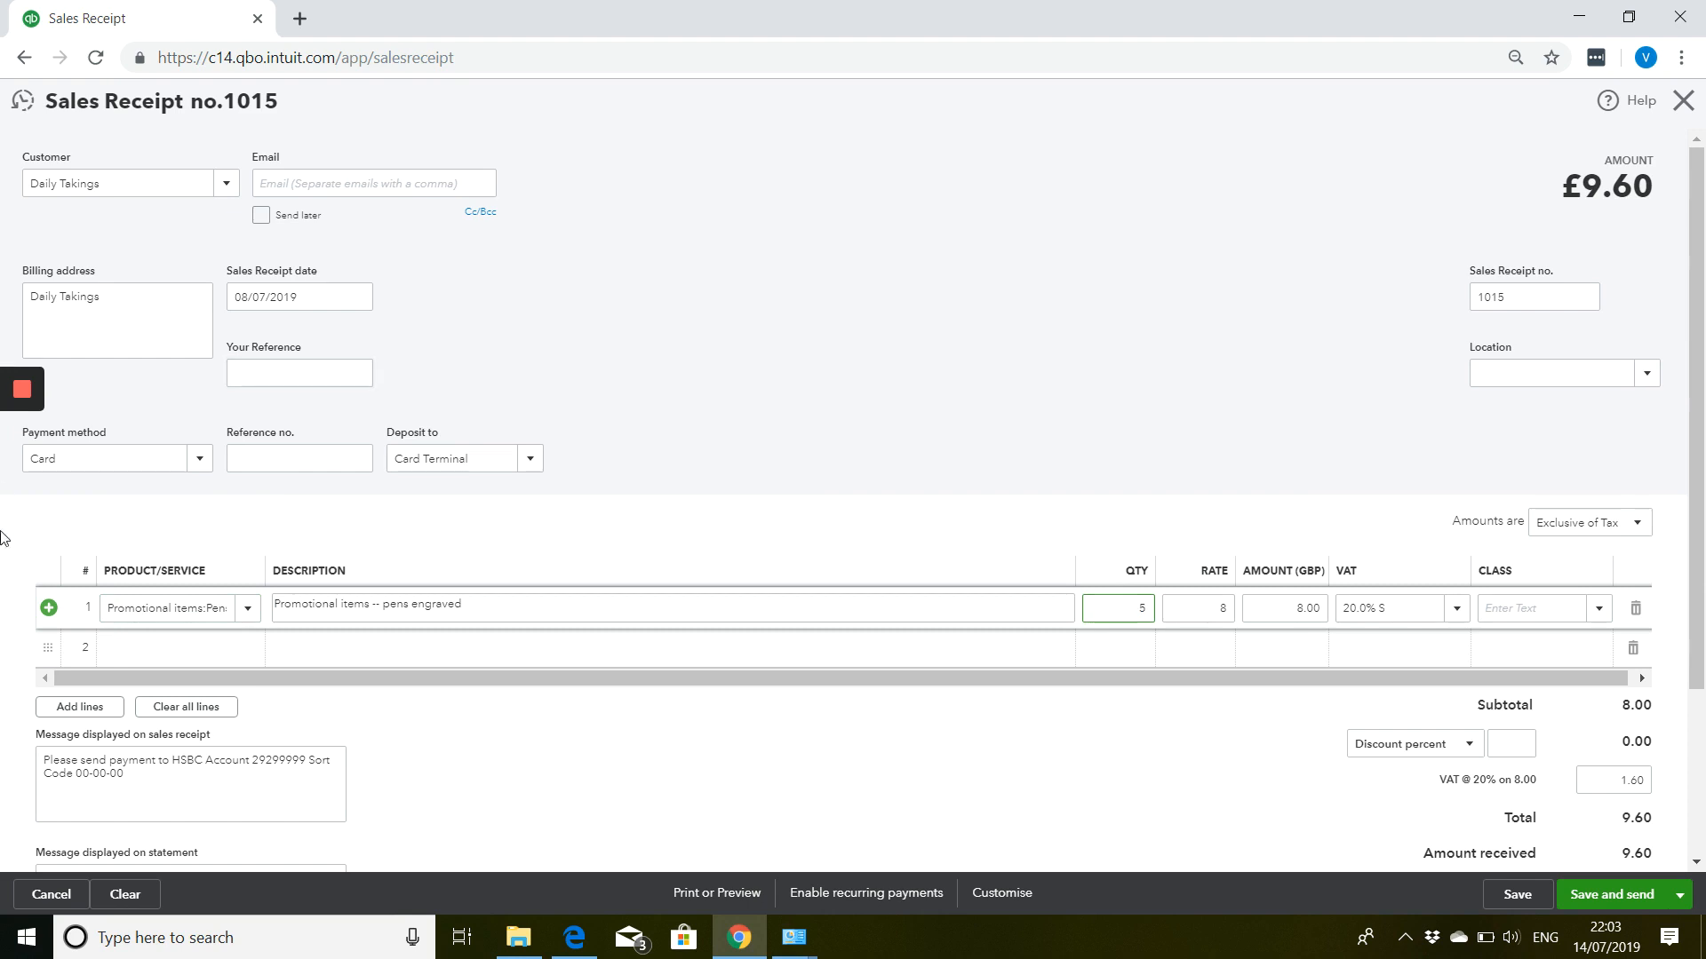
# Add Pad folios with quantity 20 as the second line.
pyautogui.click(174, 648)
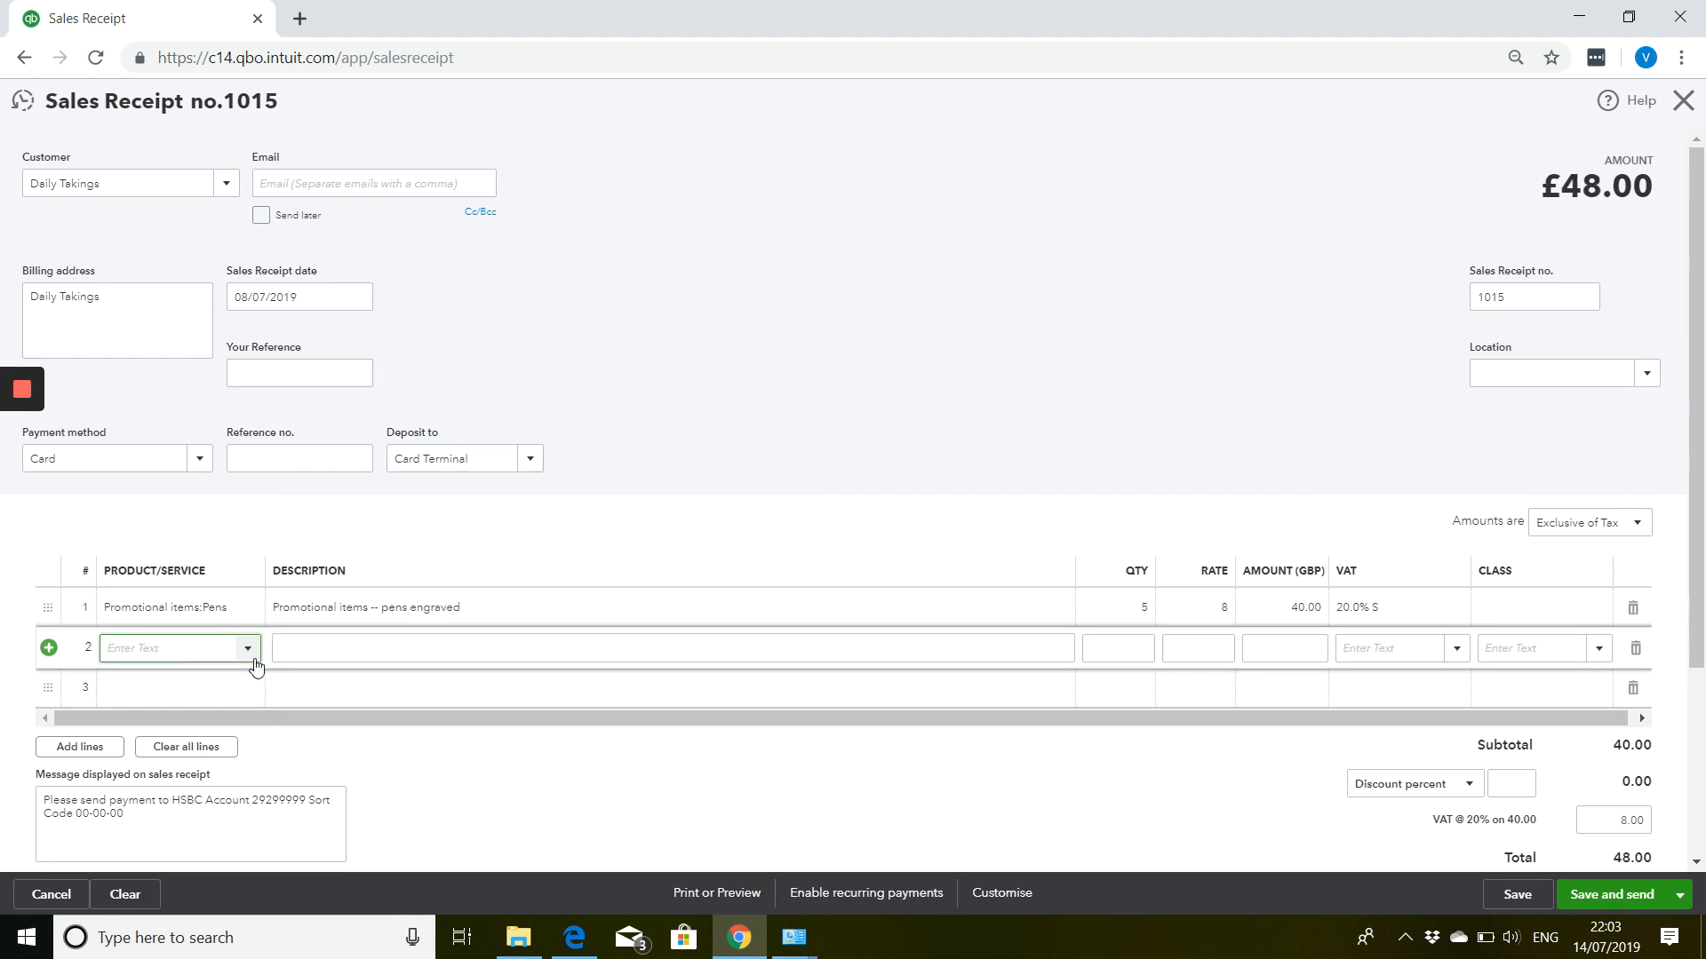
pyautogui.click(247, 648)
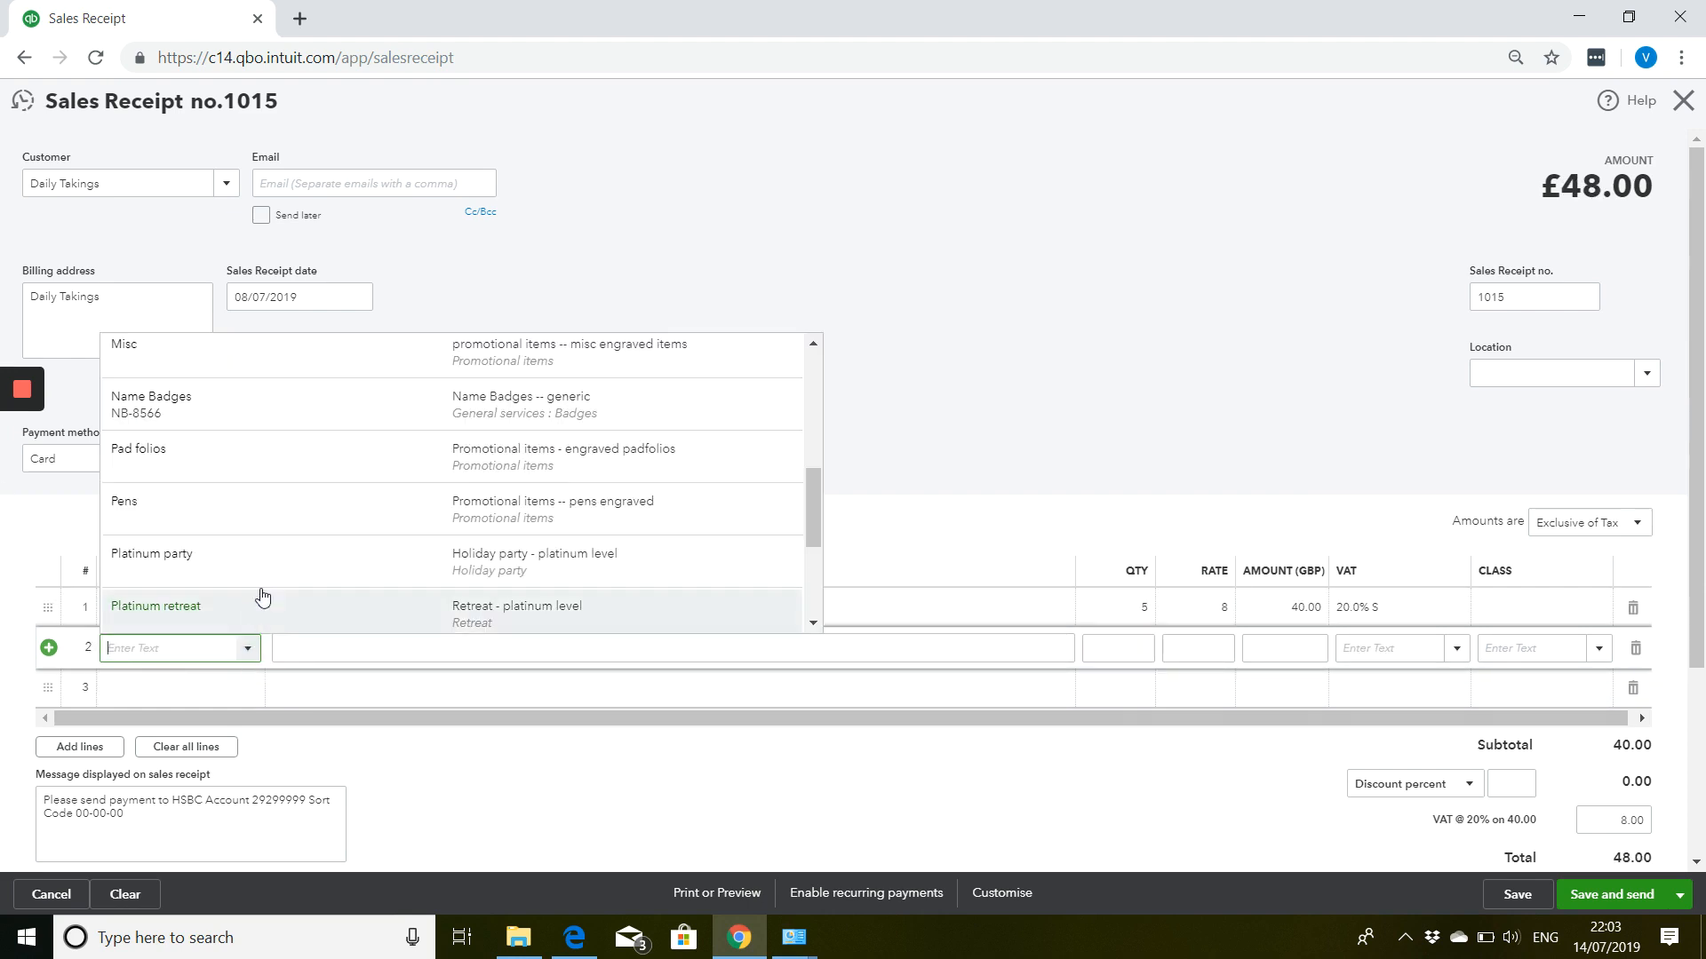
pyautogui.scroll(-3, 284, 489)
pyautogui.scroll(3, 284, 486)
pyautogui.click(281, 480)
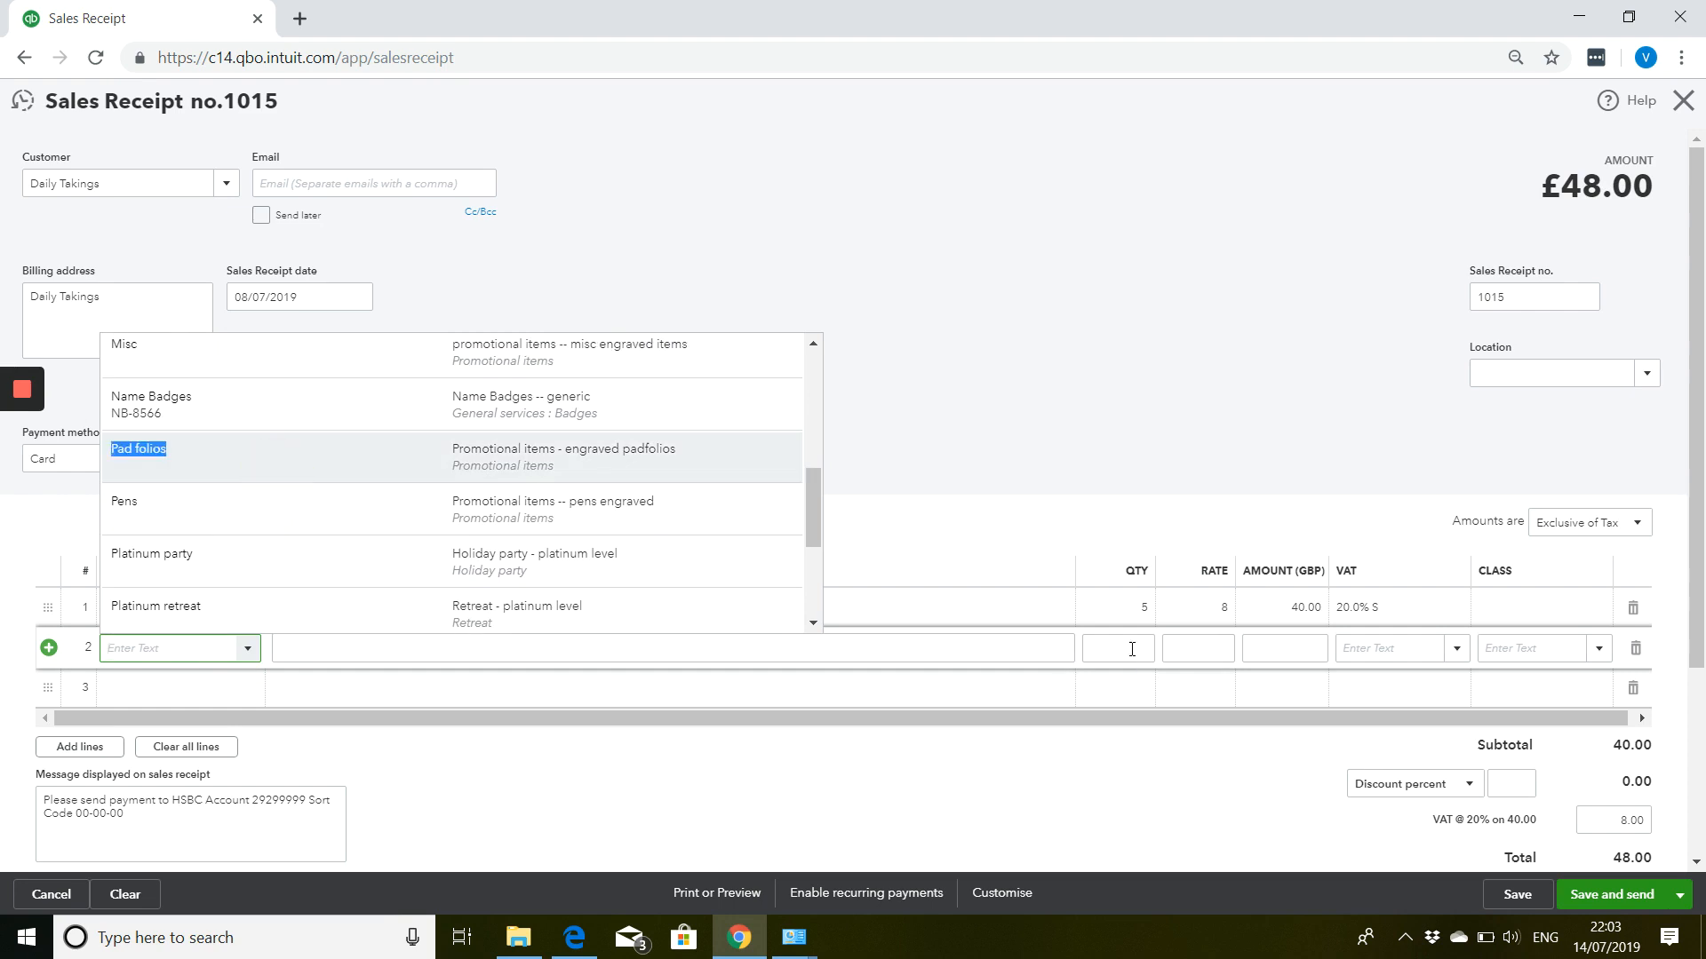
pyautogui.click(1134, 639)
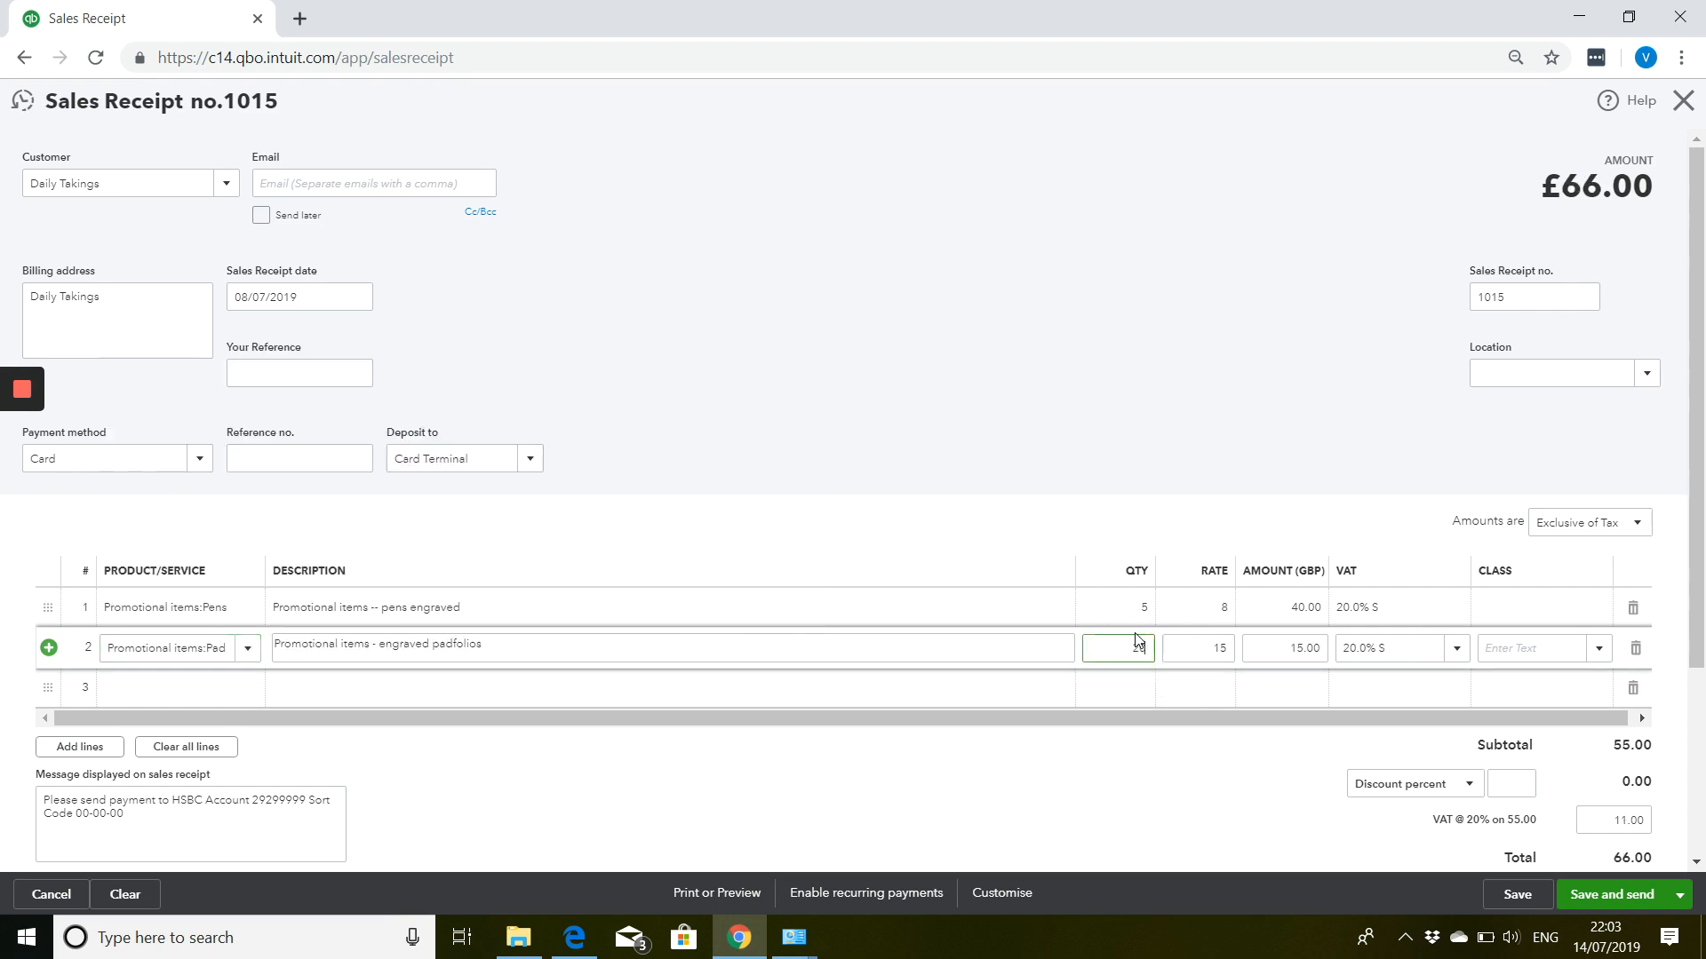
pyautogui.write('20')
# Add Water Bottles with quantity 10 as the third line, bringing the total to £528.00.
pyautogui.click(252, 695)
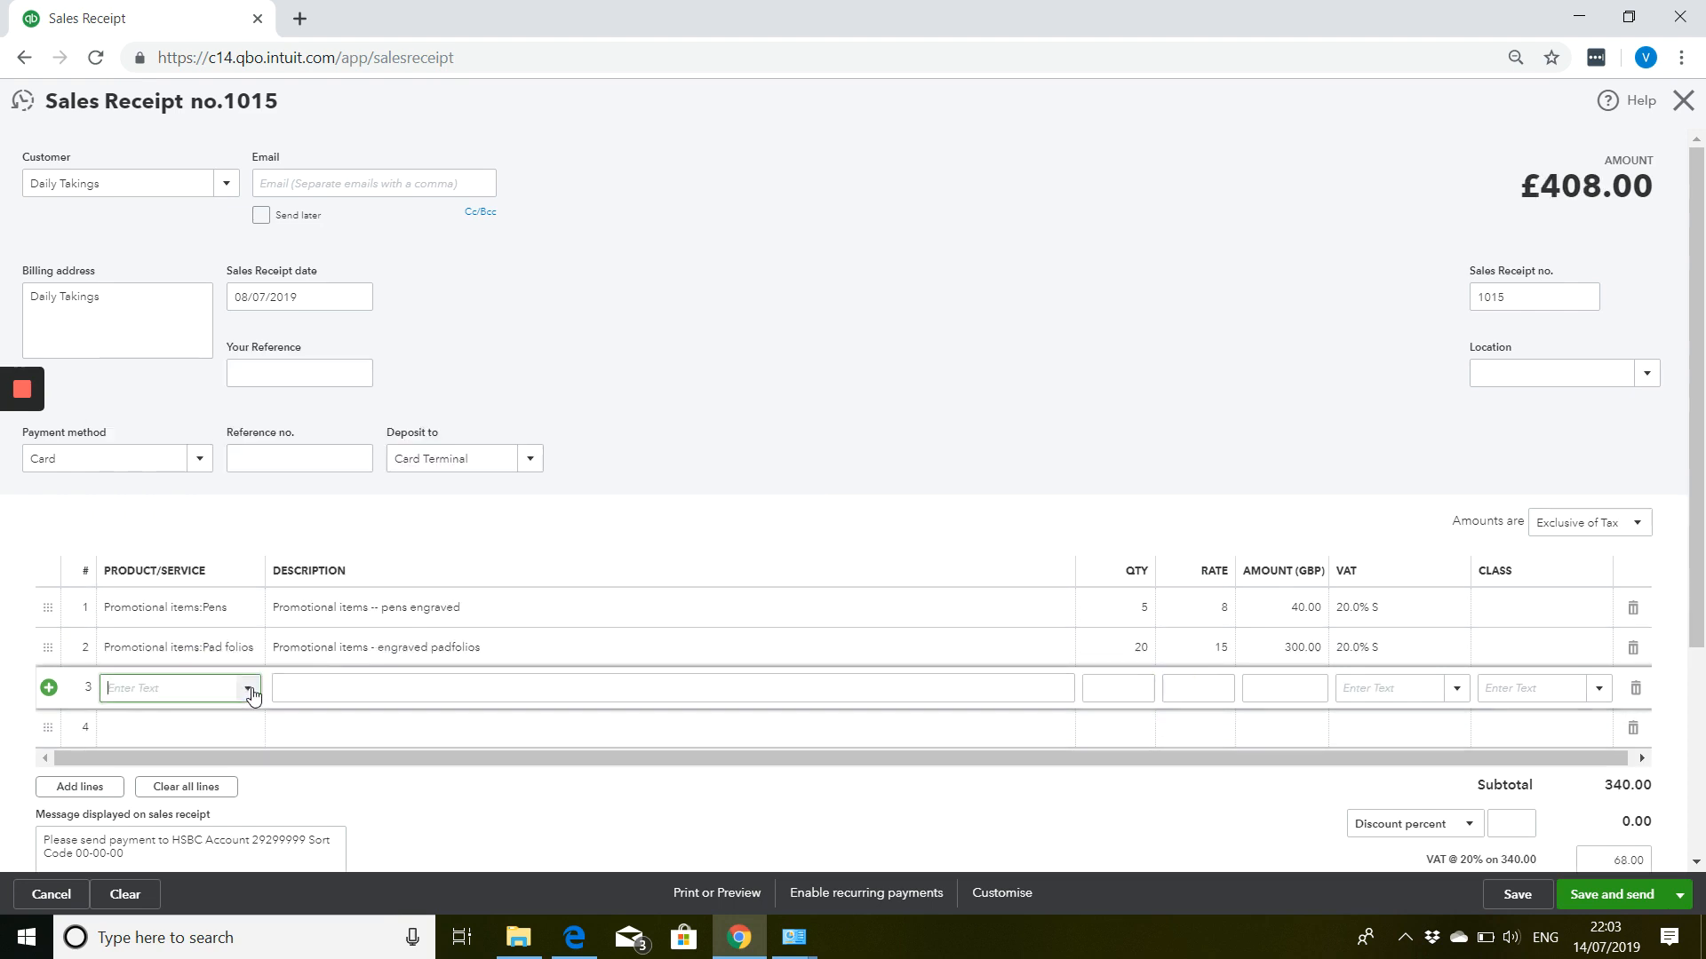
pyautogui.click(252, 695)
pyautogui.scroll(-3, 276, 566)
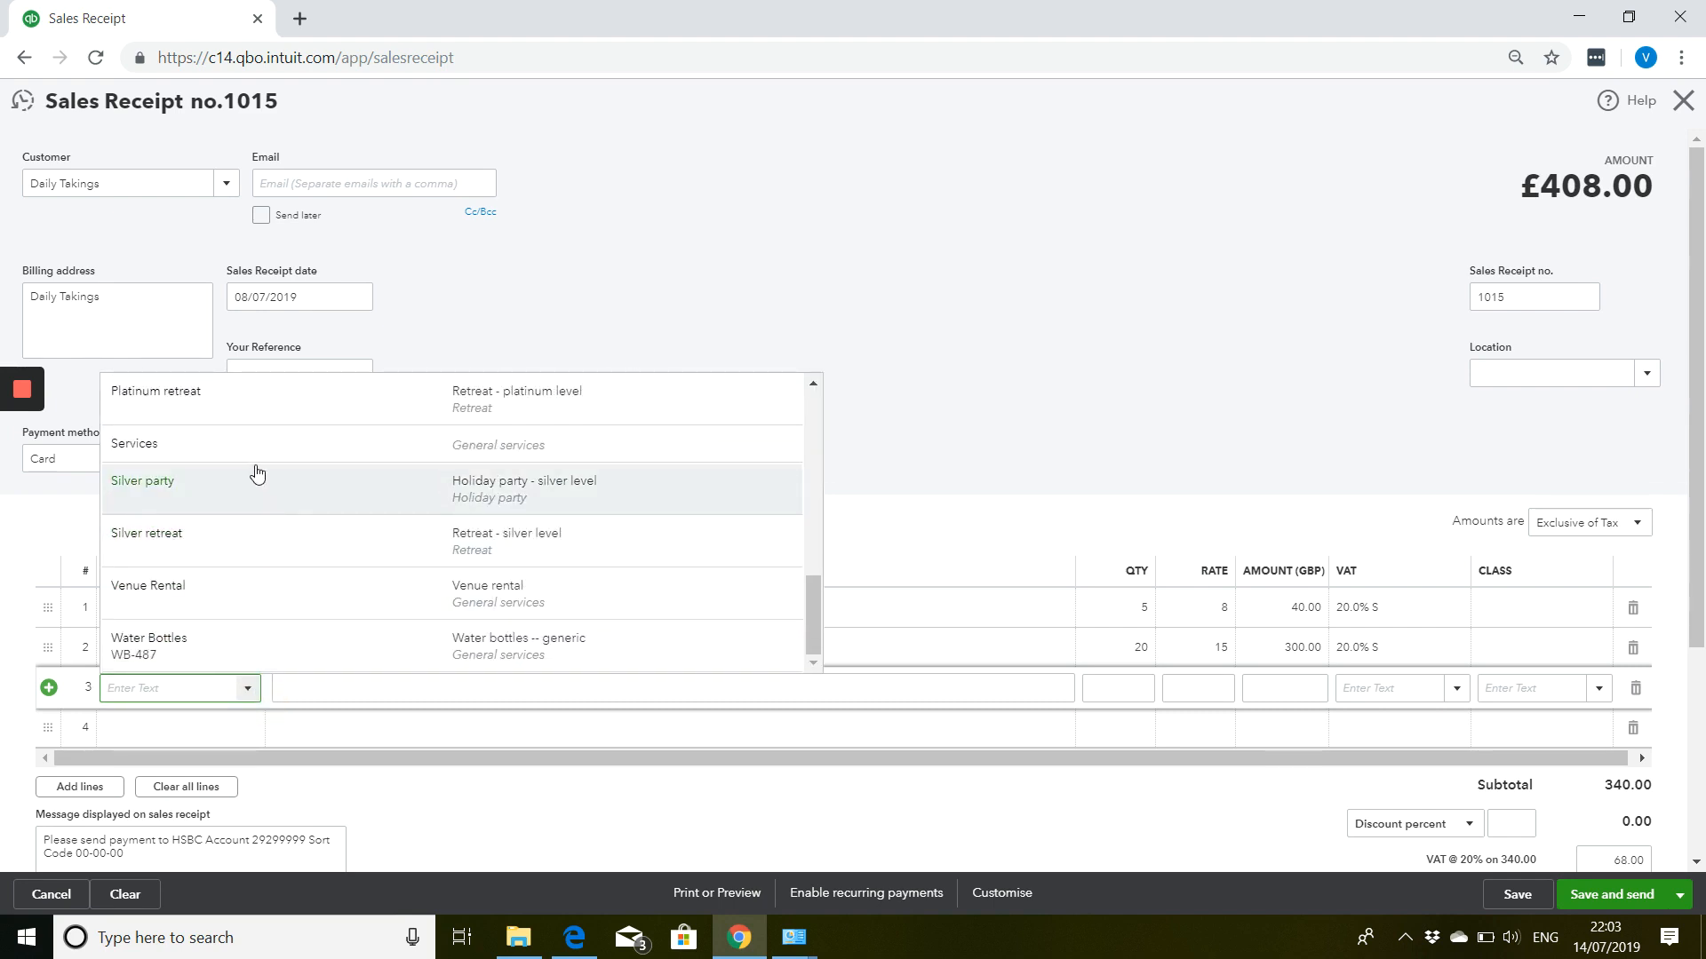
pyautogui.click(217, 644)
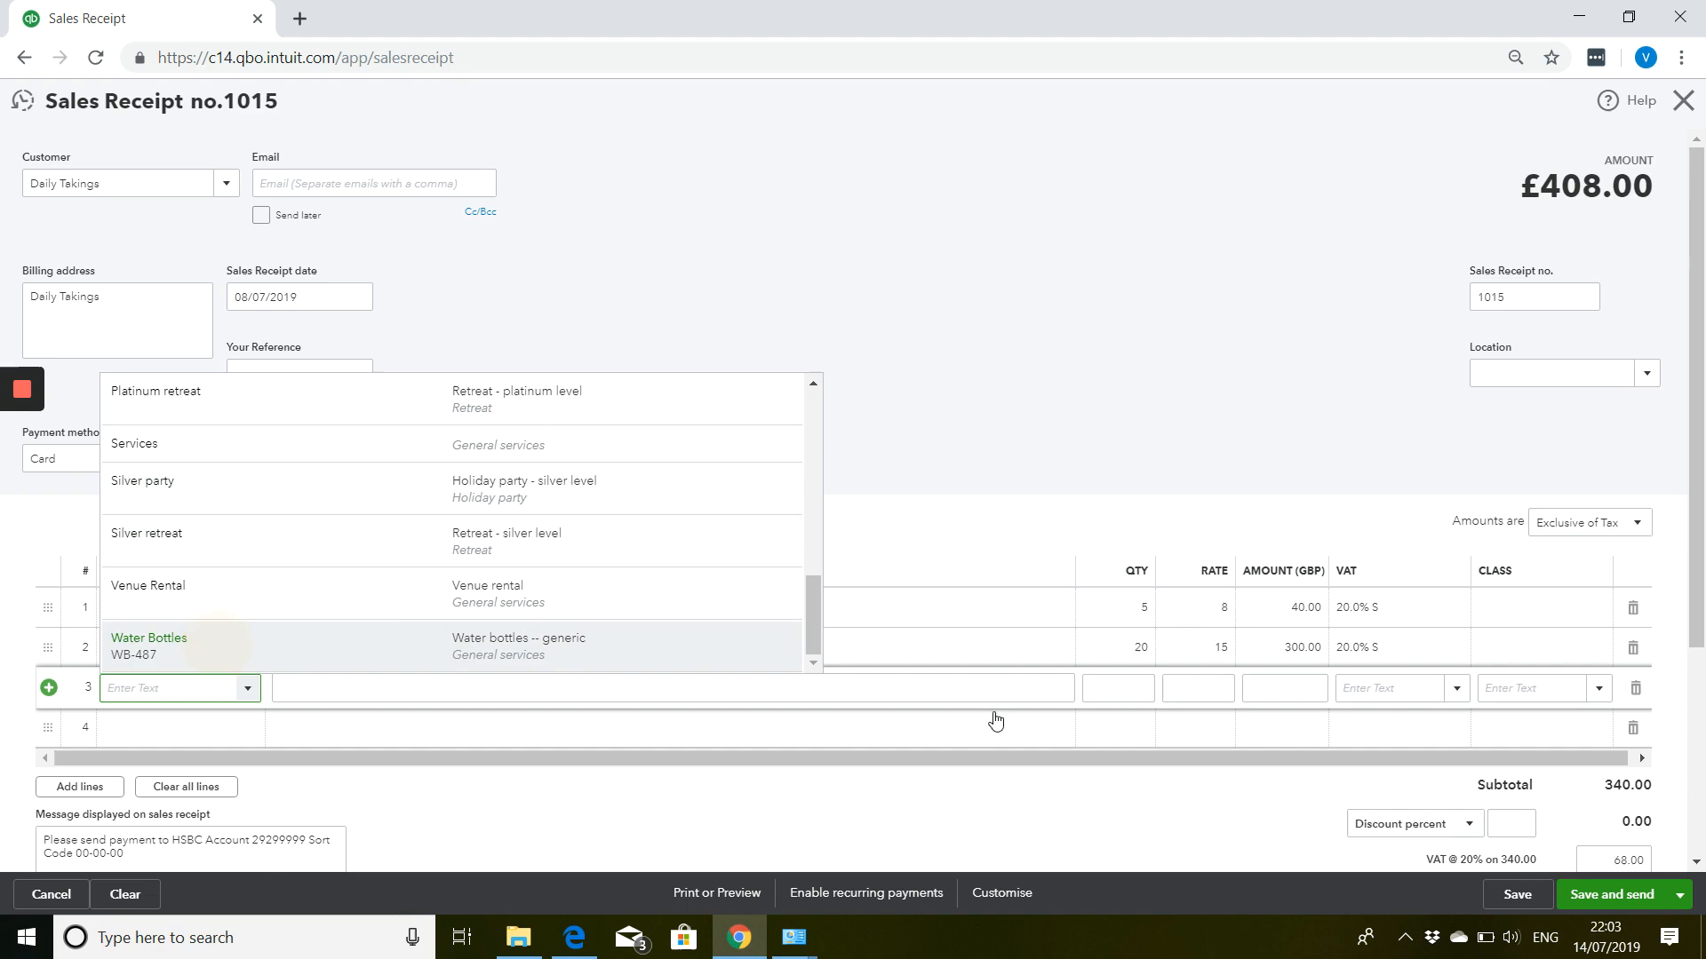
pyautogui.click(1115, 689)
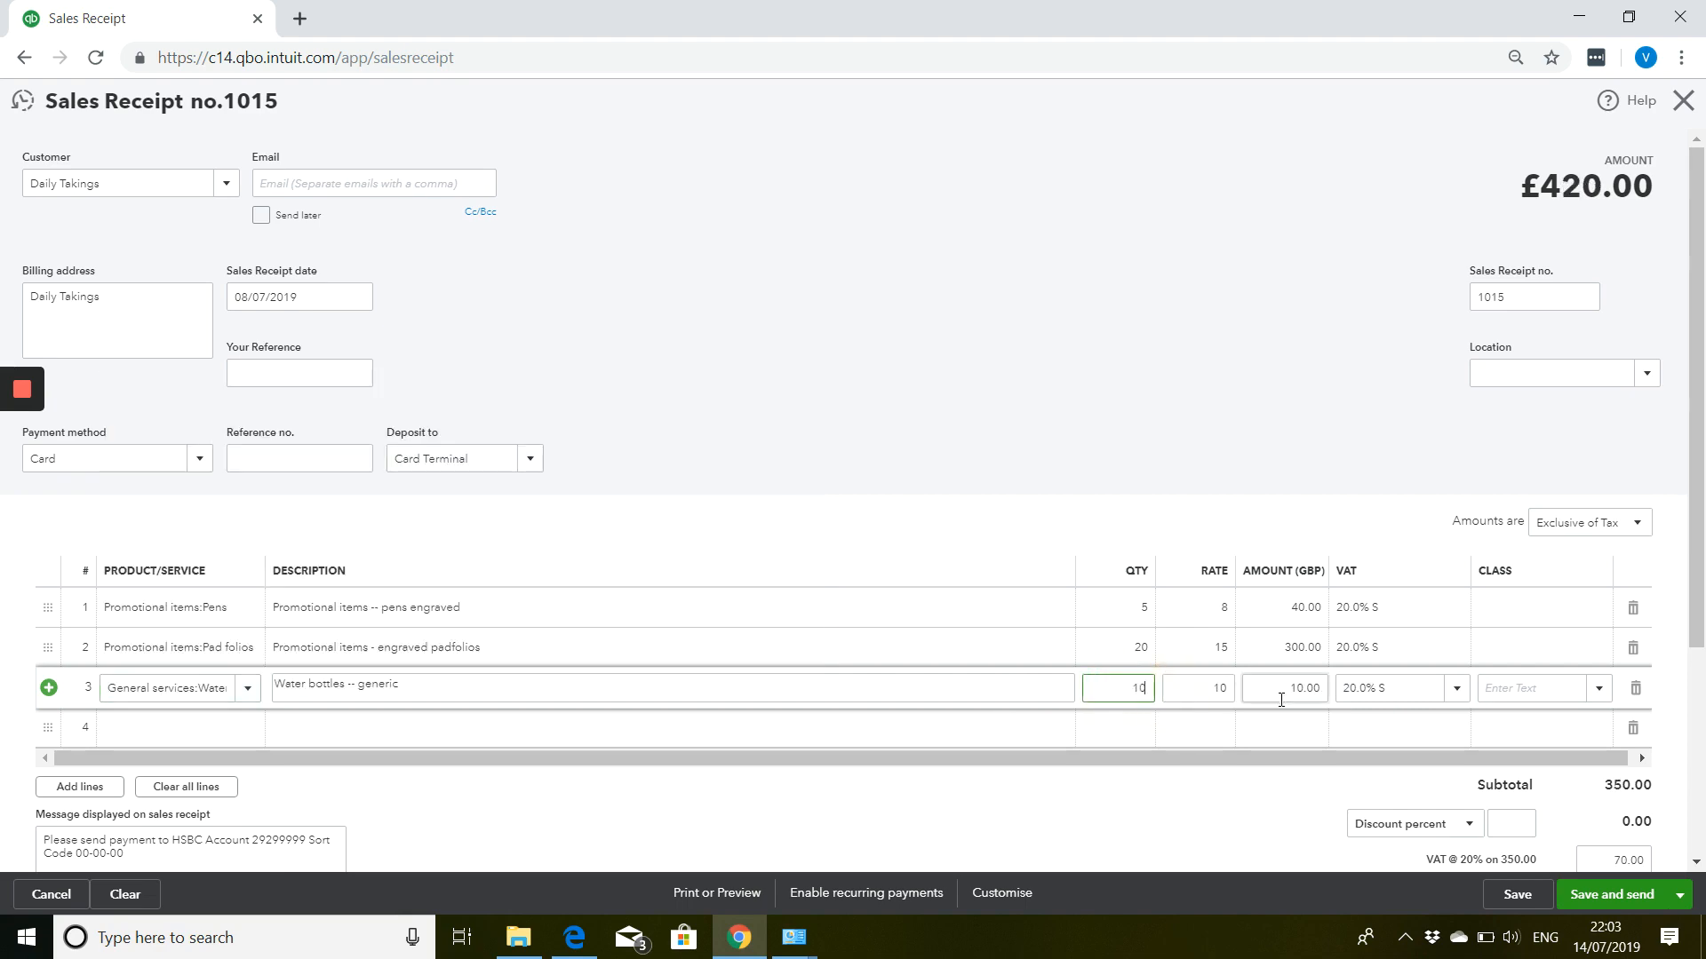
pyautogui.press('Tab')
pyautogui.scroll(-1, 1266, 552)
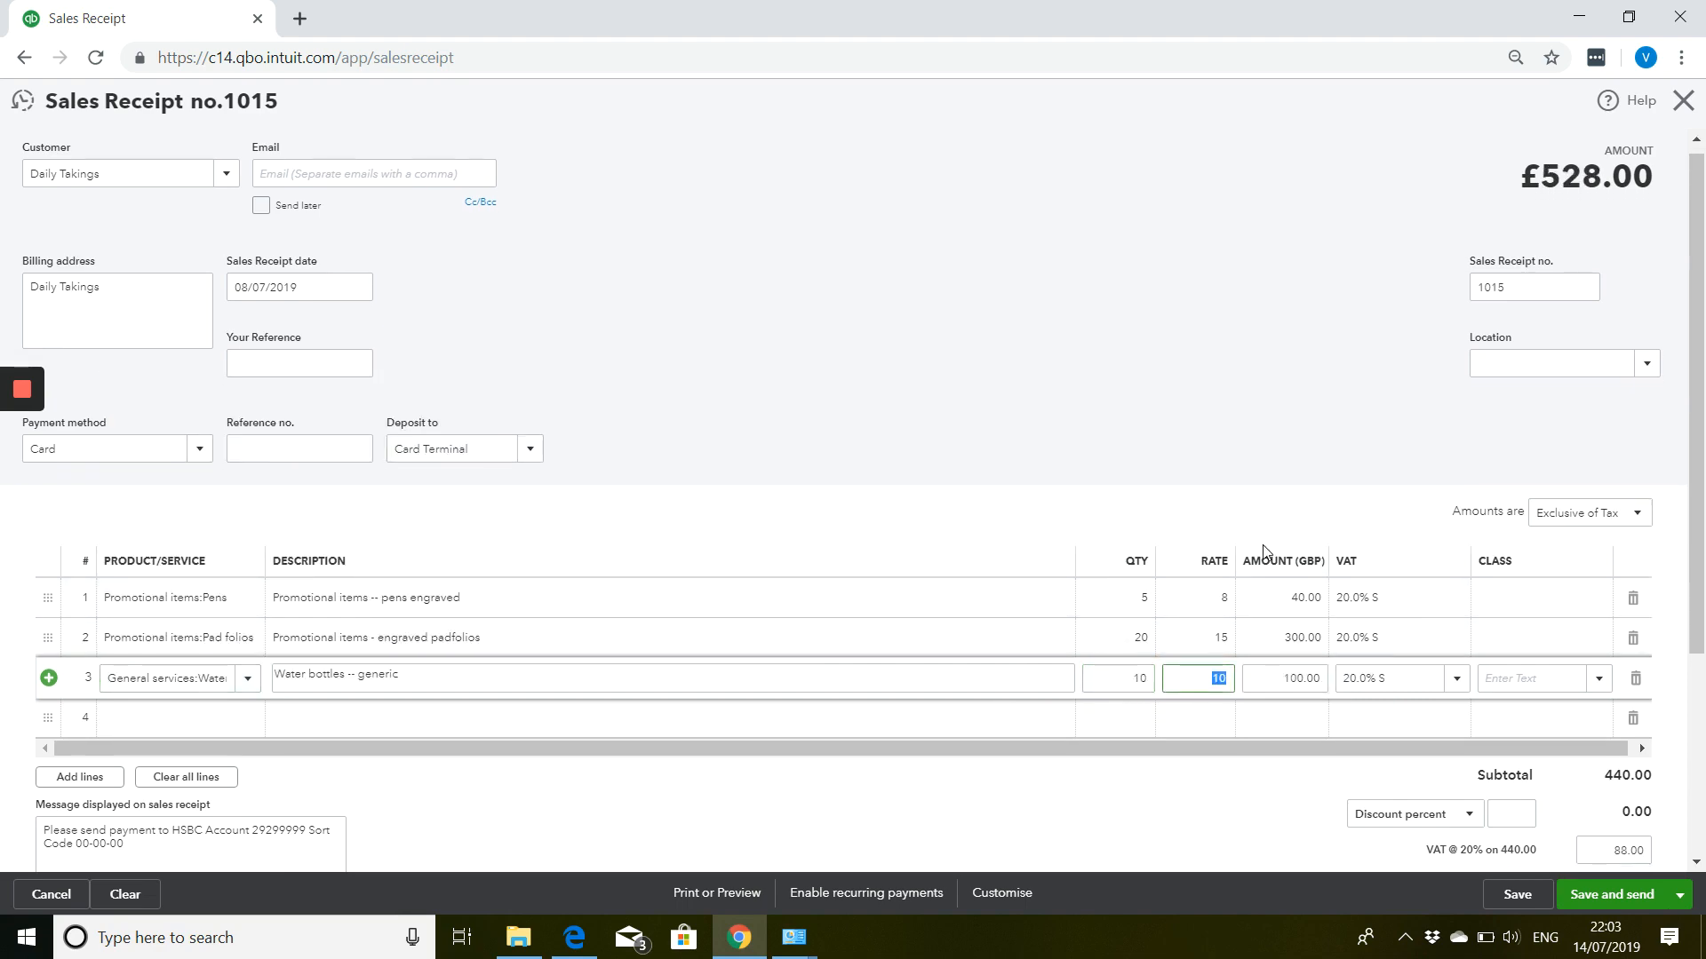
pyautogui.scroll(-3, 1266, 551)
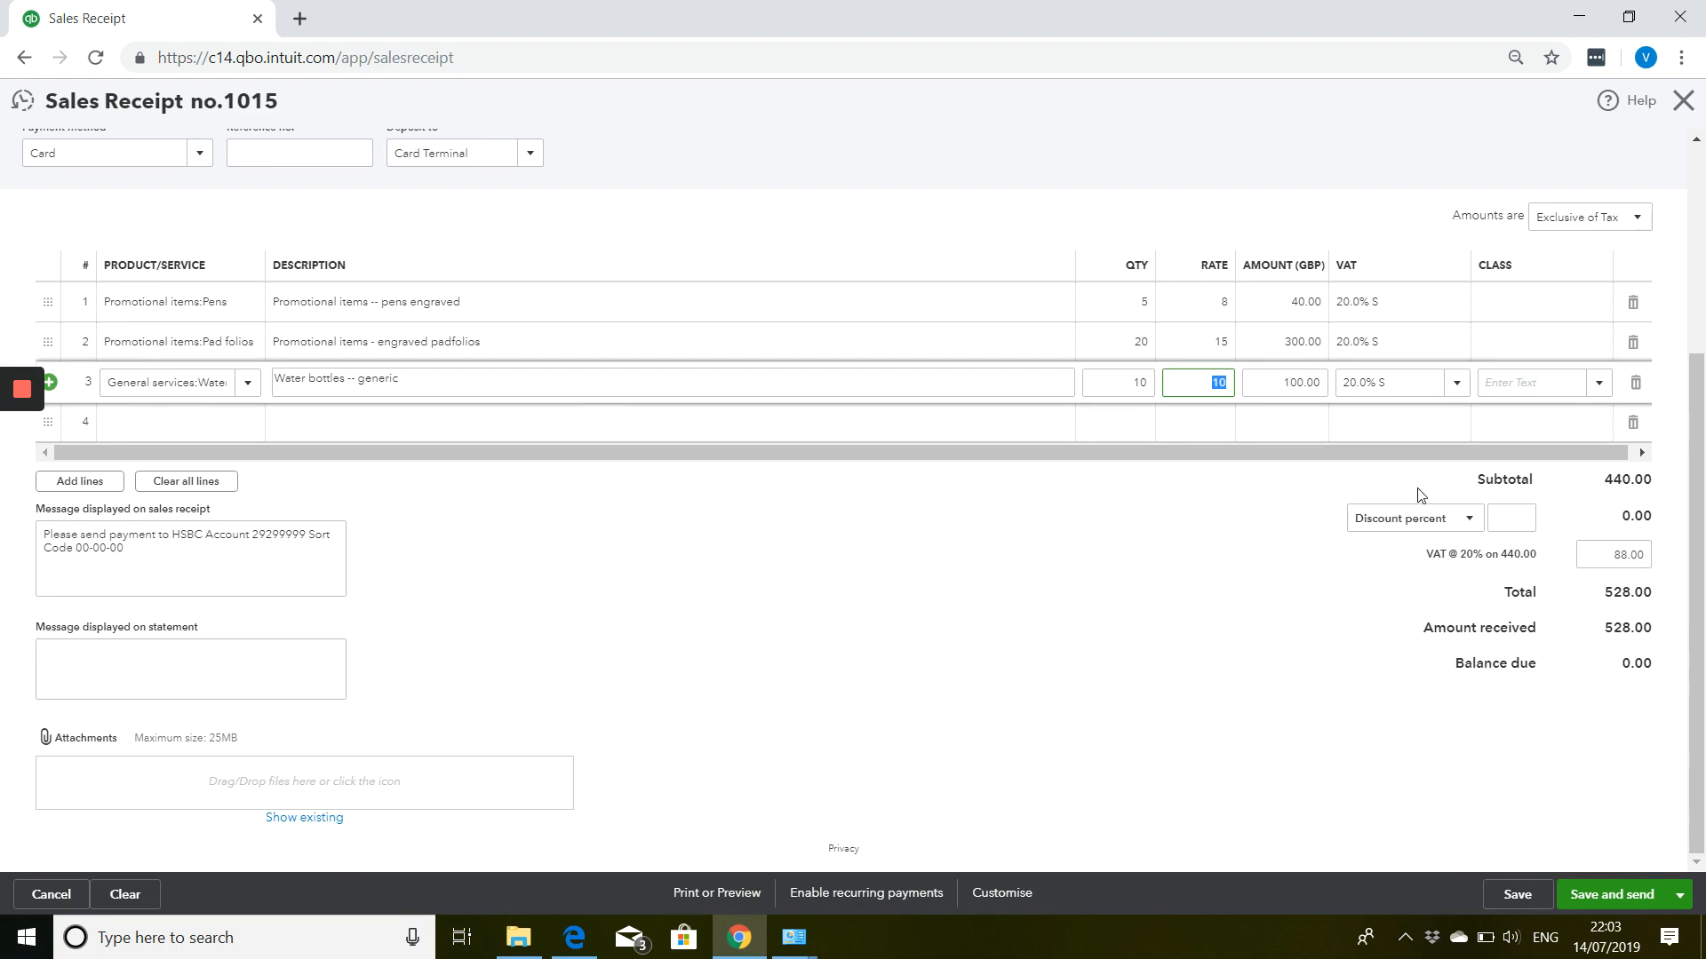
pyautogui.scroll(1, 422, 607)
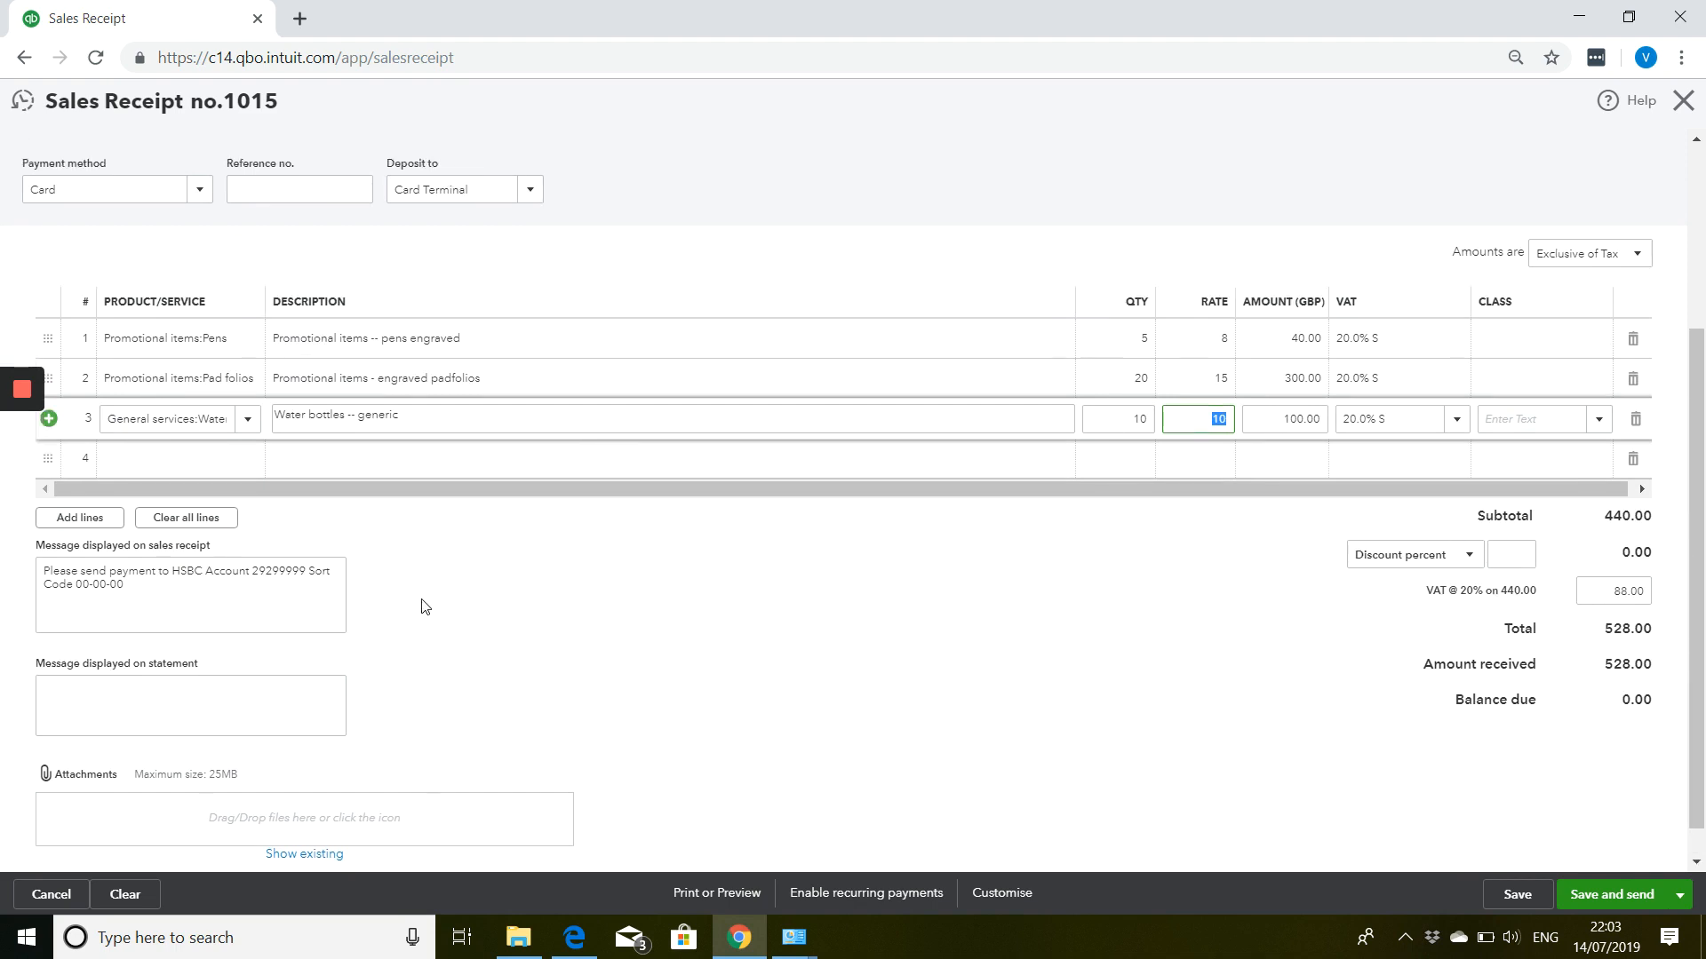
pyautogui.scroll(3, 423, 606)
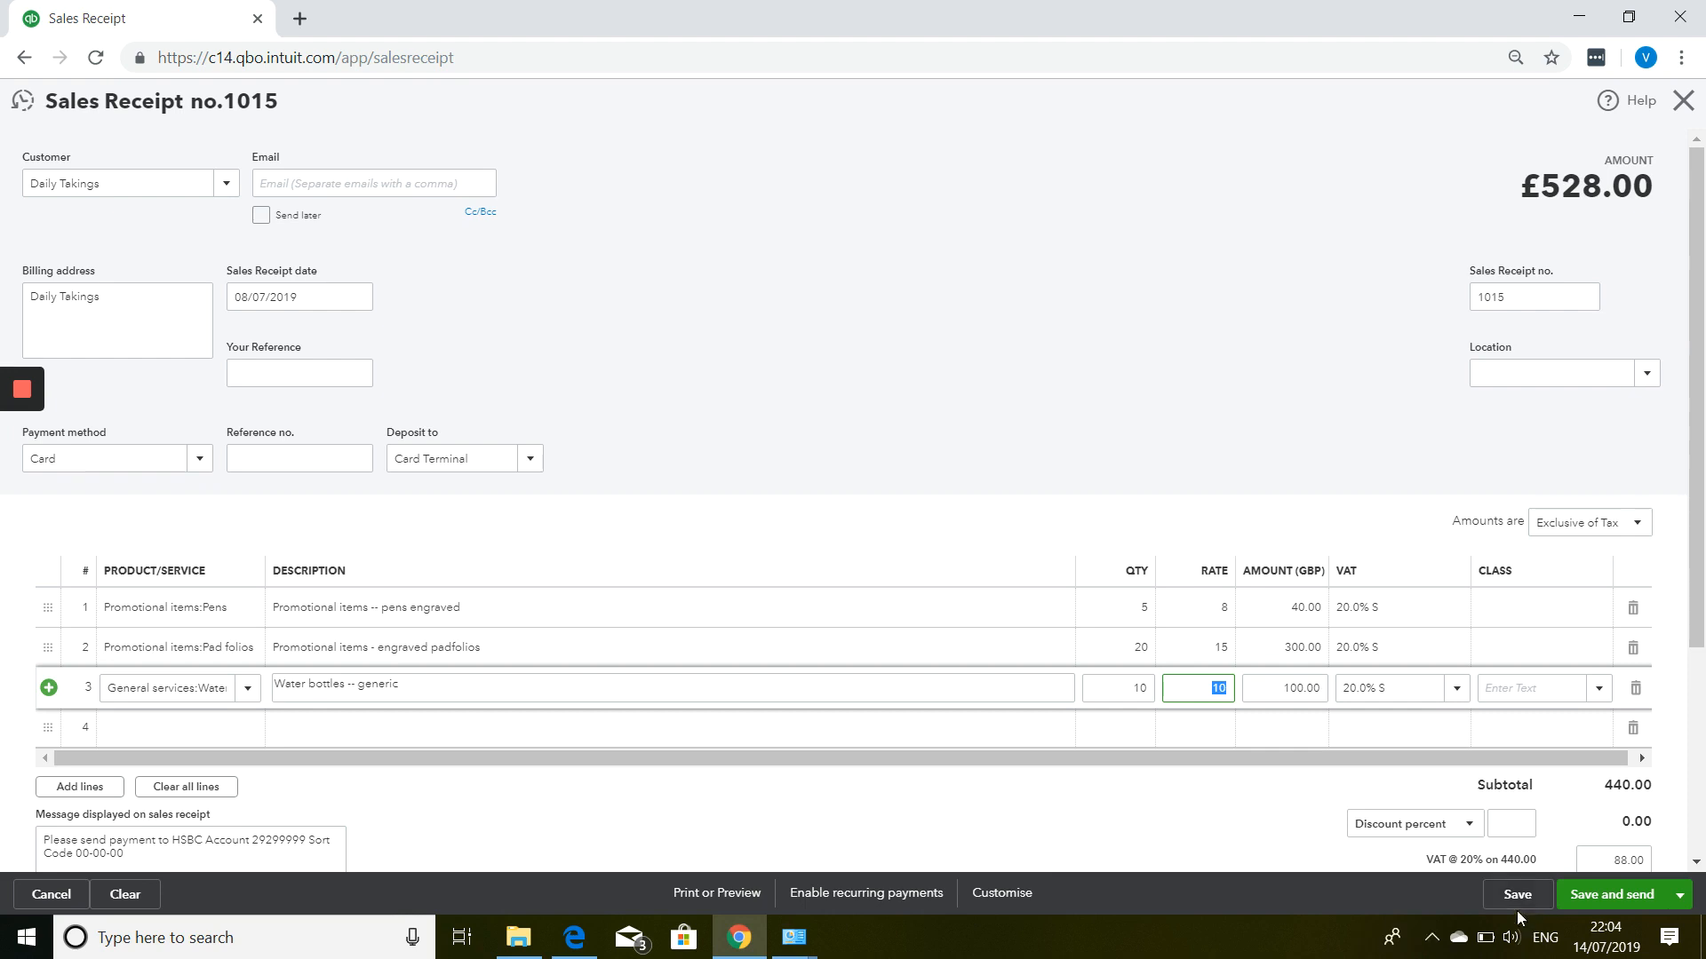
# Save and close sales receipt 1015, then start a new credit note from the dashboard.
pyautogui.click(1682, 895)
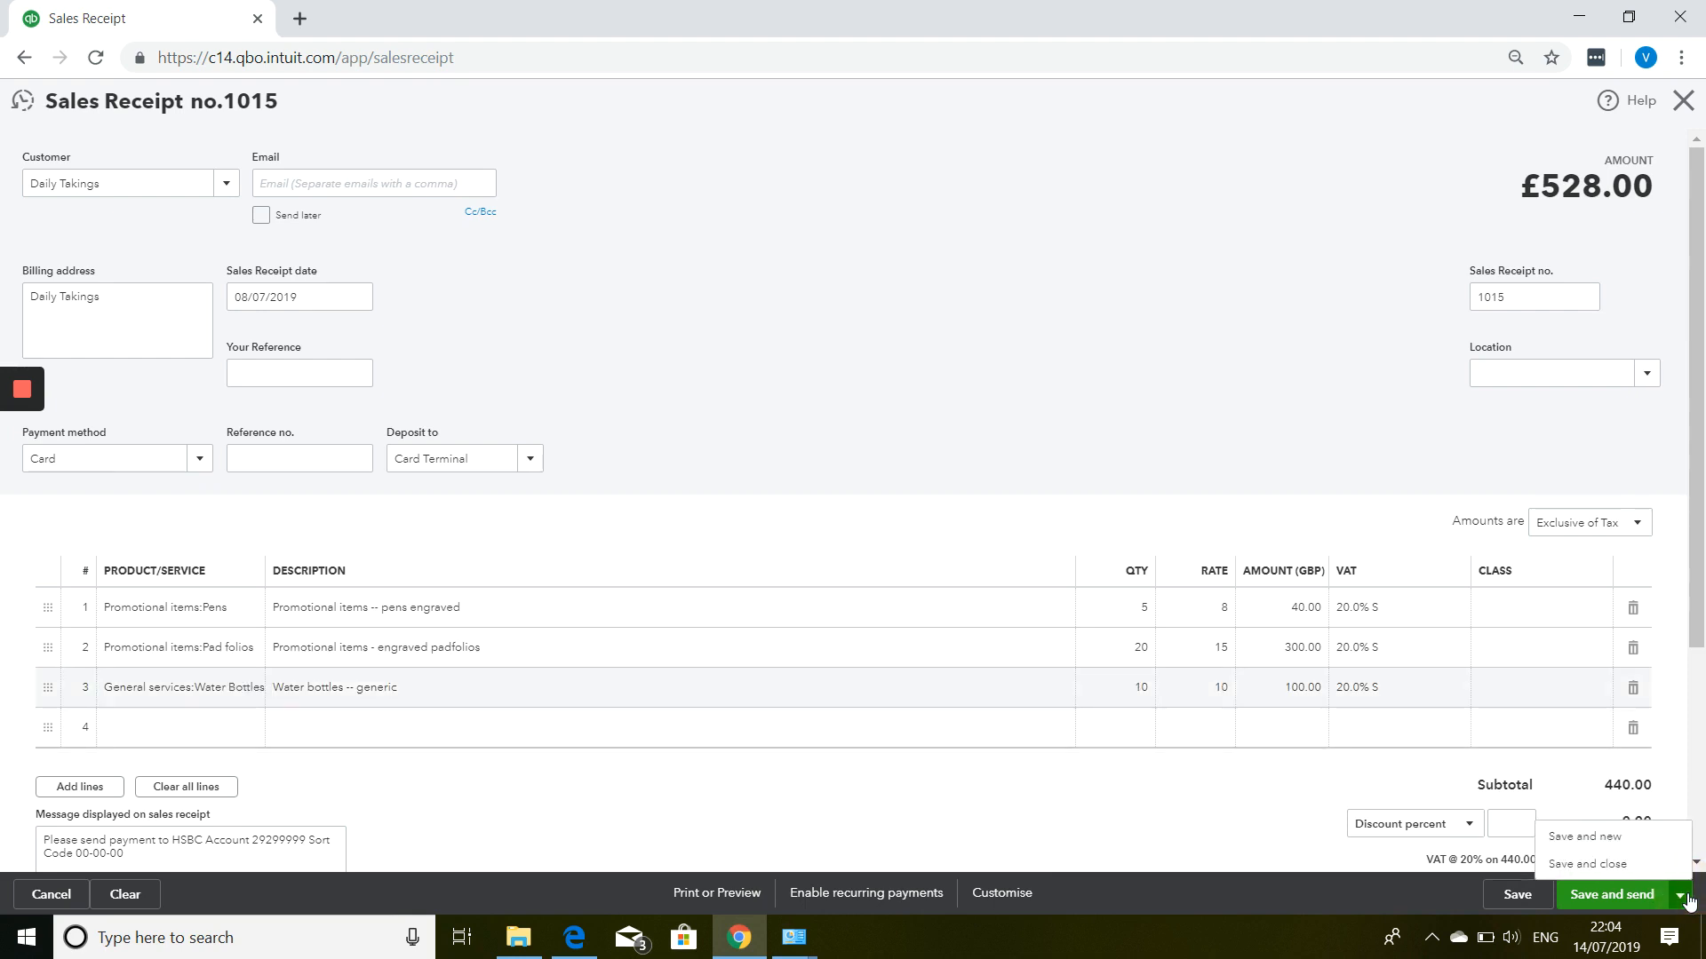
pyautogui.click(1641, 866)
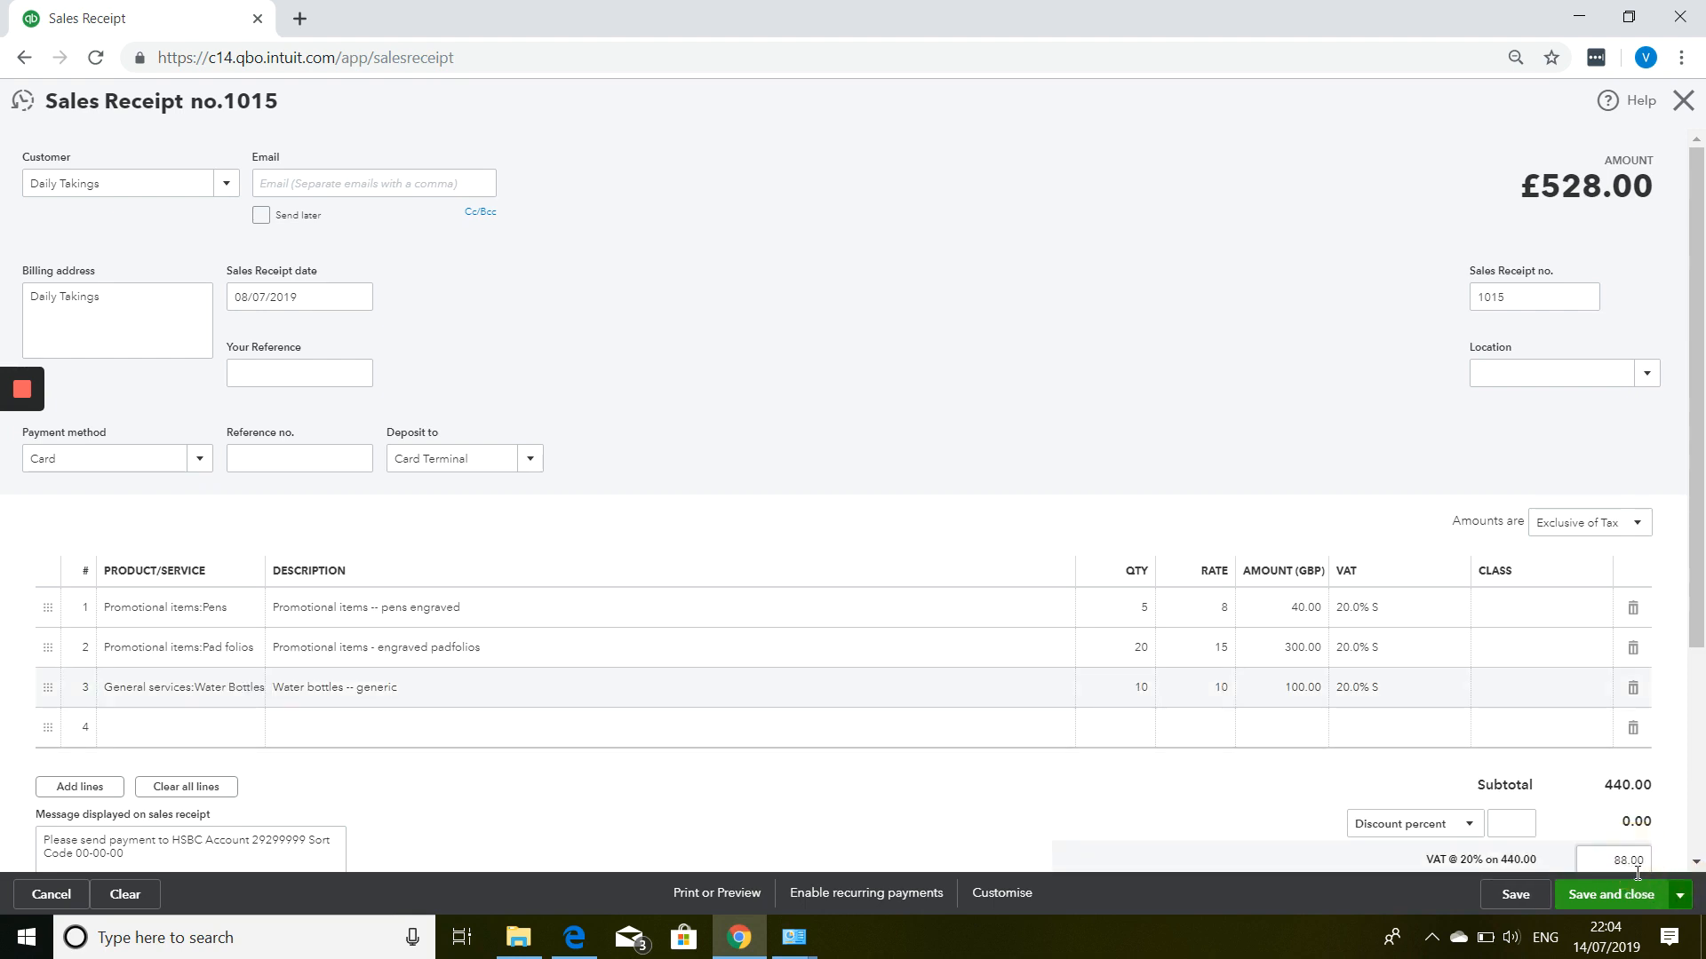
pyautogui.click(1631, 883)
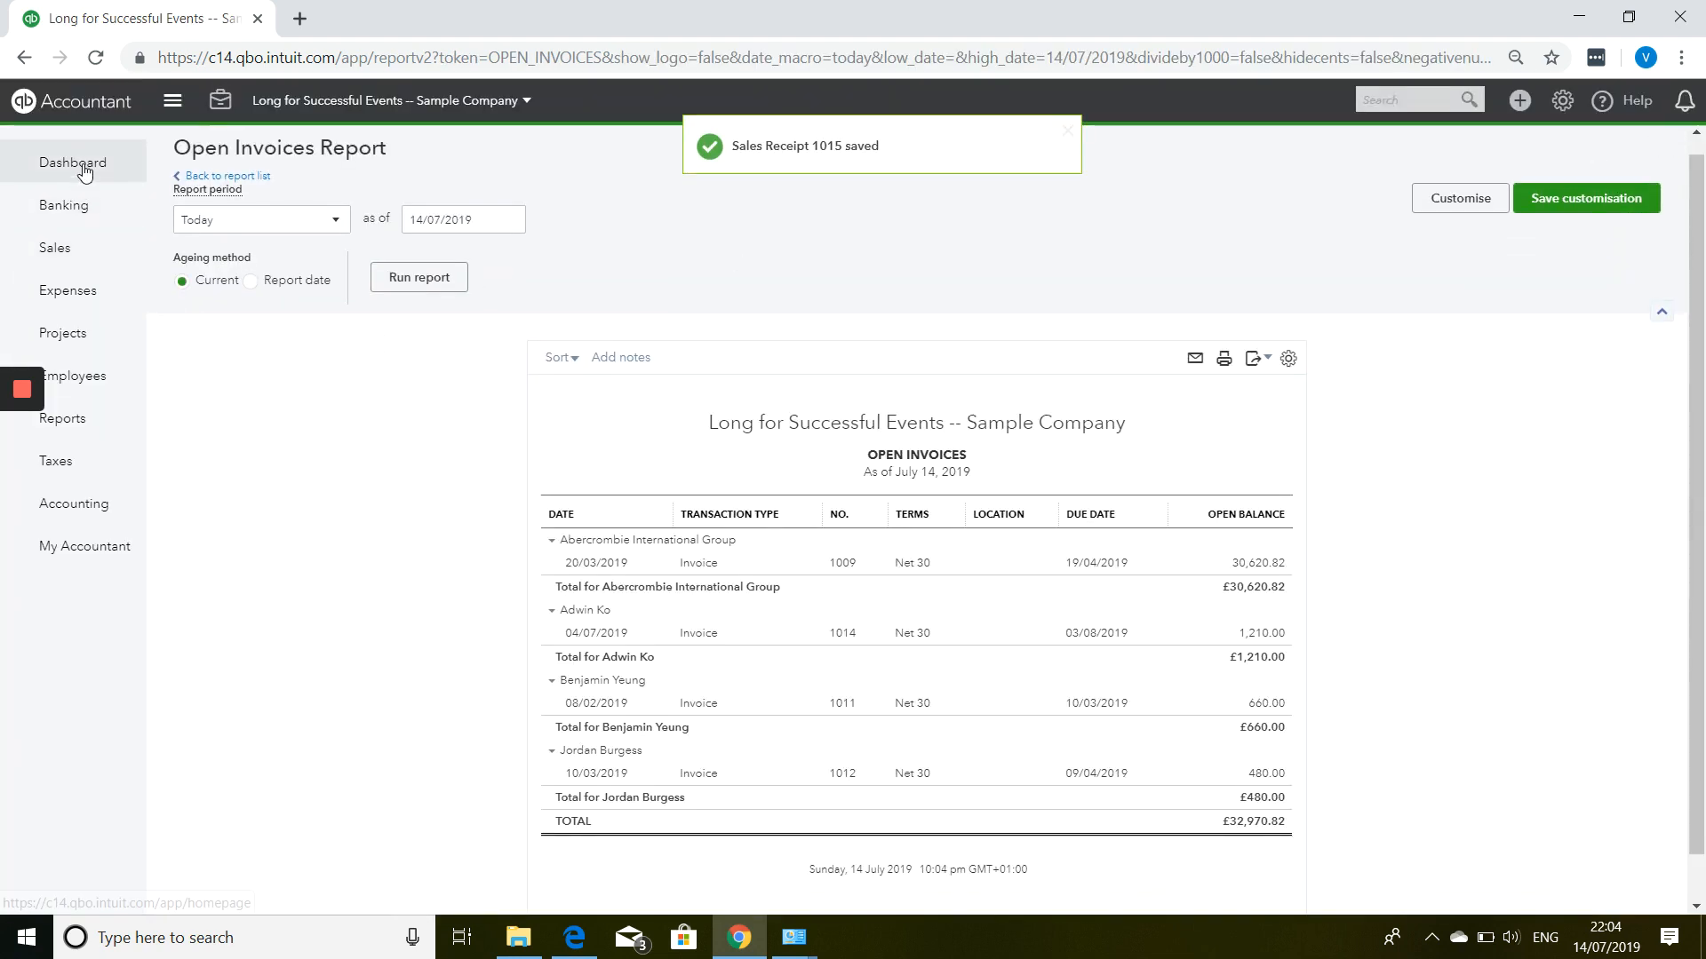
pyautogui.click(78, 165)
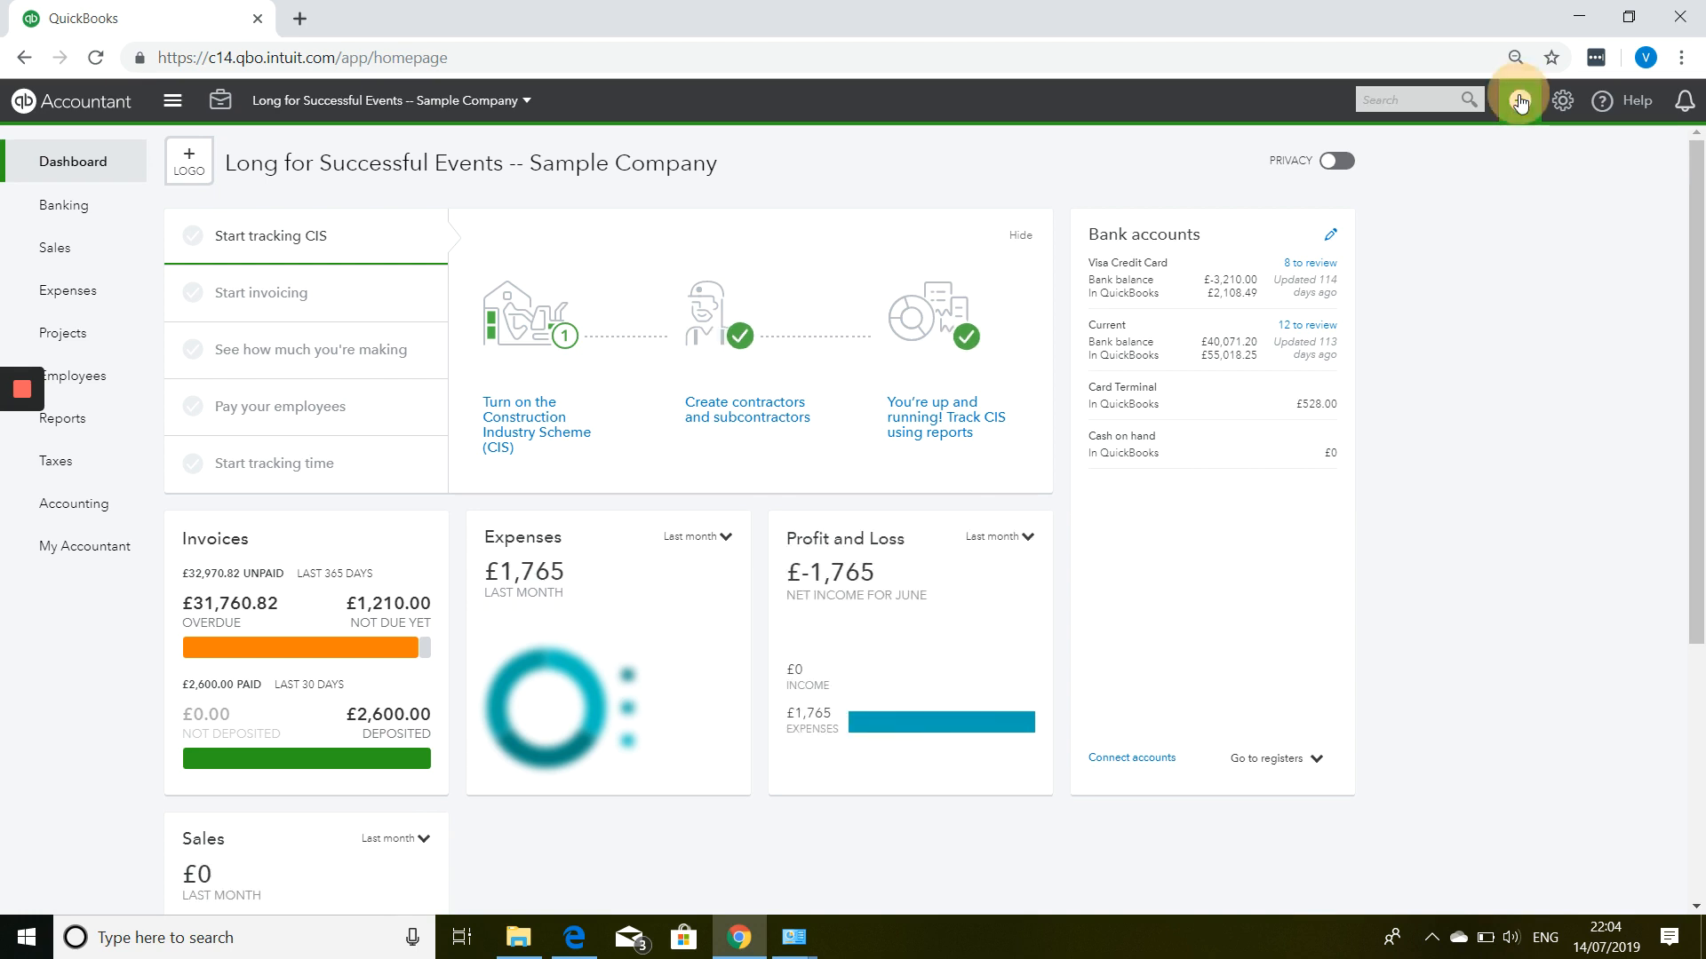
pyautogui.click(1519, 102)
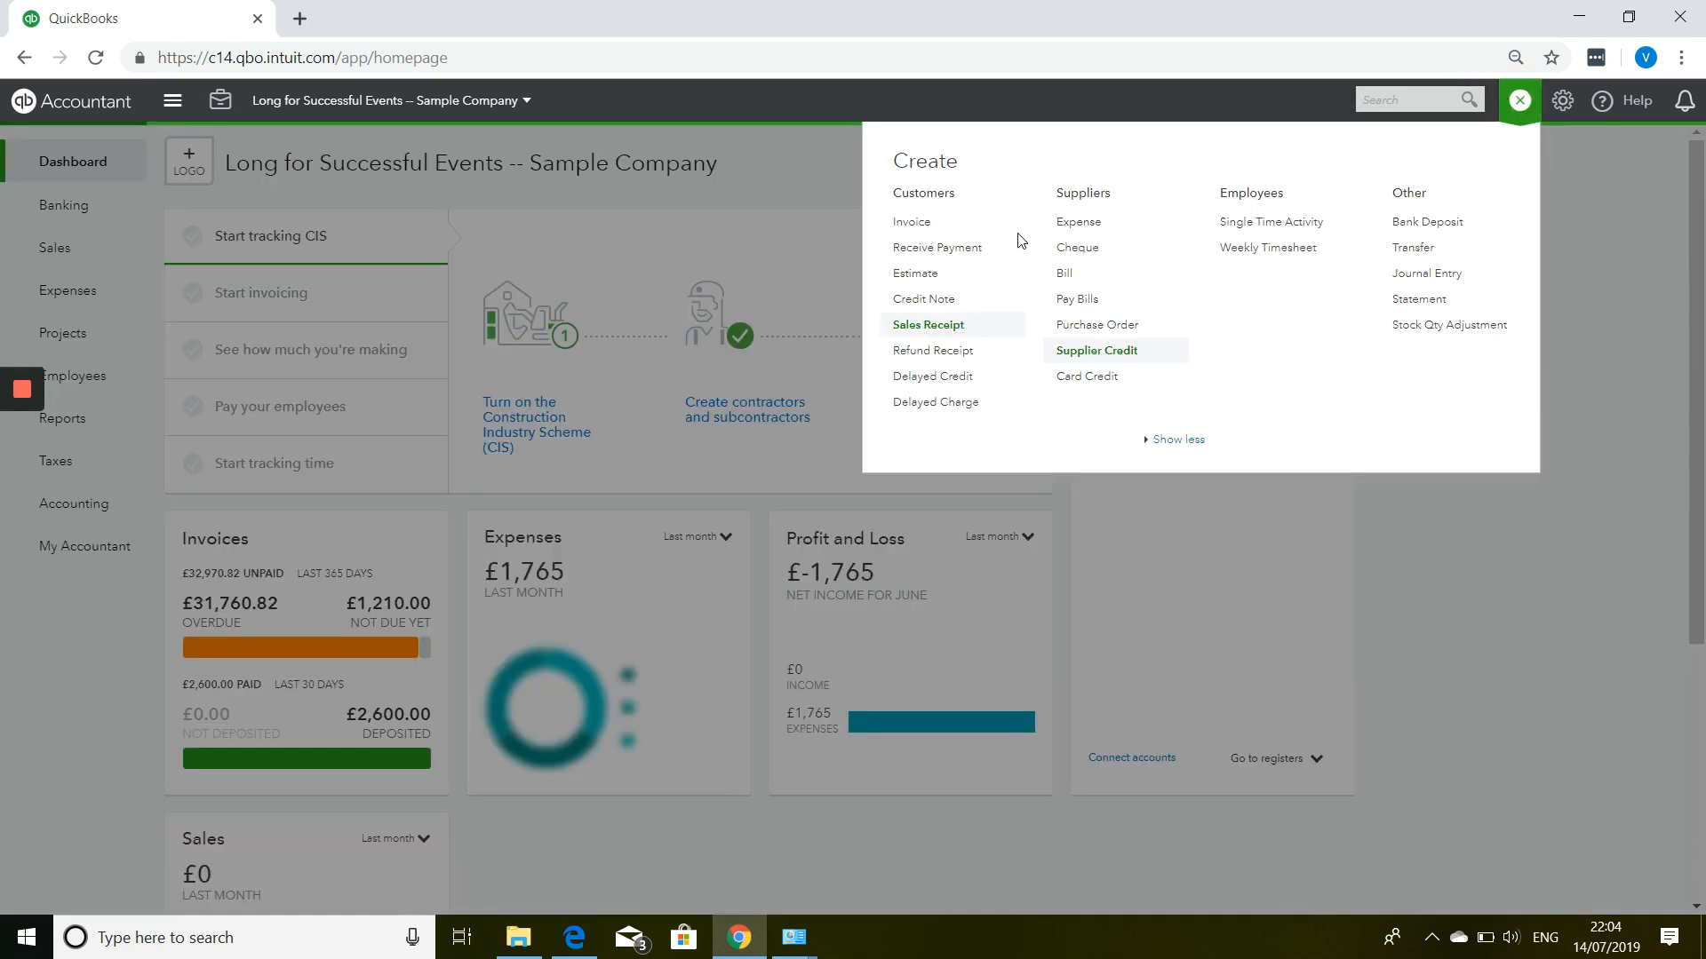
pyautogui.click(937, 302)
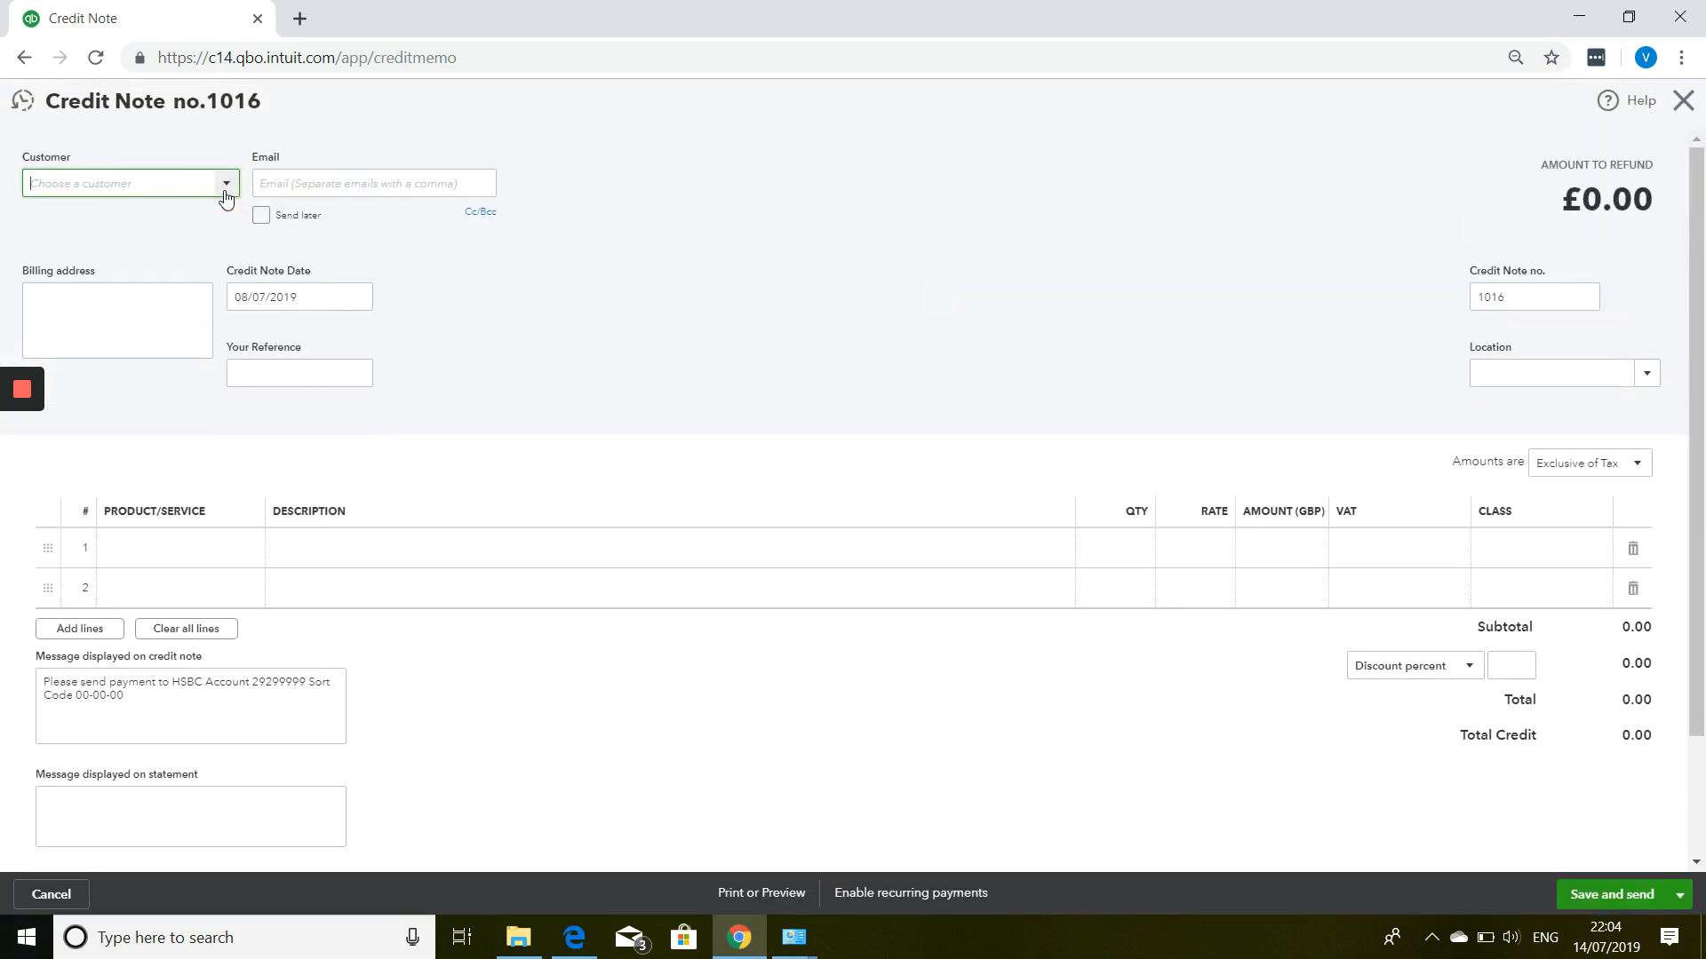
# Choose the correct customer for credit note 1016.
pyautogui.click(225, 184)
pyautogui.click(203, 259)
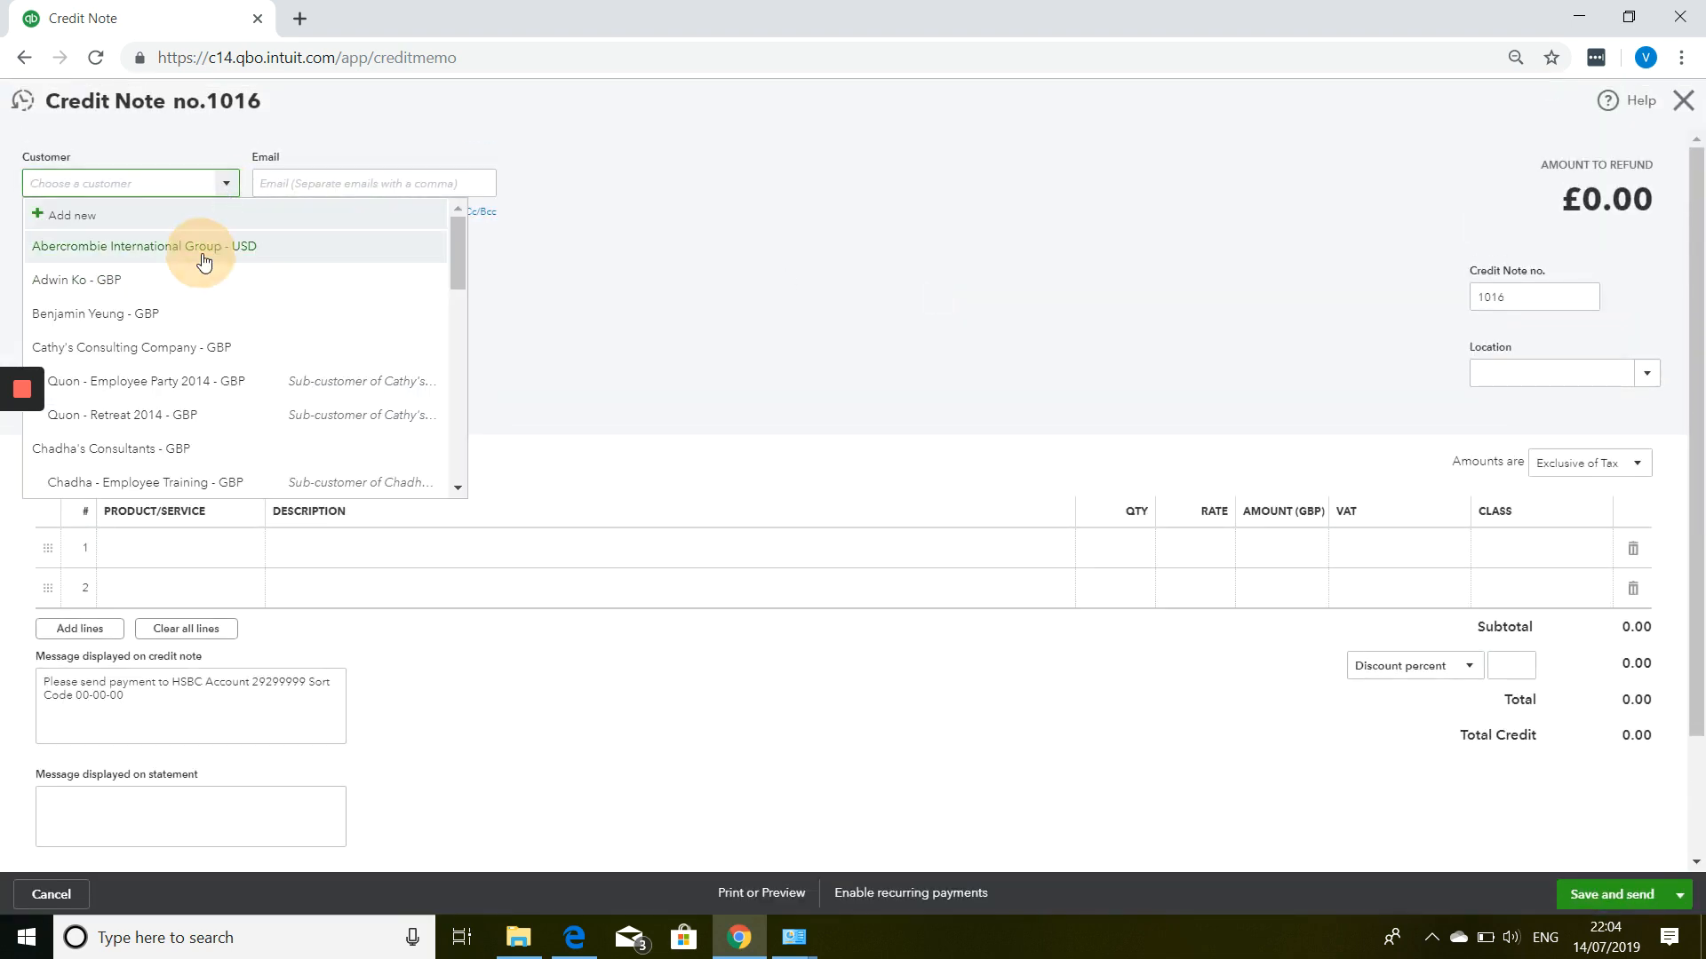
pyautogui.click(229, 184)
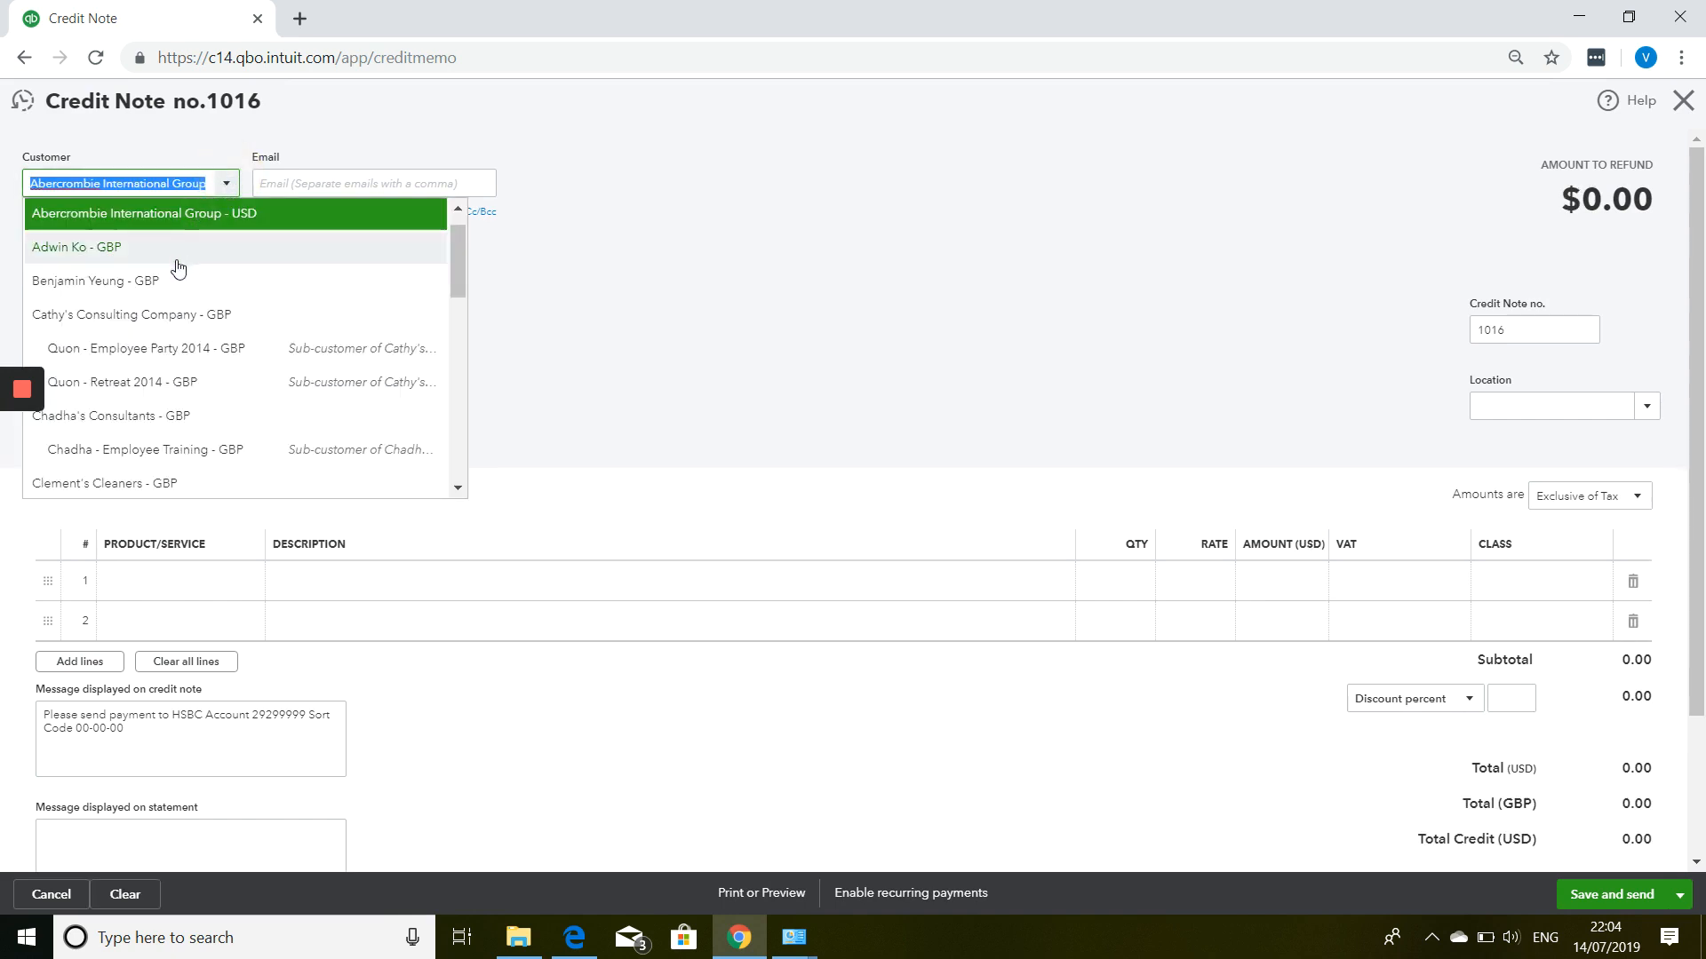
pyautogui.click(108, 246)
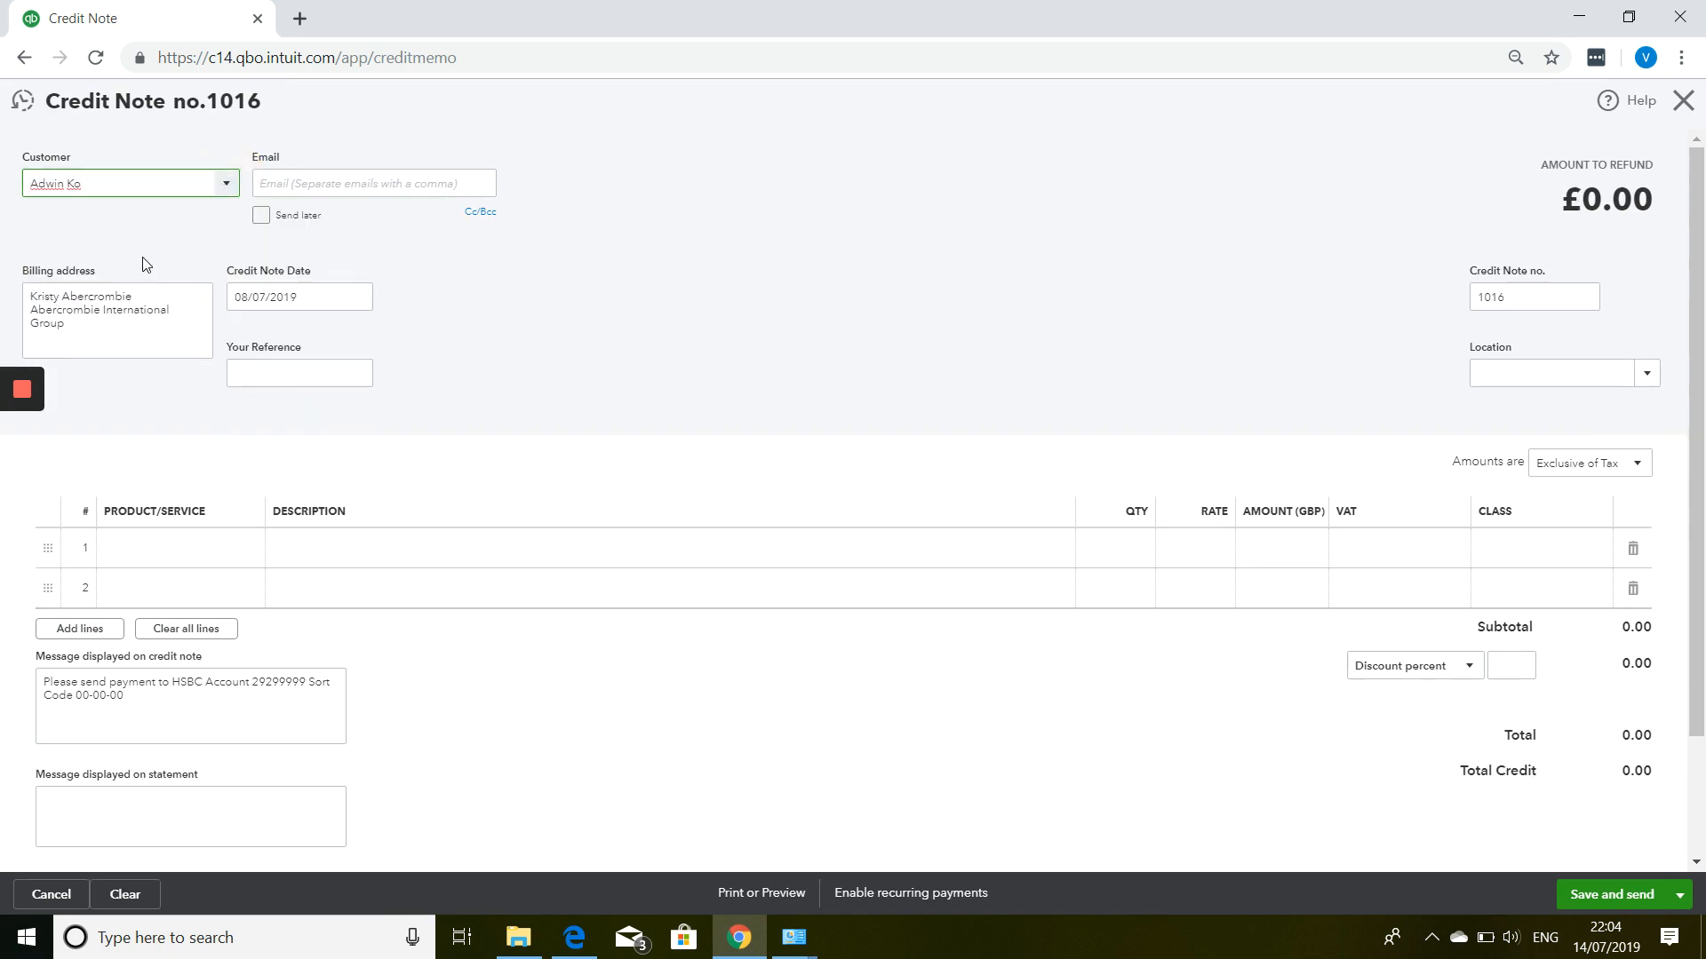
# Add a Name Badges line with quantity 5 at rate 3, totalling £18.00.
pyautogui.click(178, 551)
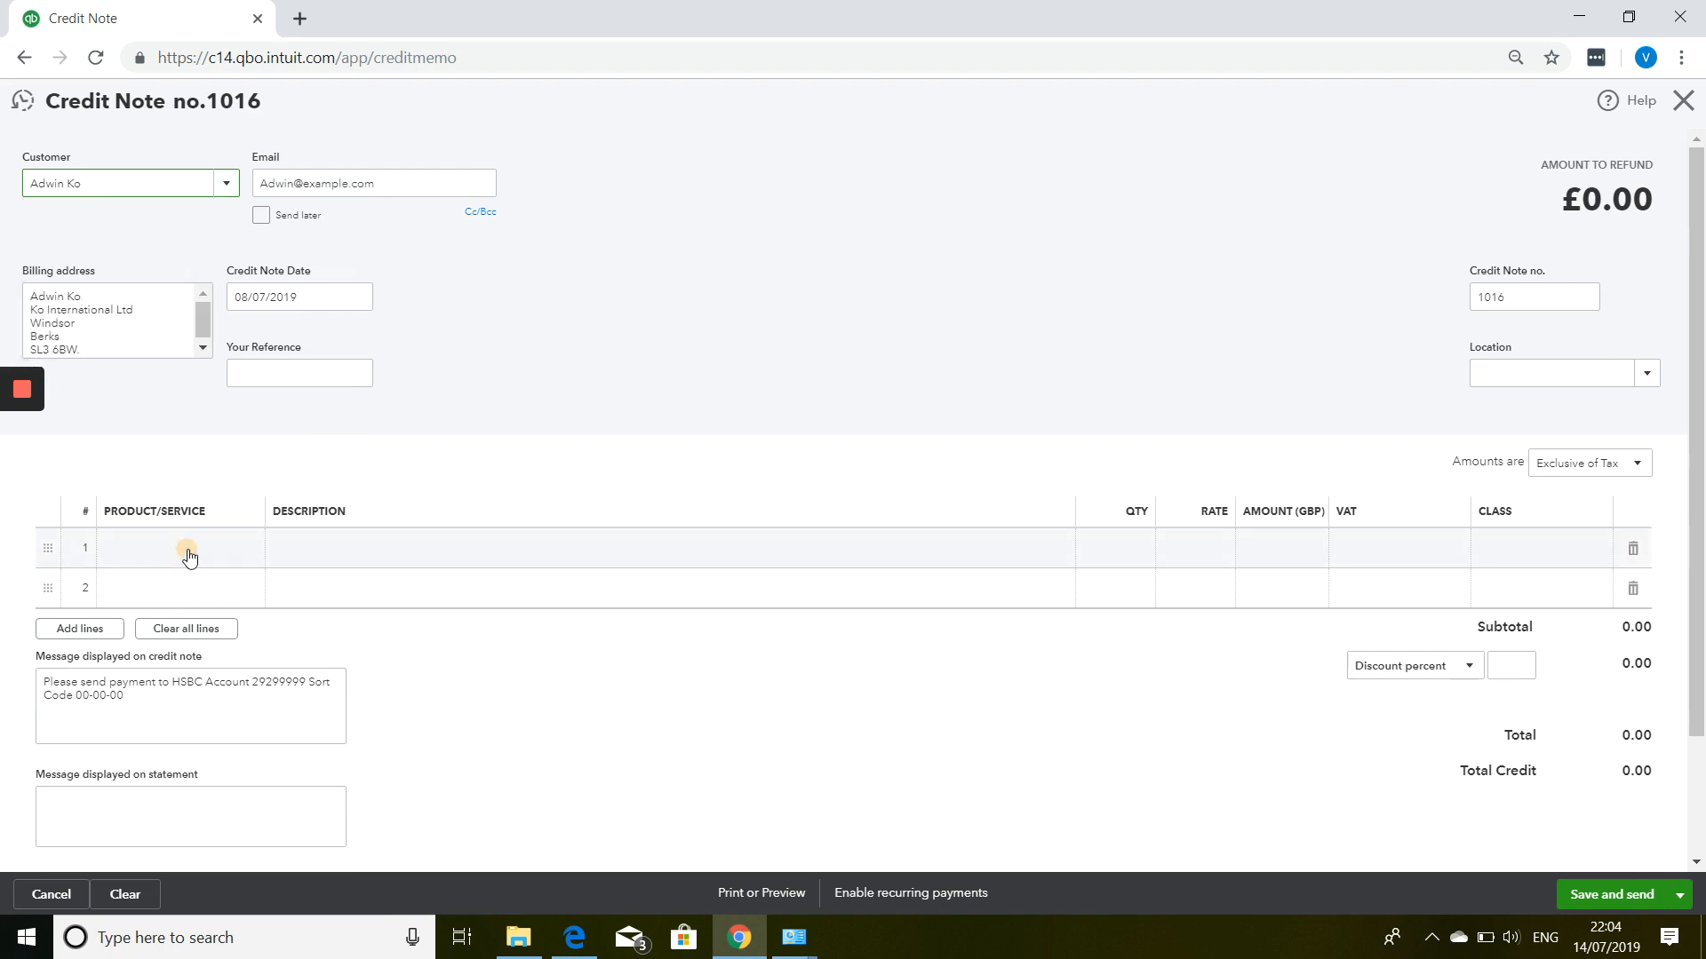
pyautogui.click(247, 548)
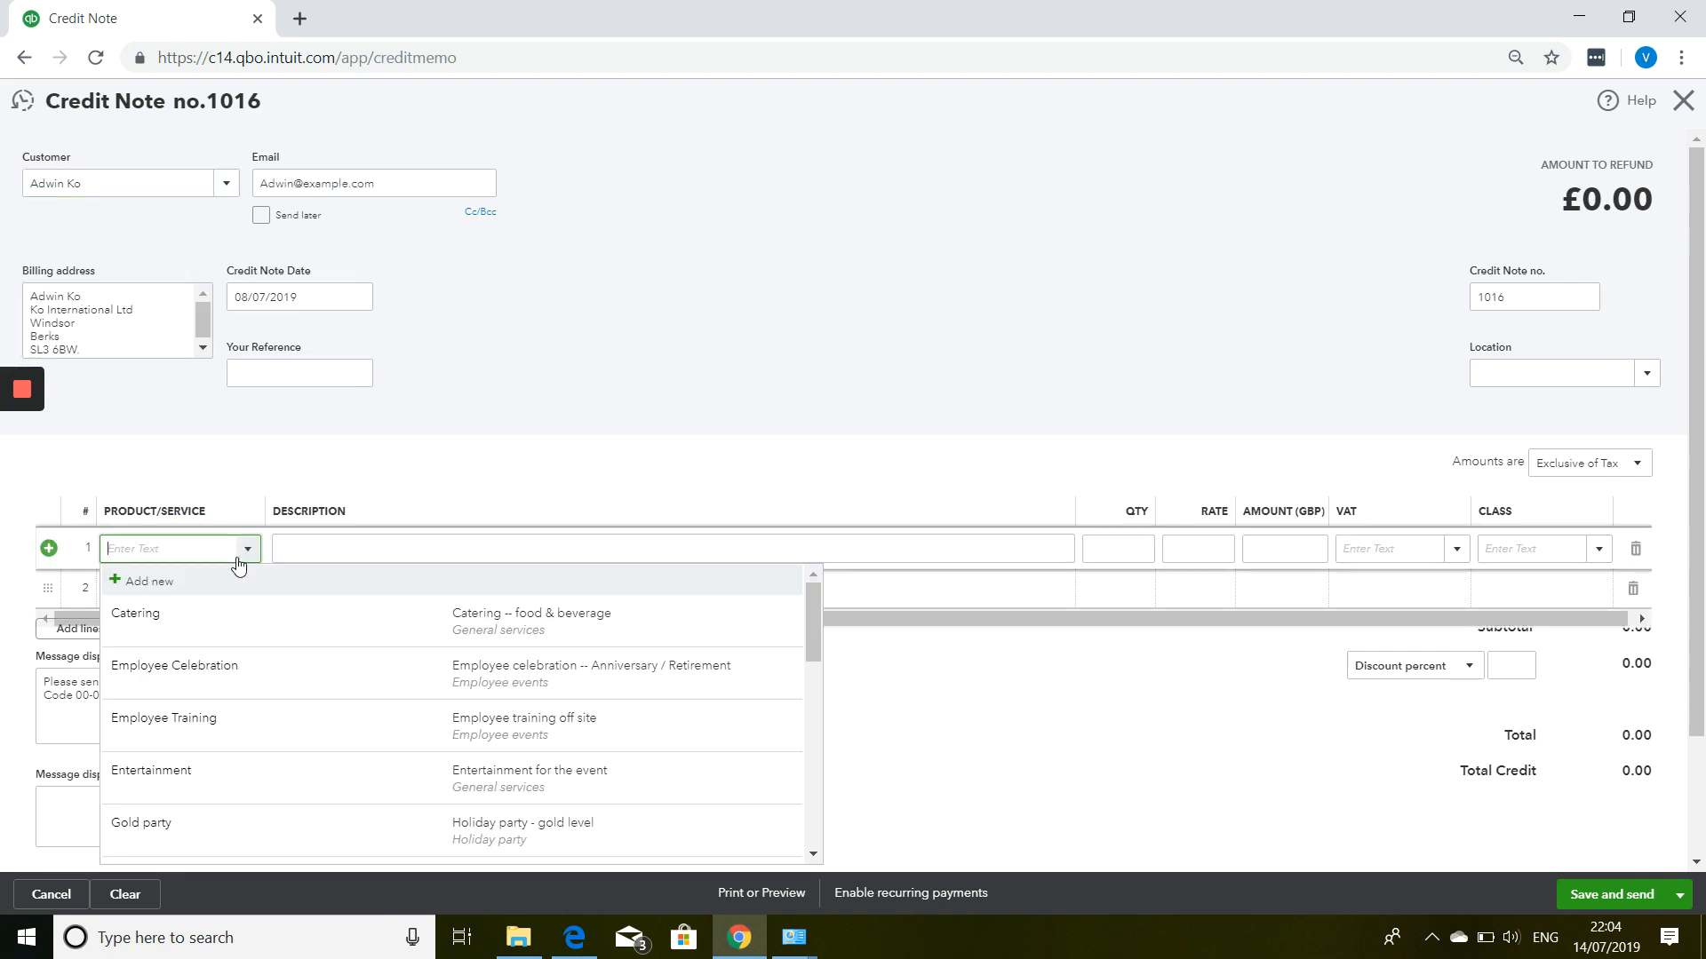
pyautogui.scroll(-2, 249, 613)
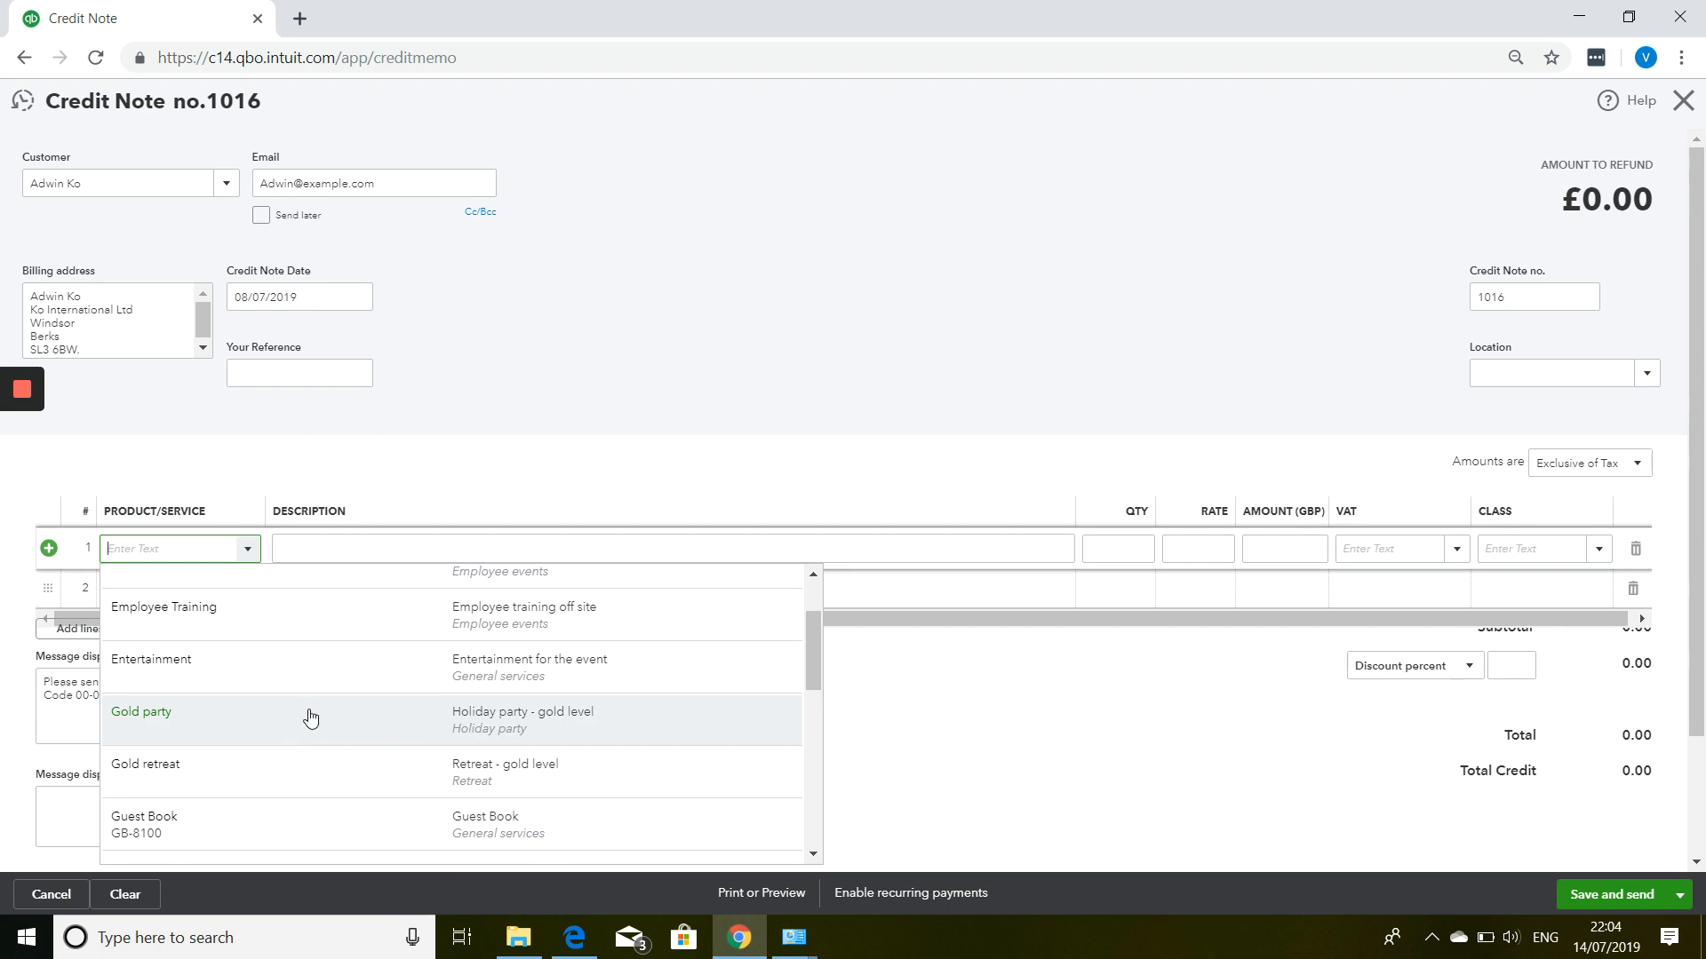
pyautogui.scroll(-1, 303, 717)
pyautogui.scroll(-1, 291, 710)
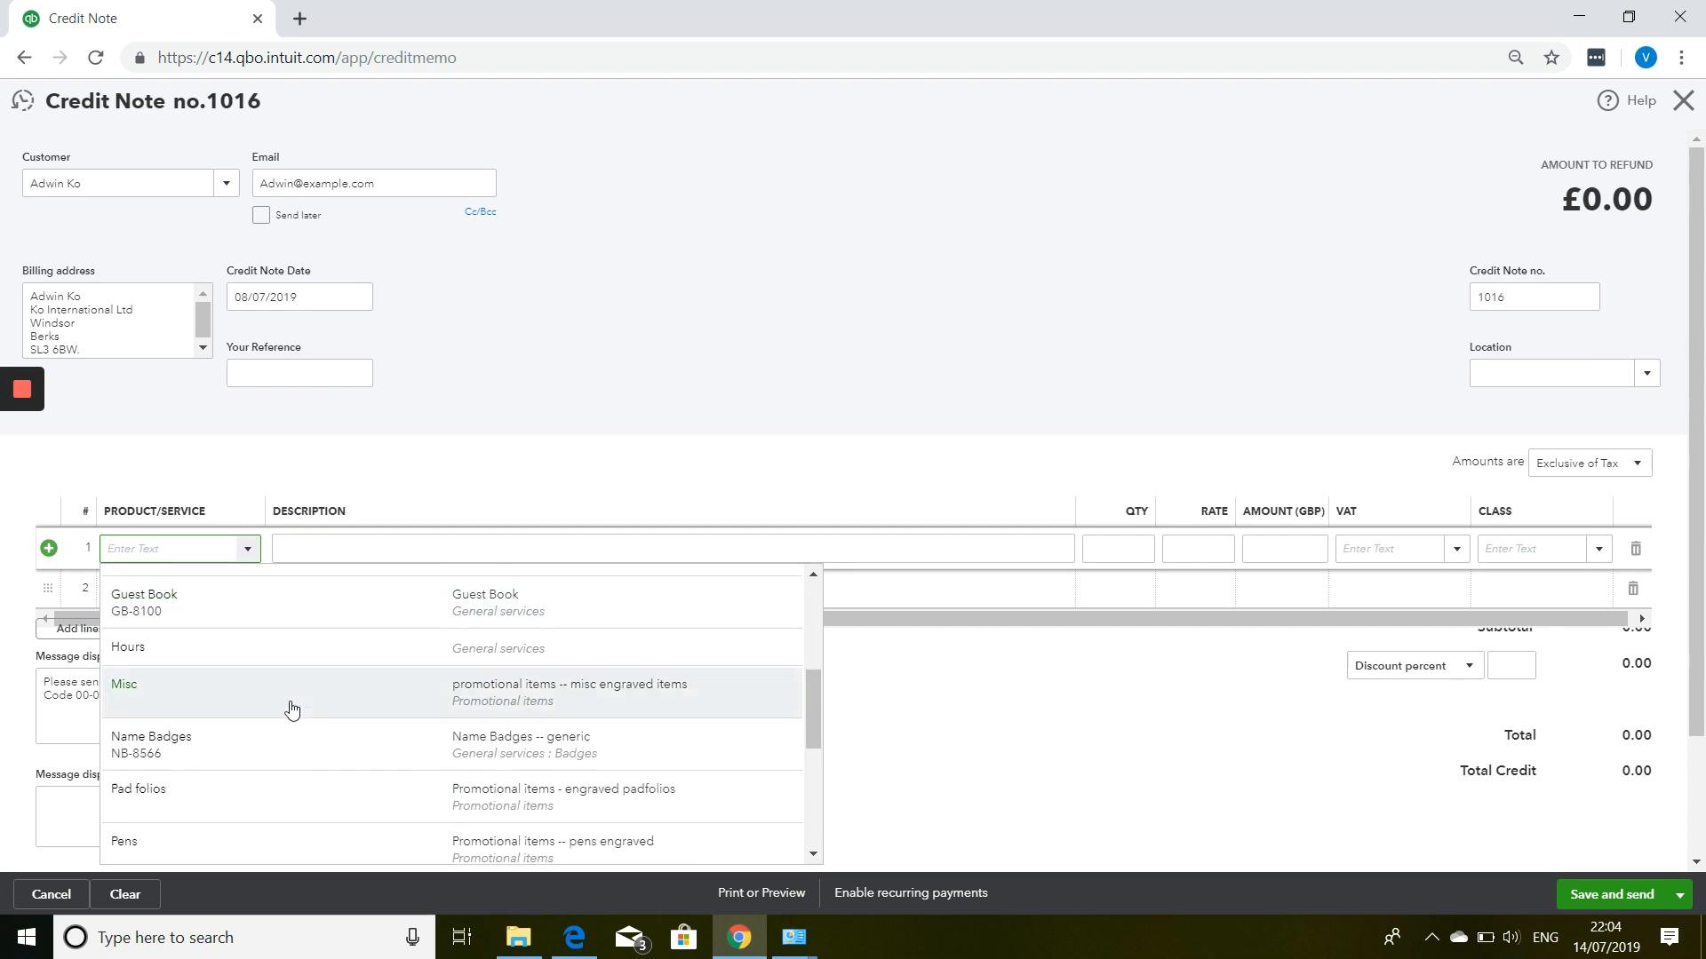
pyautogui.click(276, 757)
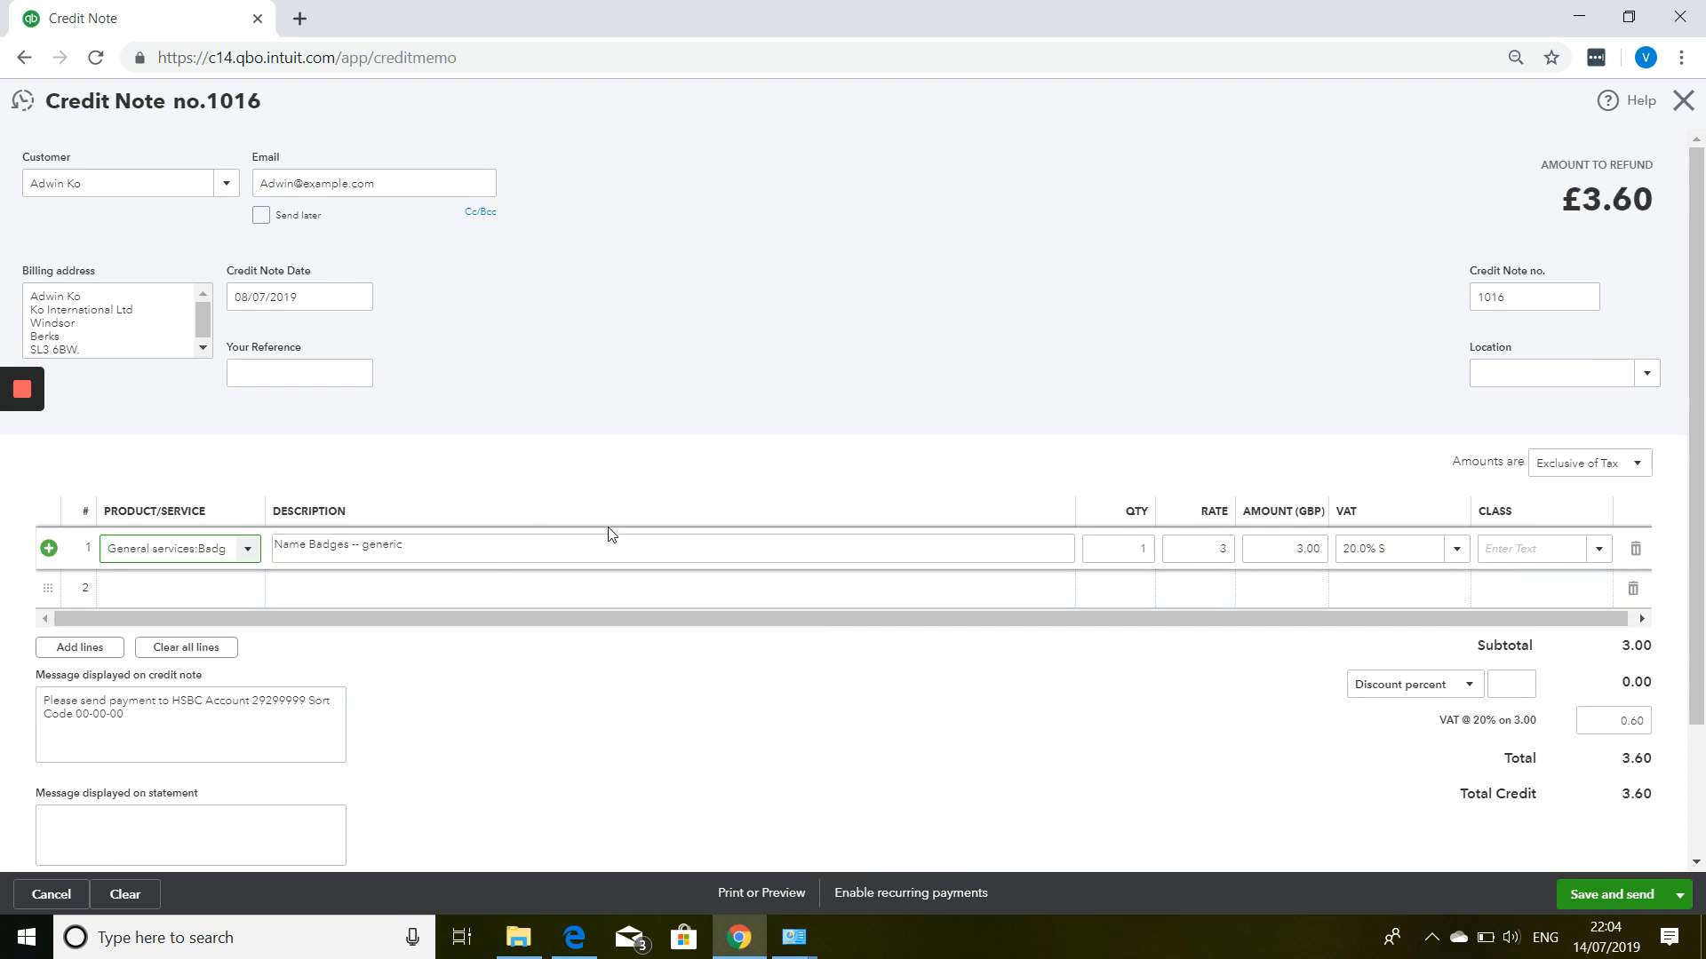
pyautogui.click(1132, 543)
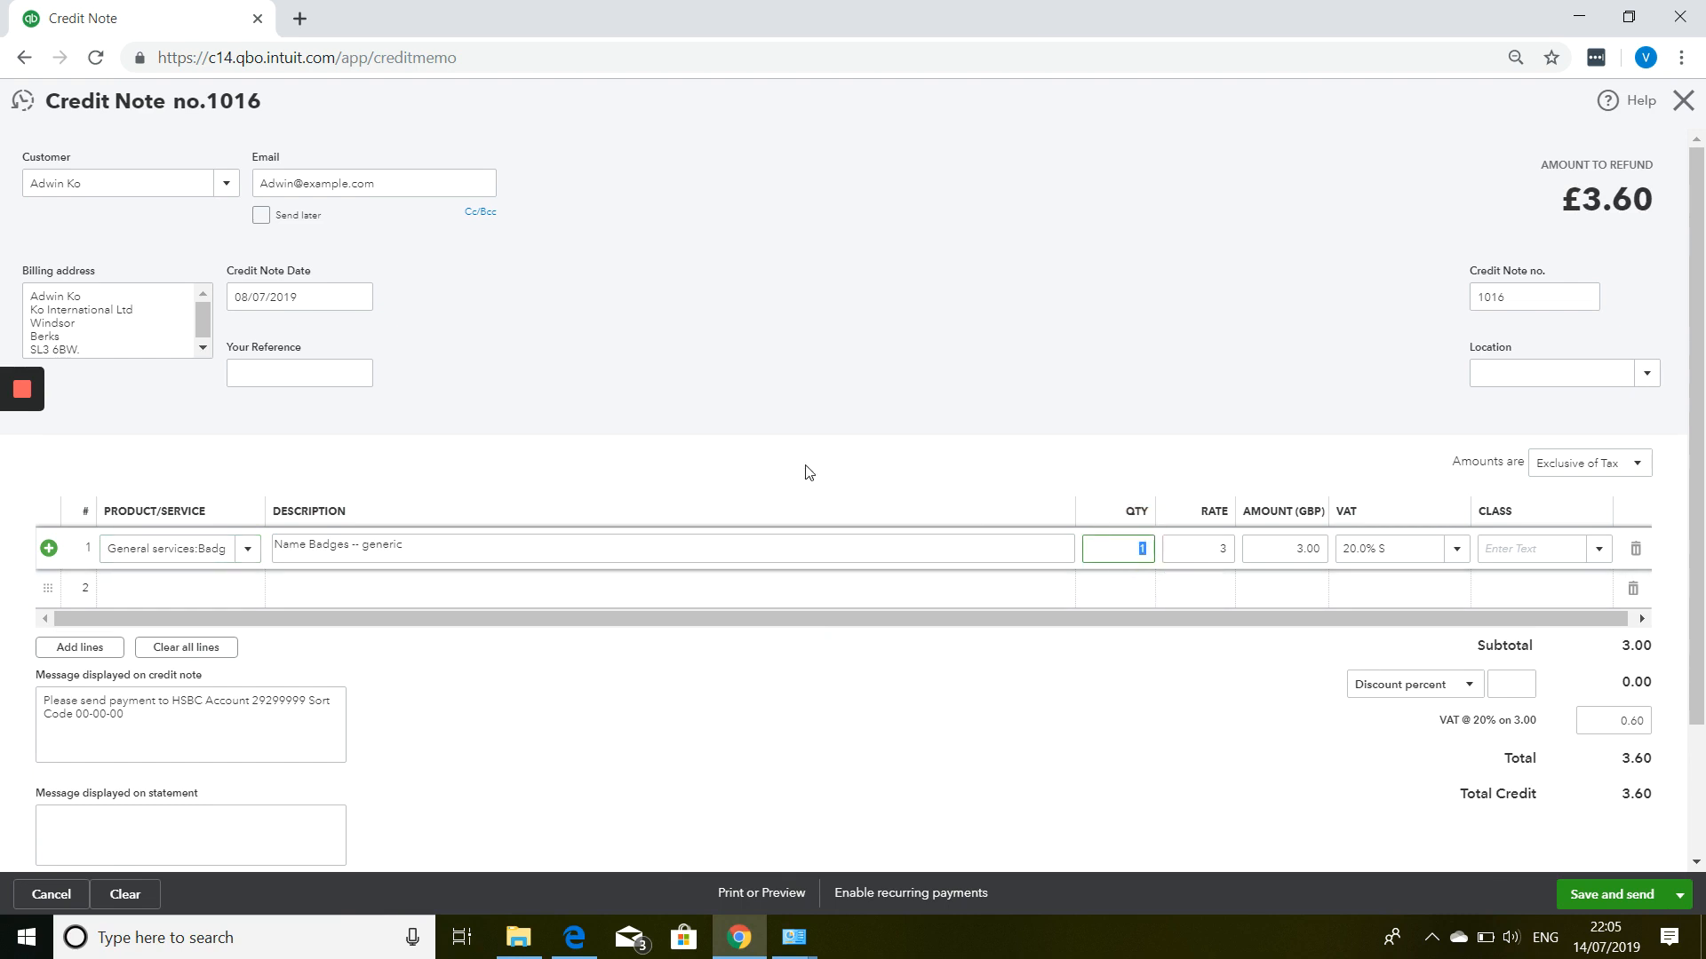
pyautogui.press('Tab')
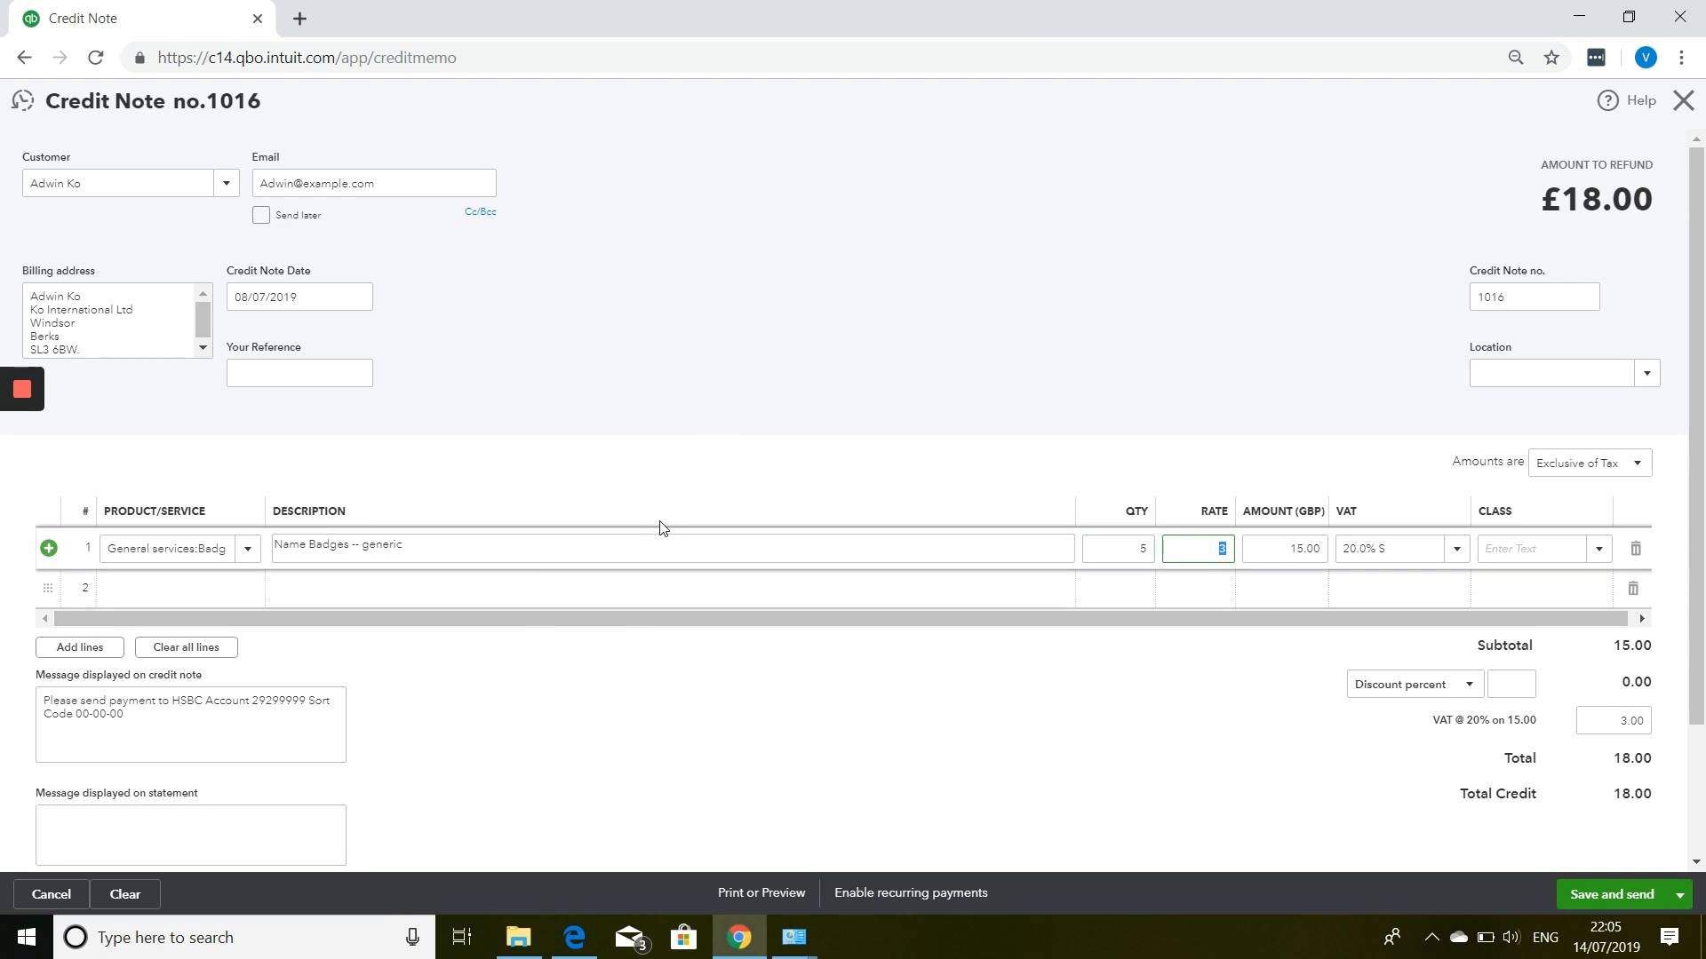
pyautogui.scroll(-2, 662, 525)
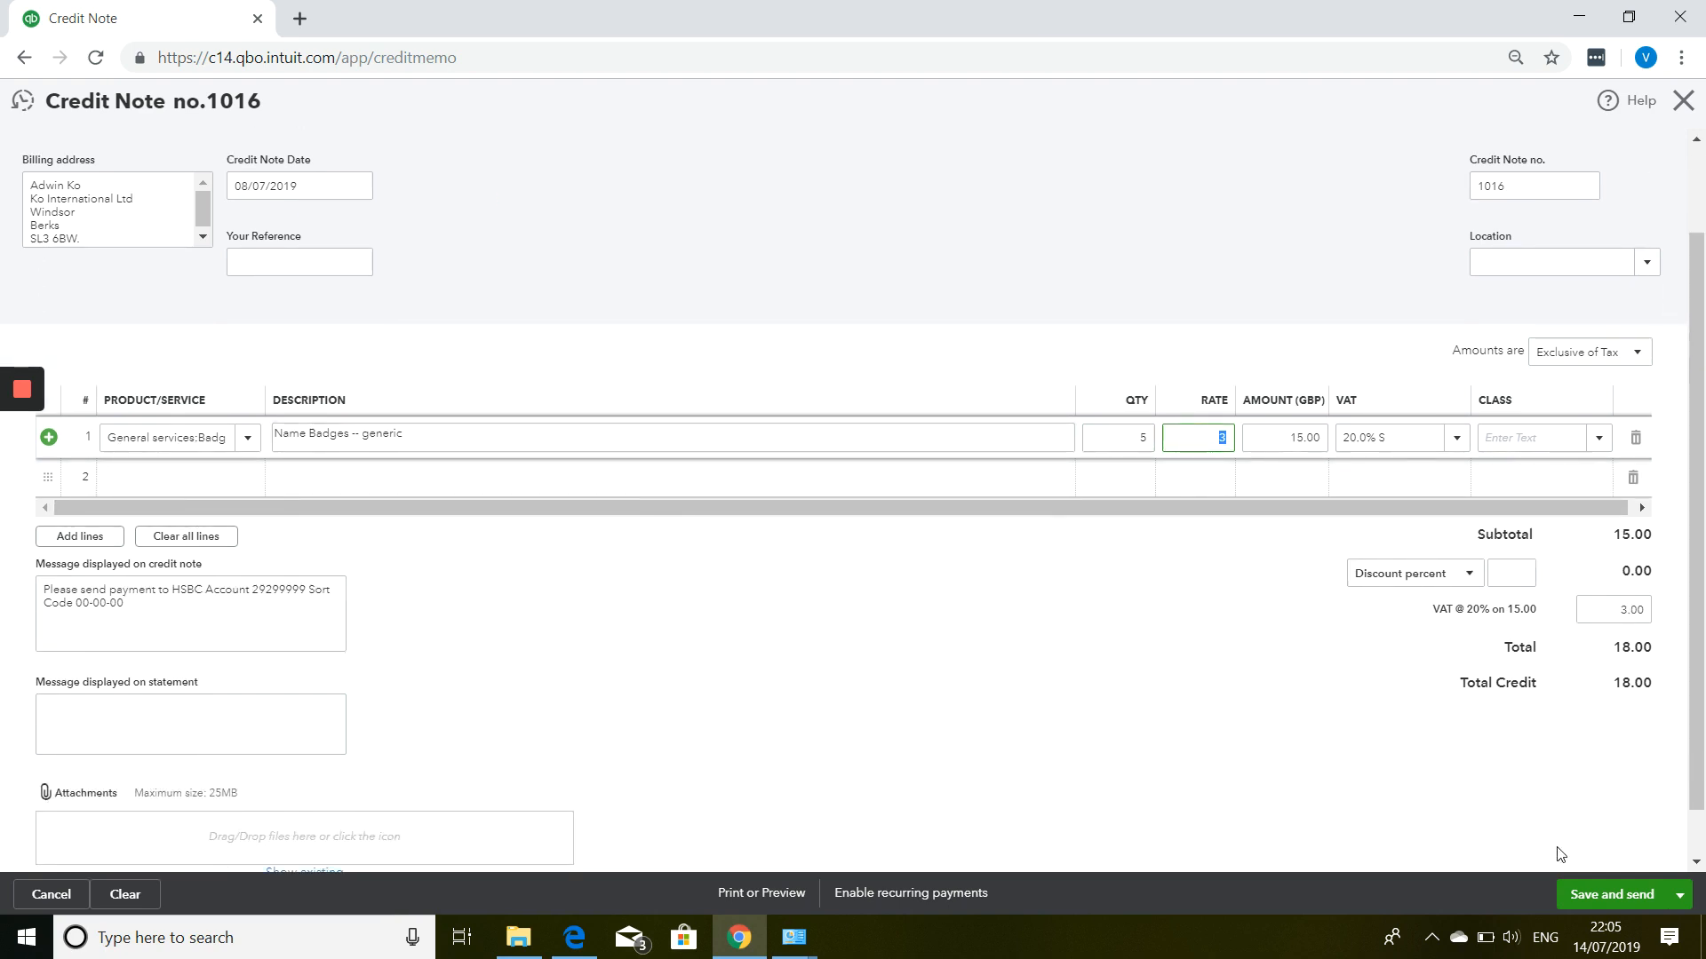
# Save and close credit note 1016, then start a new Receive Payment form.
pyautogui.click(1680, 899)
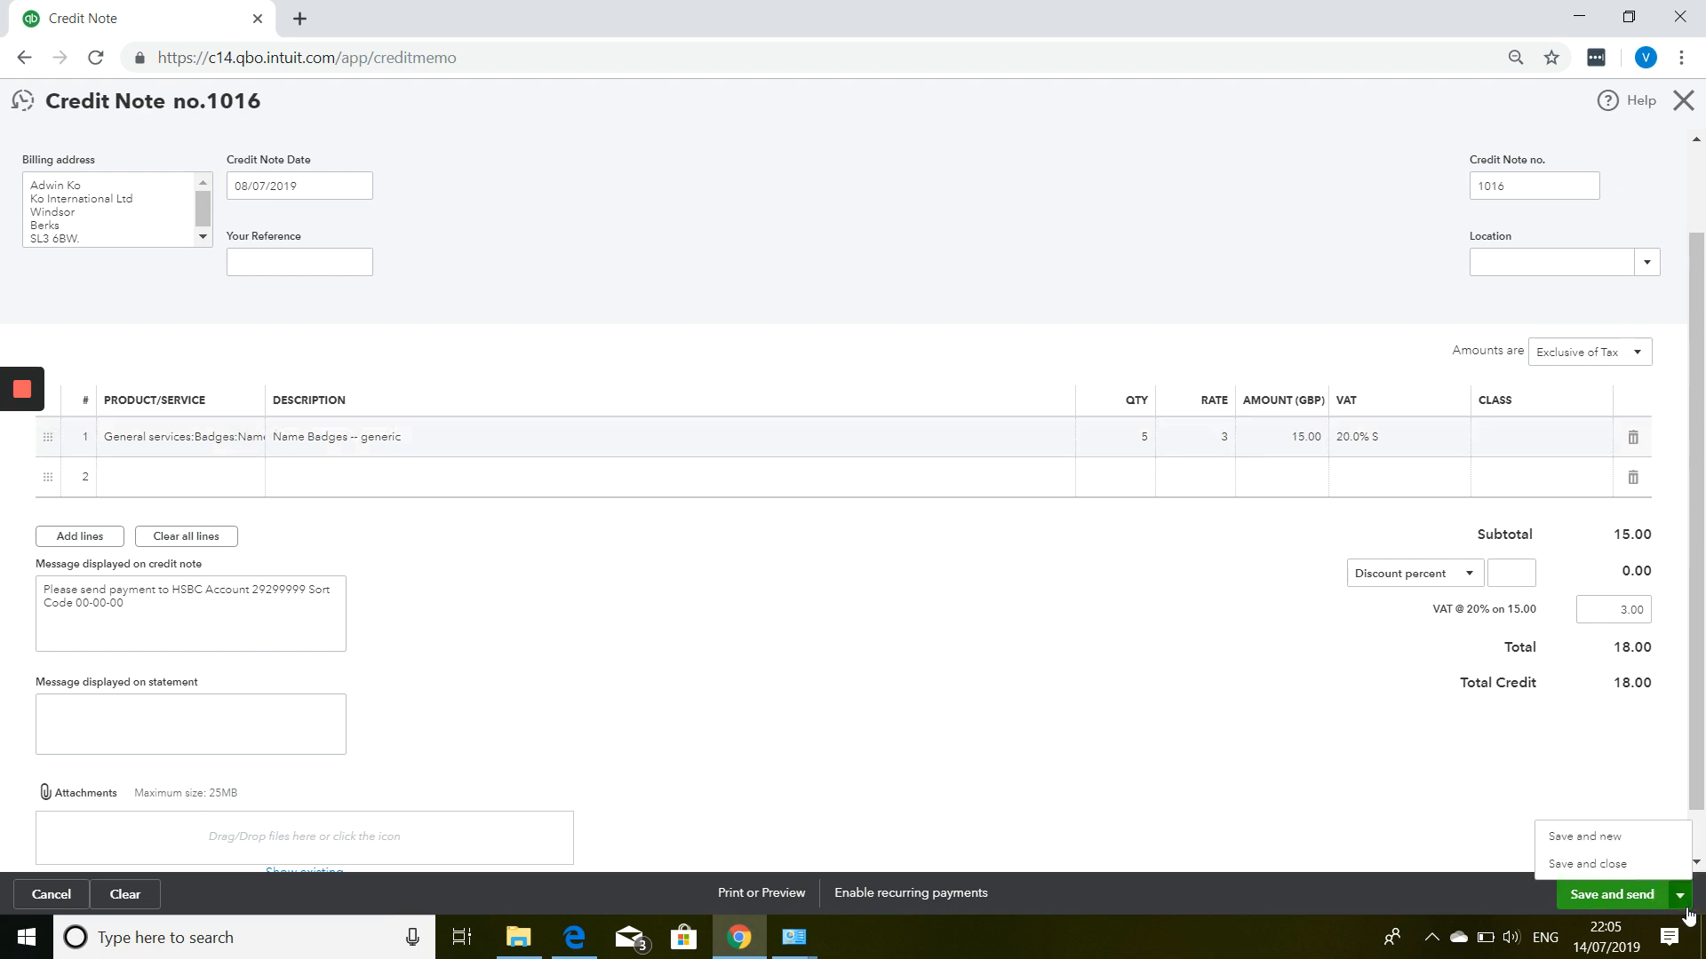
pyautogui.click(1631, 865)
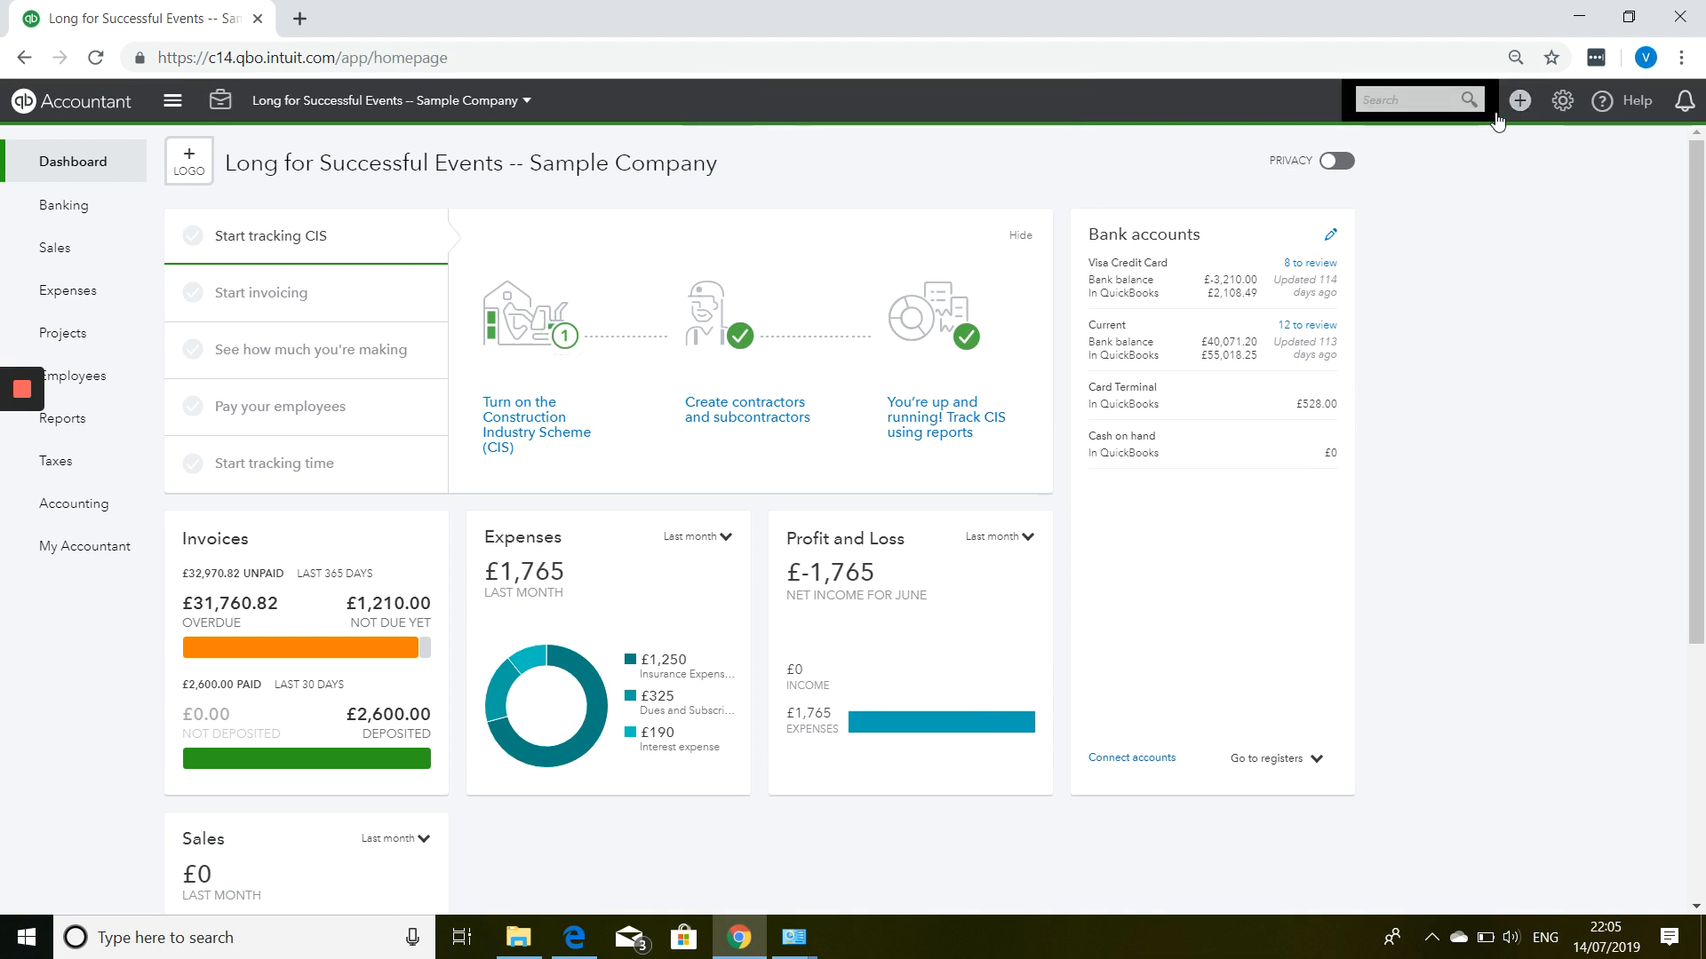
pyautogui.click(1520, 102)
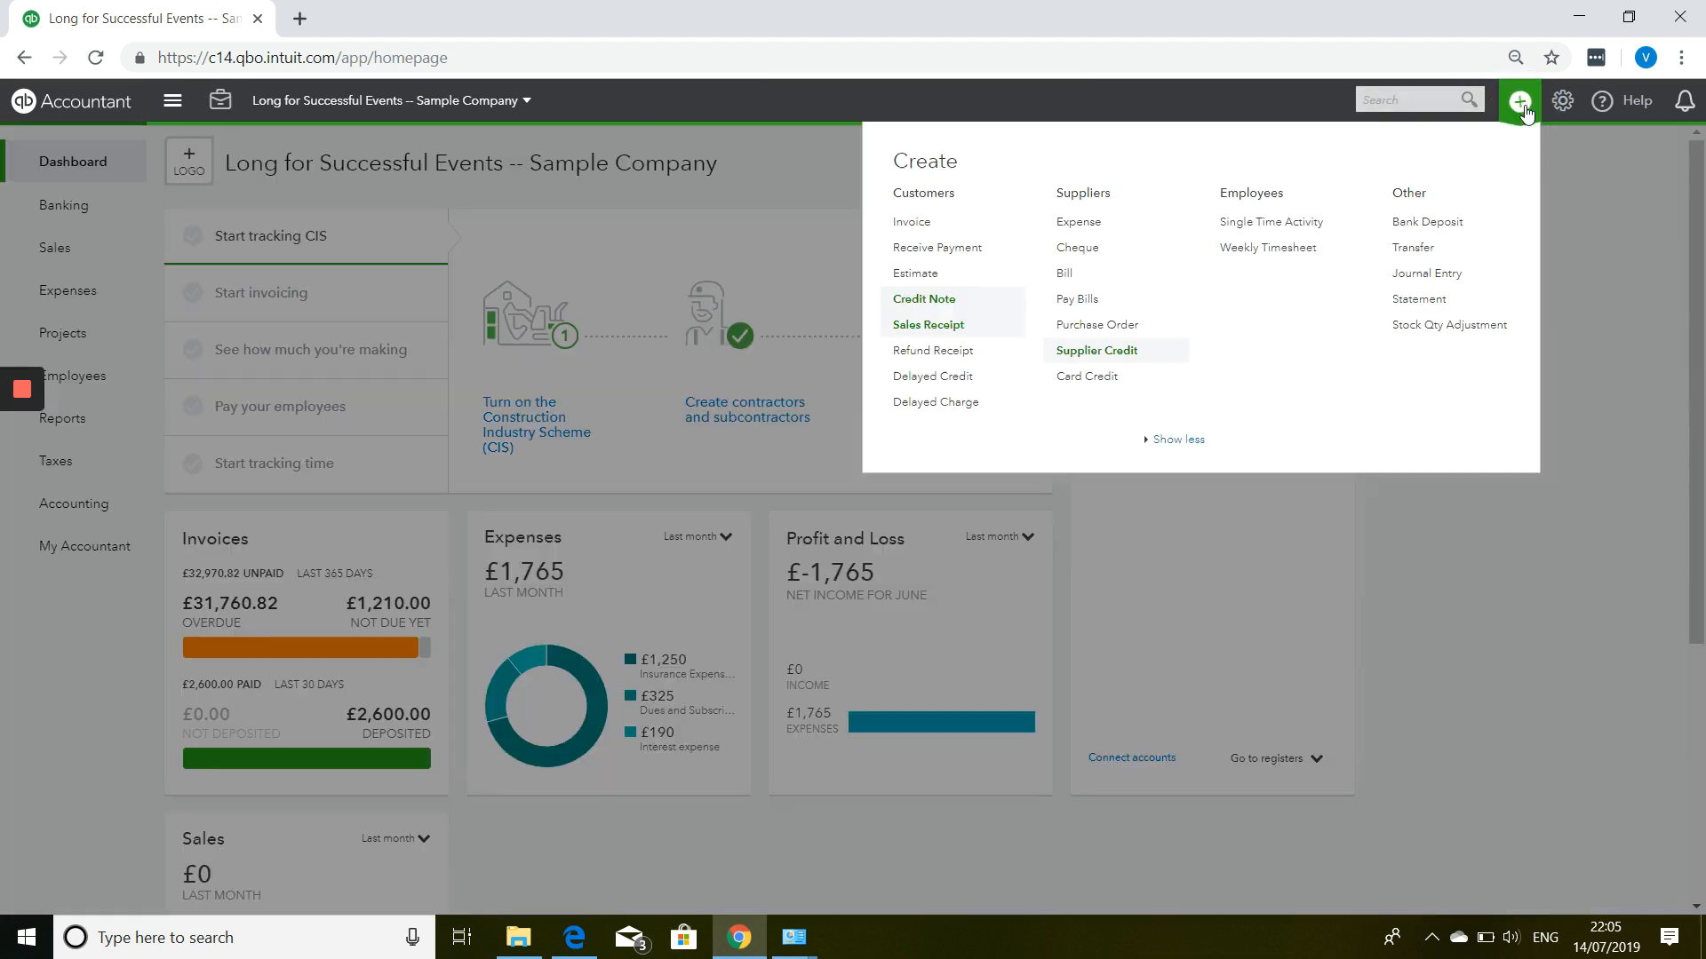
pyautogui.click(916, 252)
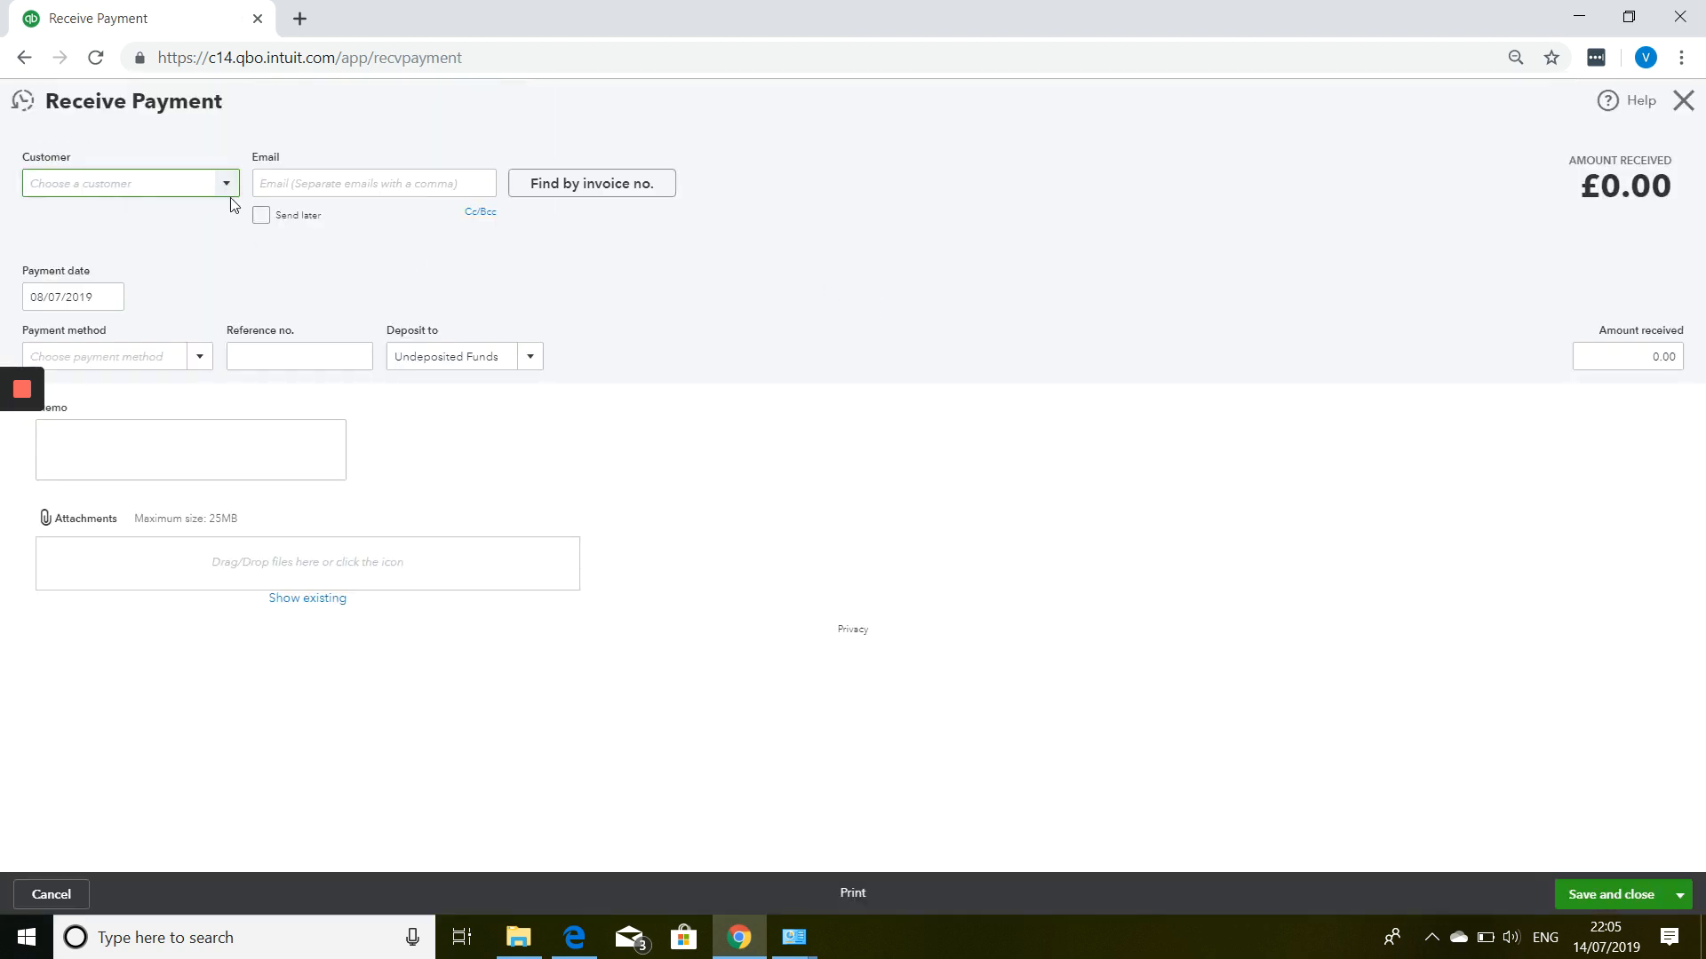
# Select the paying customer on the payment form.
pyautogui.click(233, 201)
pyautogui.click(229, 188)
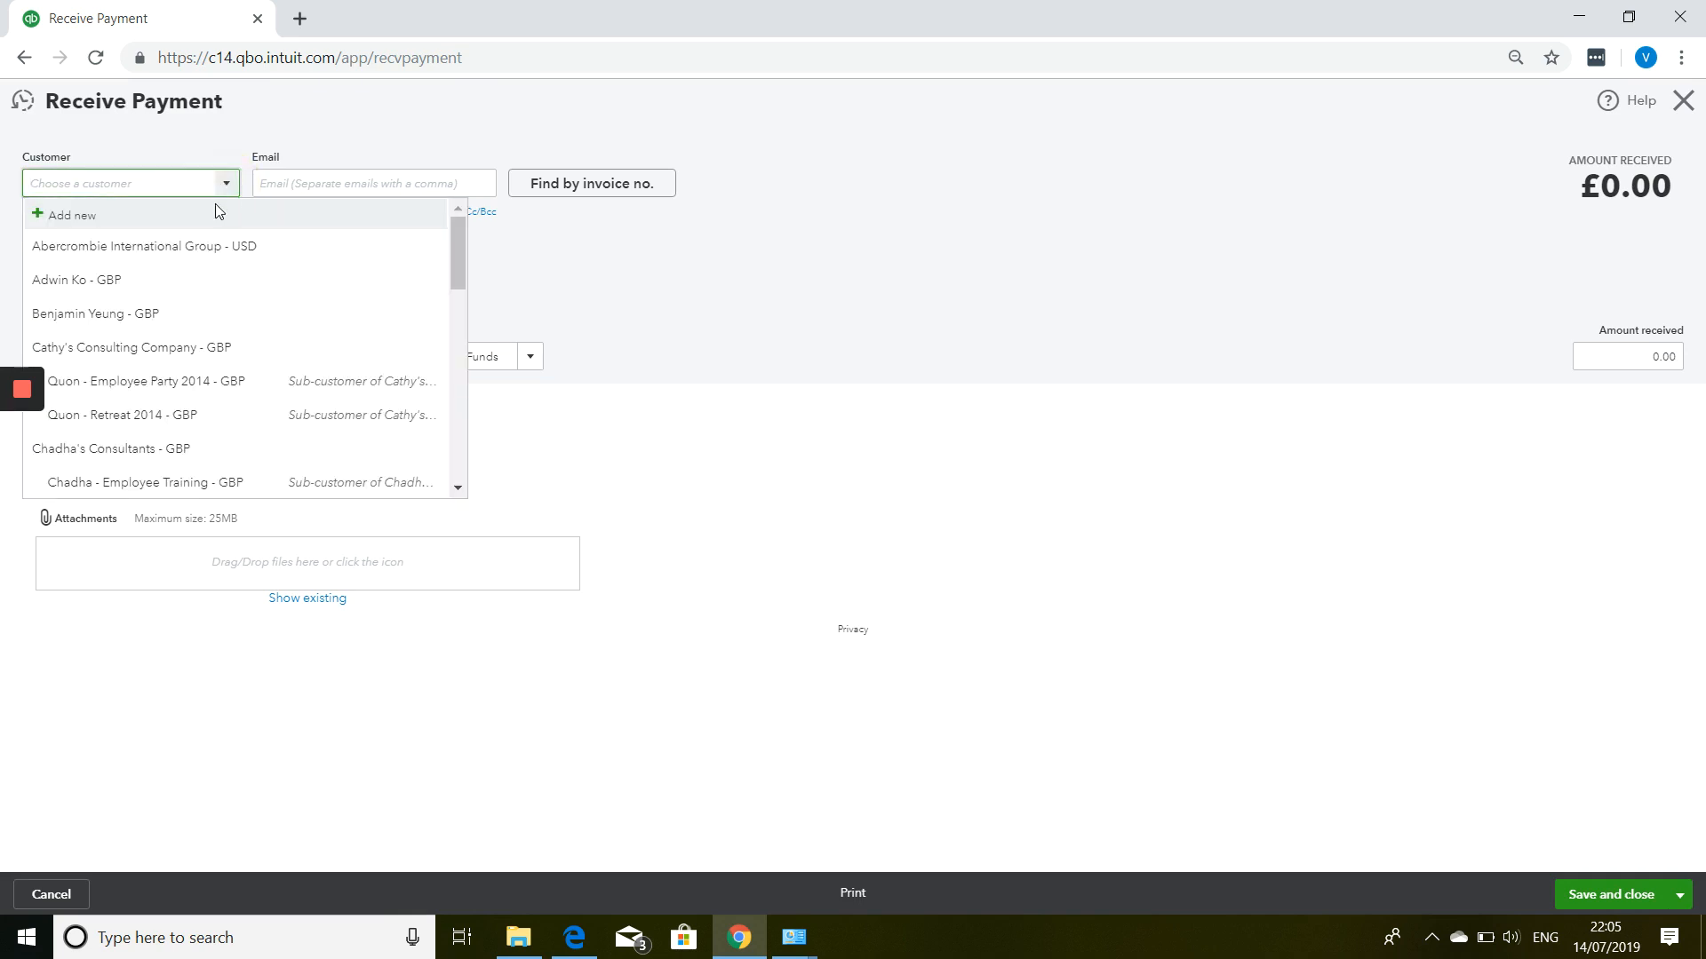
pyautogui.click(152, 278)
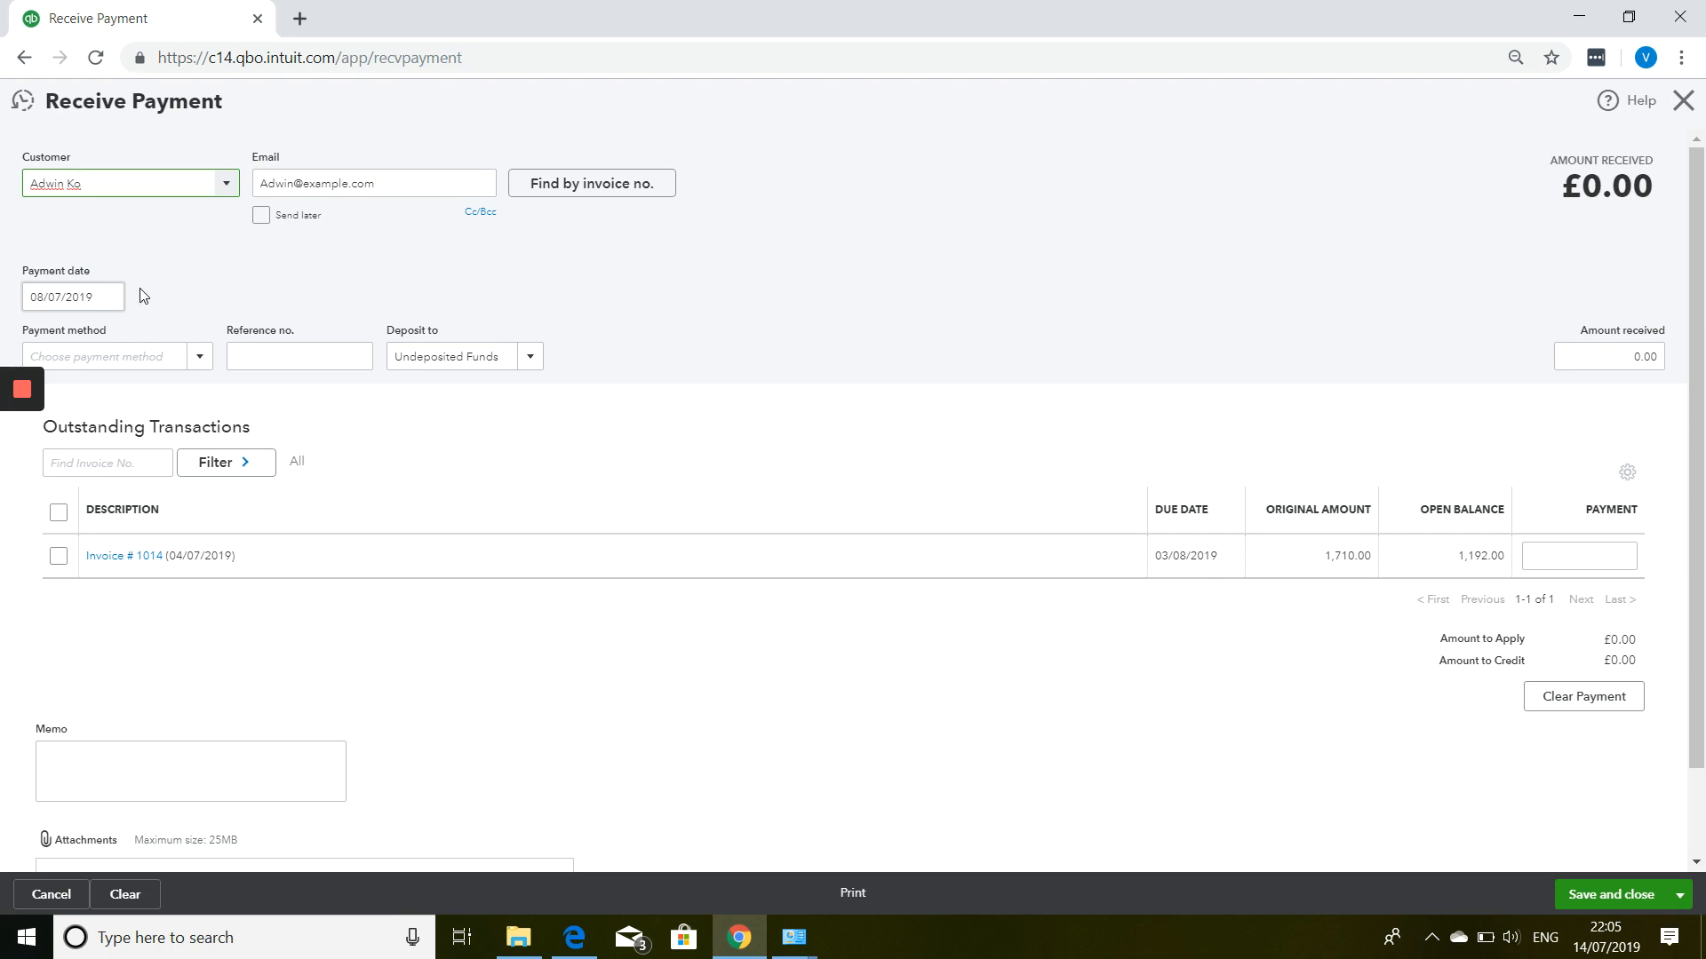
pyautogui.scroll(-1, 171, 377)
pyautogui.scroll(1, 172, 376)
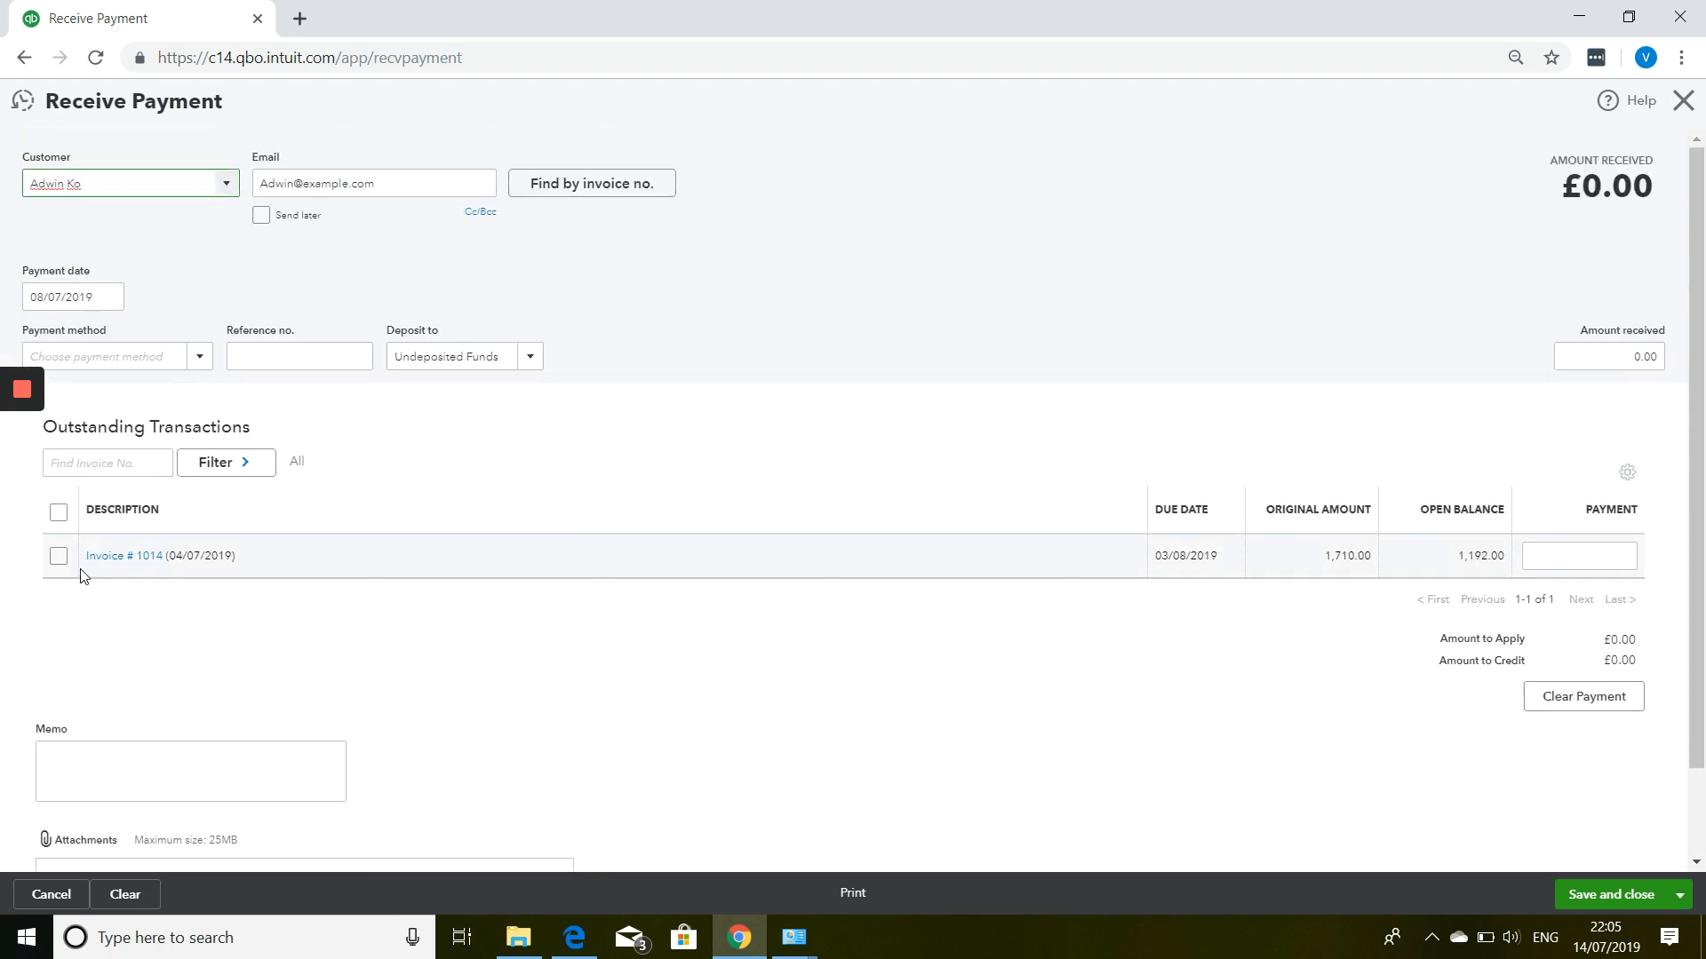
# Apply the full £1,192.00 open balance to invoice 1014, then close the form.
pyautogui.click(59, 556)
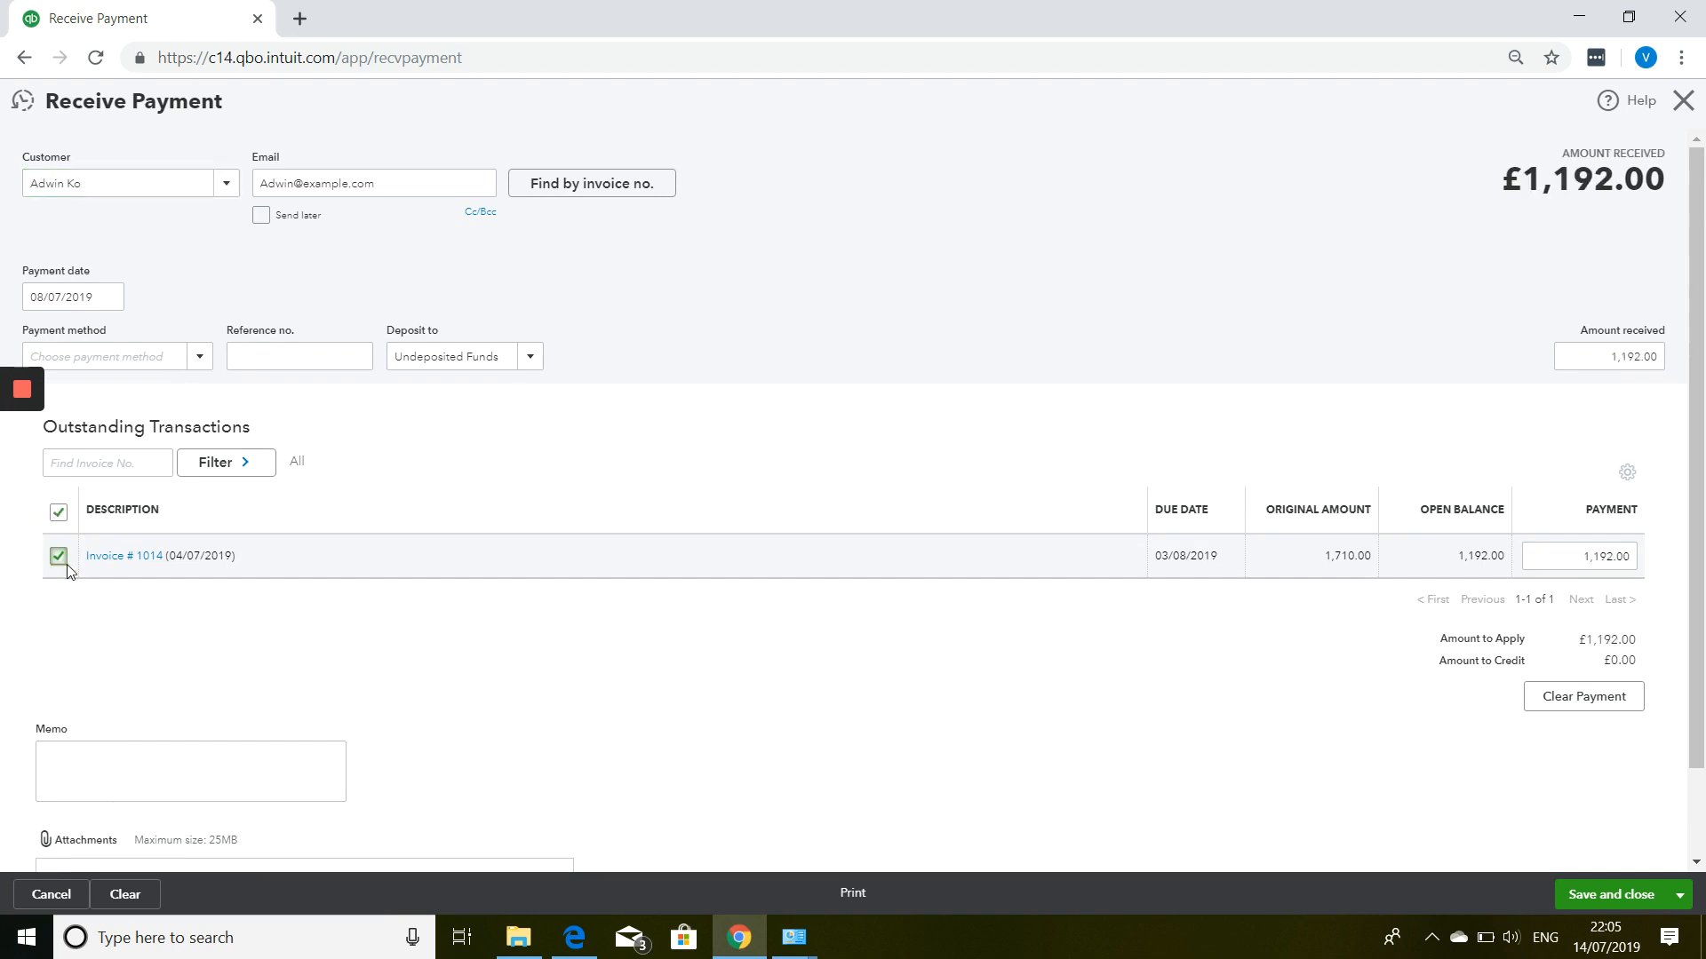
pyautogui.scroll(-1, 97, 578)
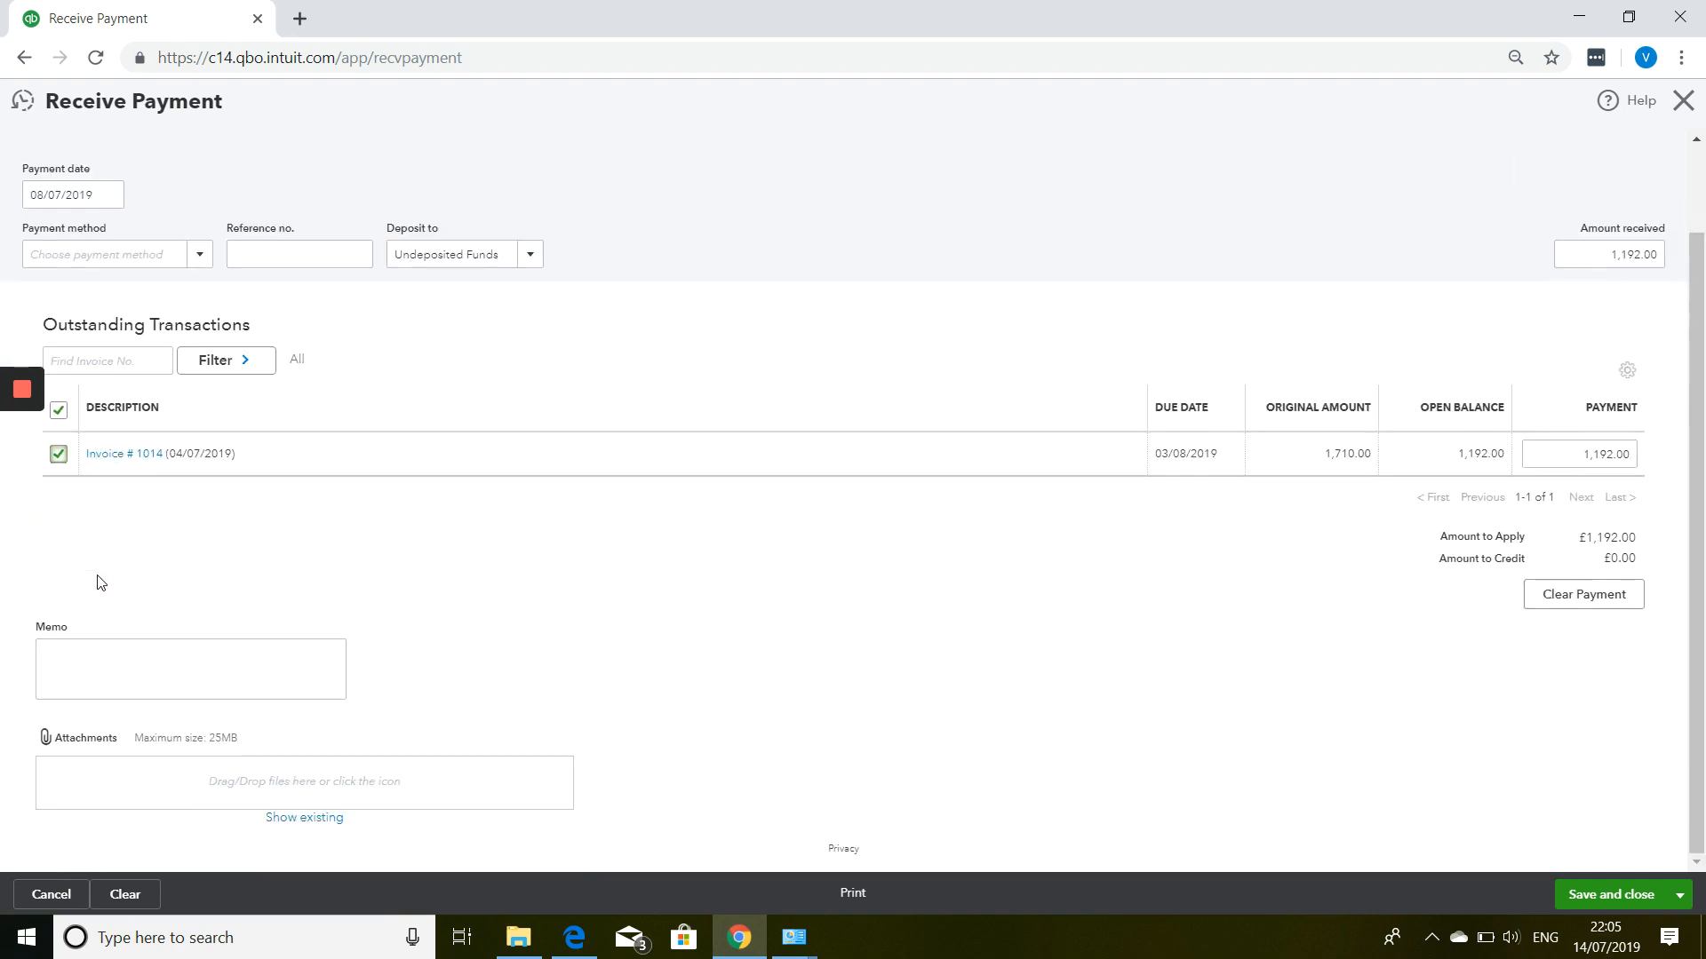
pyautogui.scroll(1, 98, 582)
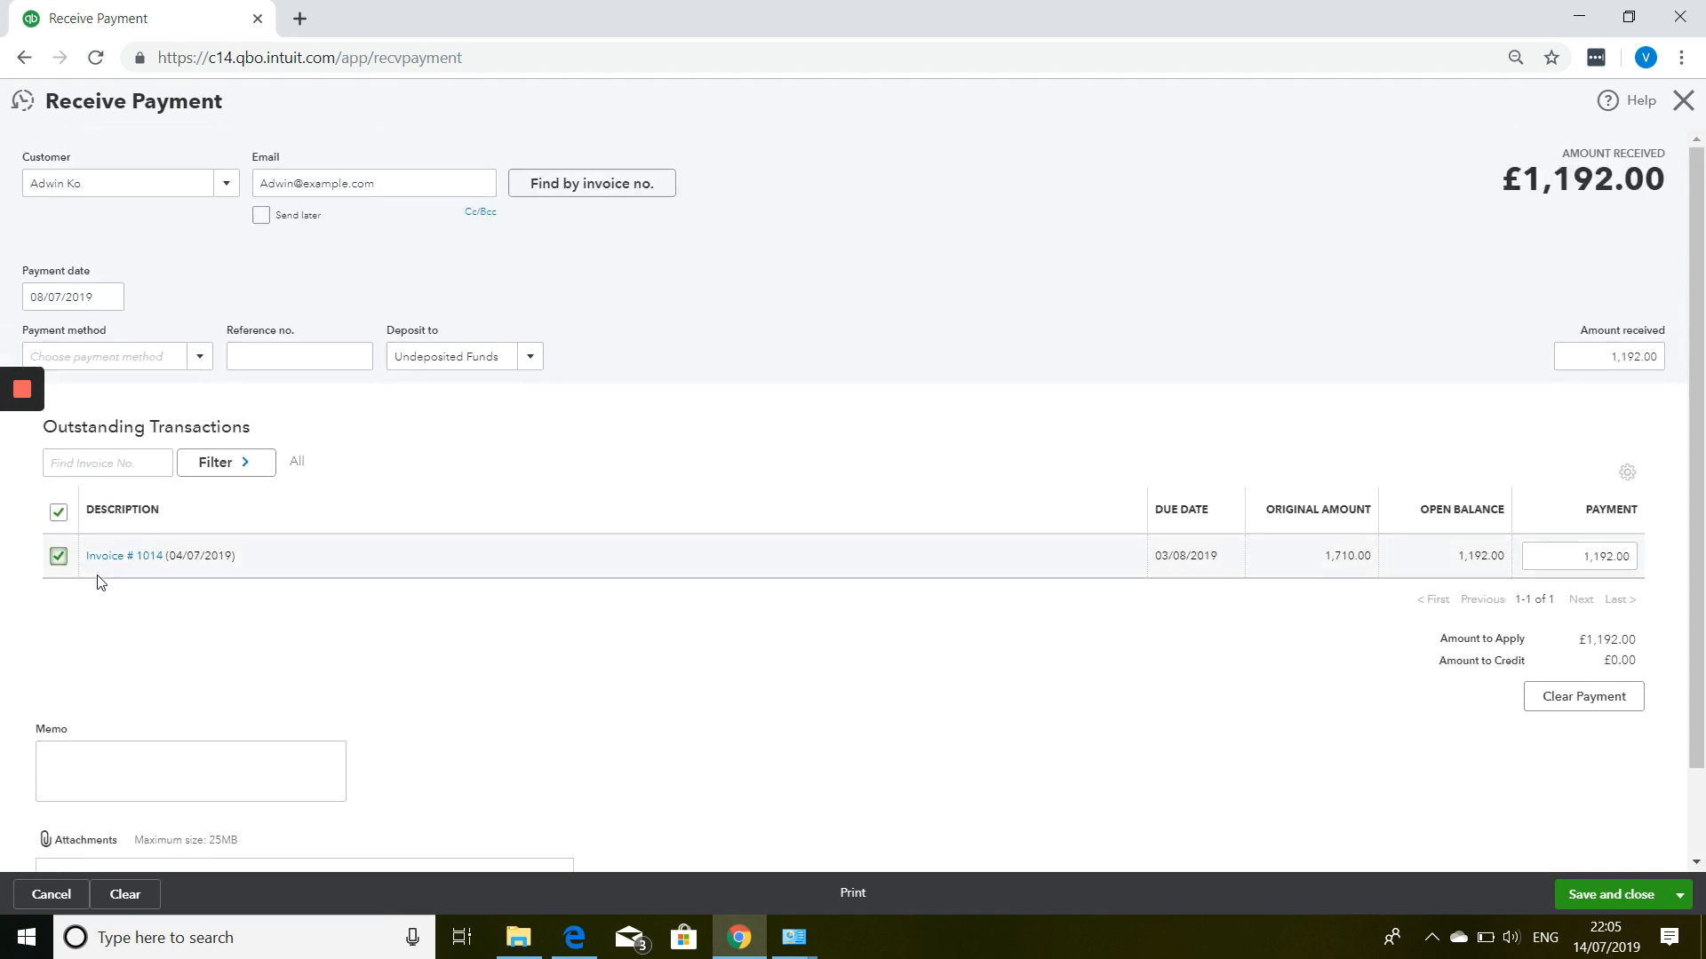
pyautogui.click(1682, 105)
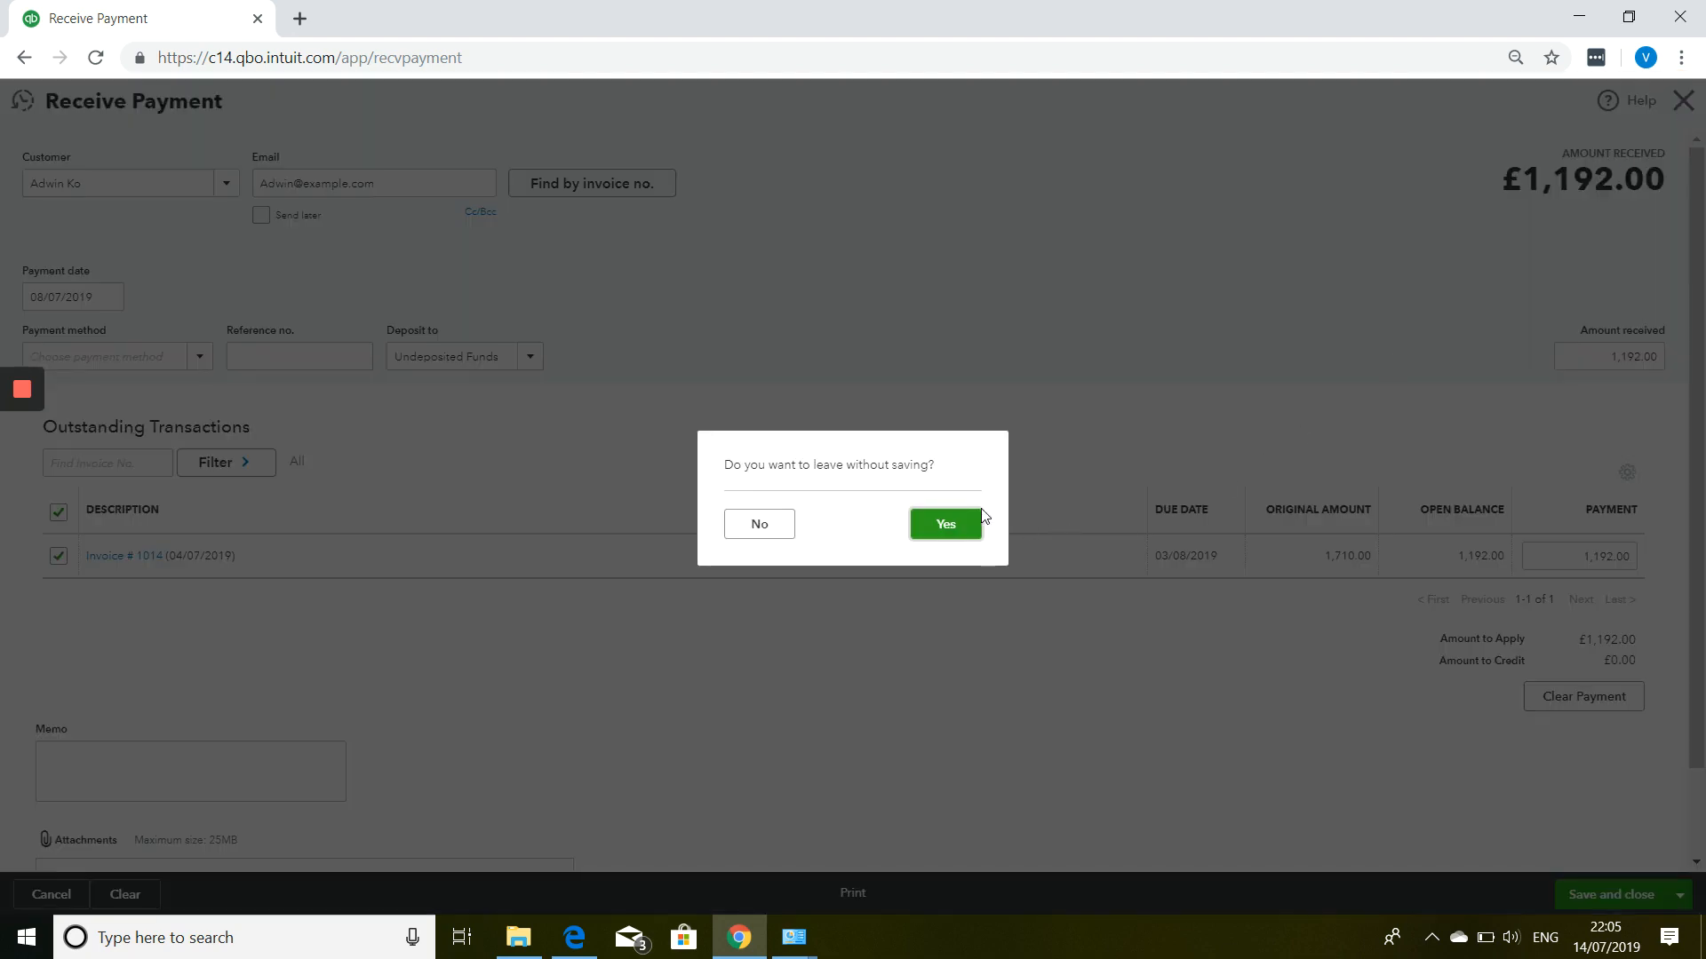
# Discard the unsaved payment and open the Open Invoices report as of 14/07/2019.
pyautogui.click(947, 526)
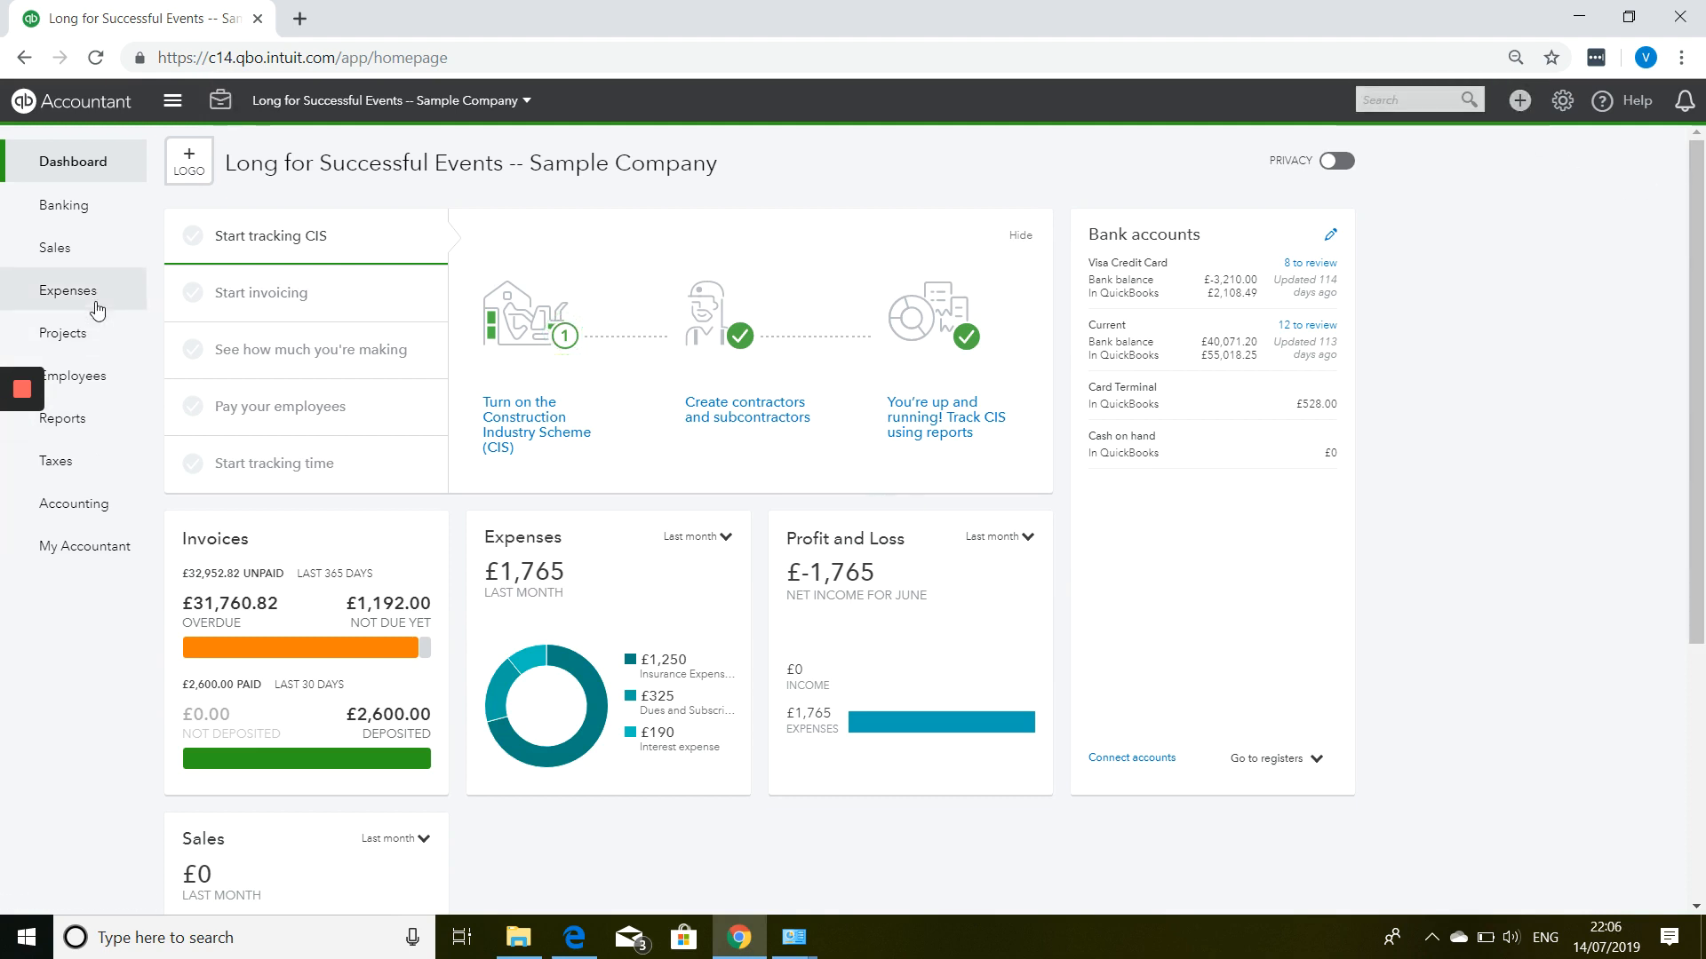
pyautogui.click(67, 432)
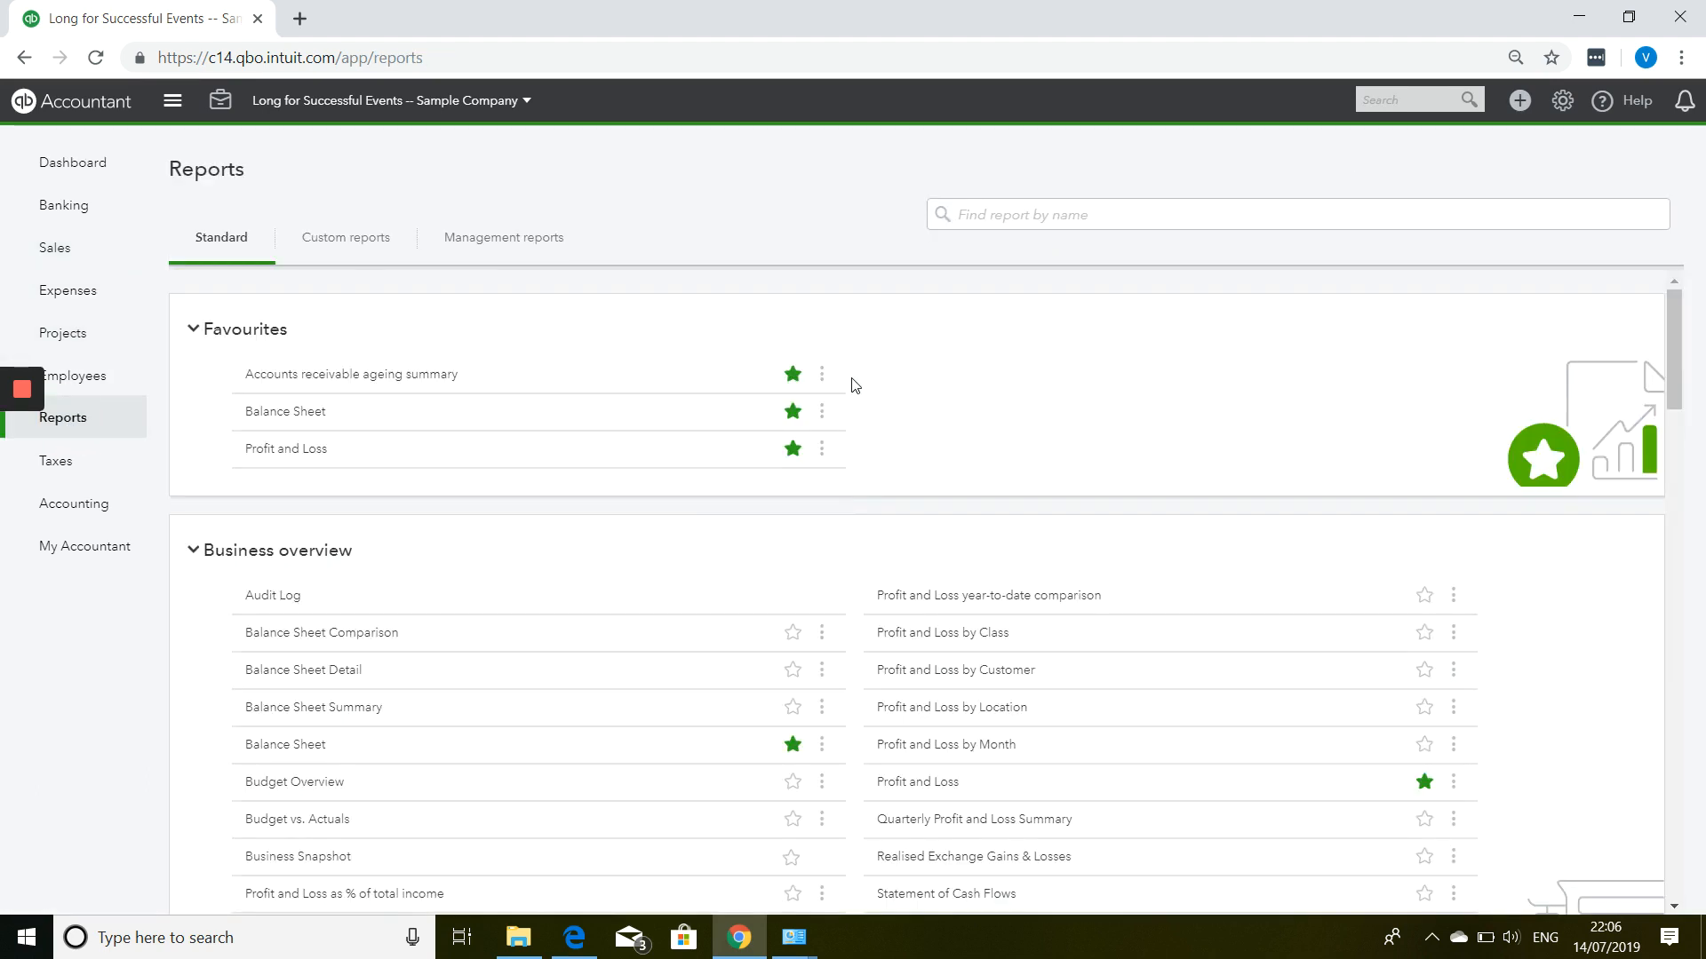
pyautogui.scroll(-8, 942, 446)
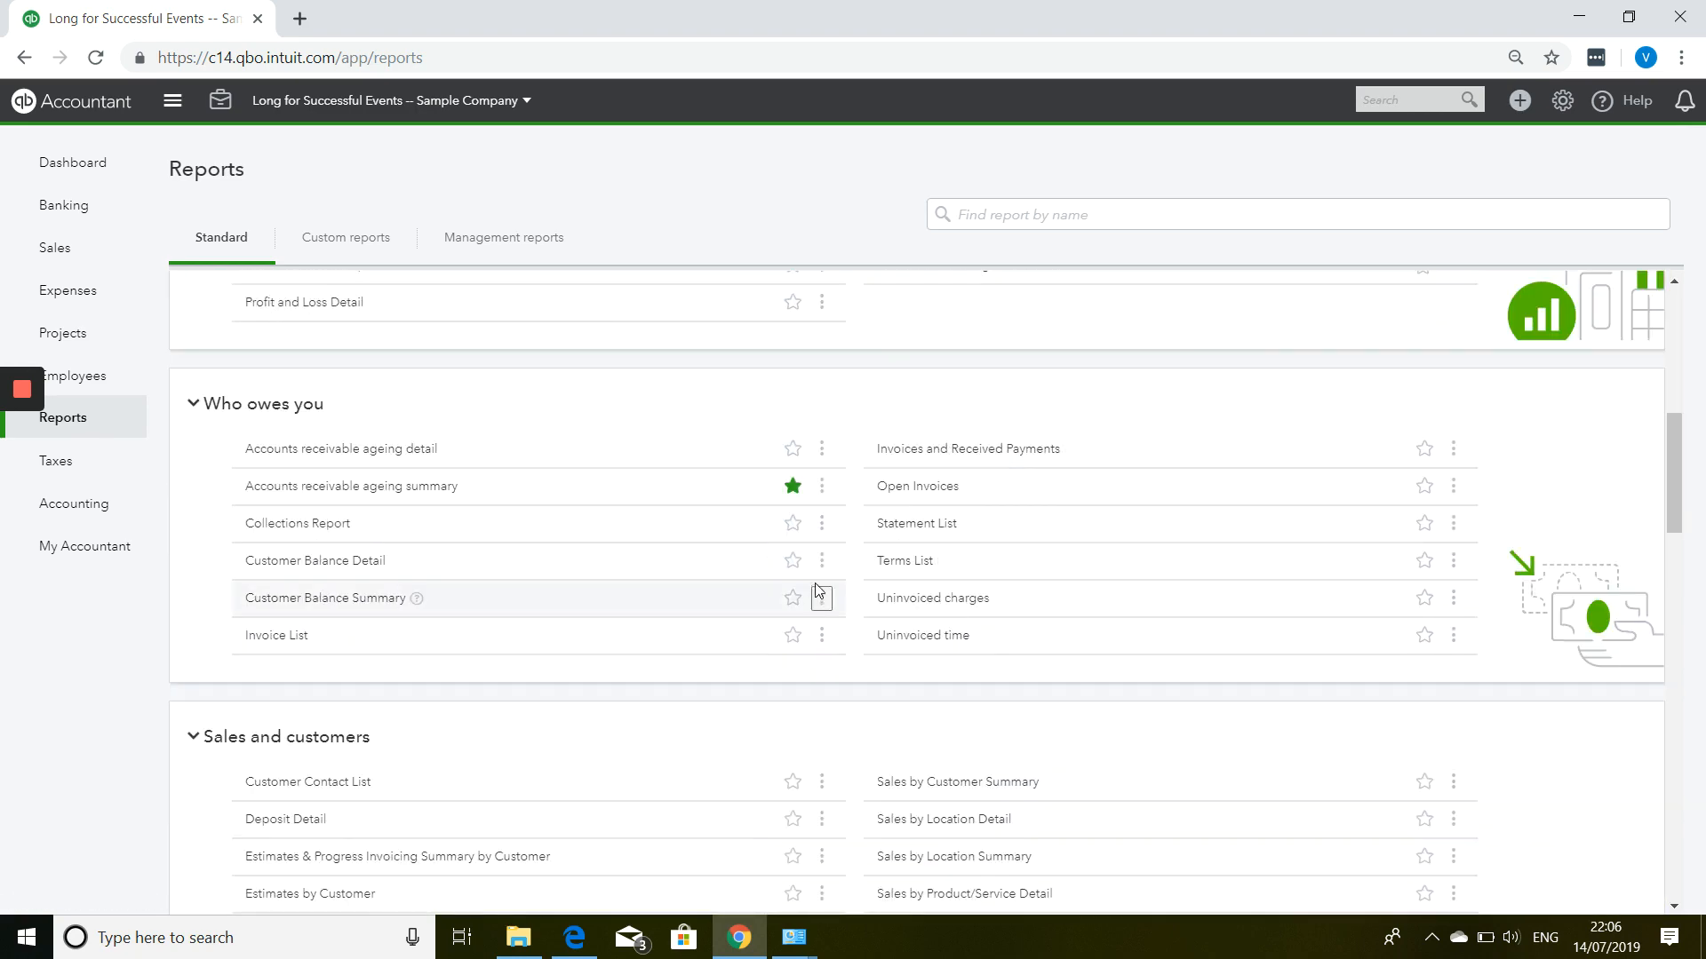
pyautogui.click(922, 489)
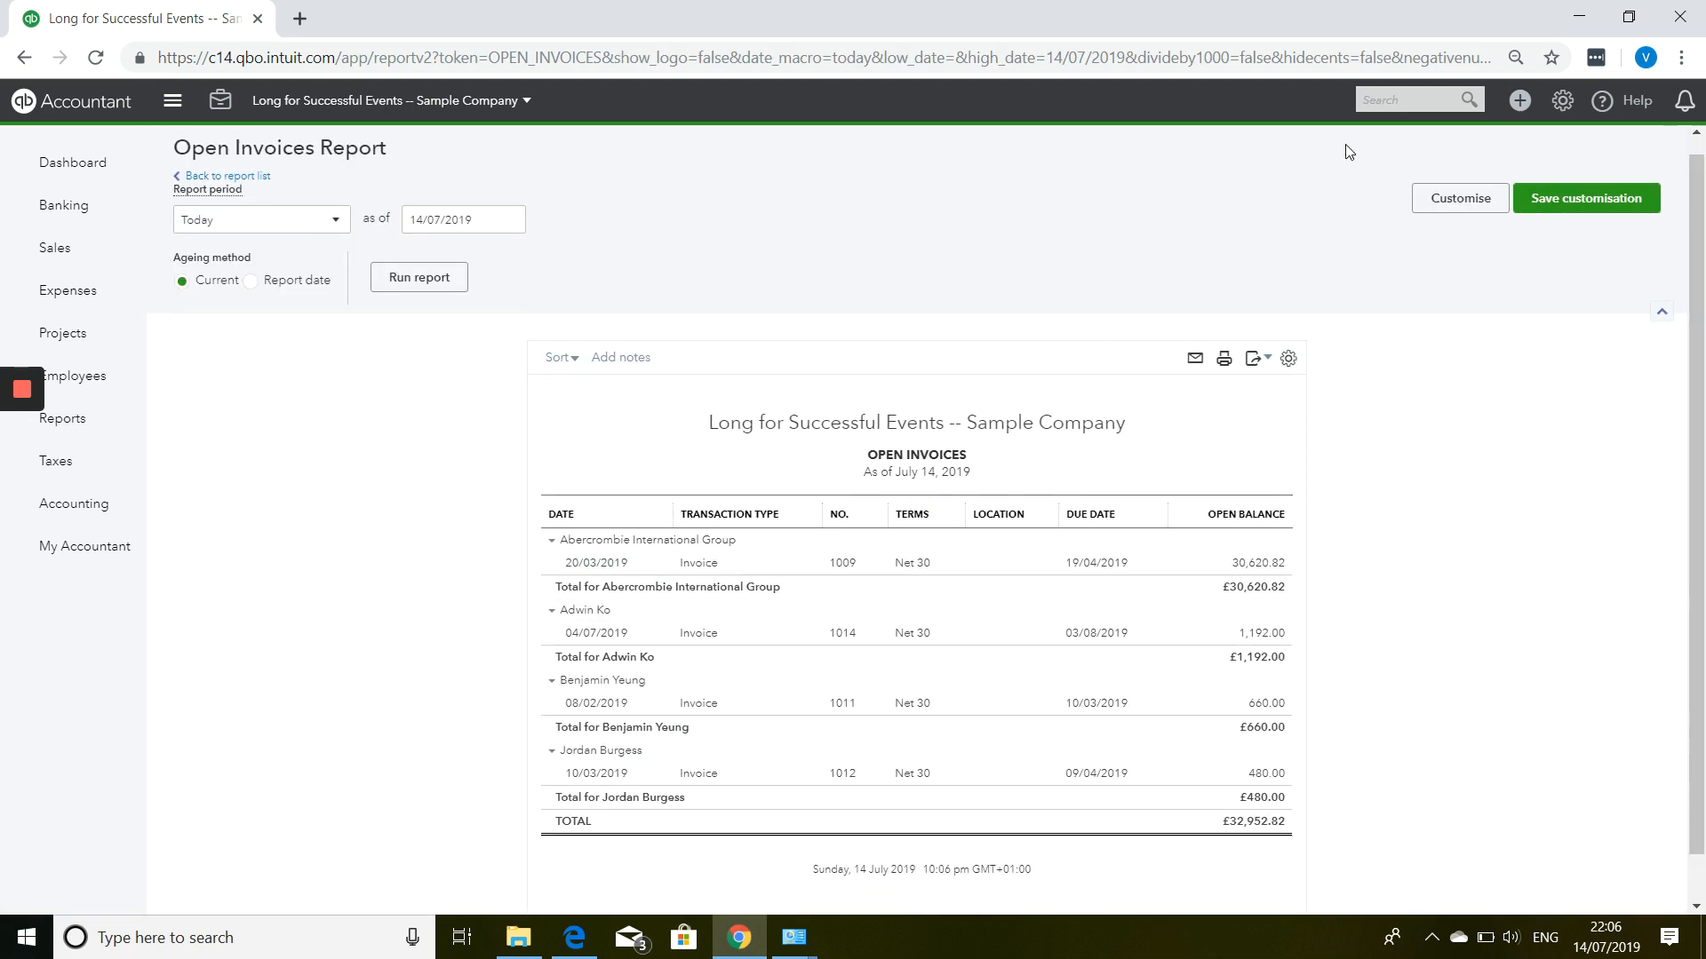
# Start a new credit note for the customer.
pyautogui.click(1512, 113)
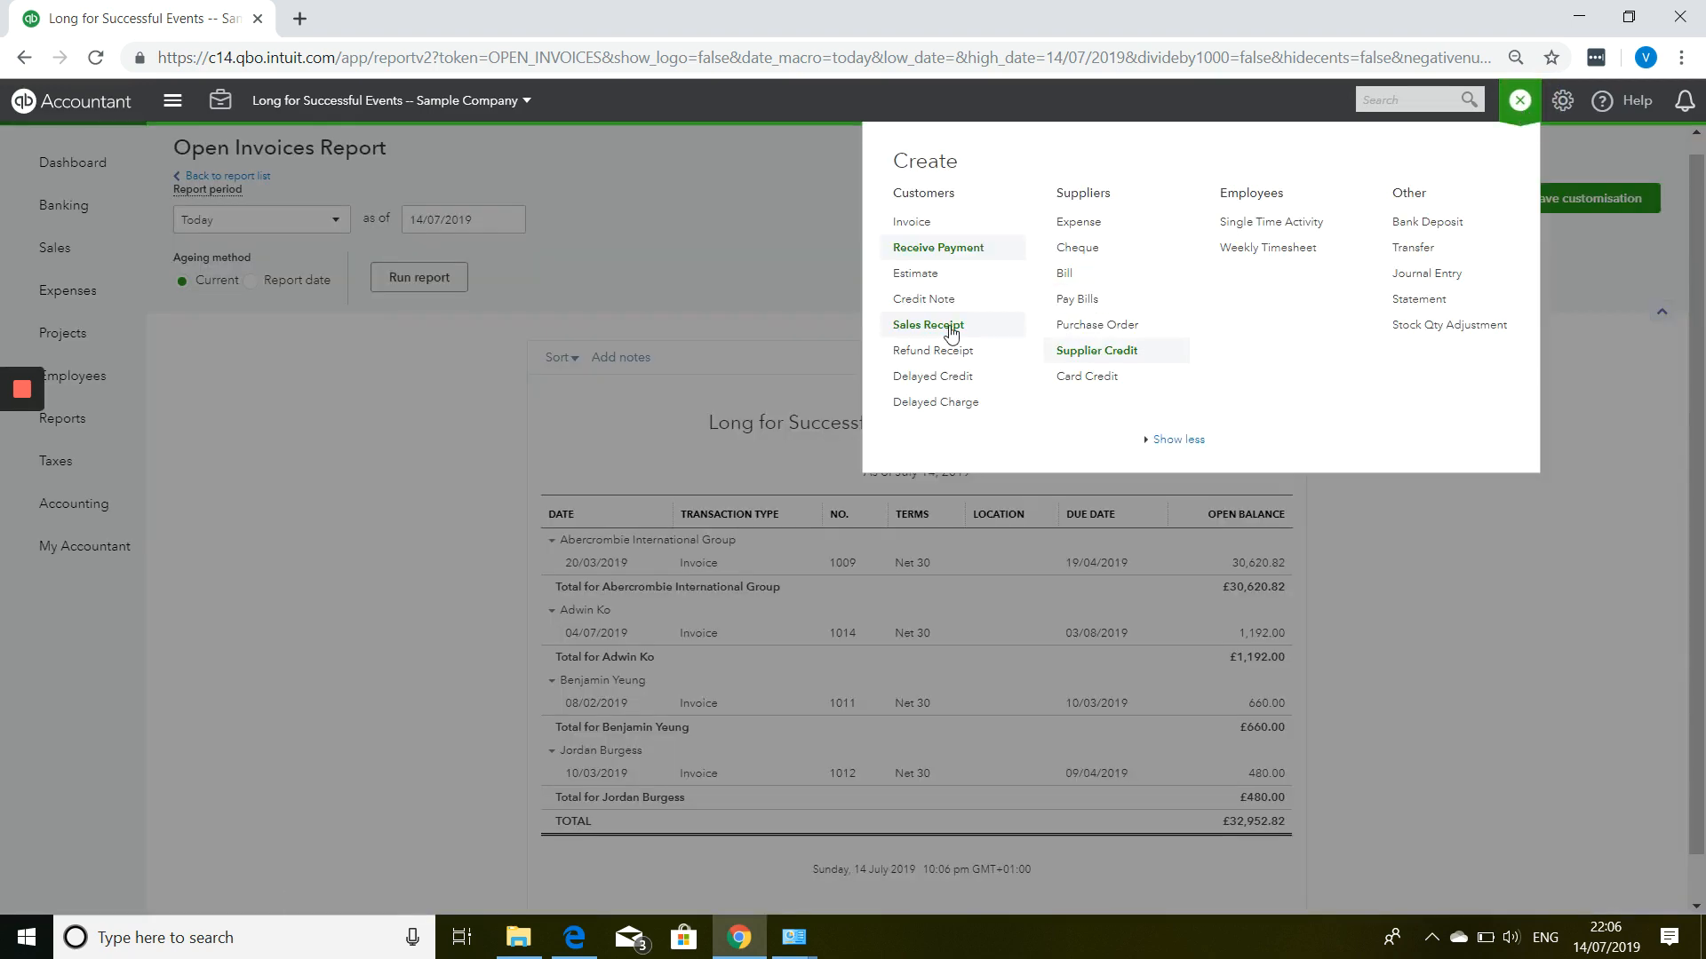
pyautogui.click(932, 303)
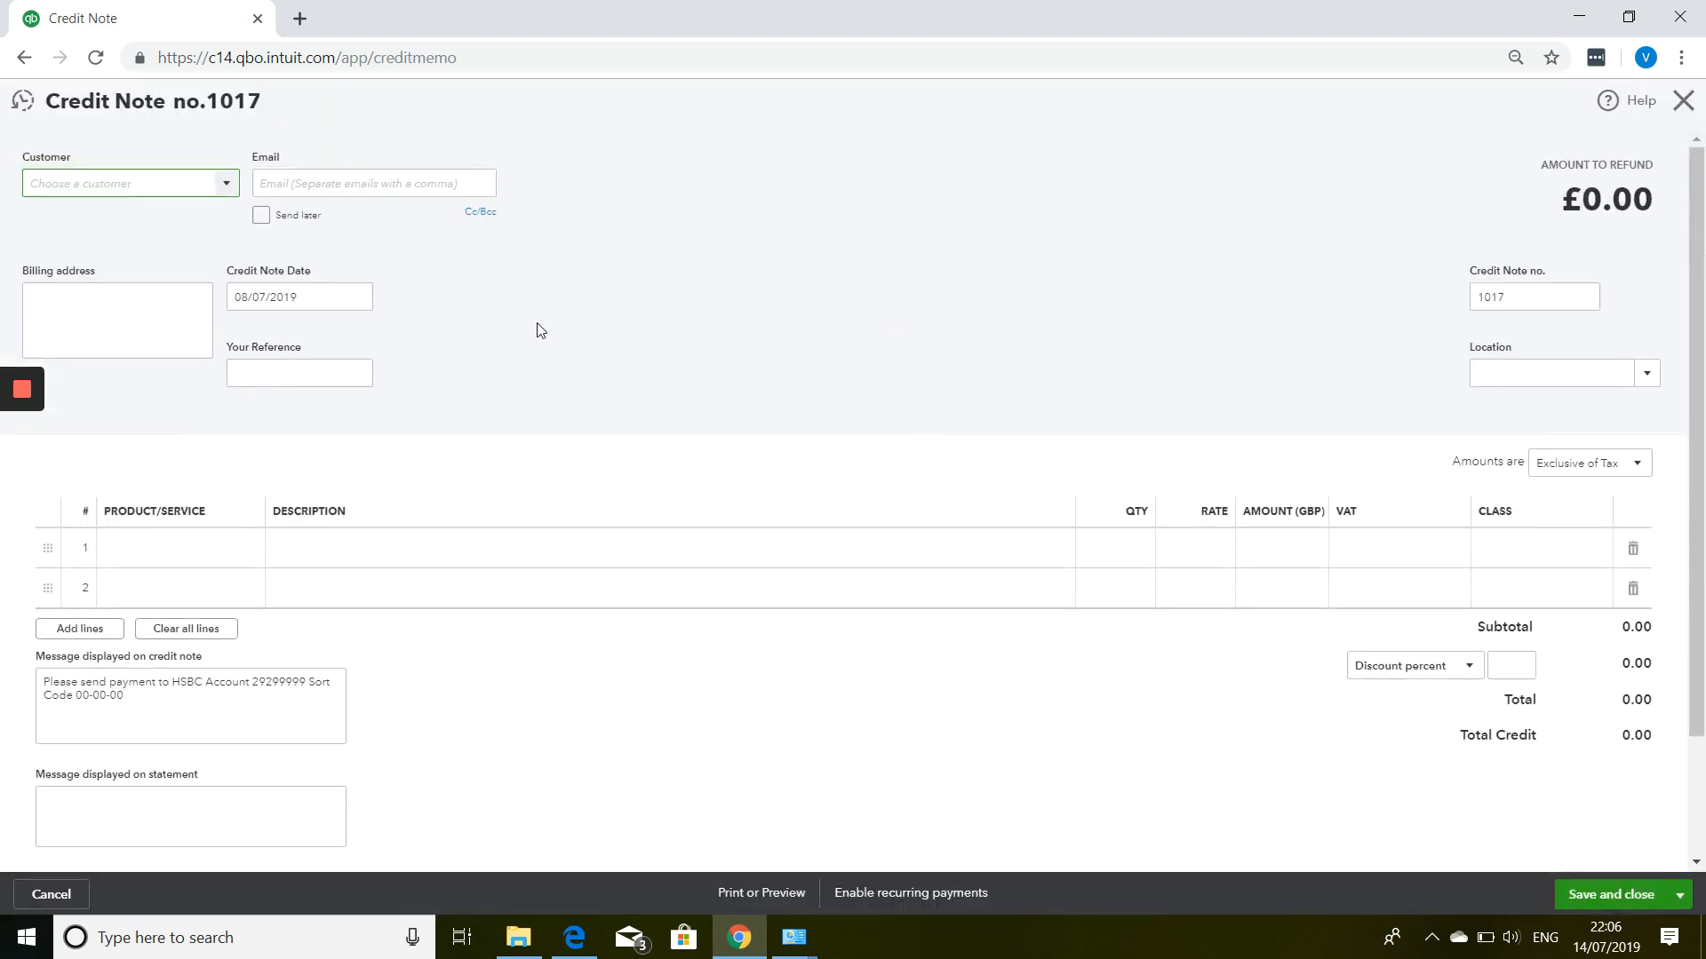
pyautogui.write('Ad')
pyautogui.click(260, 291)
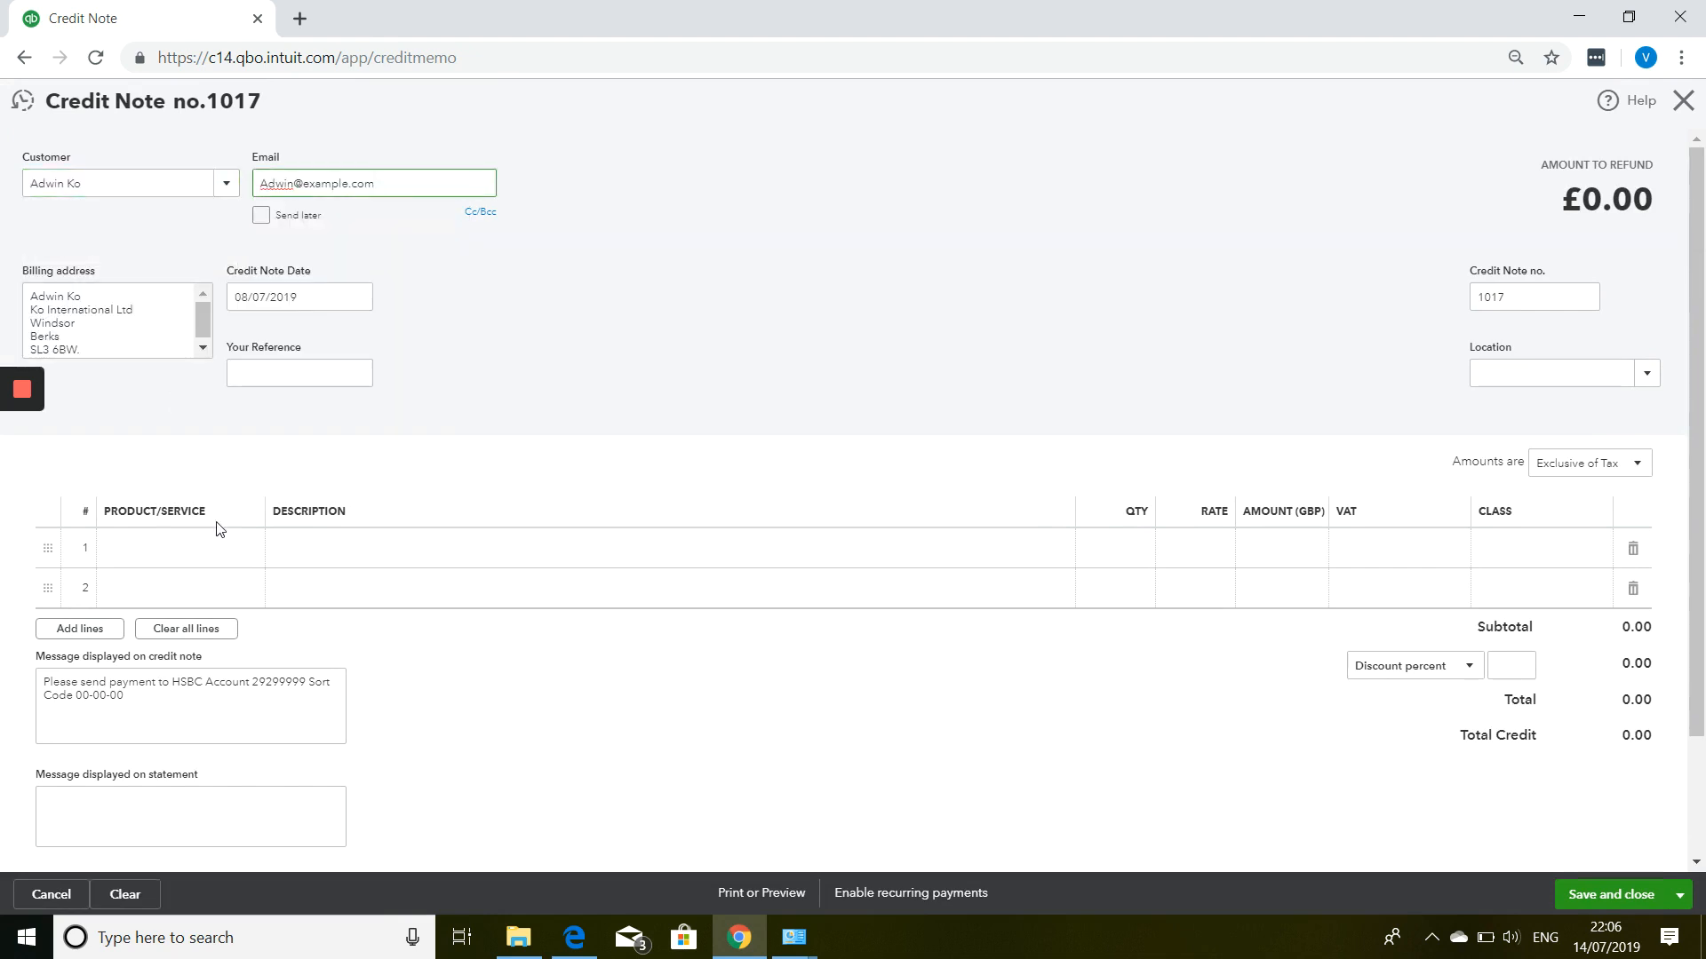
# Credit 5 Name Badges for £18.00, then save and close credit note 1017.
pyautogui.click(235, 551)
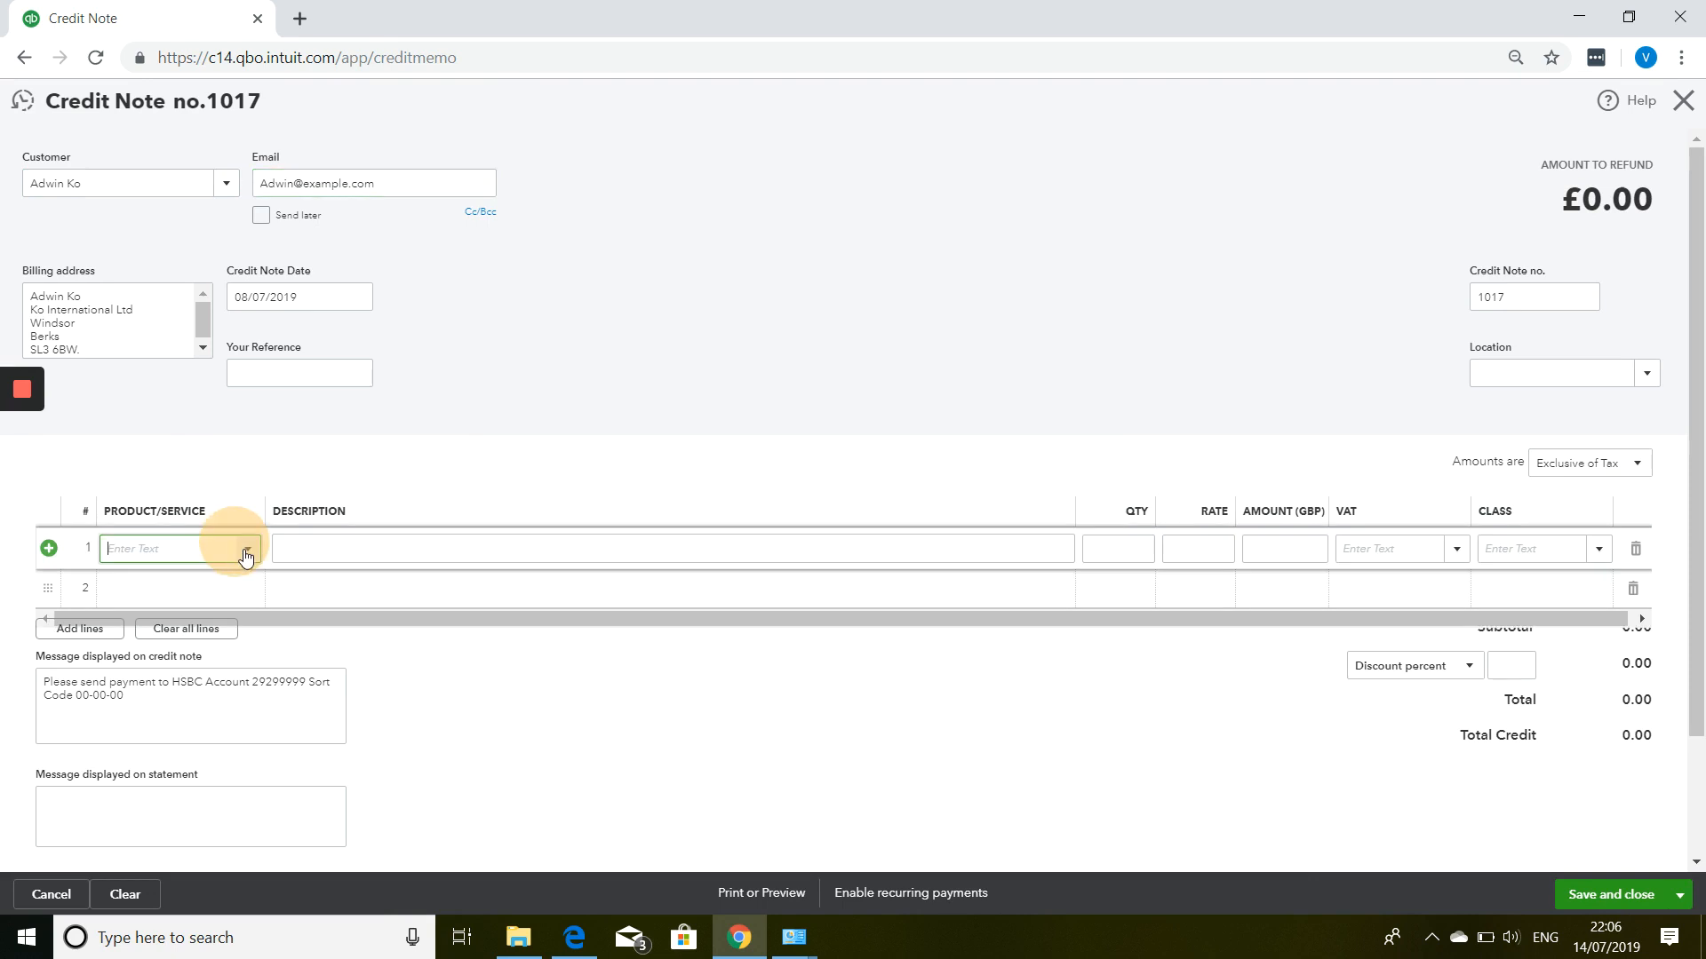
pyautogui.click(248, 549)
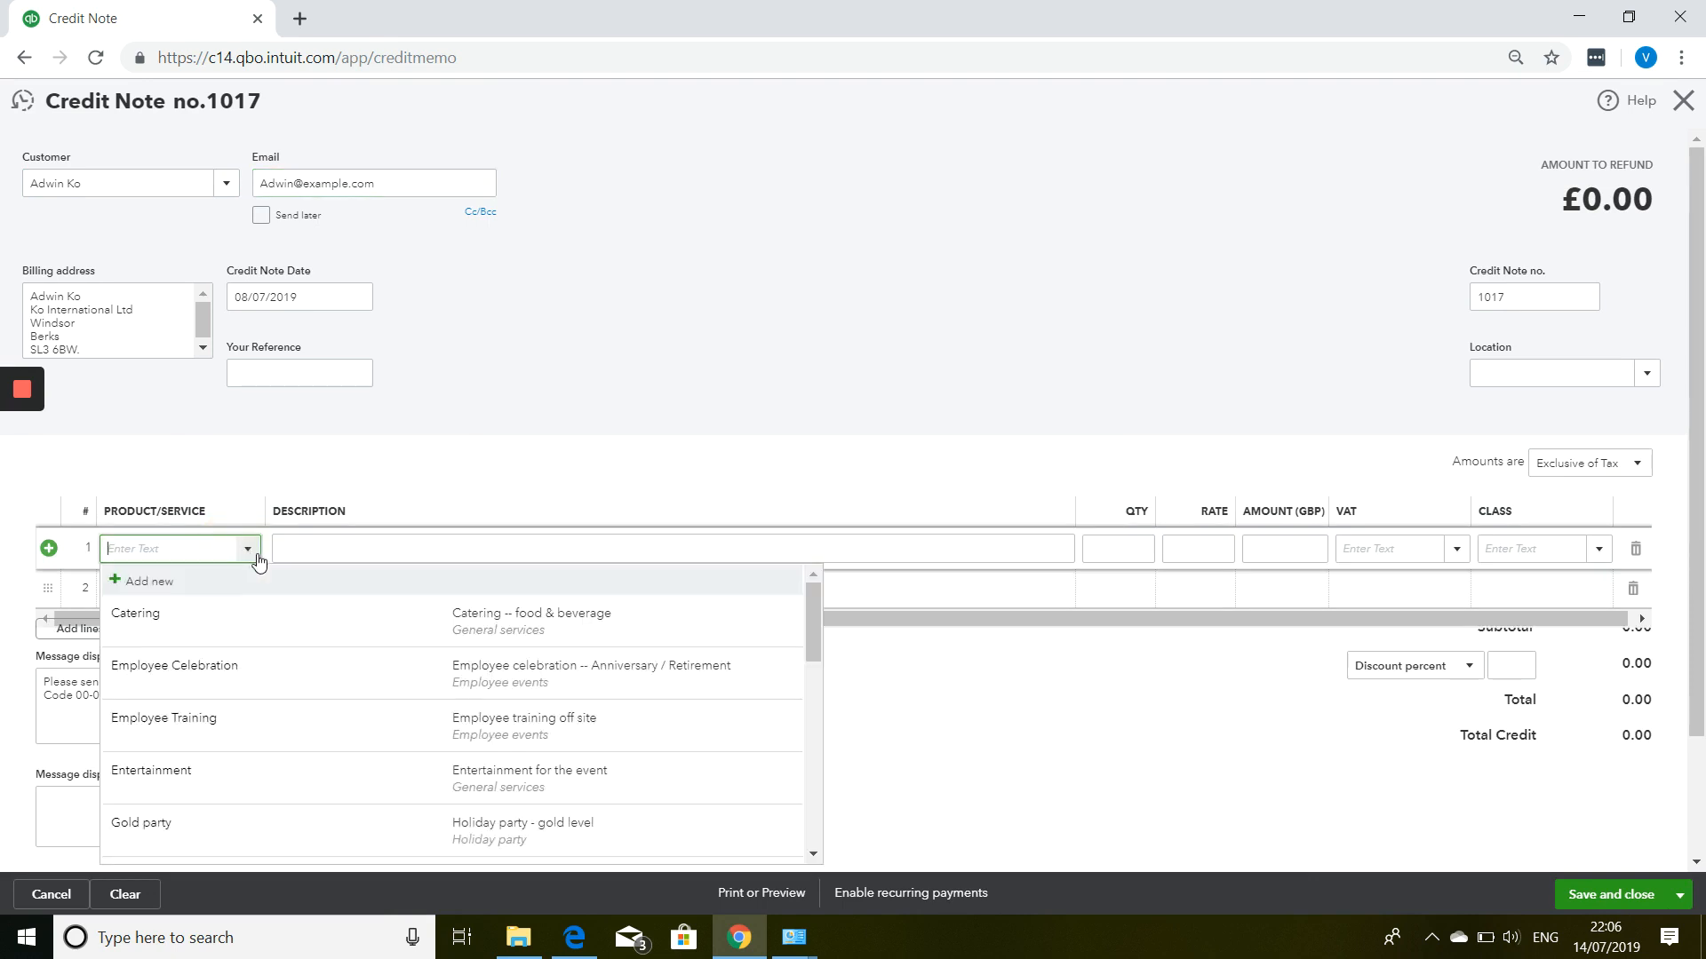
pyautogui.scroll(-3, 228, 716)
pyautogui.scroll(-2, 221, 761)
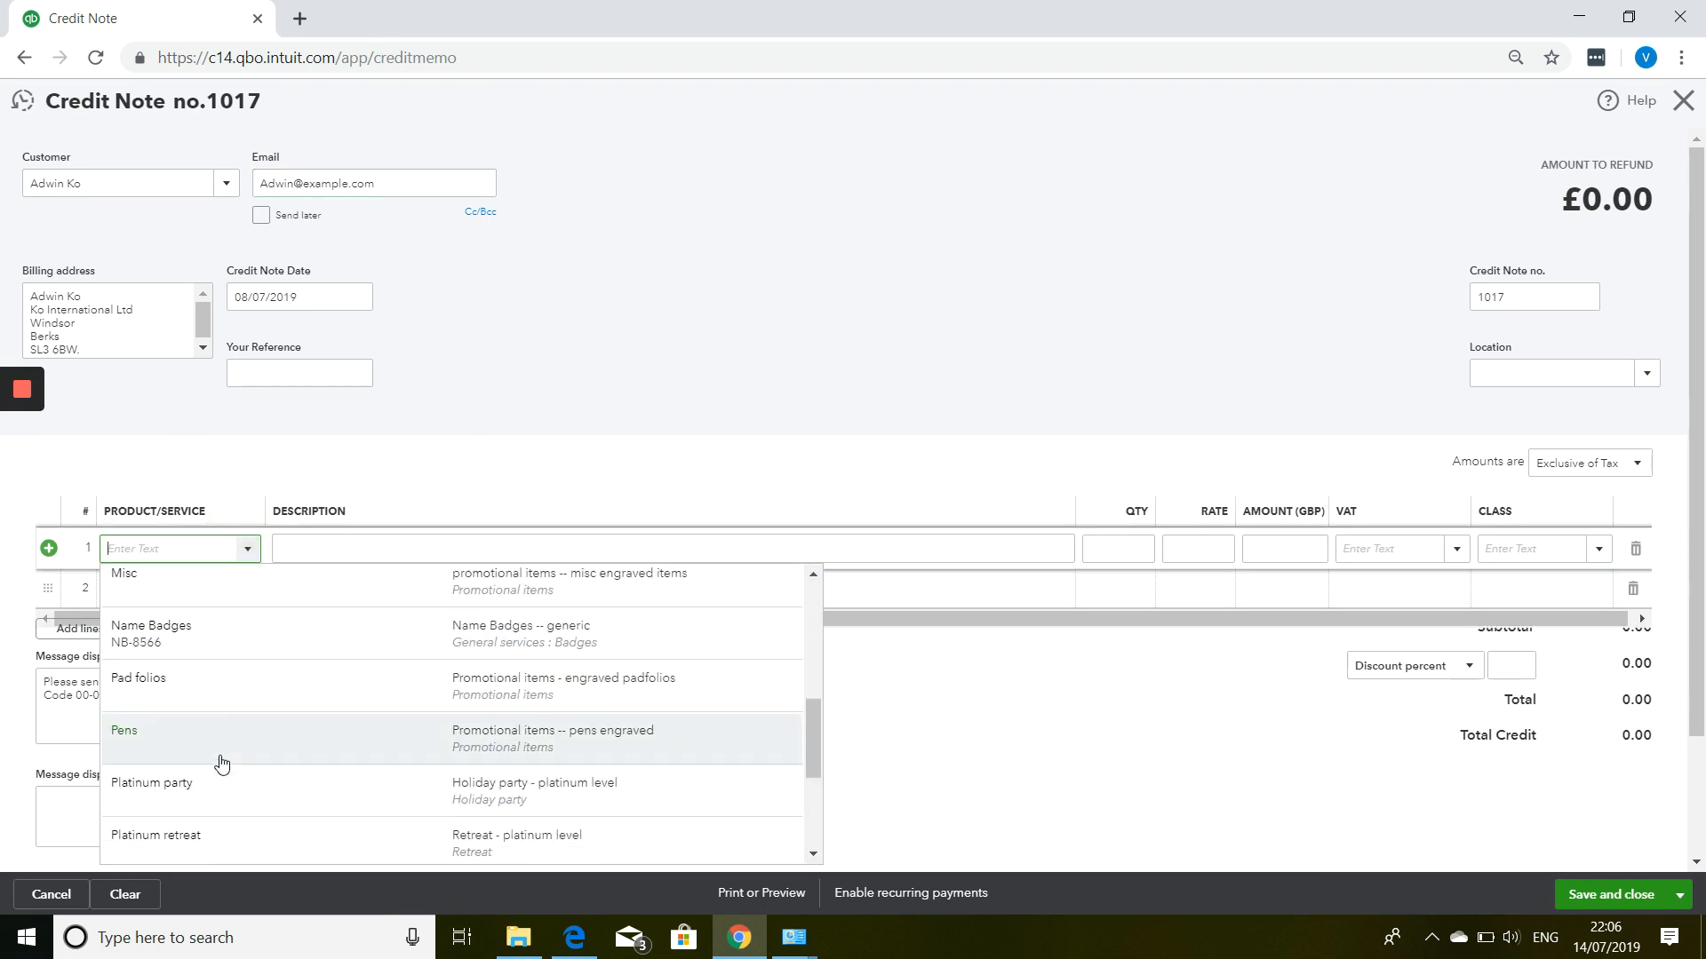
pyautogui.click(240, 645)
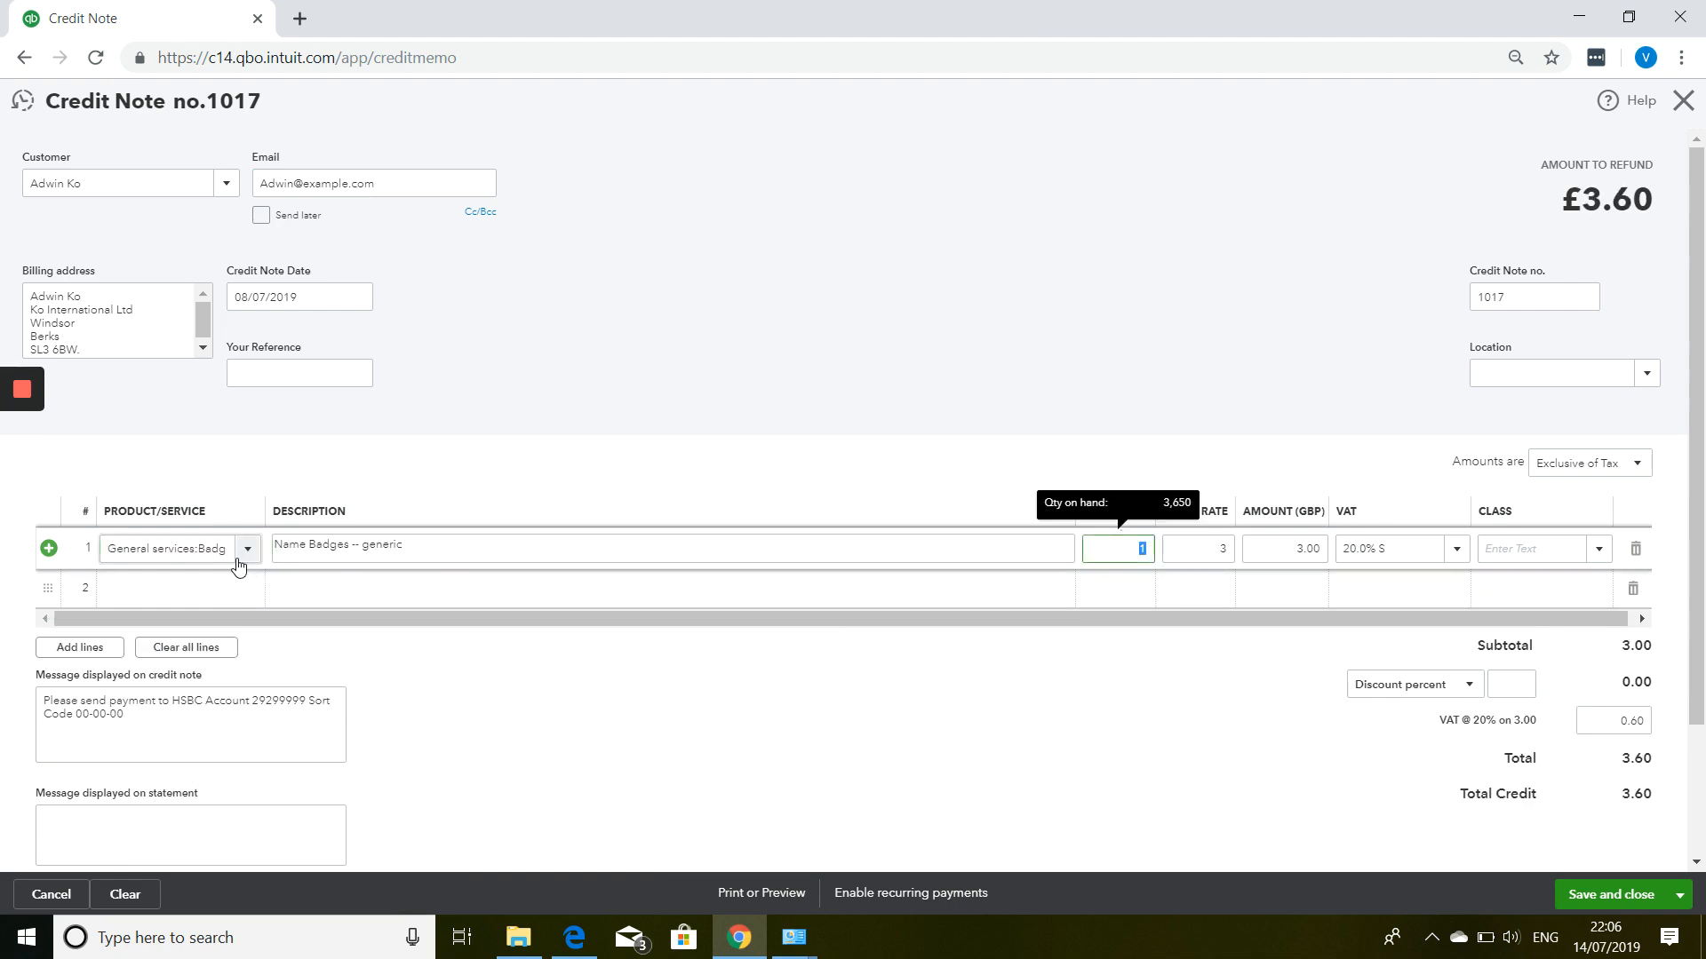
pyautogui.write('5')
pyautogui.press('Tab')
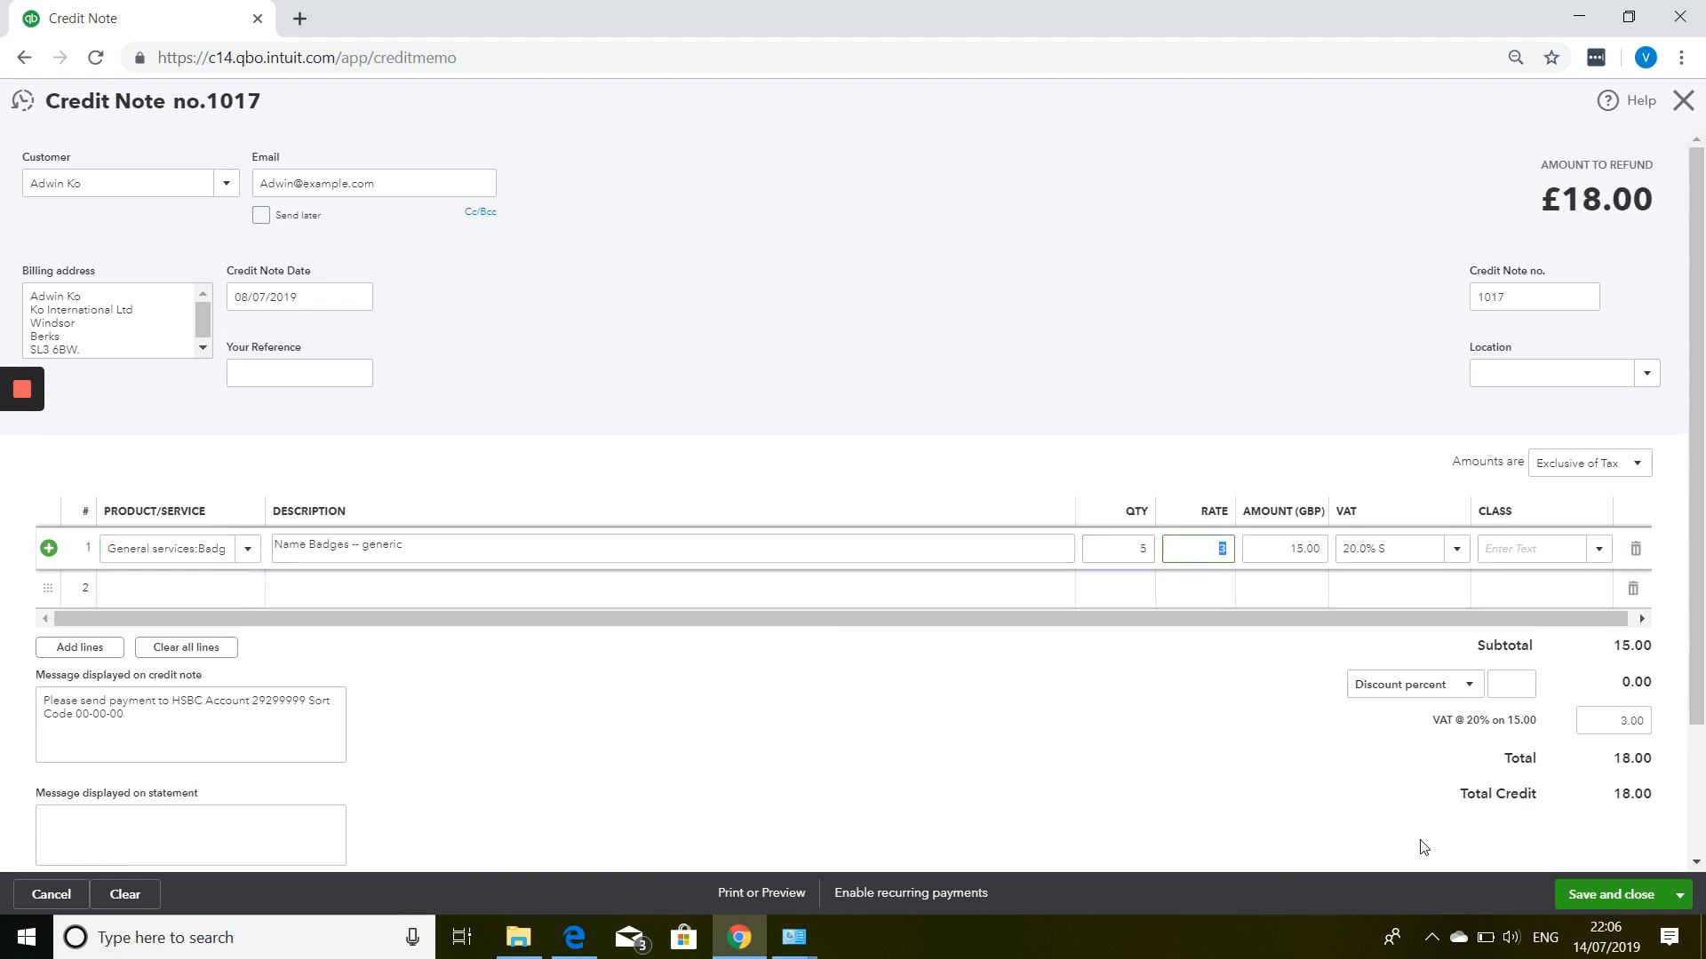
pyautogui.click(1598, 897)
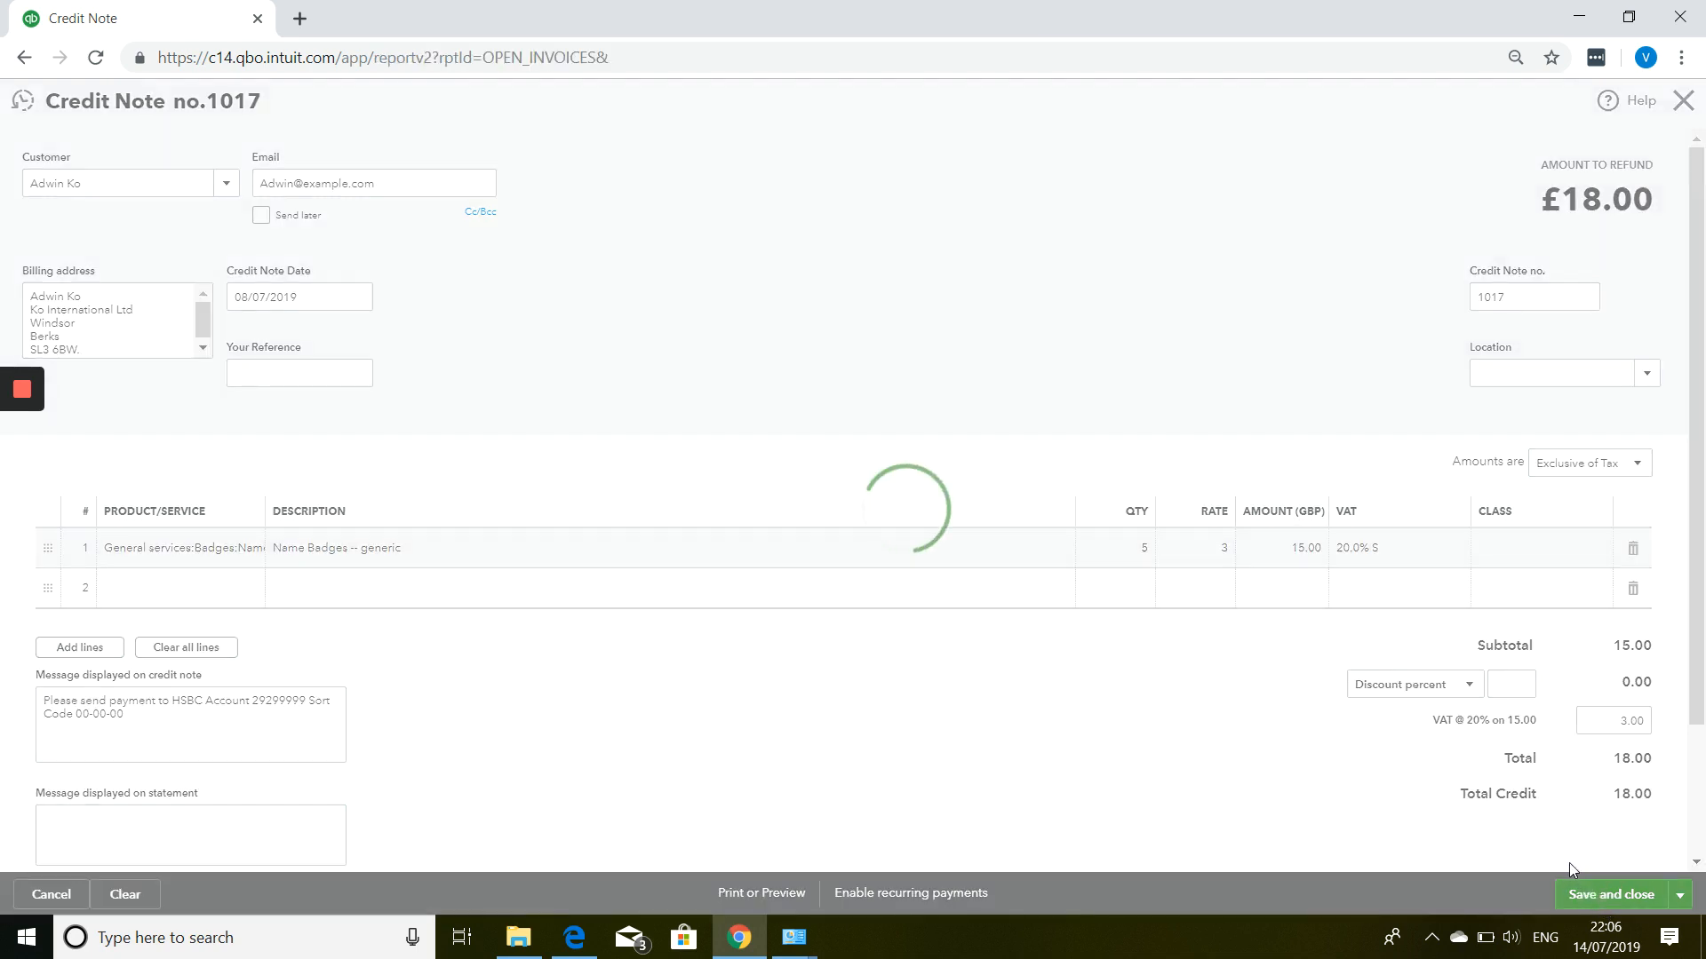
pyautogui.click(1681, 102)
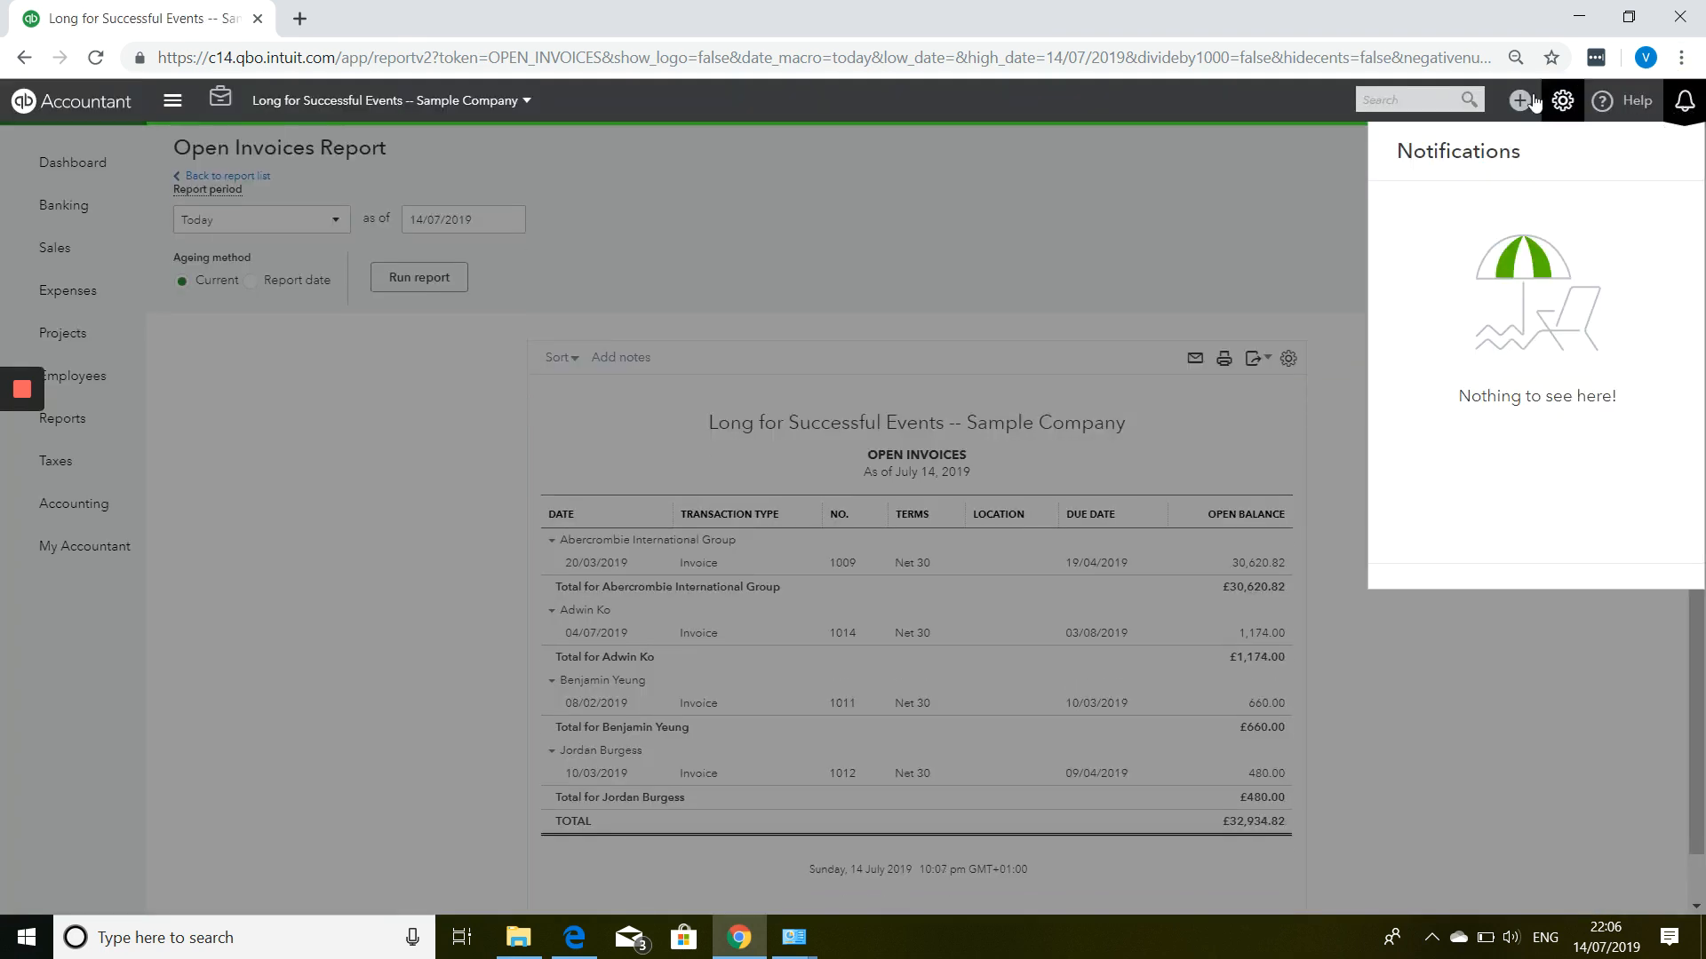
# Refresh the Open Invoices report, then open Create Statements showing £32,934.81 for 4 customers.
pyautogui.click(1521, 101)
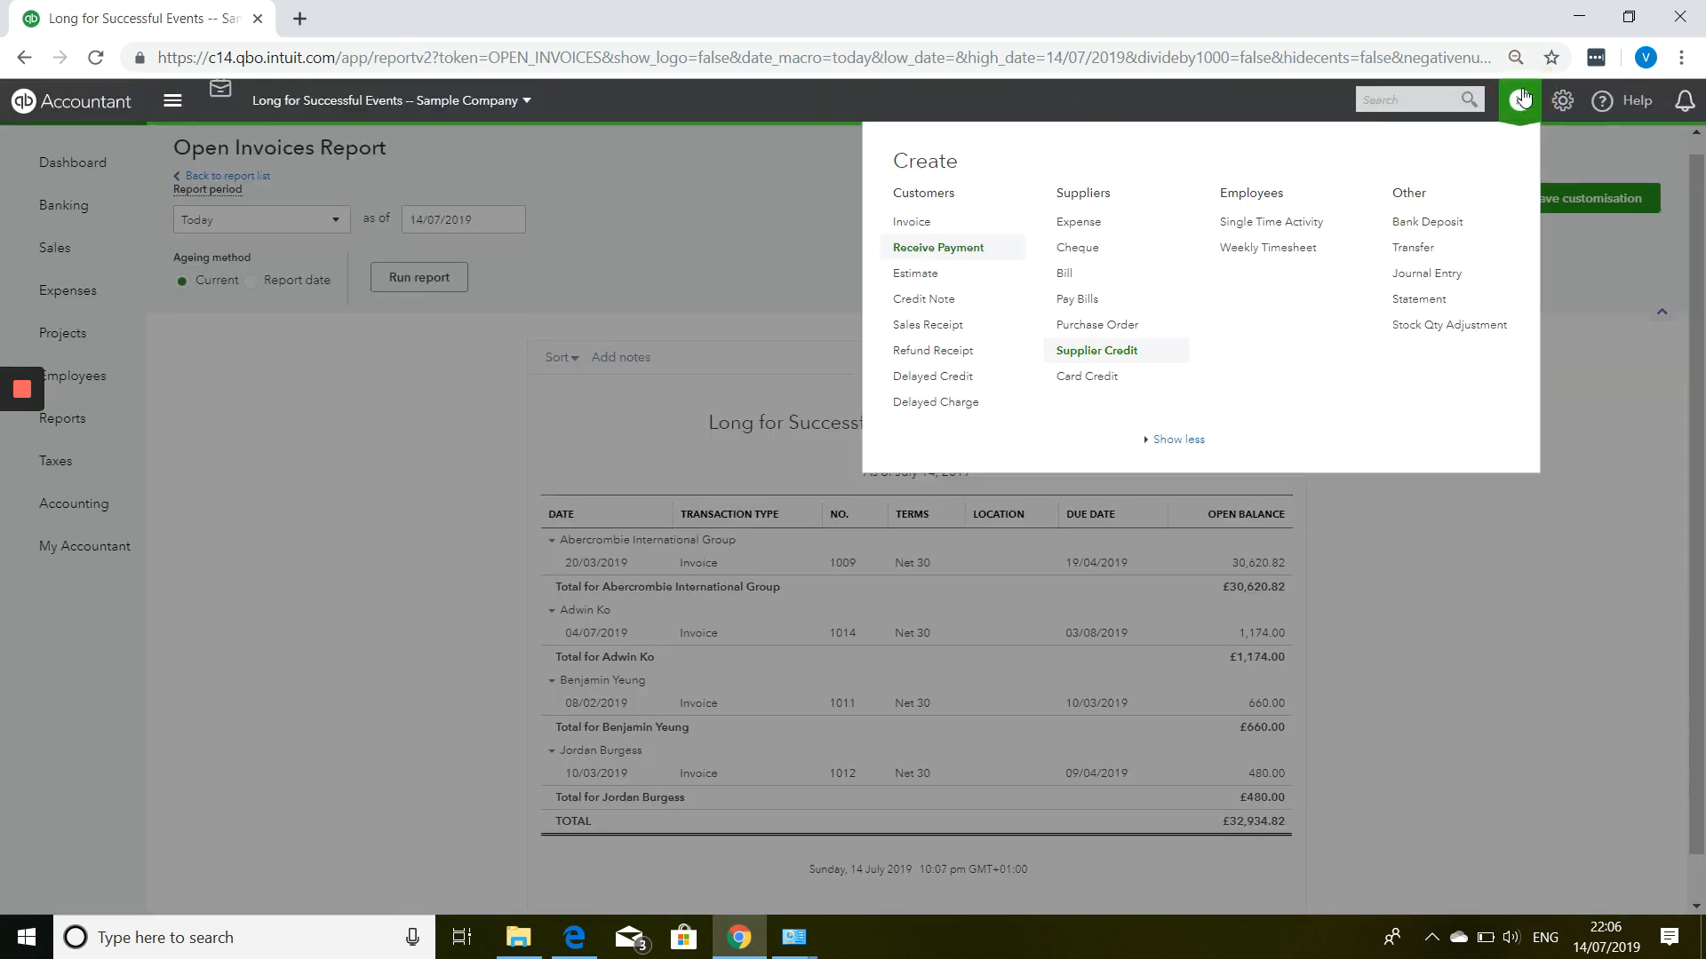
pyautogui.click(1520, 101)
pyautogui.click(408, 275)
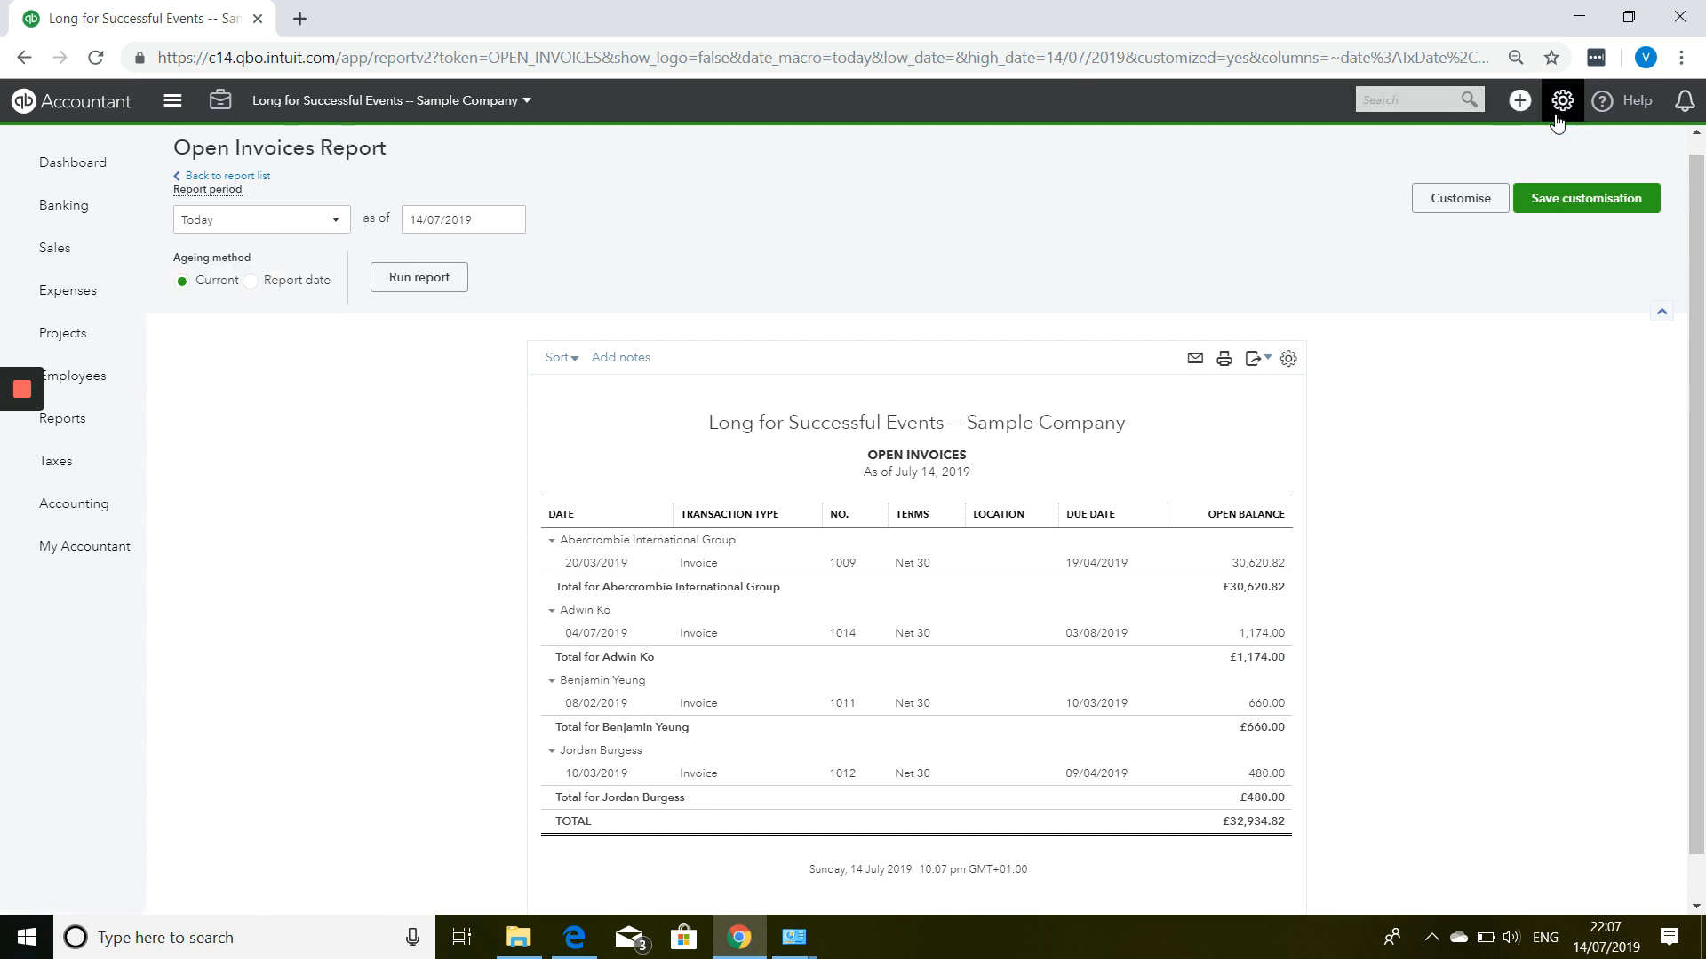
pyautogui.click(1512, 103)
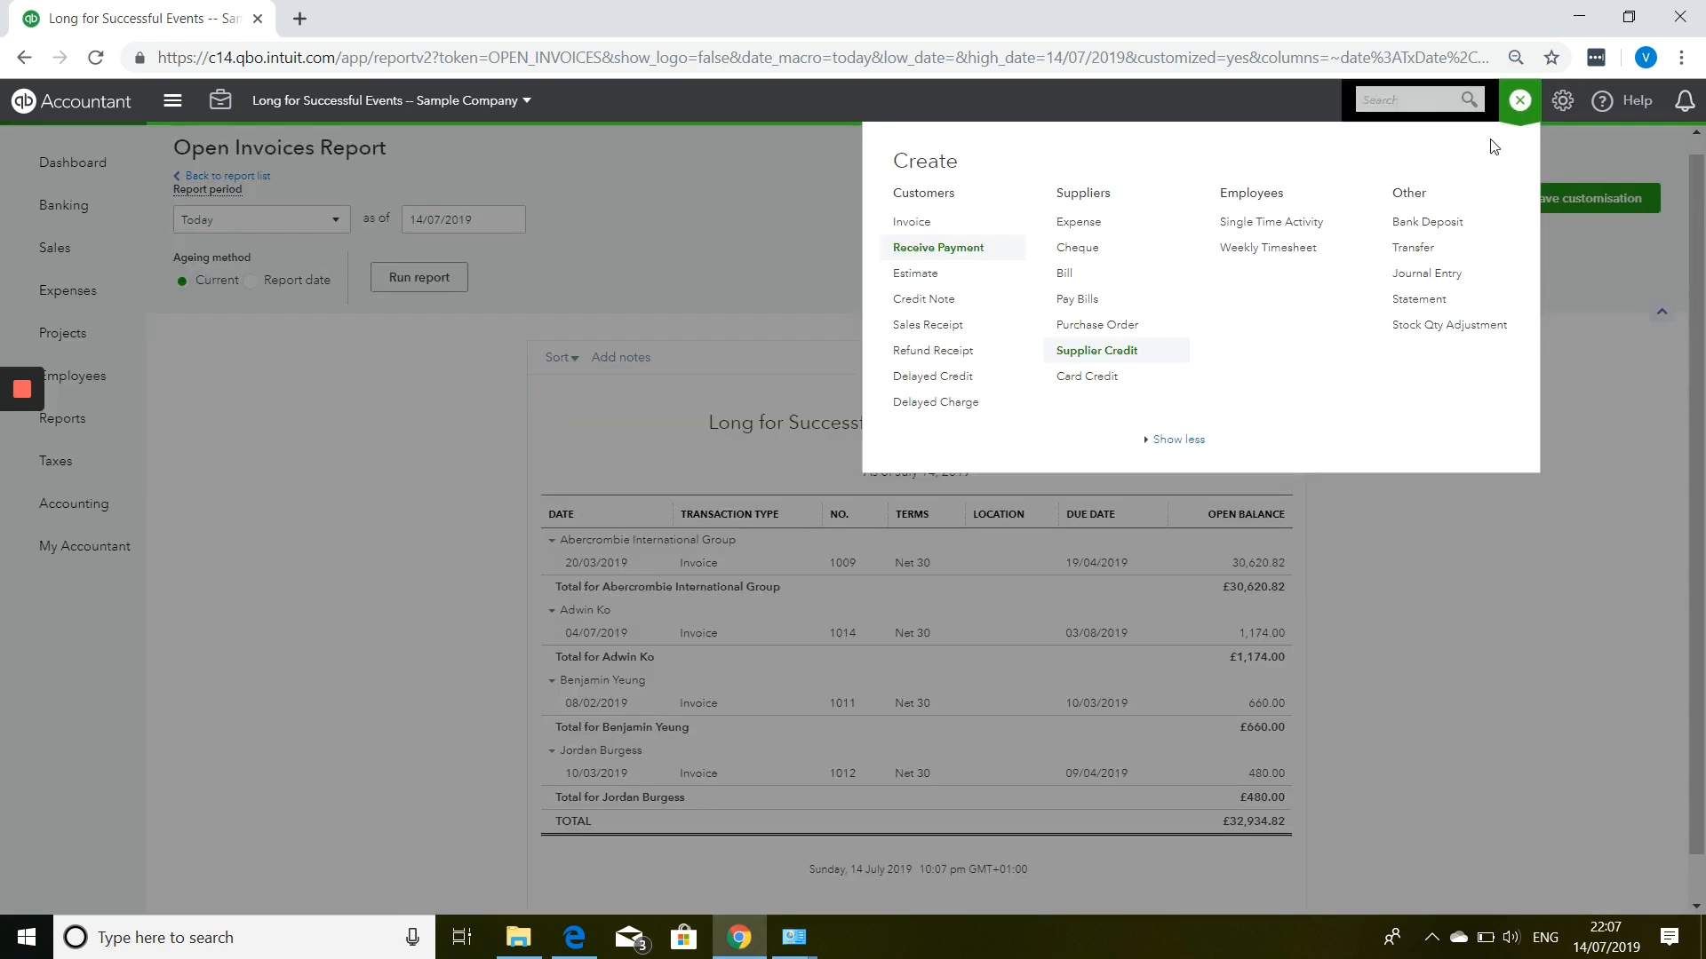
pyautogui.click(1427, 304)
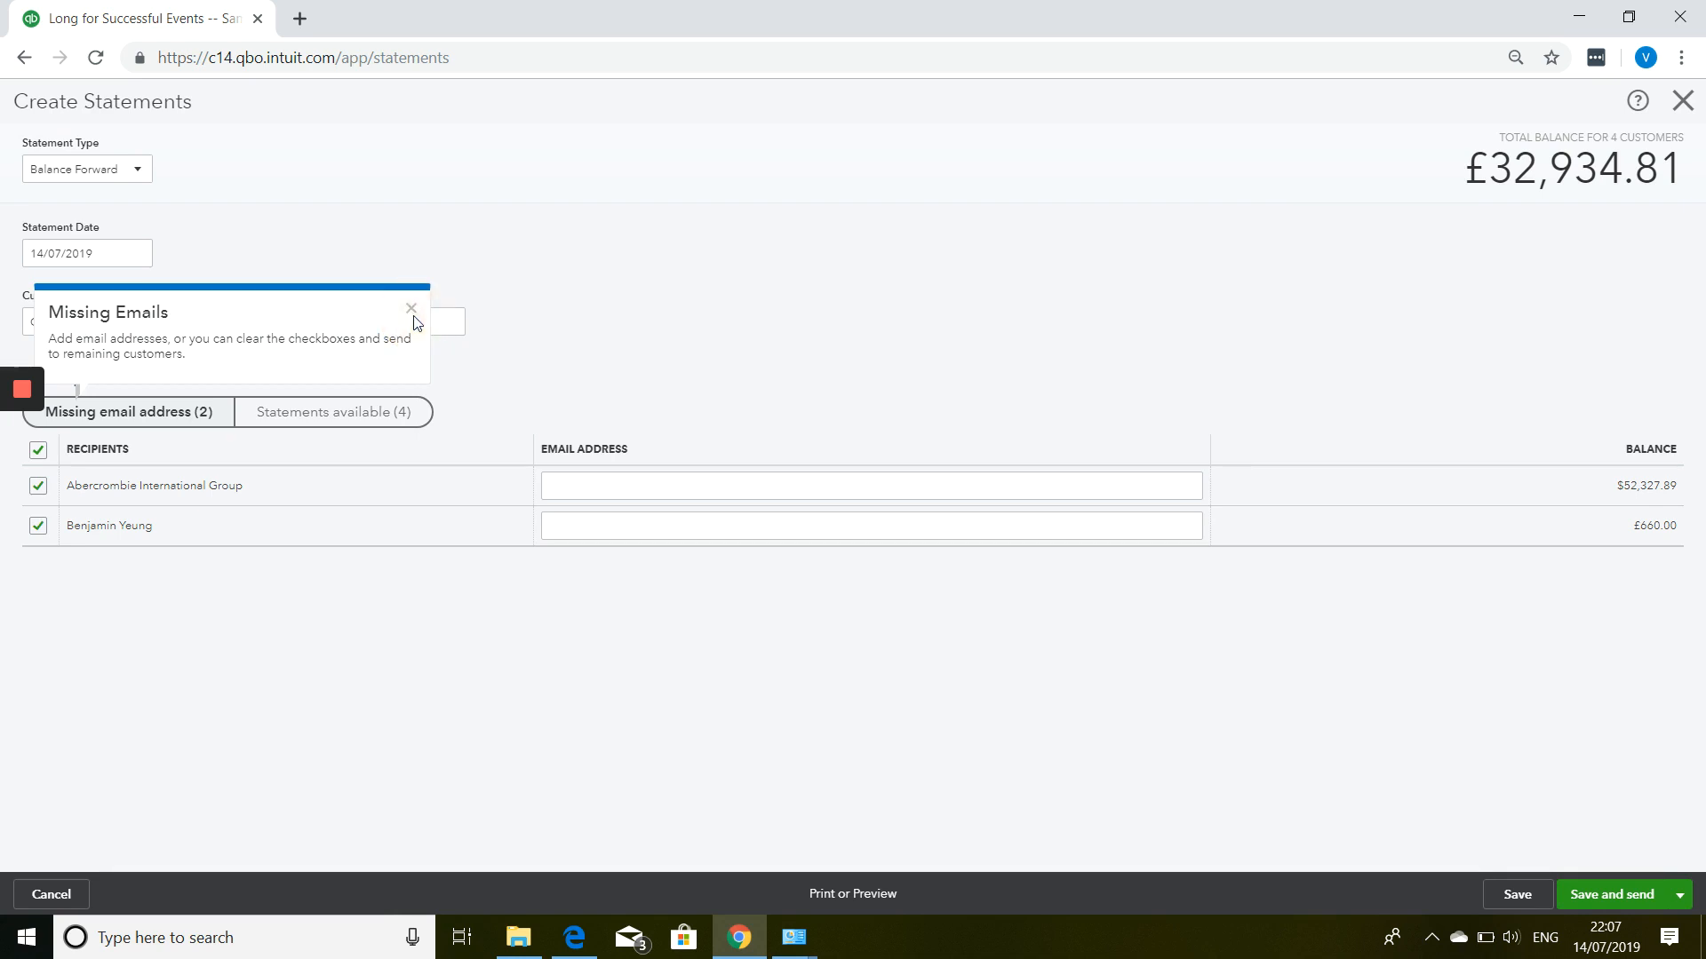
# Tick the second recipient, switch to Open Item (Last 365 days) statements, and preview them for printing.
pyautogui.click(412, 312)
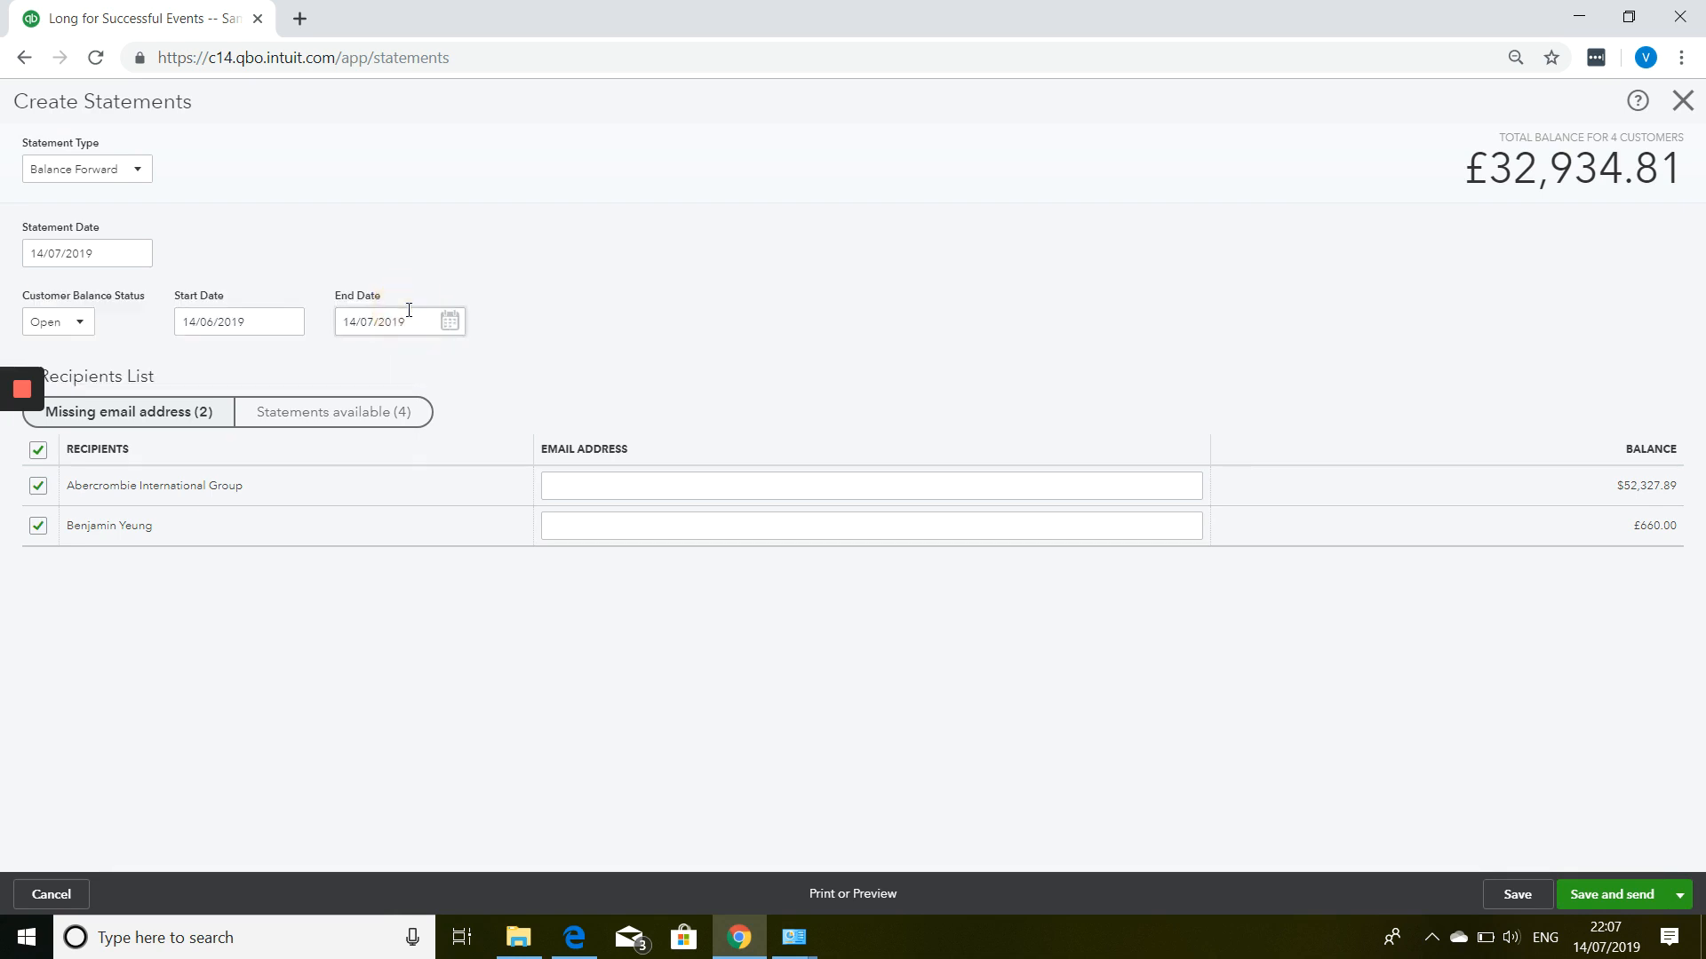
pyautogui.click(38, 526)
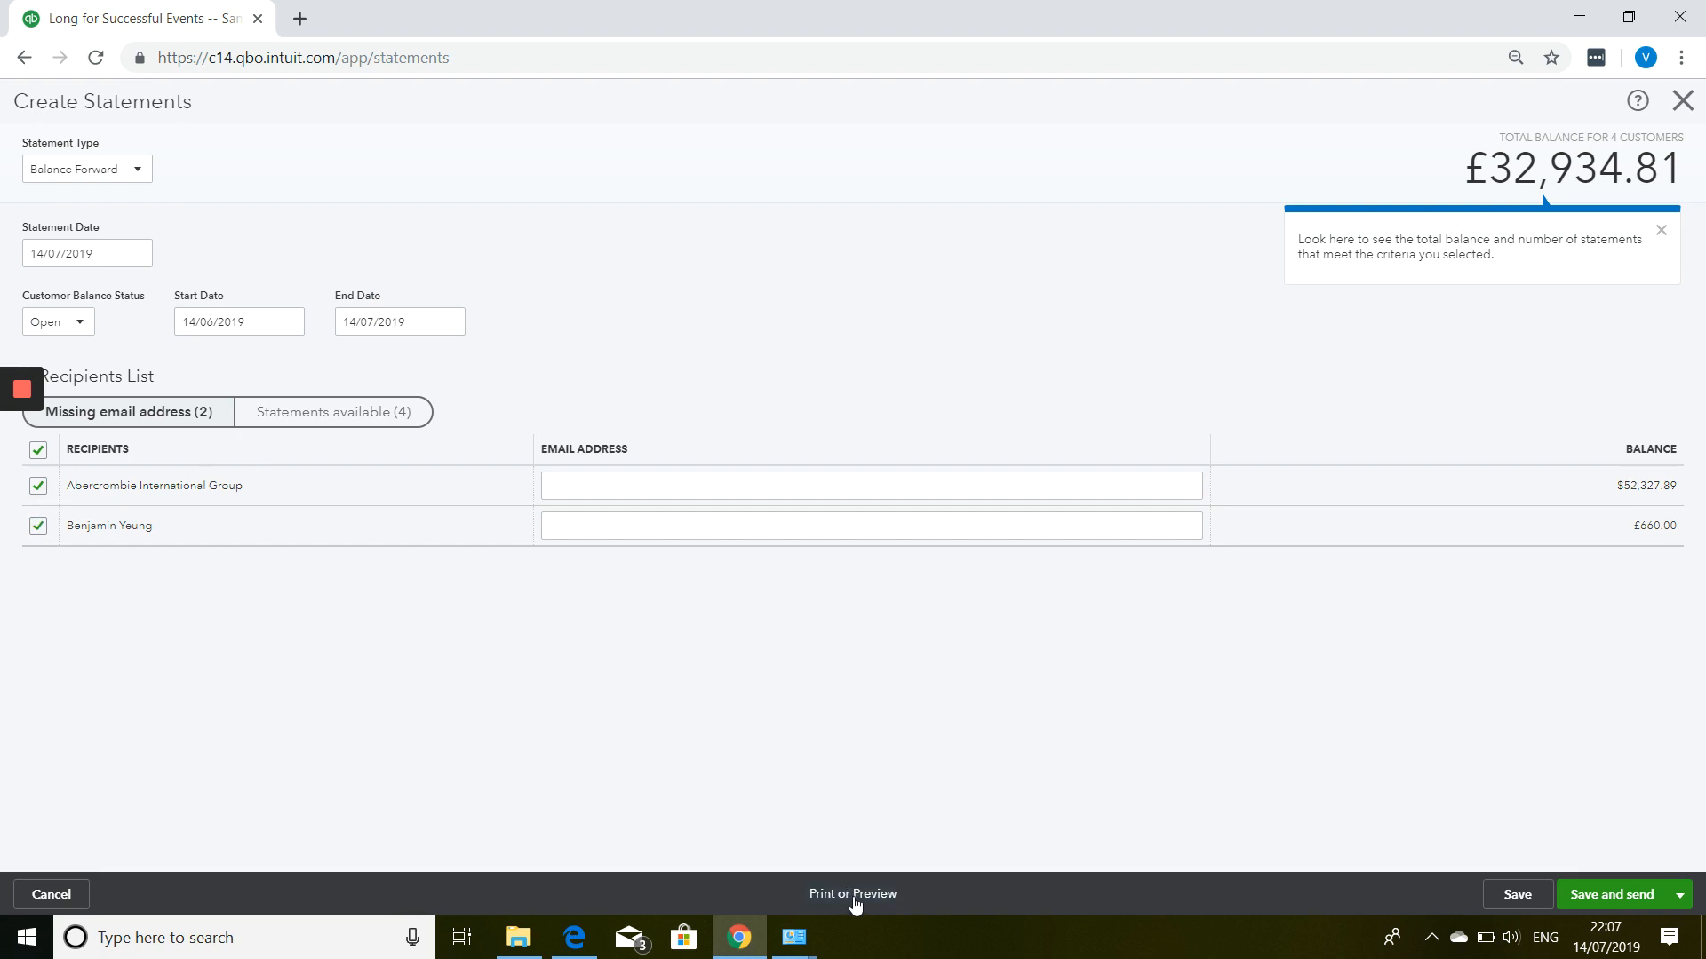
pyautogui.click(105, 169)
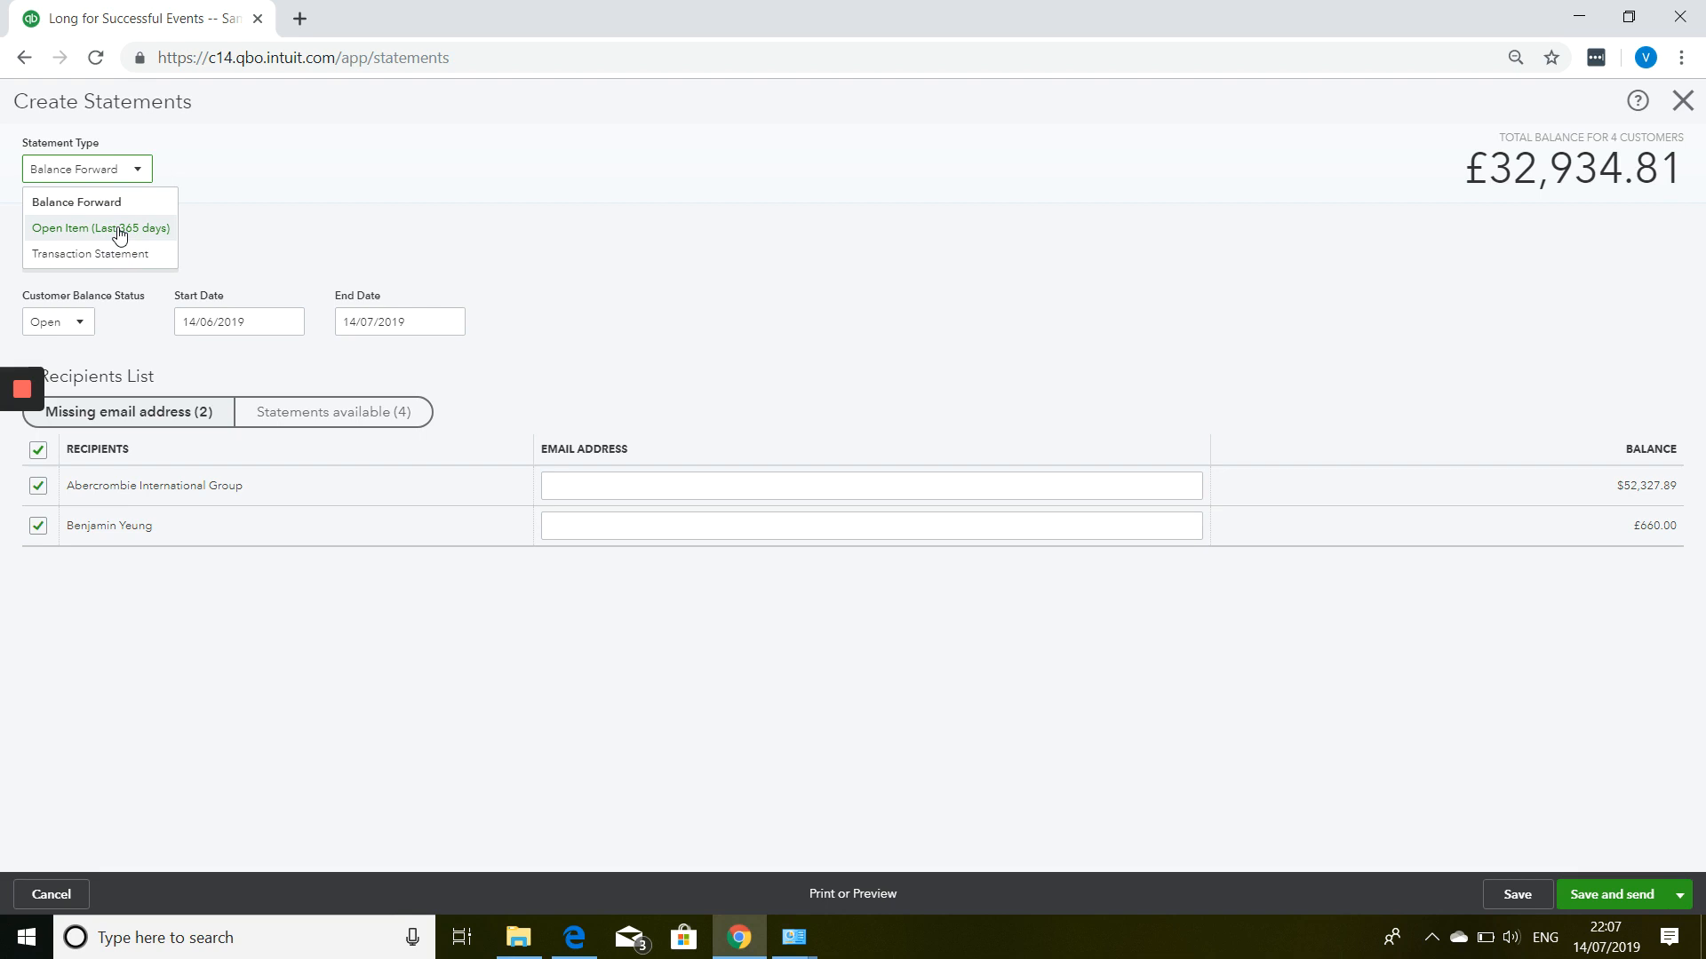
pyautogui.click(120, 235)
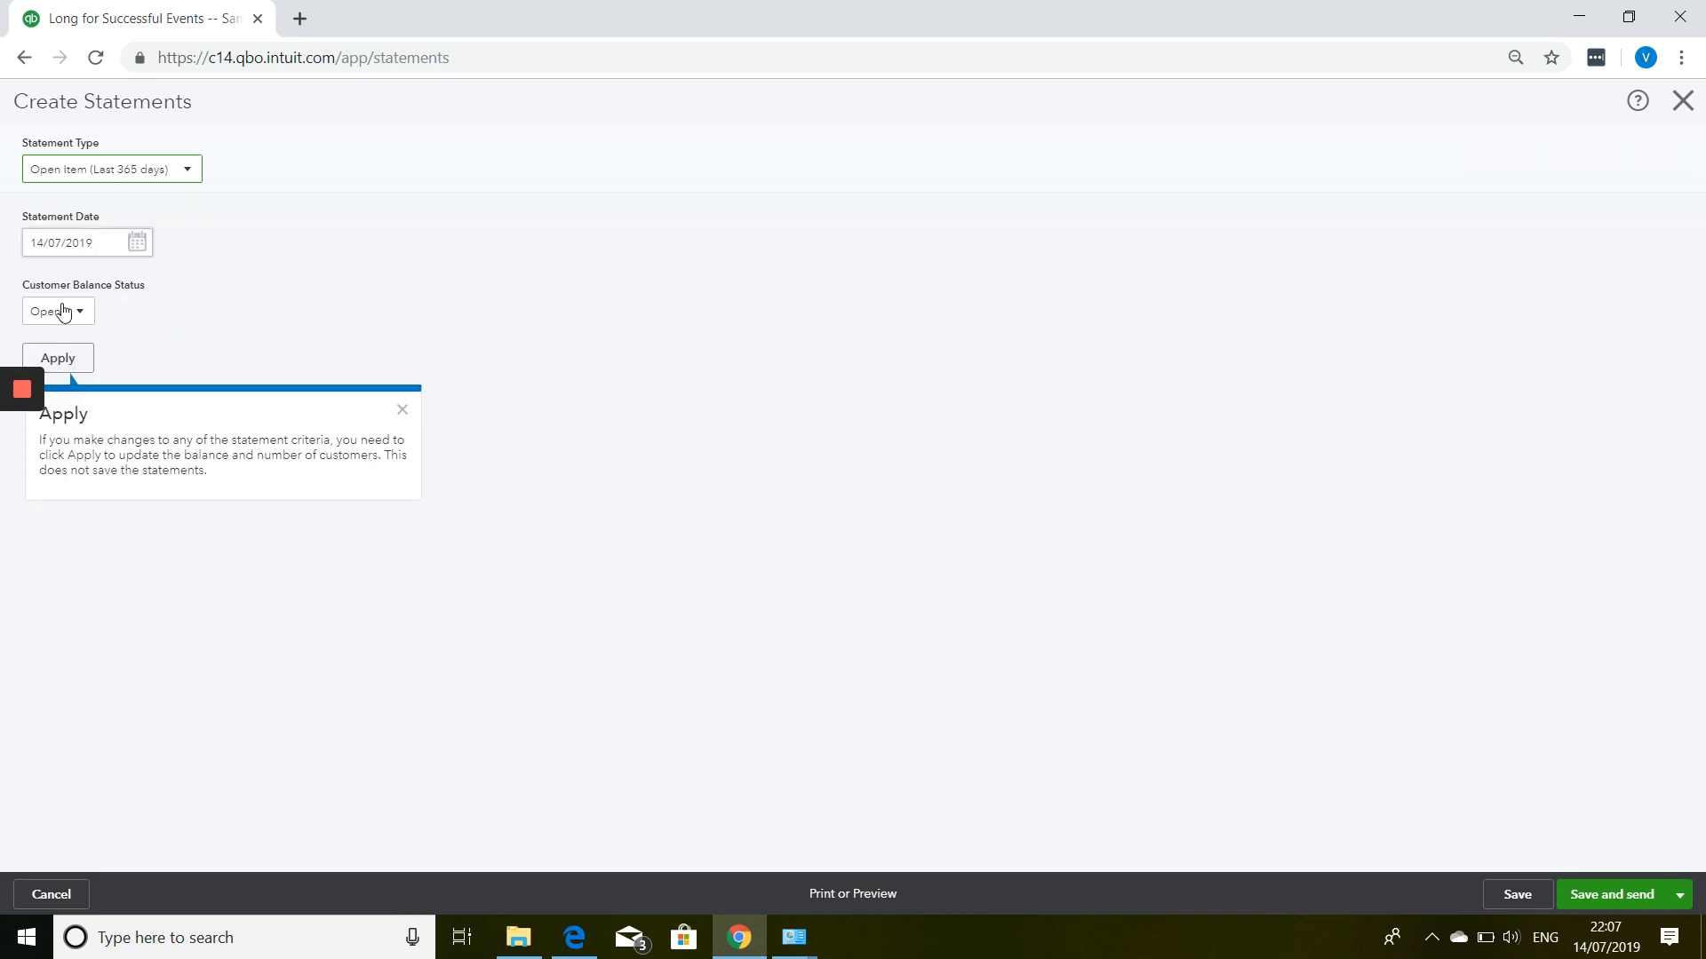
pyautogui.click(65, 359)
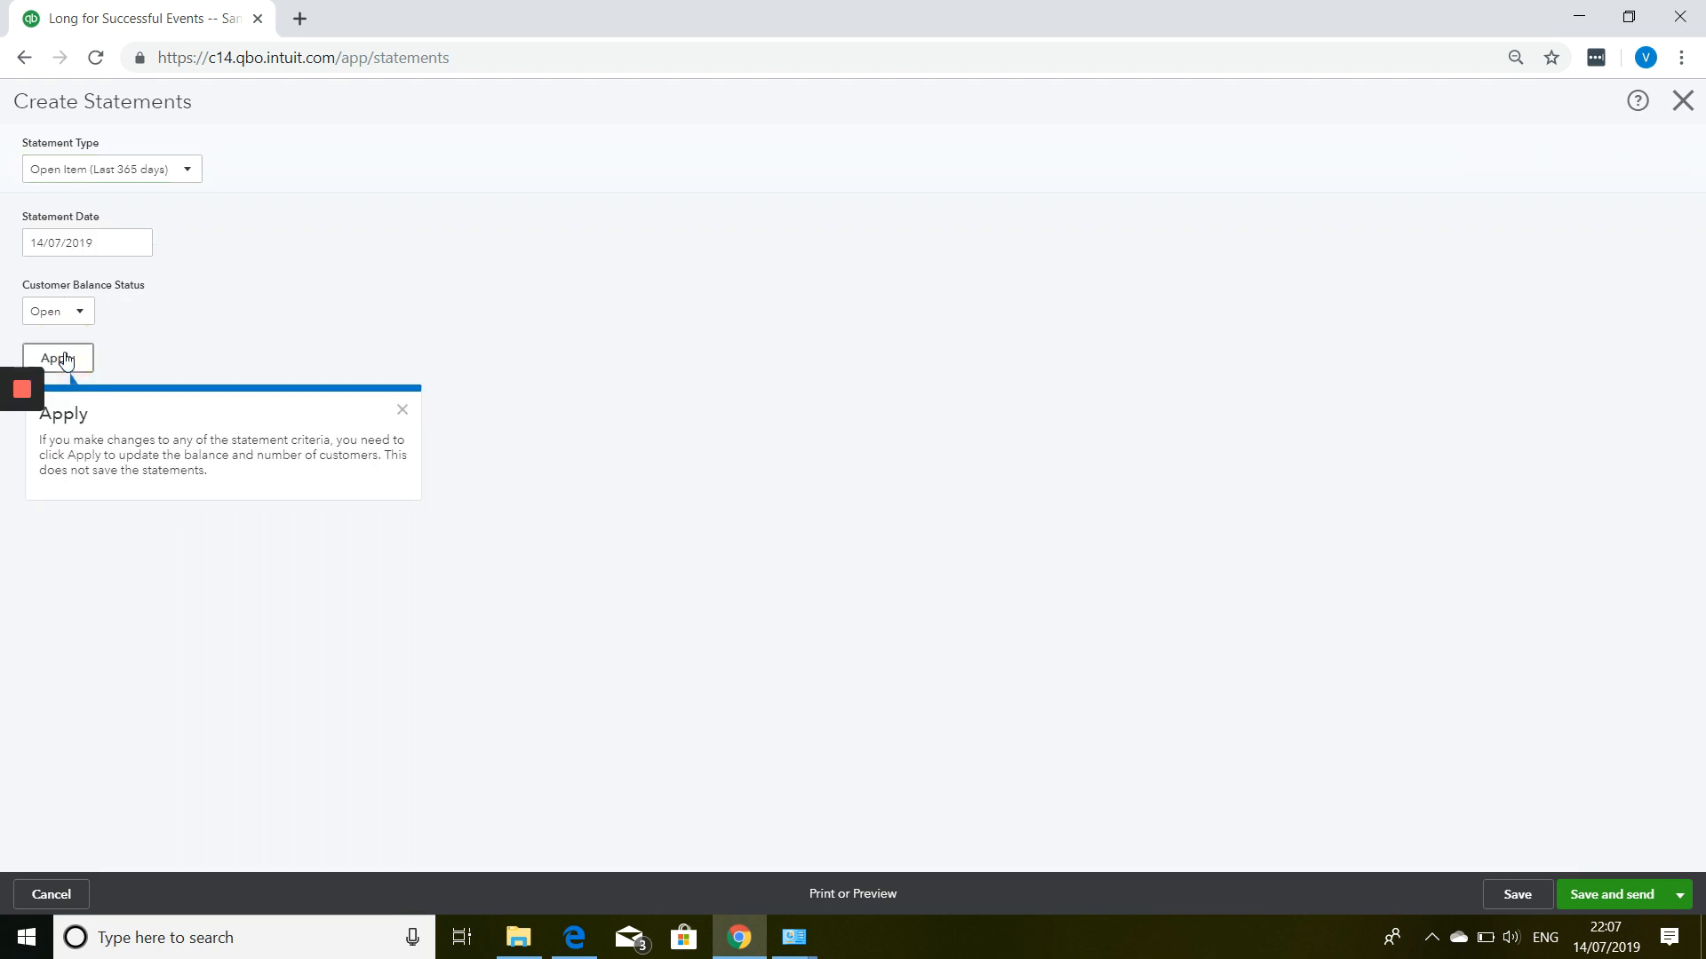
pyautogui.click(842, 897)
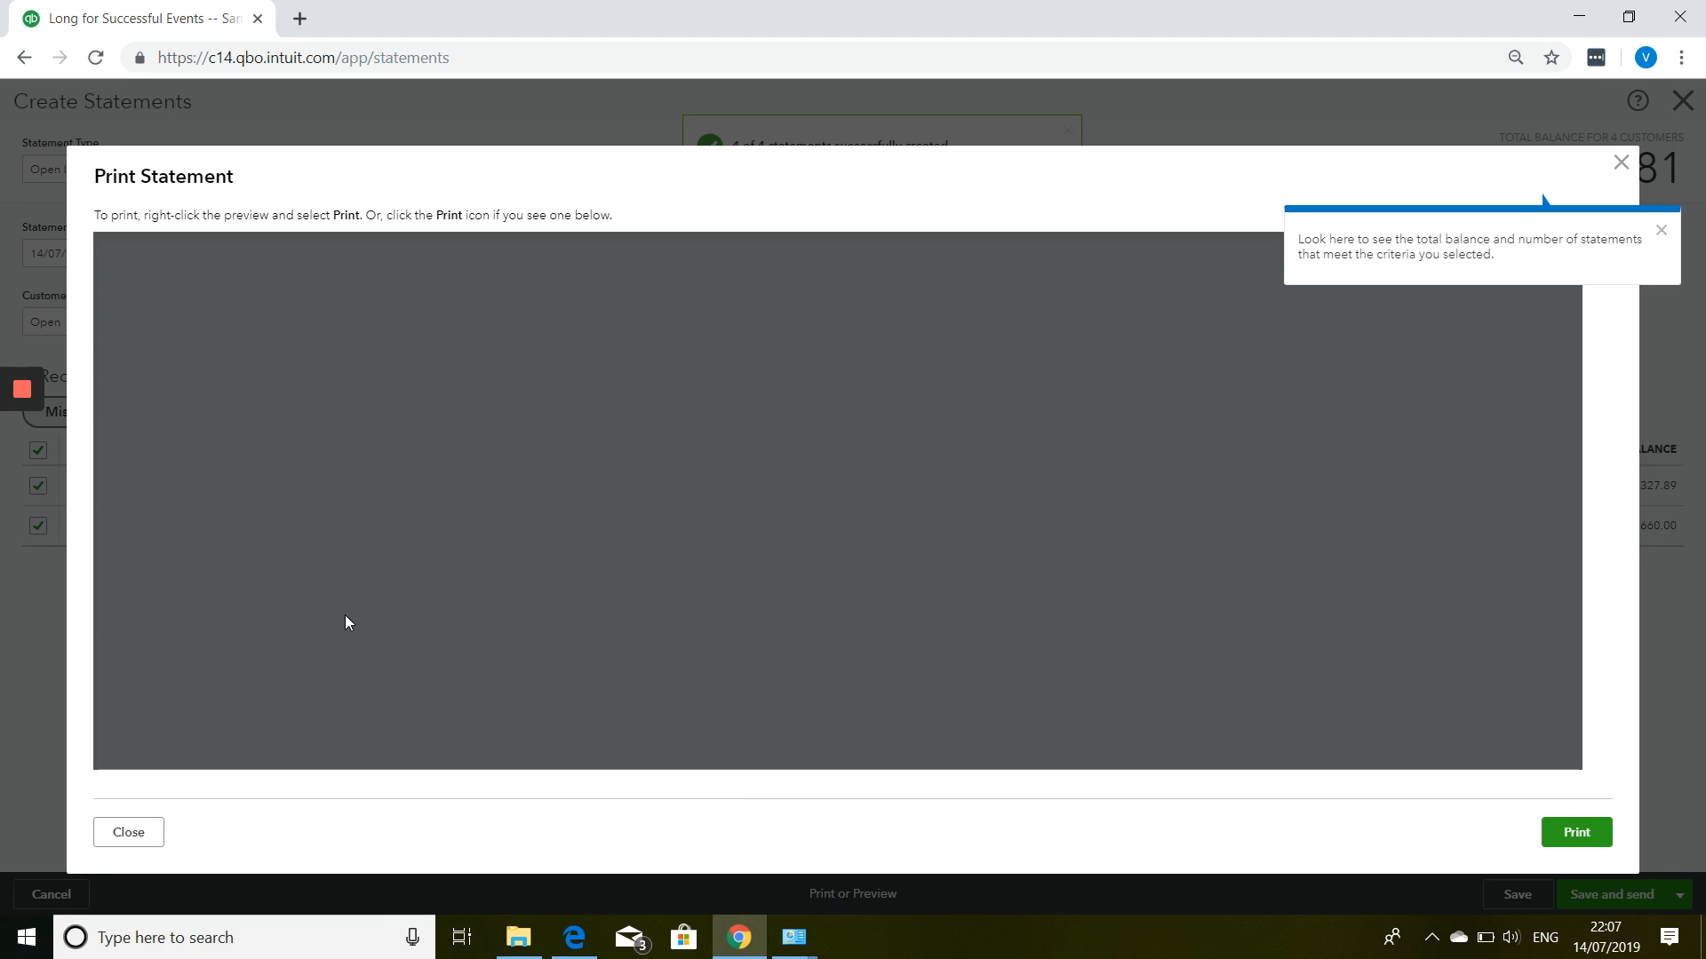
# Dismiss the help tips and review all four statement pages, ending at statement 1002's £480.00 due.
pyautogui.click(1662, 236)
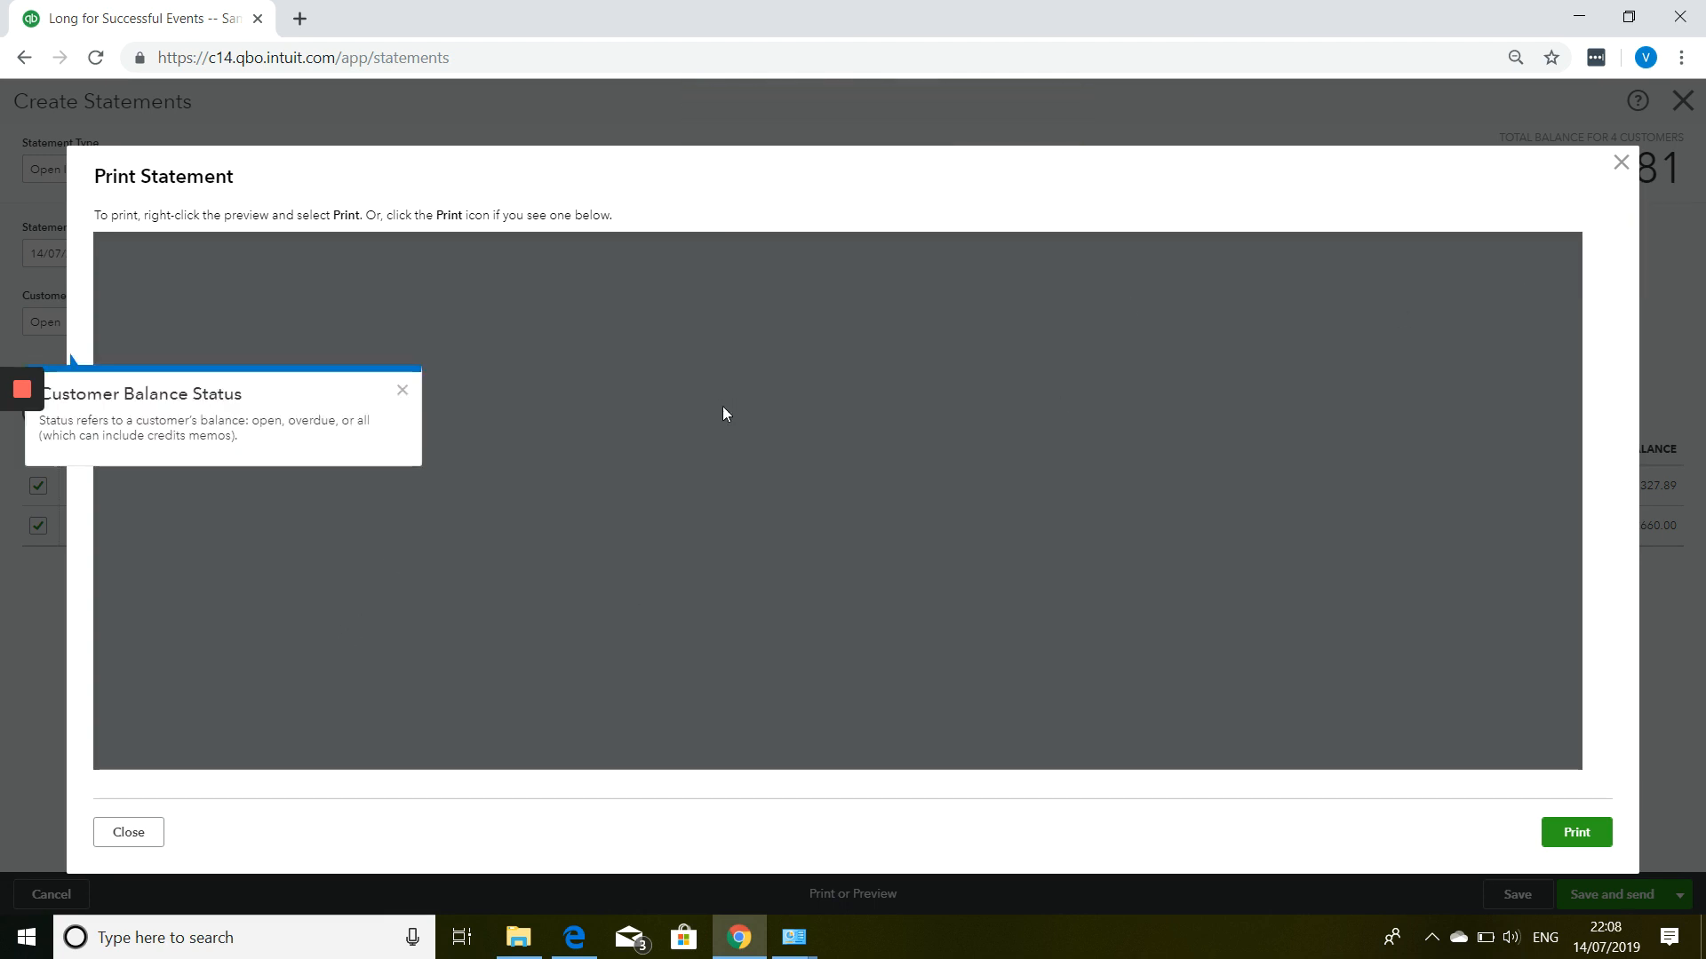
pyautogui.click(399, 392)
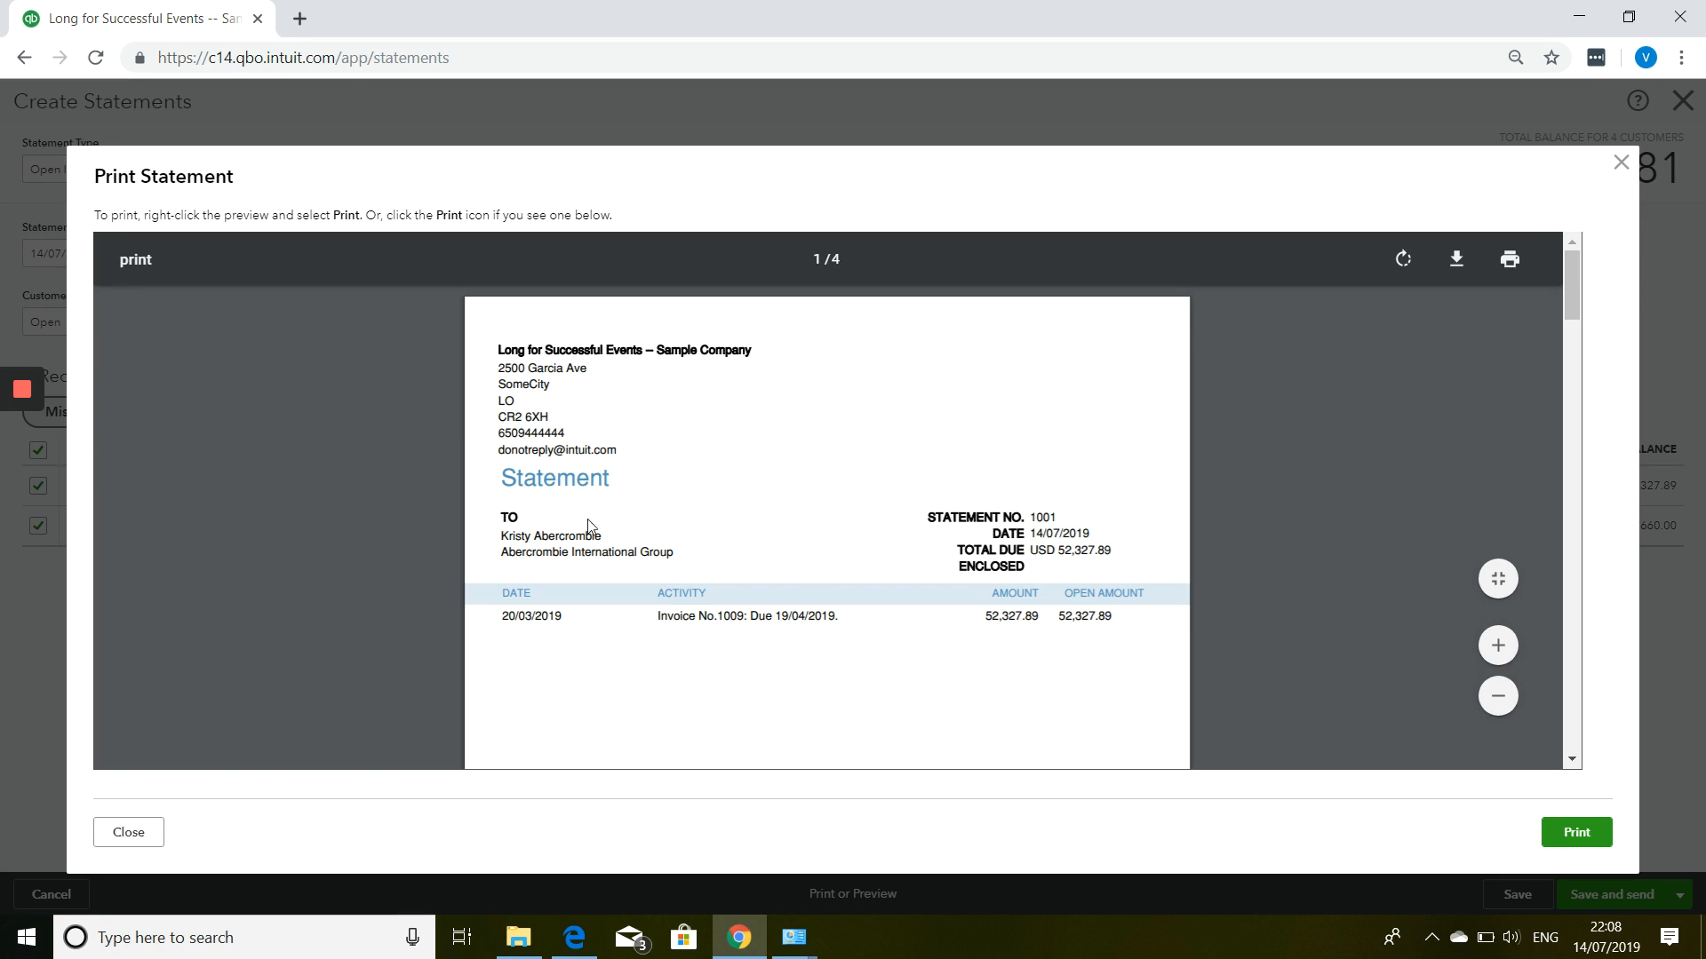
pyautogui.scroll(-2, 869, 545)
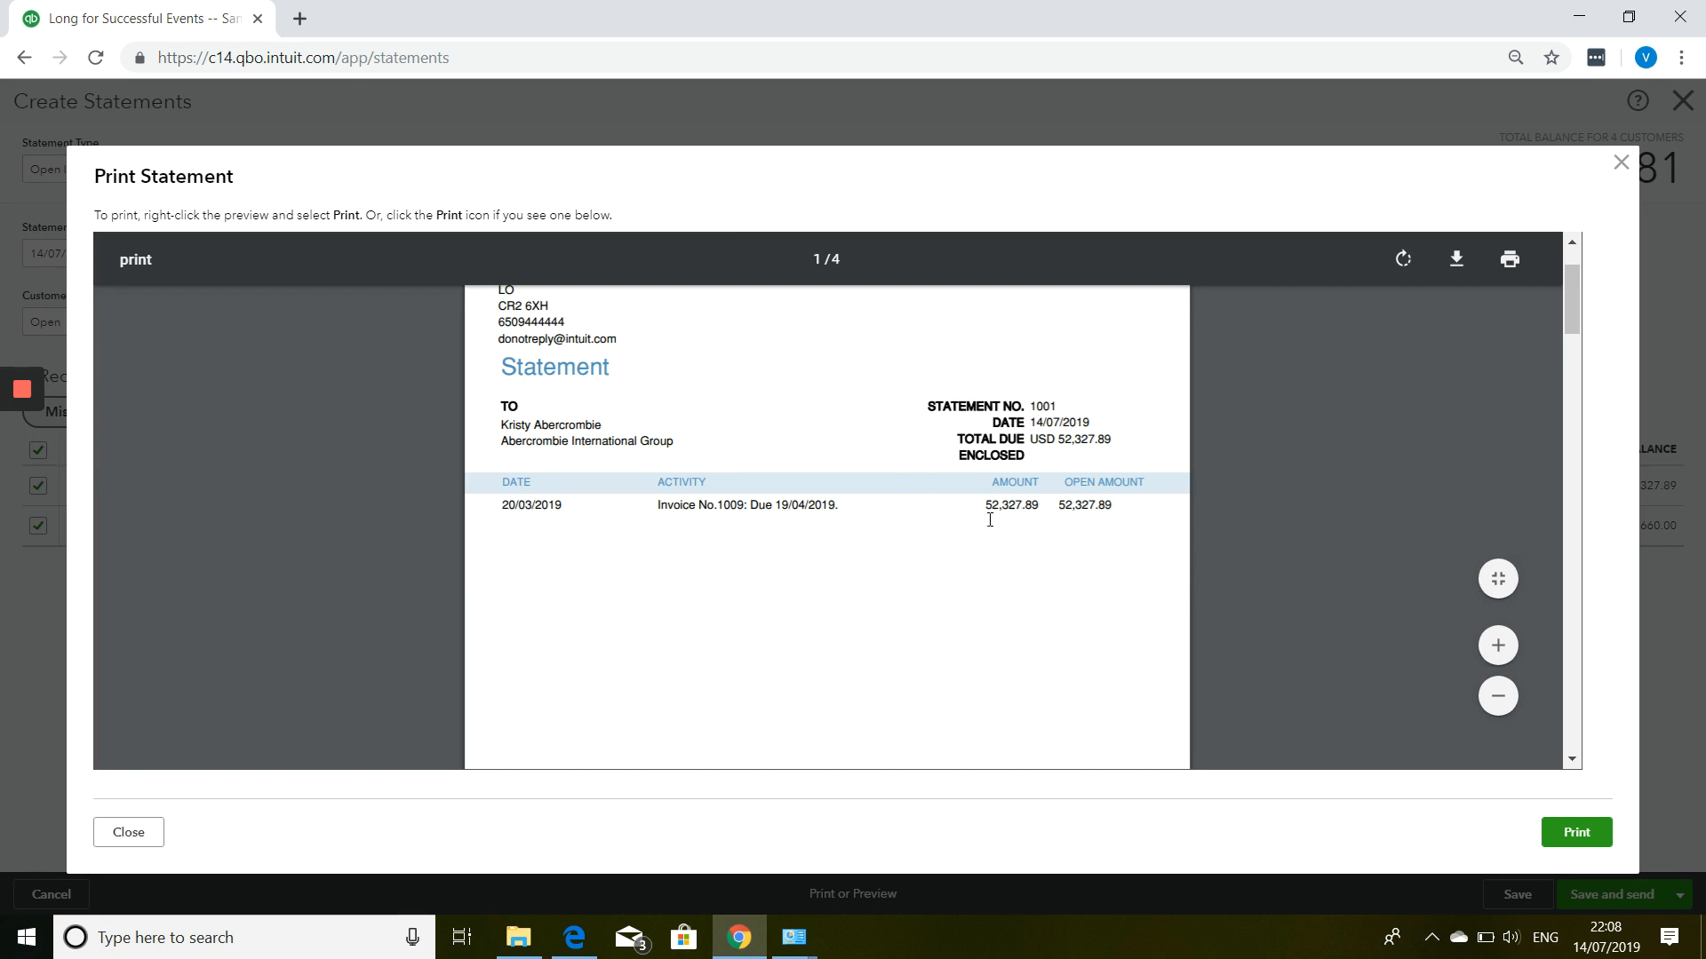
pyautogui.scroll(-10, 1048, 512)
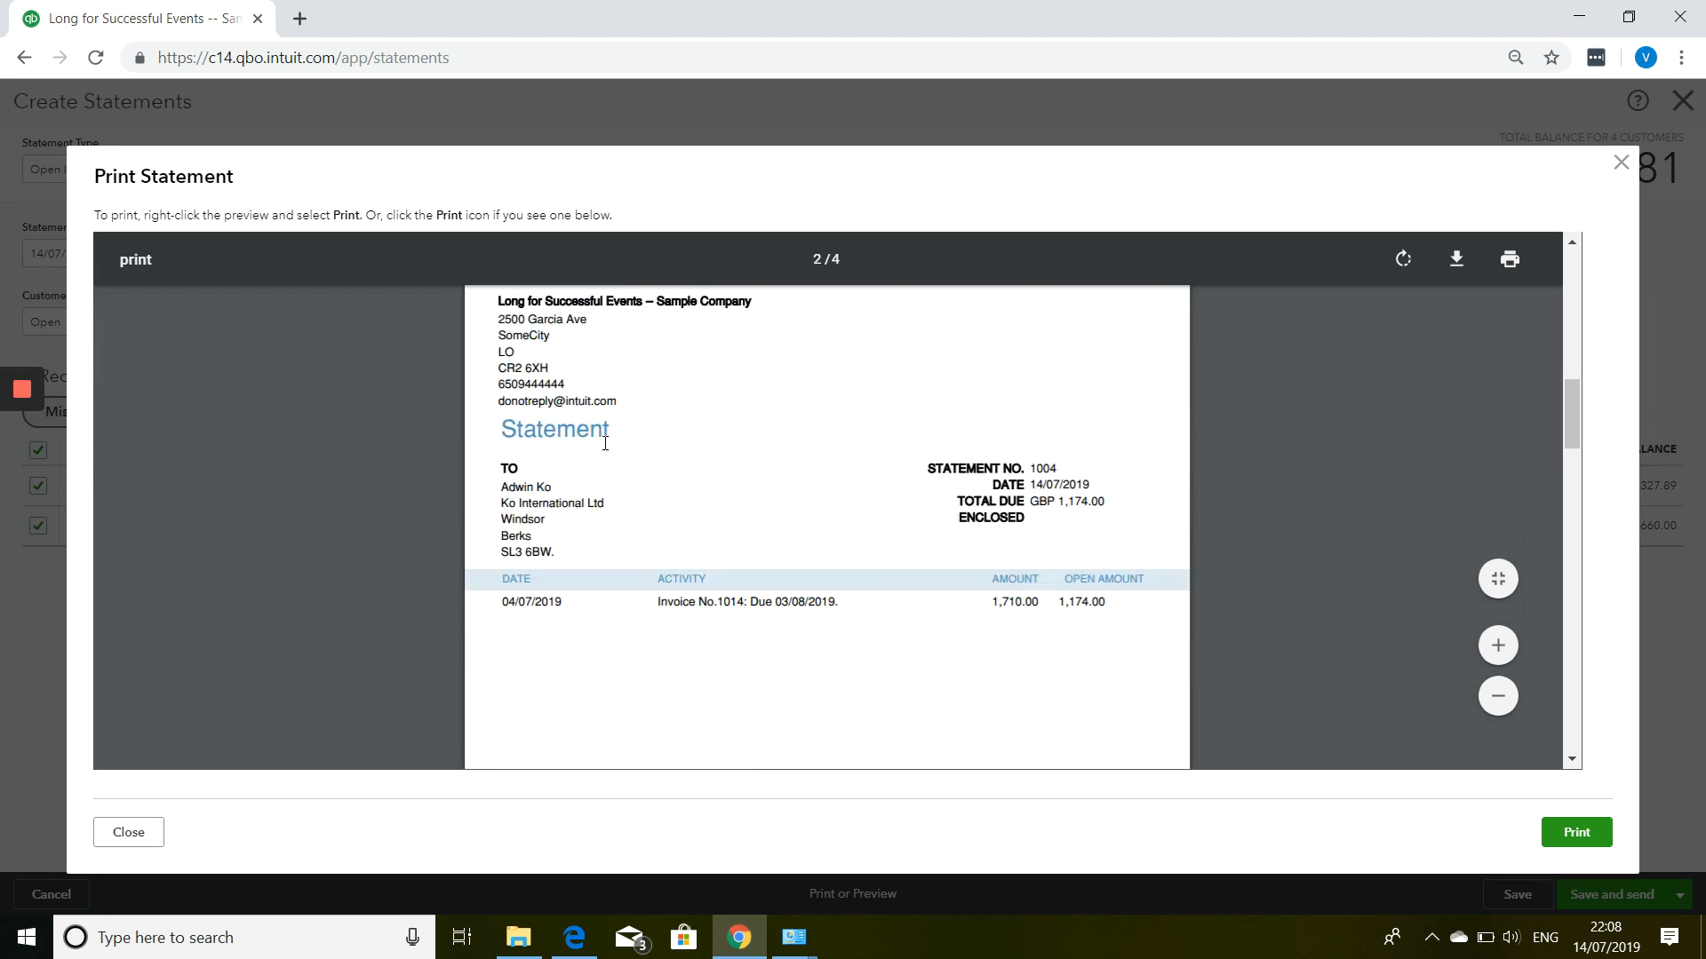
pyautogui.scroll(-4, 555, 510)
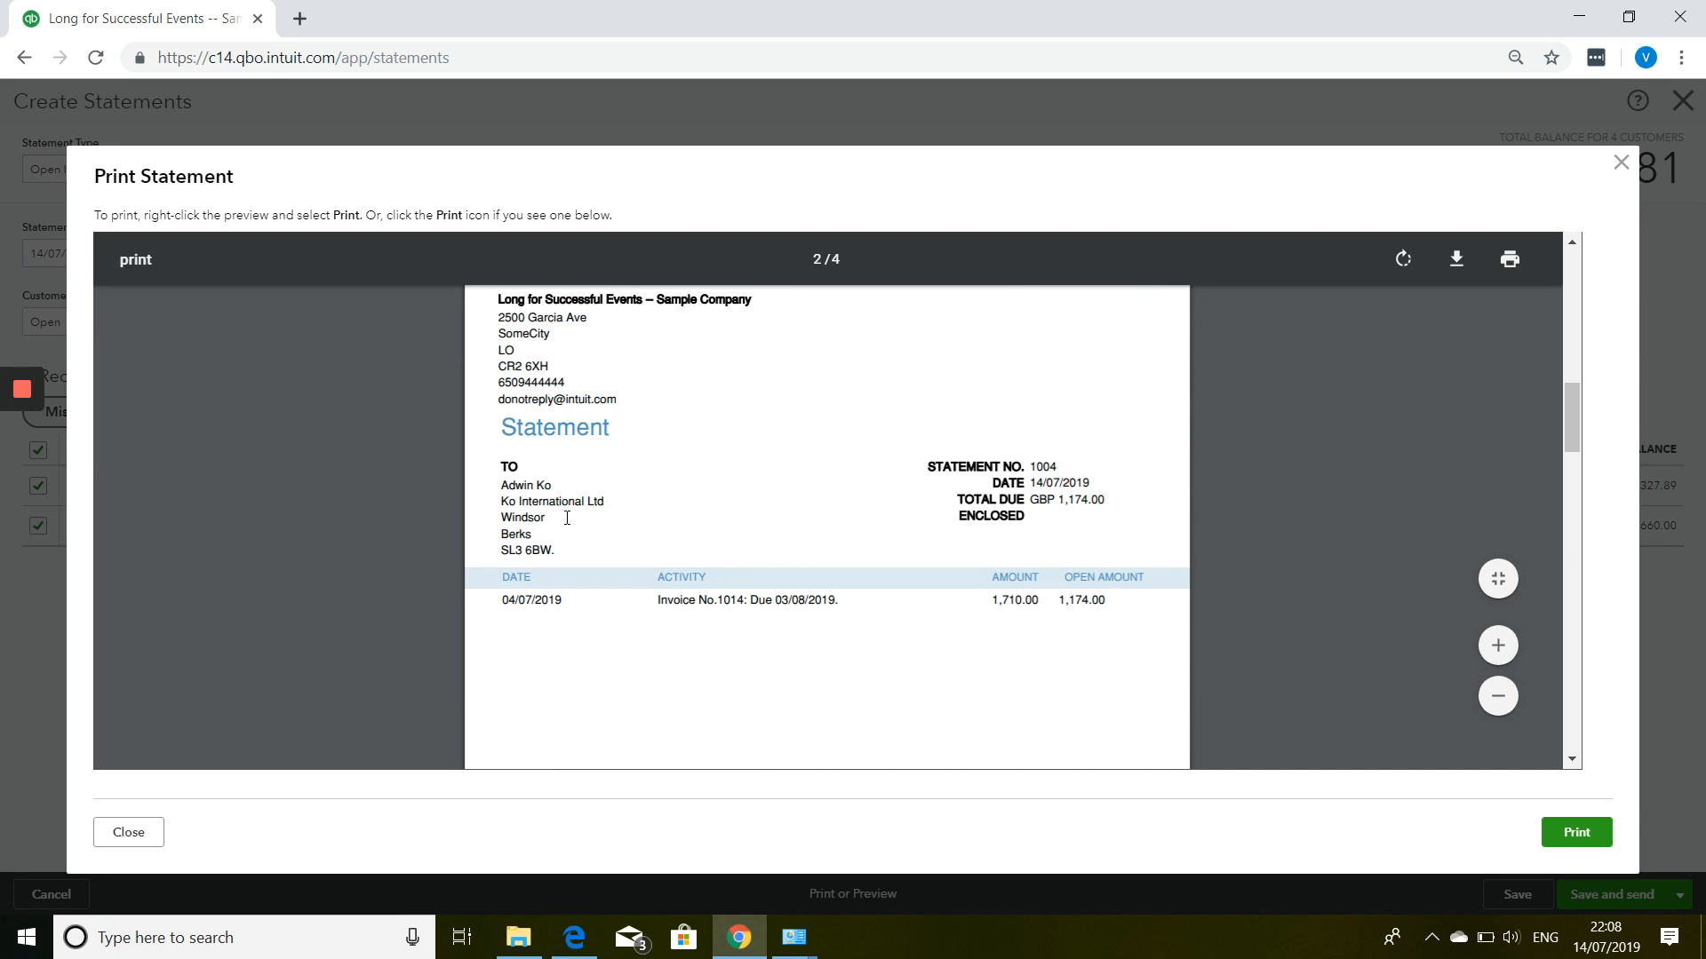
pyautogui.scroll(-5, 569, 522)
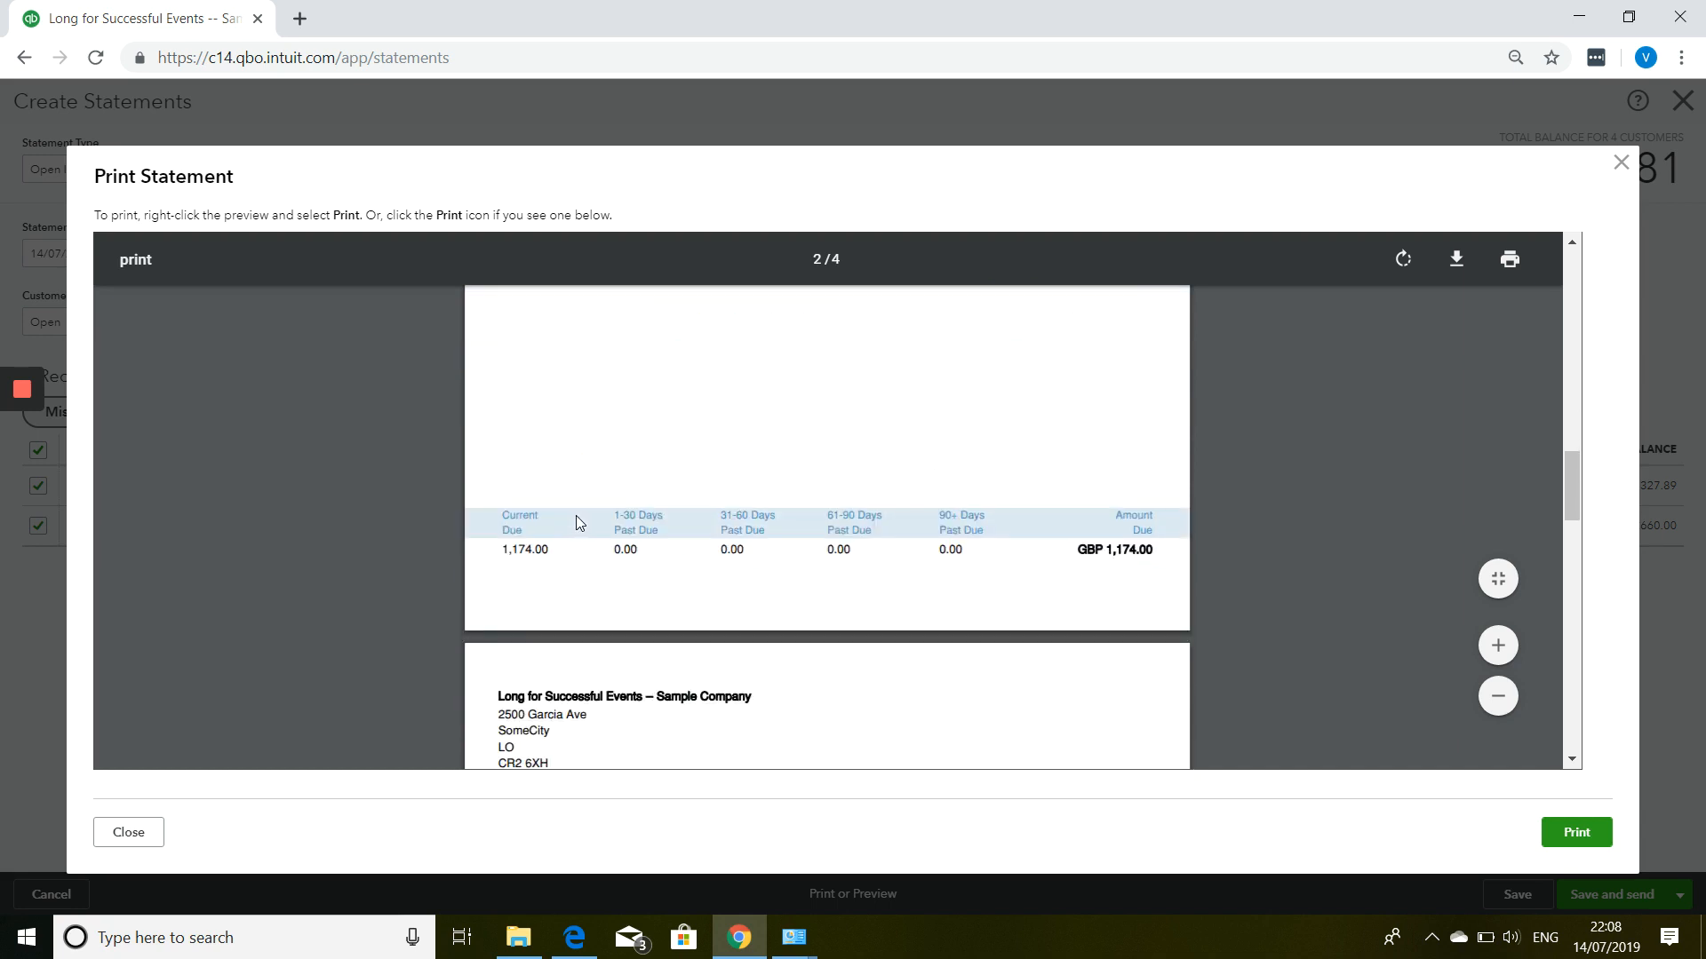
pyautogui.scroll(8, 577, 522)
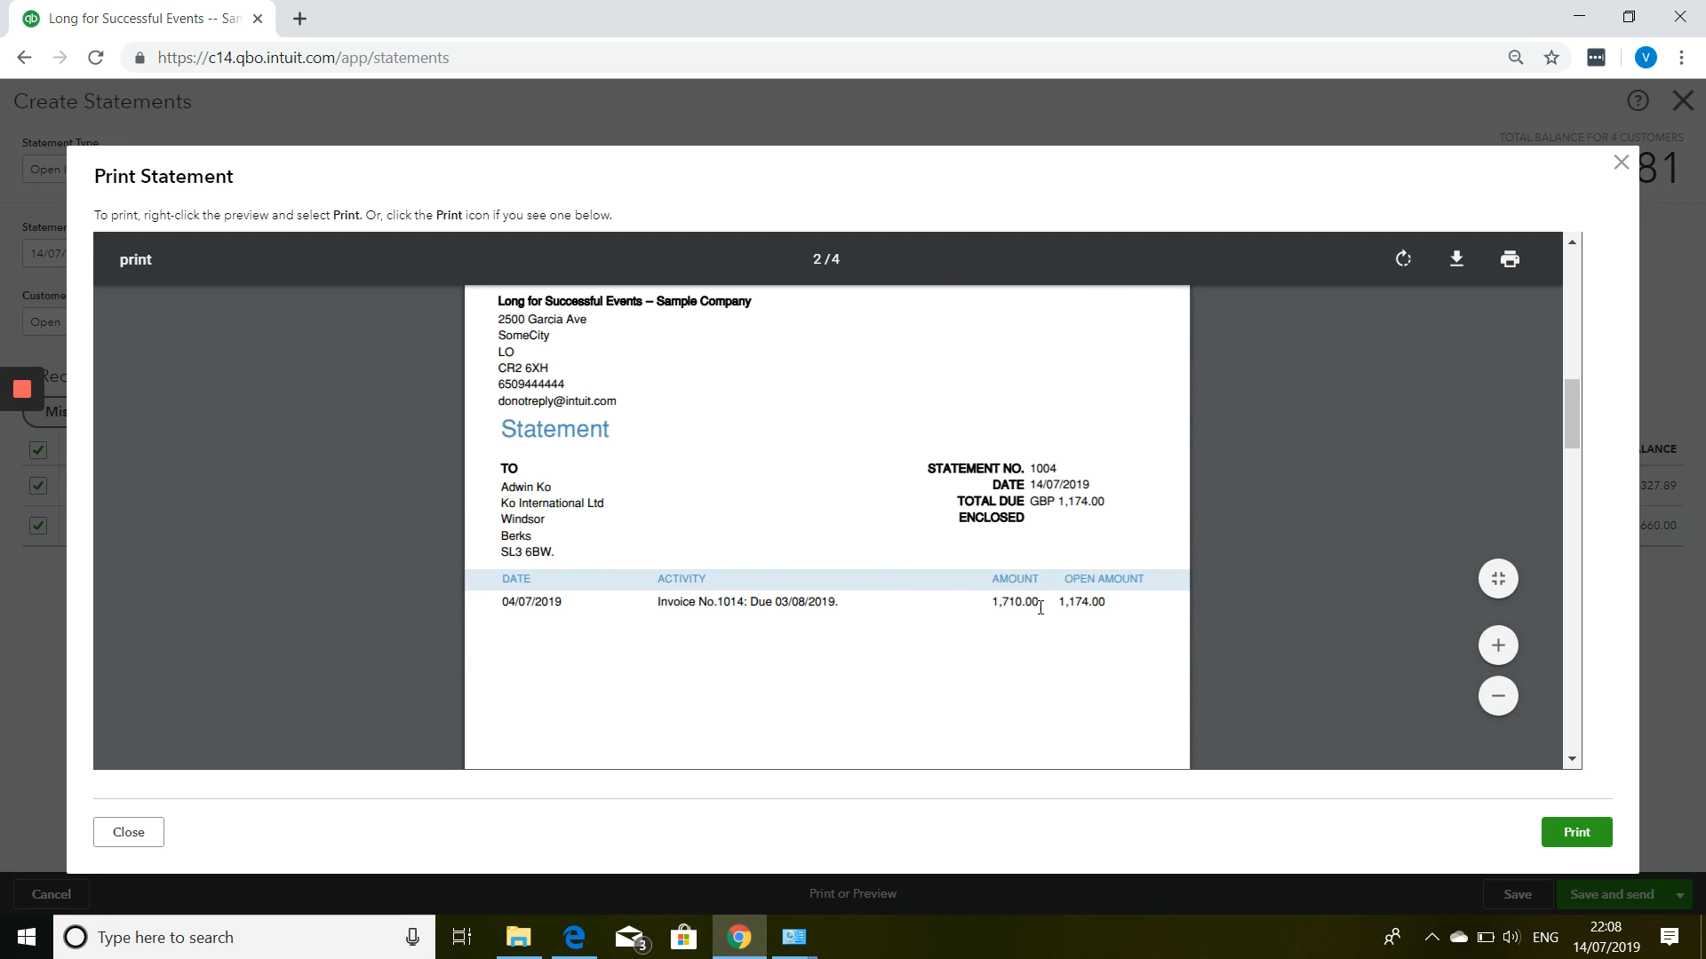
pyautogui.scroll(-5, 1038, 622)
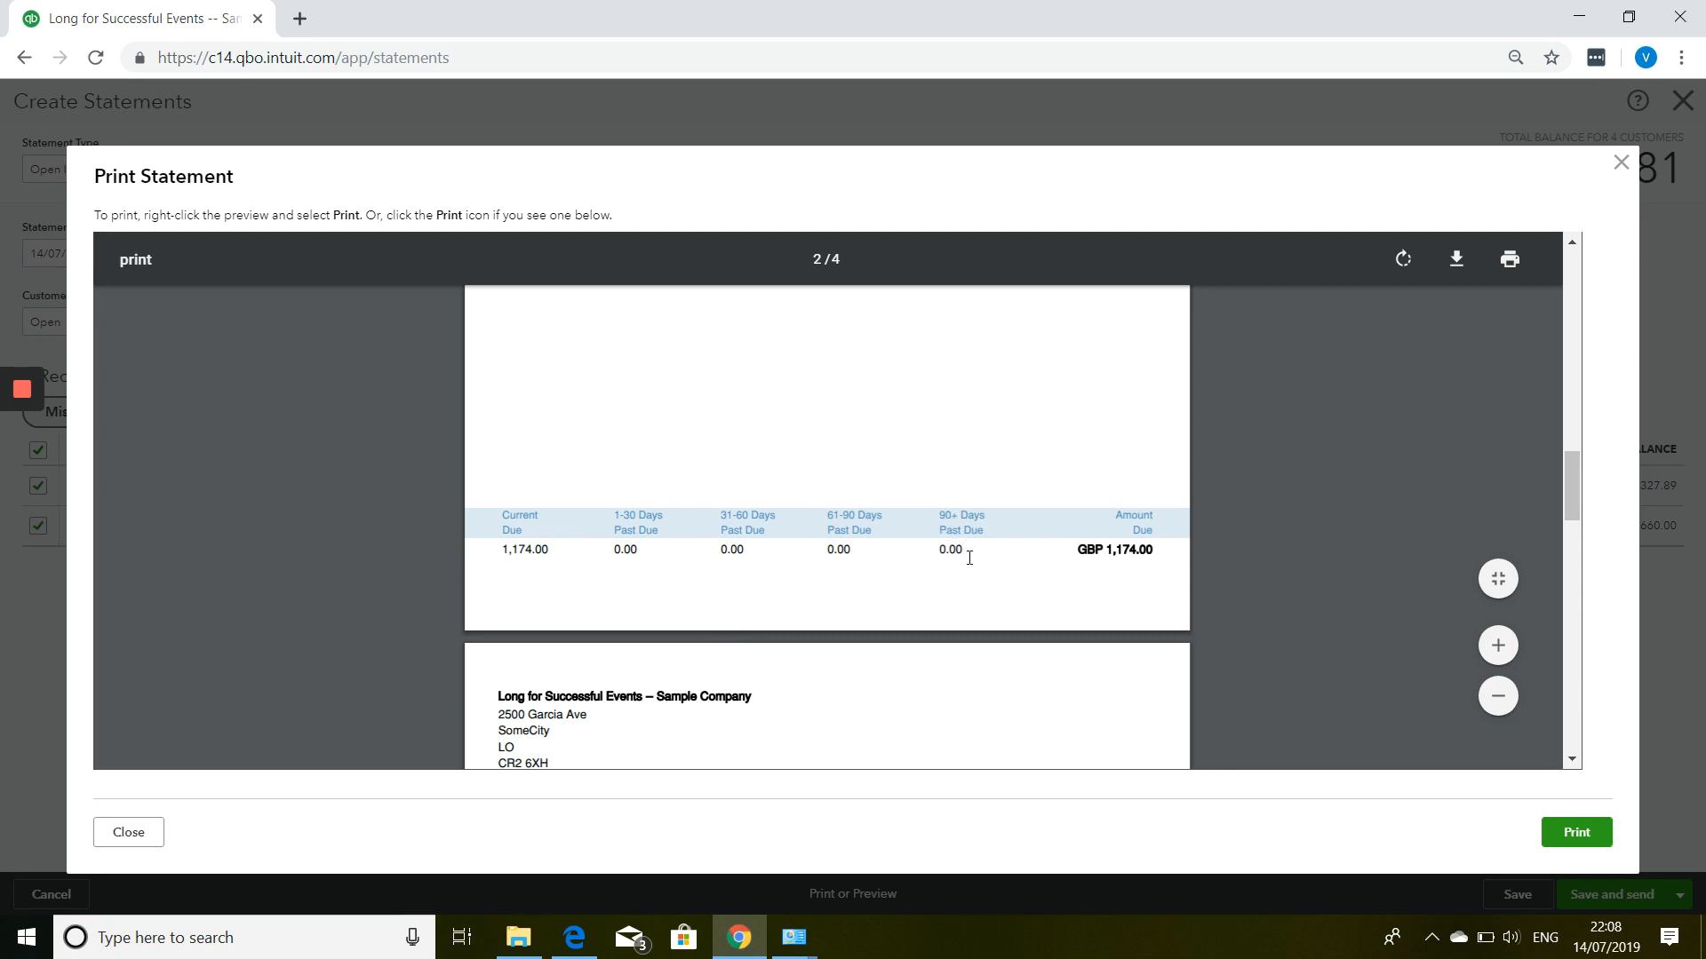
pyautogui.scroll(-5, 969, 558)
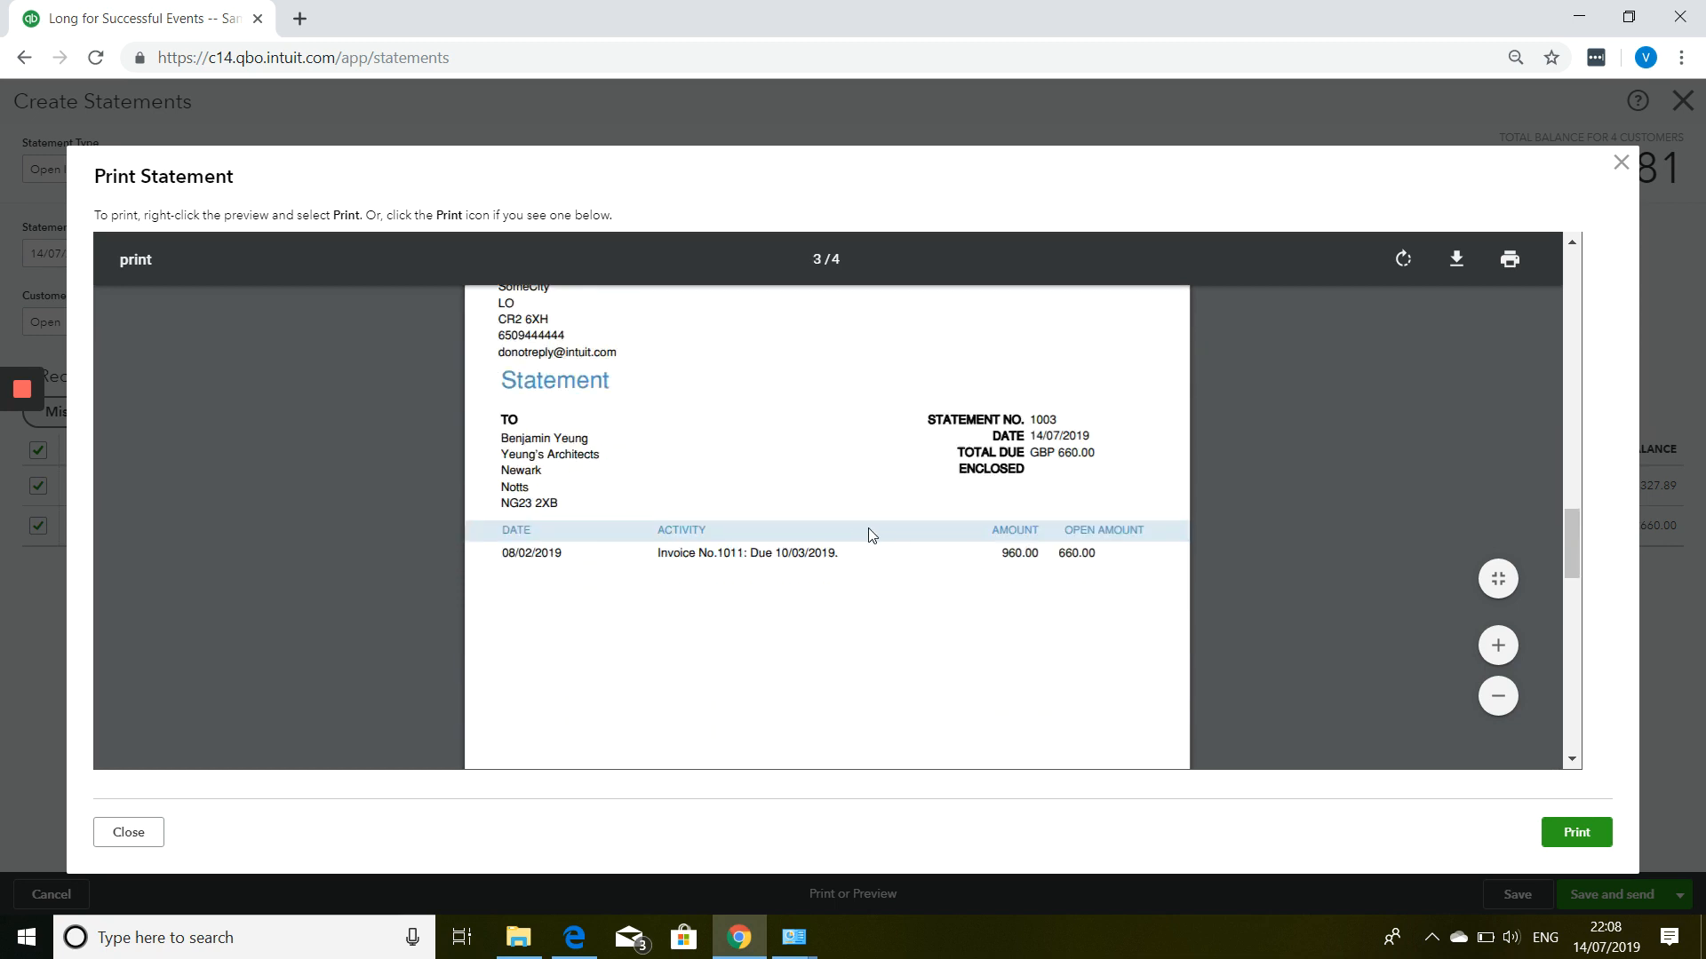
pyautogui.scroll(1, 859, 526)
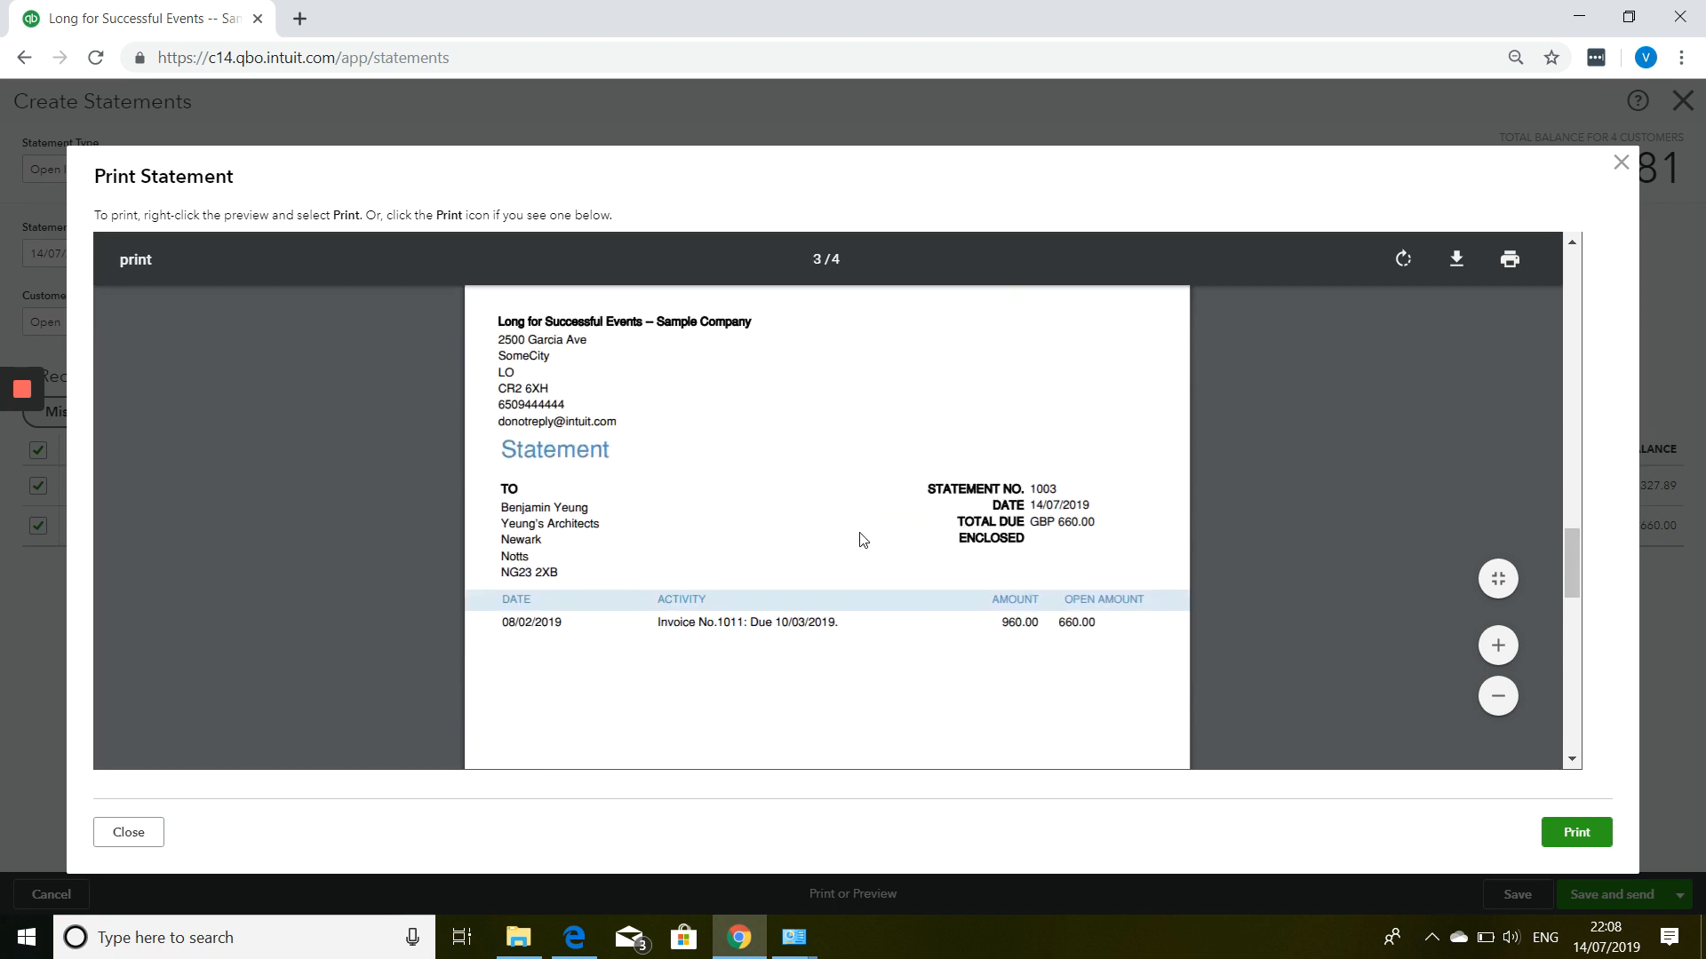
pyautogui.scroll(-12, 860, 539)
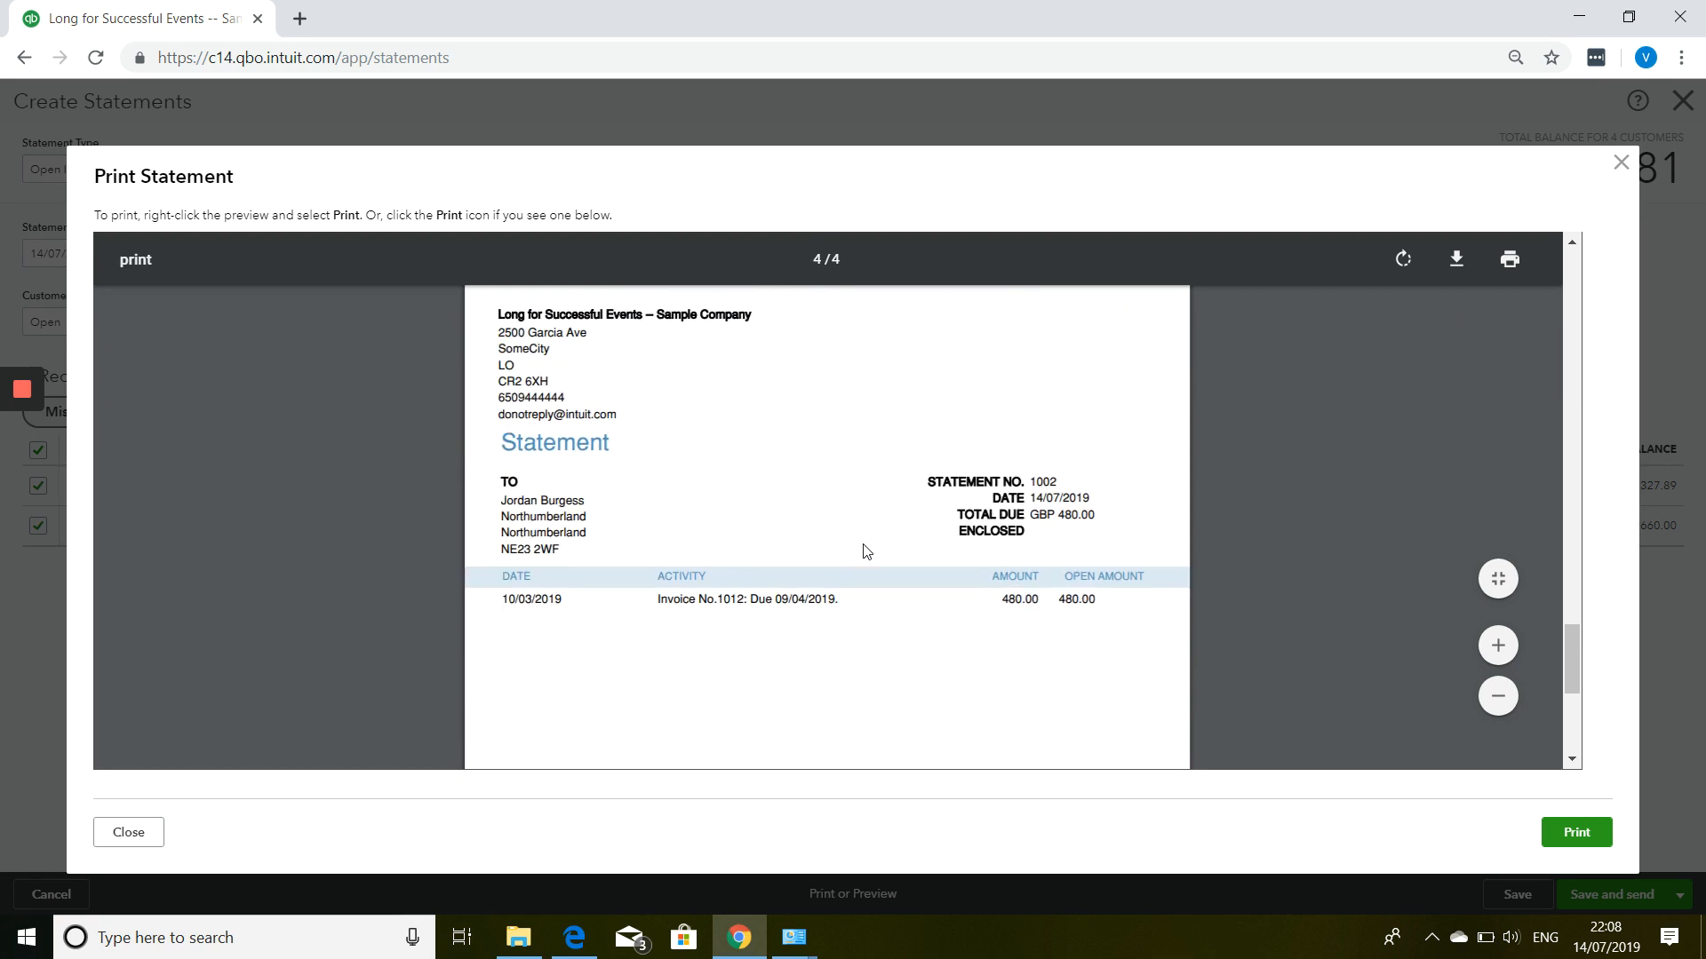
pyautogui.scroll(-5, 866, 550)
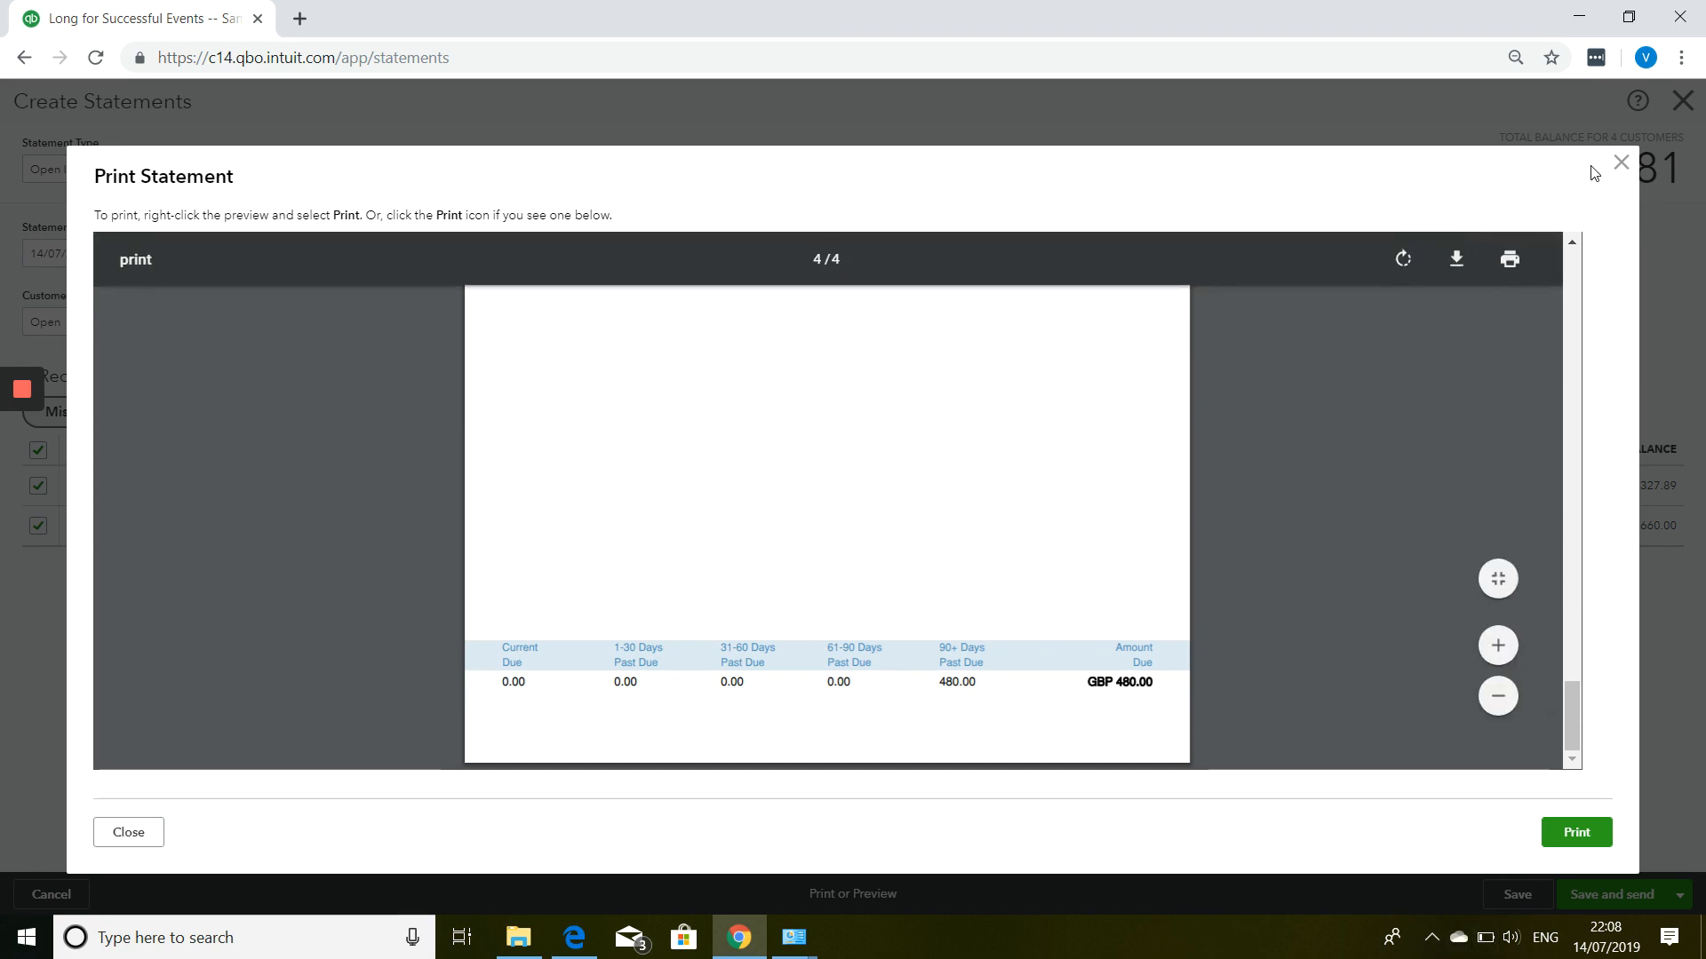
# Close the statement print preview and exit the Create Statements page.
pyautogui.click(1621, 162)
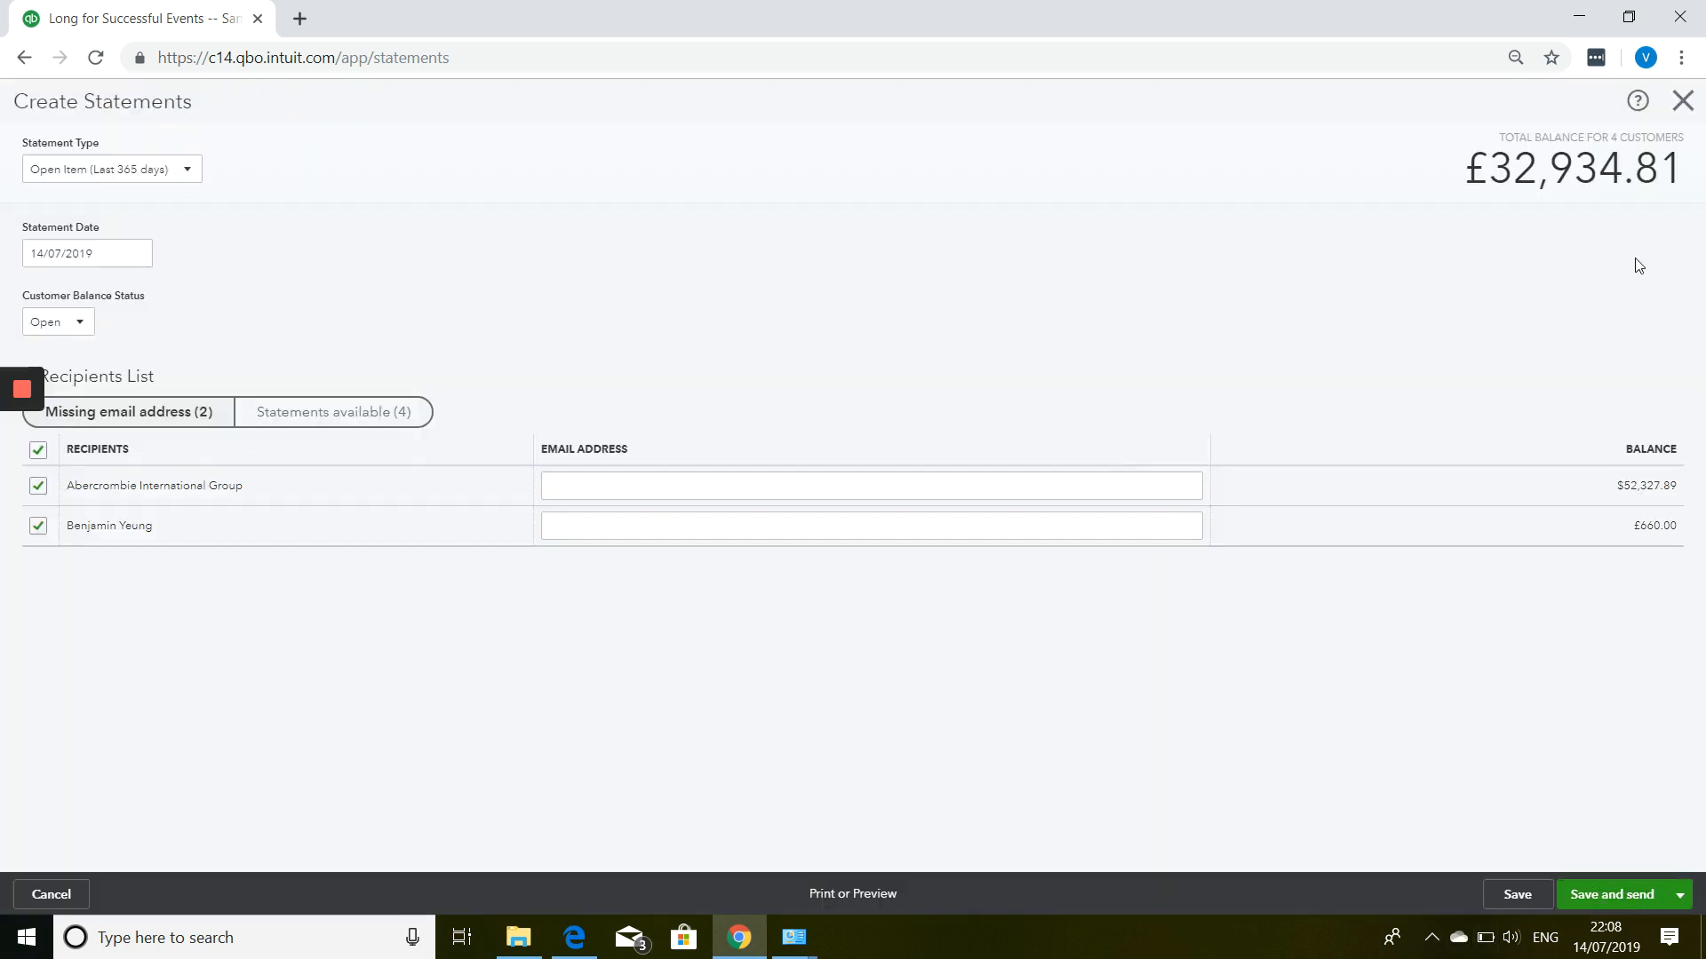
pyautogui.click(1691, 103)
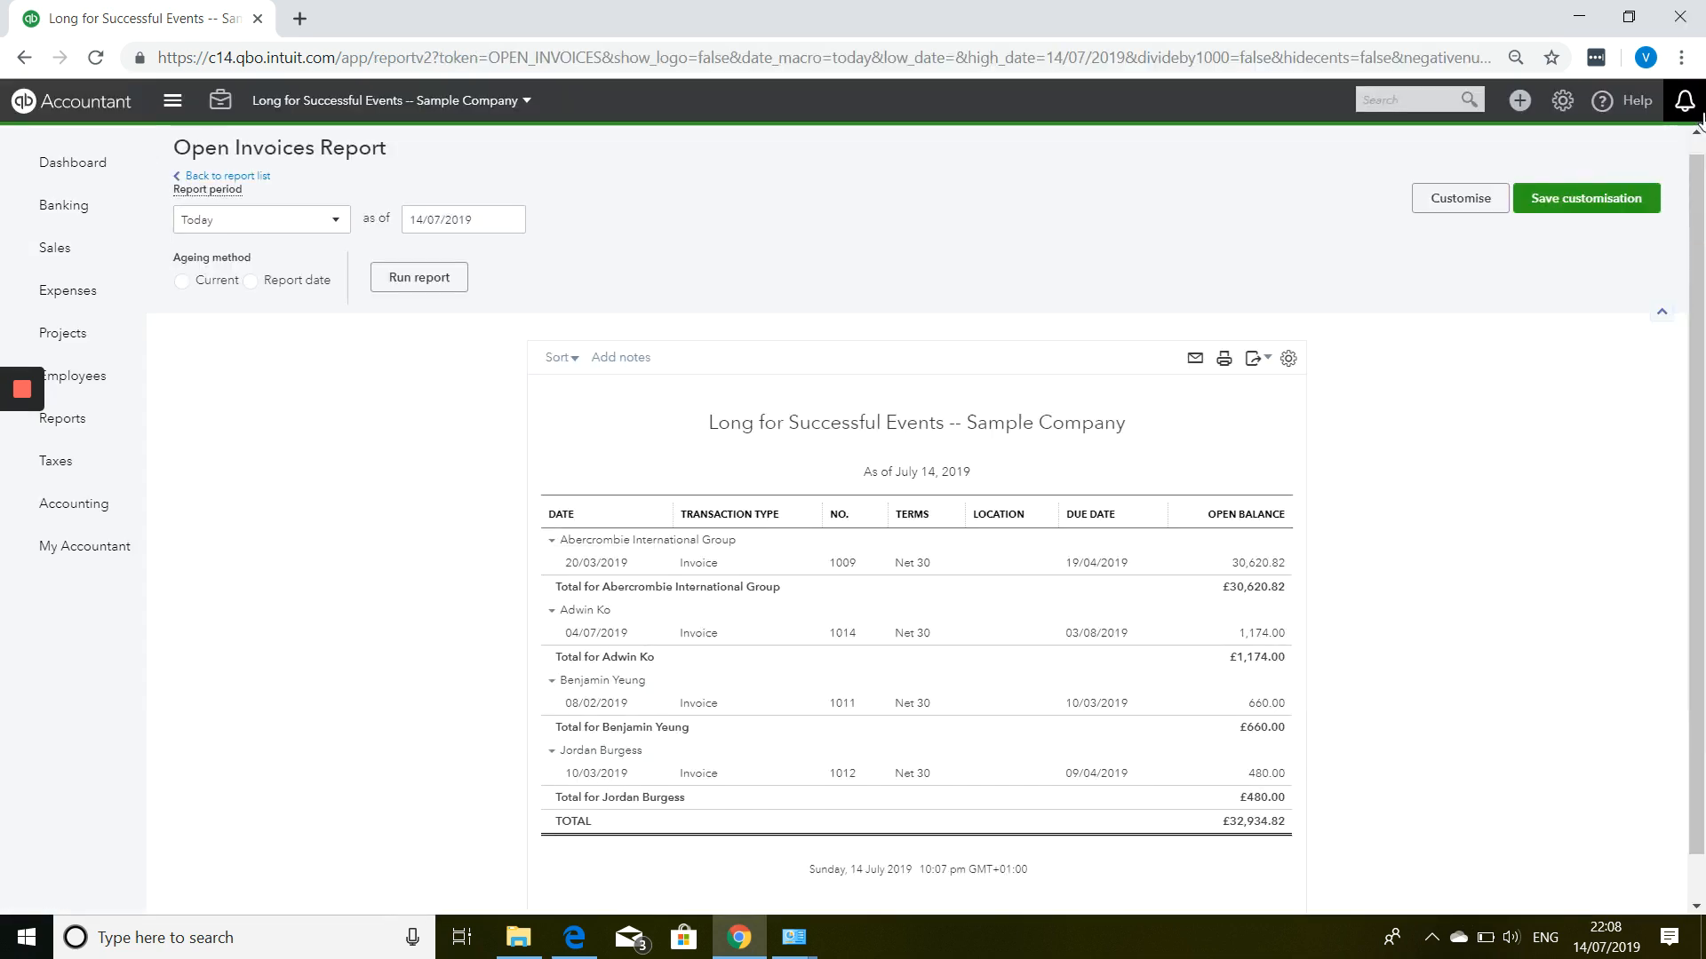